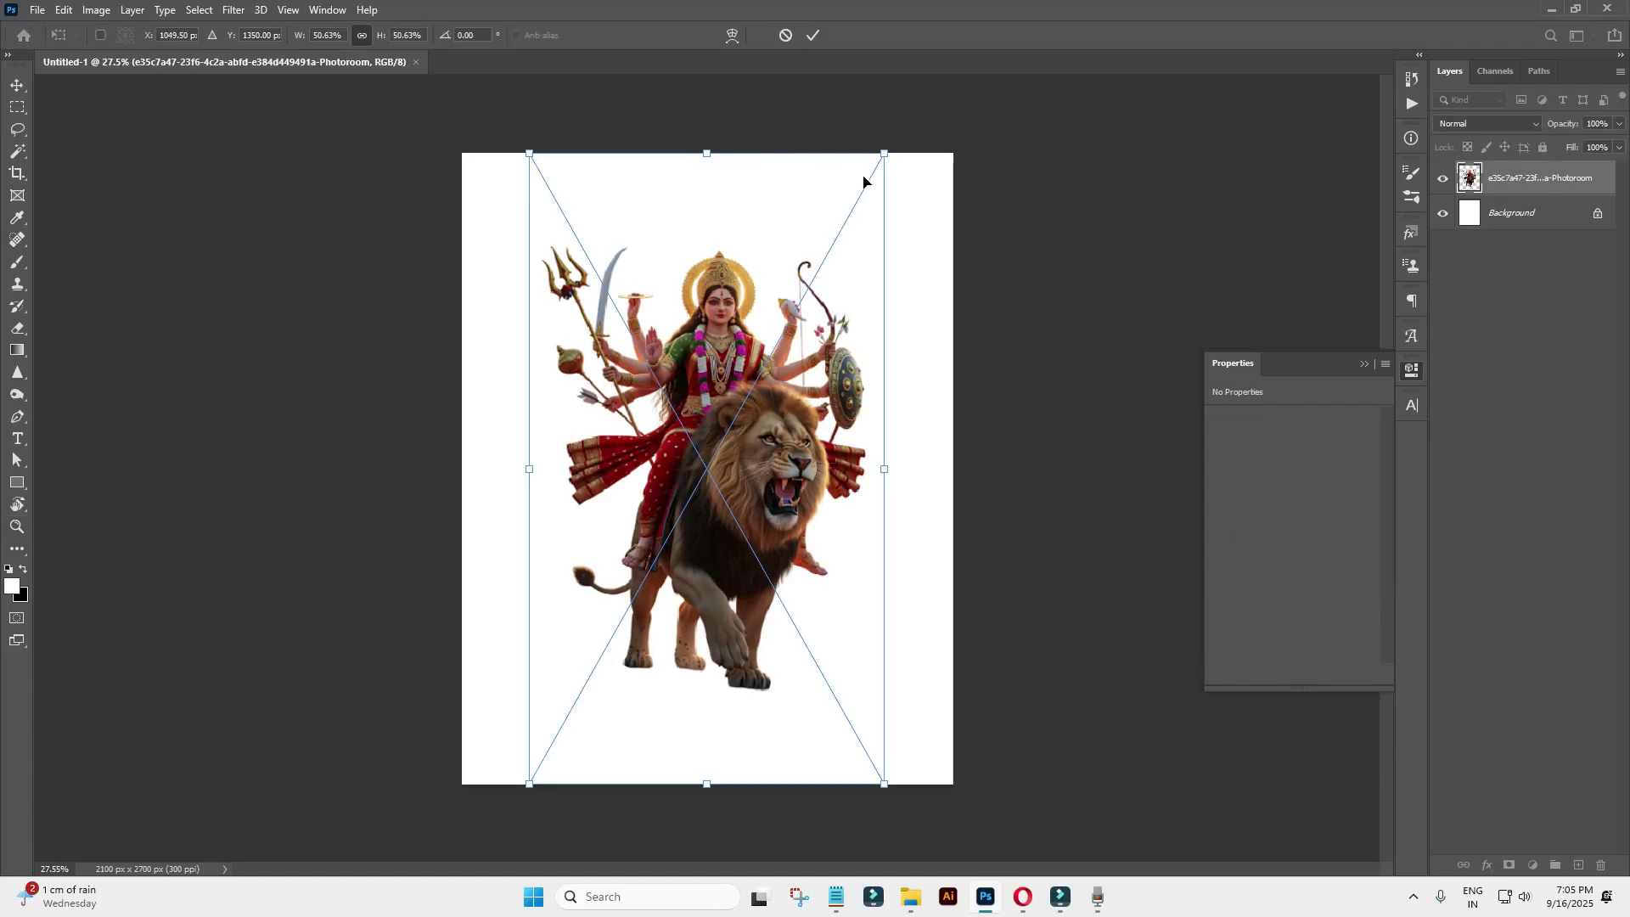
Scale the Durga-on-lion figure down to about 40% with a slight tilt.
drag(878, 156, 808, 274)
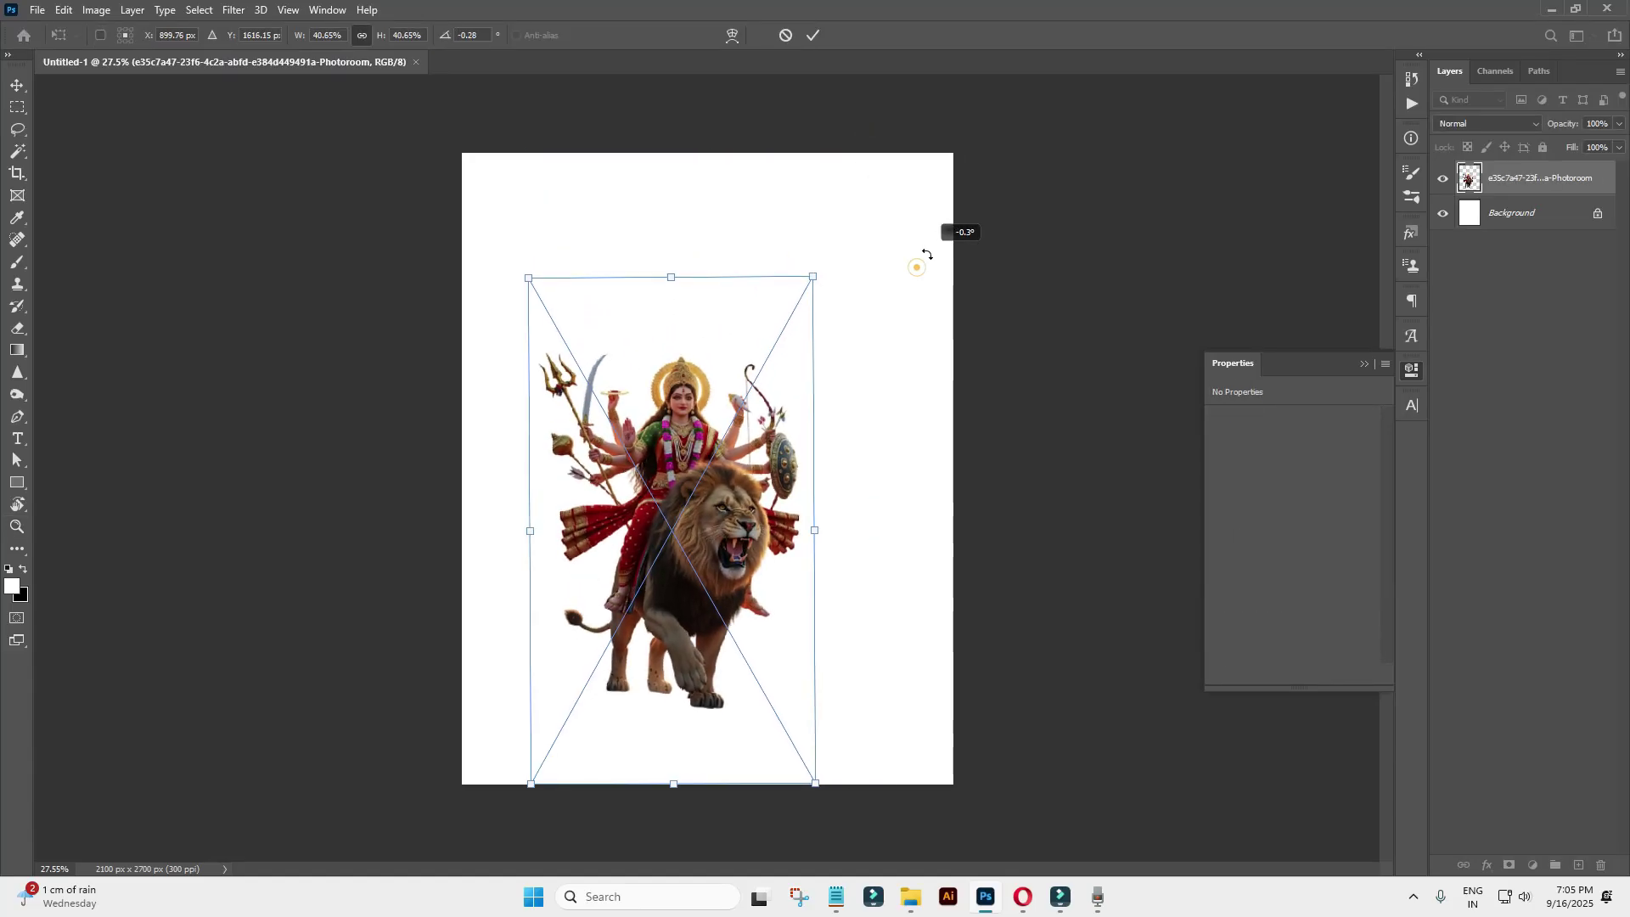
drag(916, 267, 947, 221)
key(Return)
Zoom in and nudge the resized figure up and left on the page.
key(z)
drag(673, 411, 737, 456)
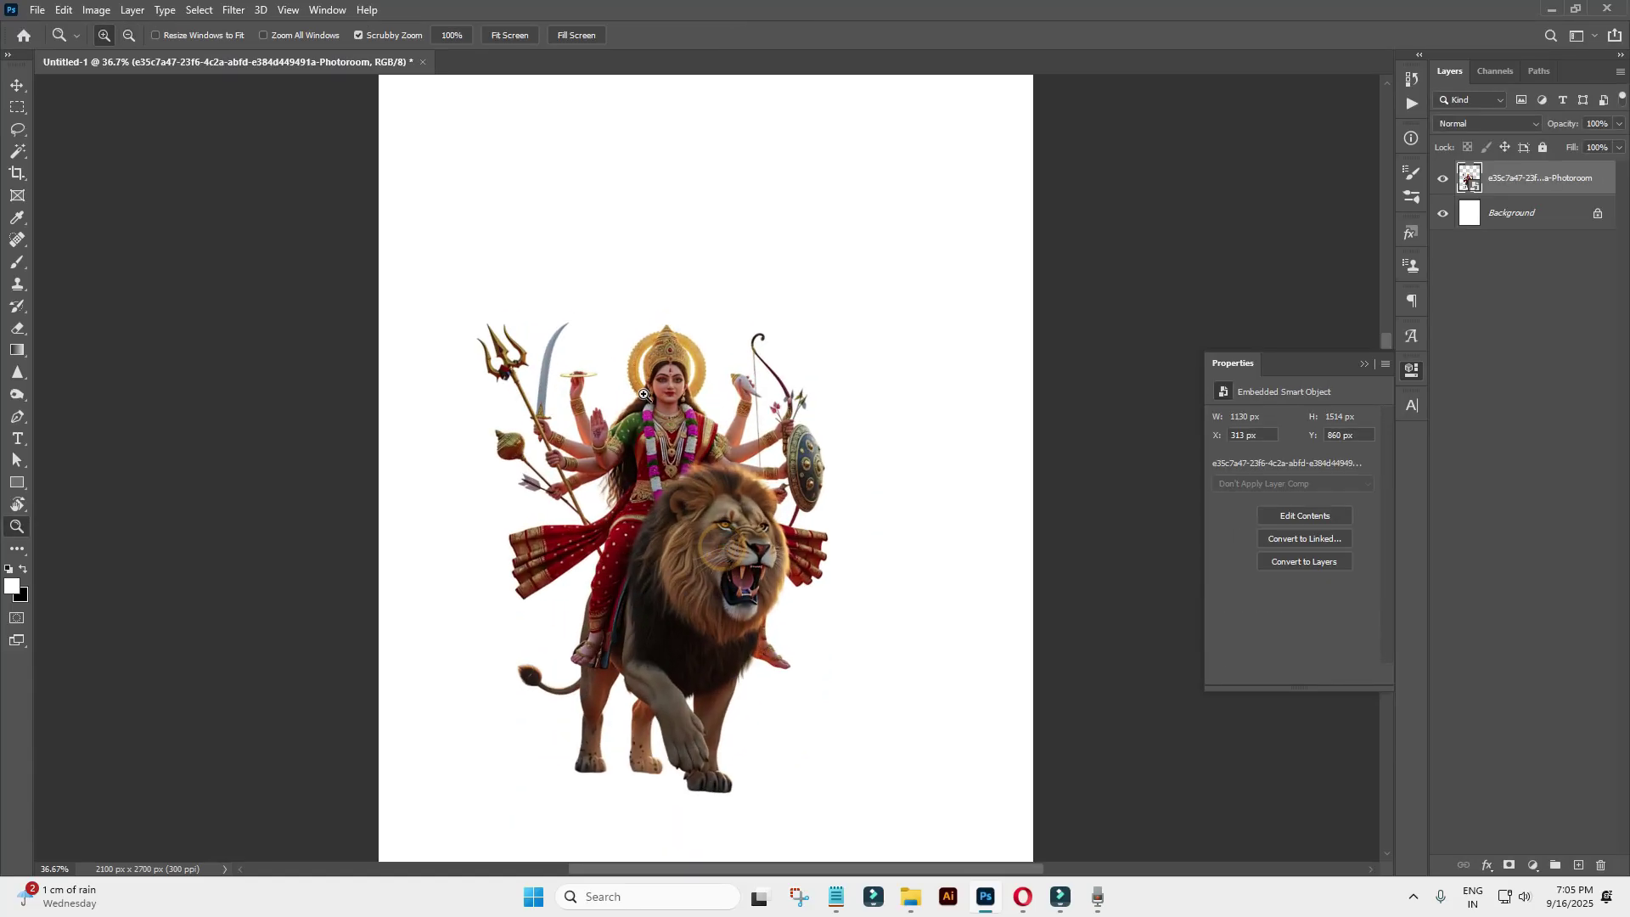
scroll(737, 456, down, 3)
key(v)
scroll(735, 457, up, 3)
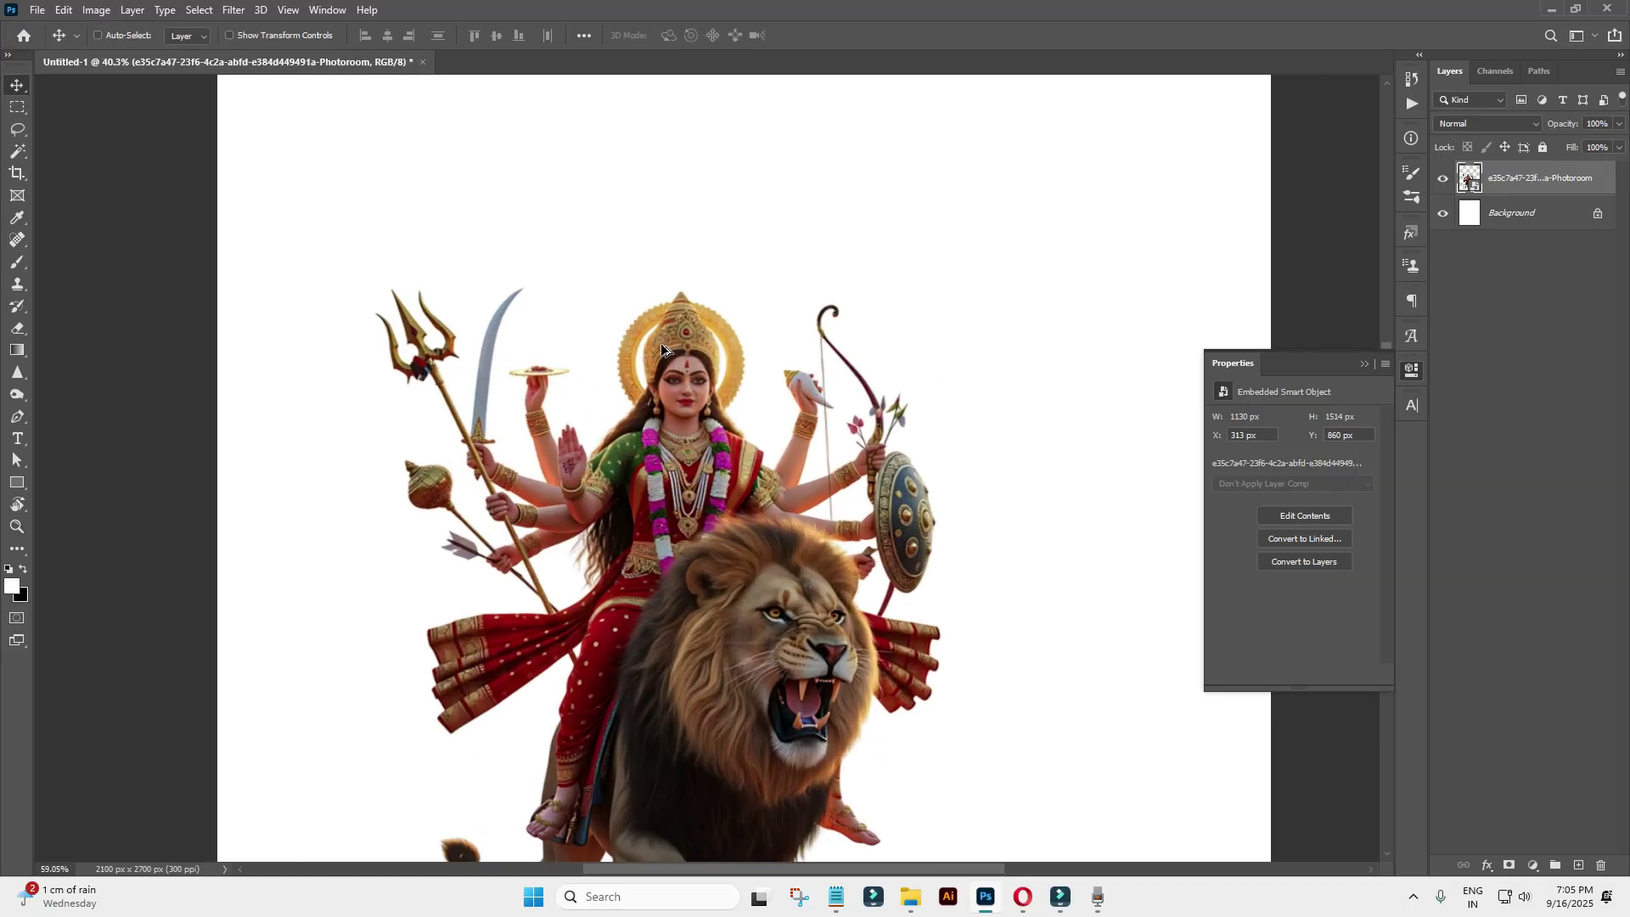
scroll(733, 459, down, 2)
drag(734, 459, 710, 449)
scroll(710, 449, down, 2)
scroll(710, 449, up, 1)
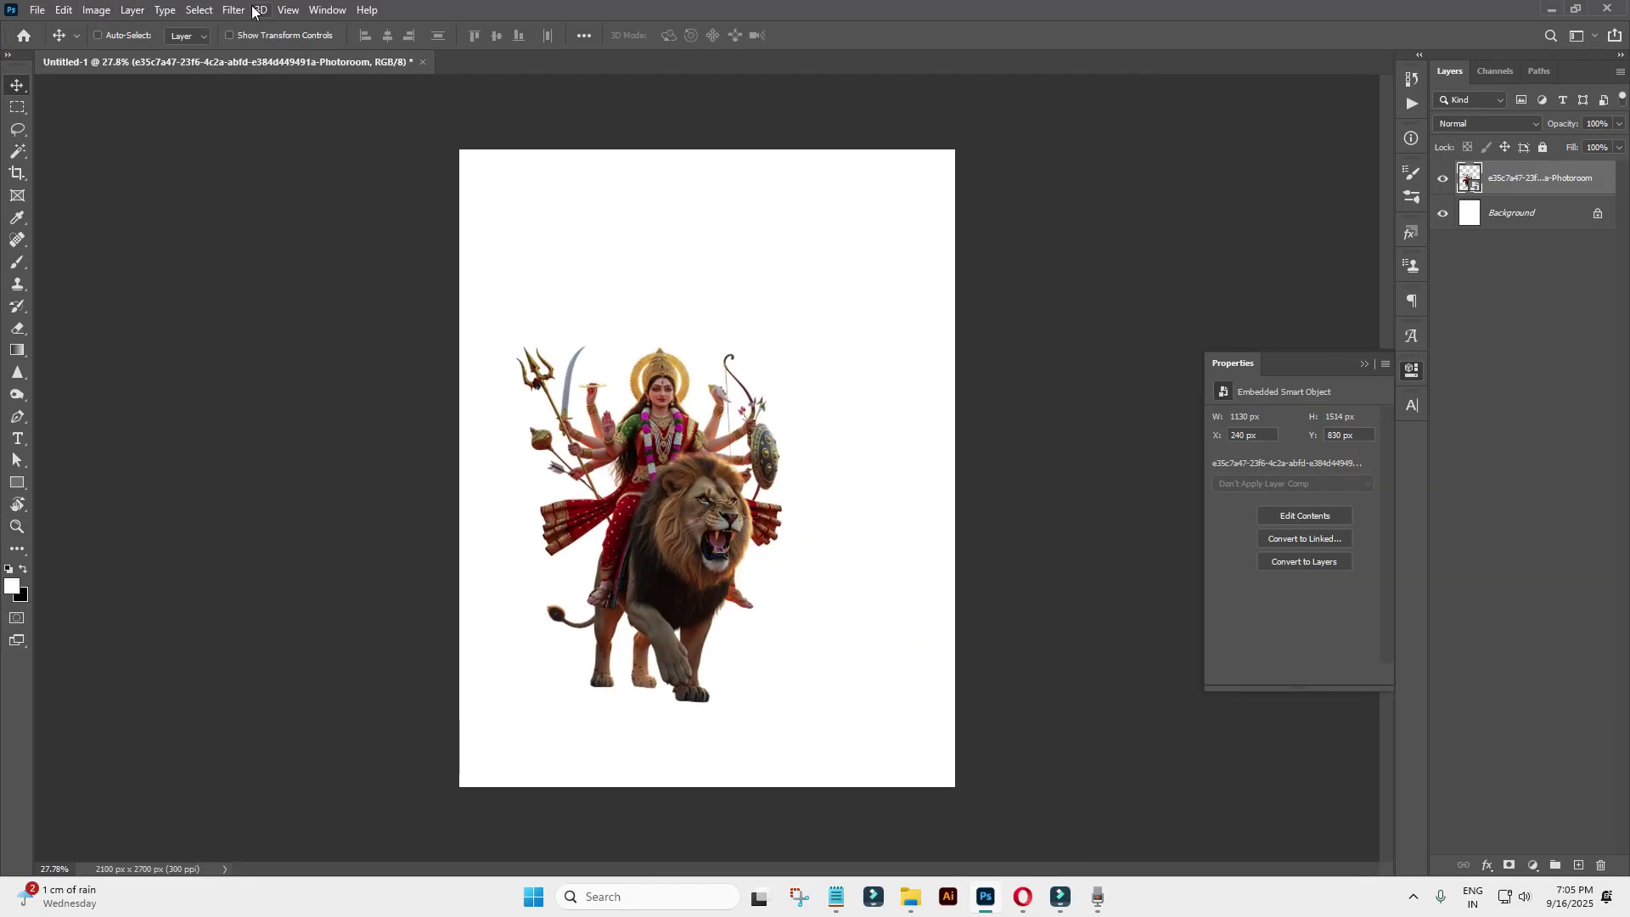
click(233, 10)
Apply a Camera Raw filter raising texture, exposure to +0.50 and contrast to +39.
click(260, 9)
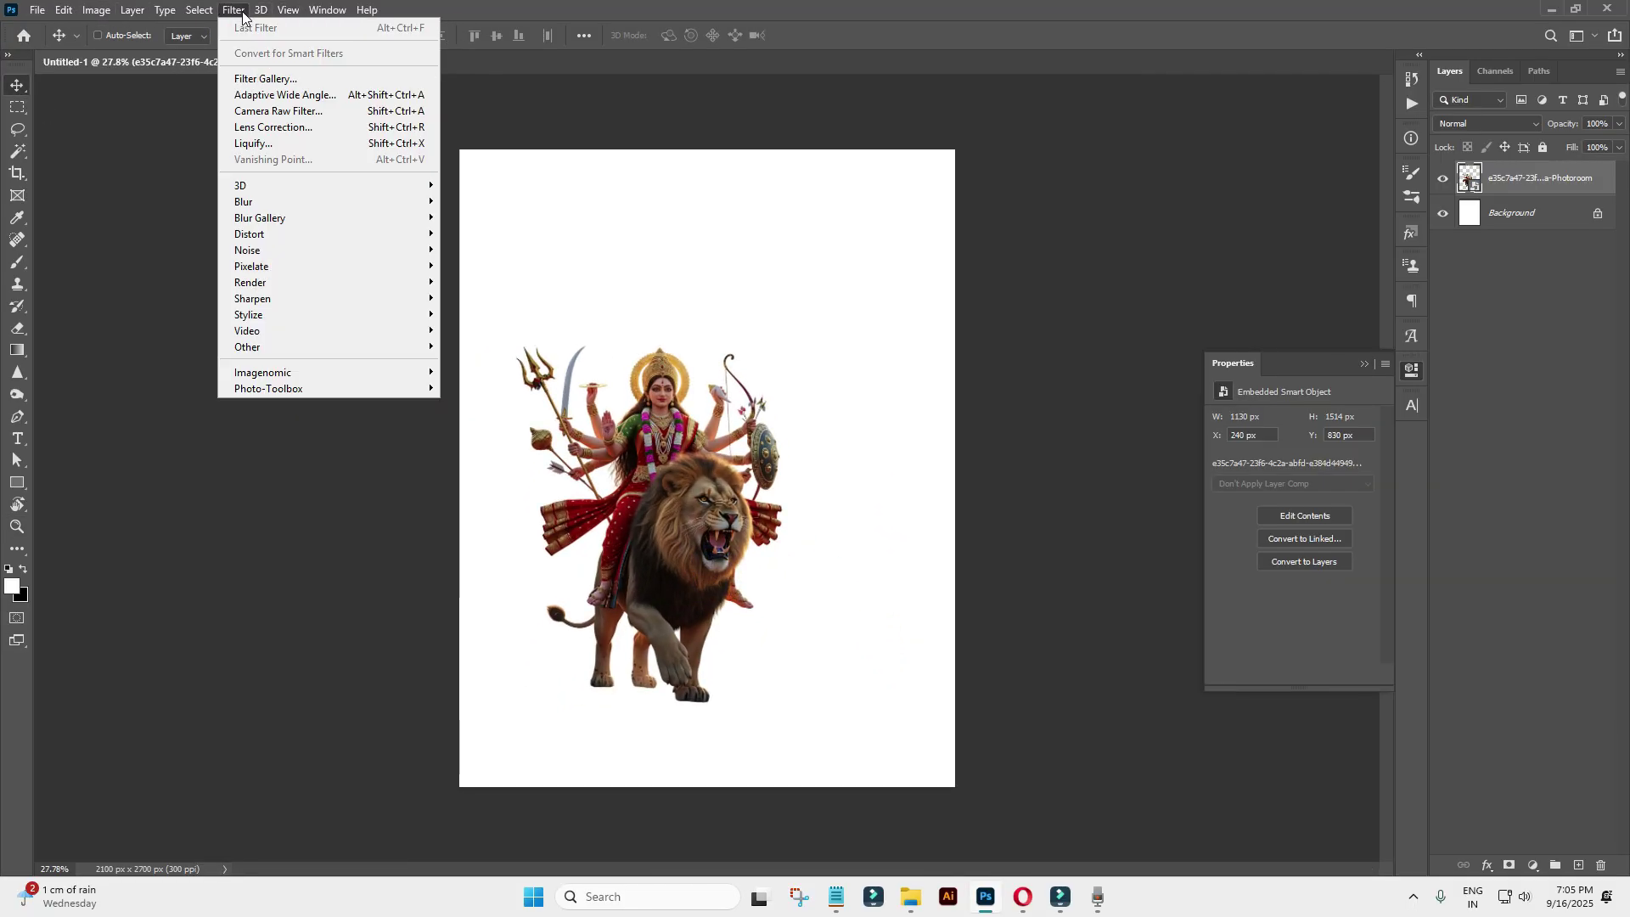
click(274, 111)
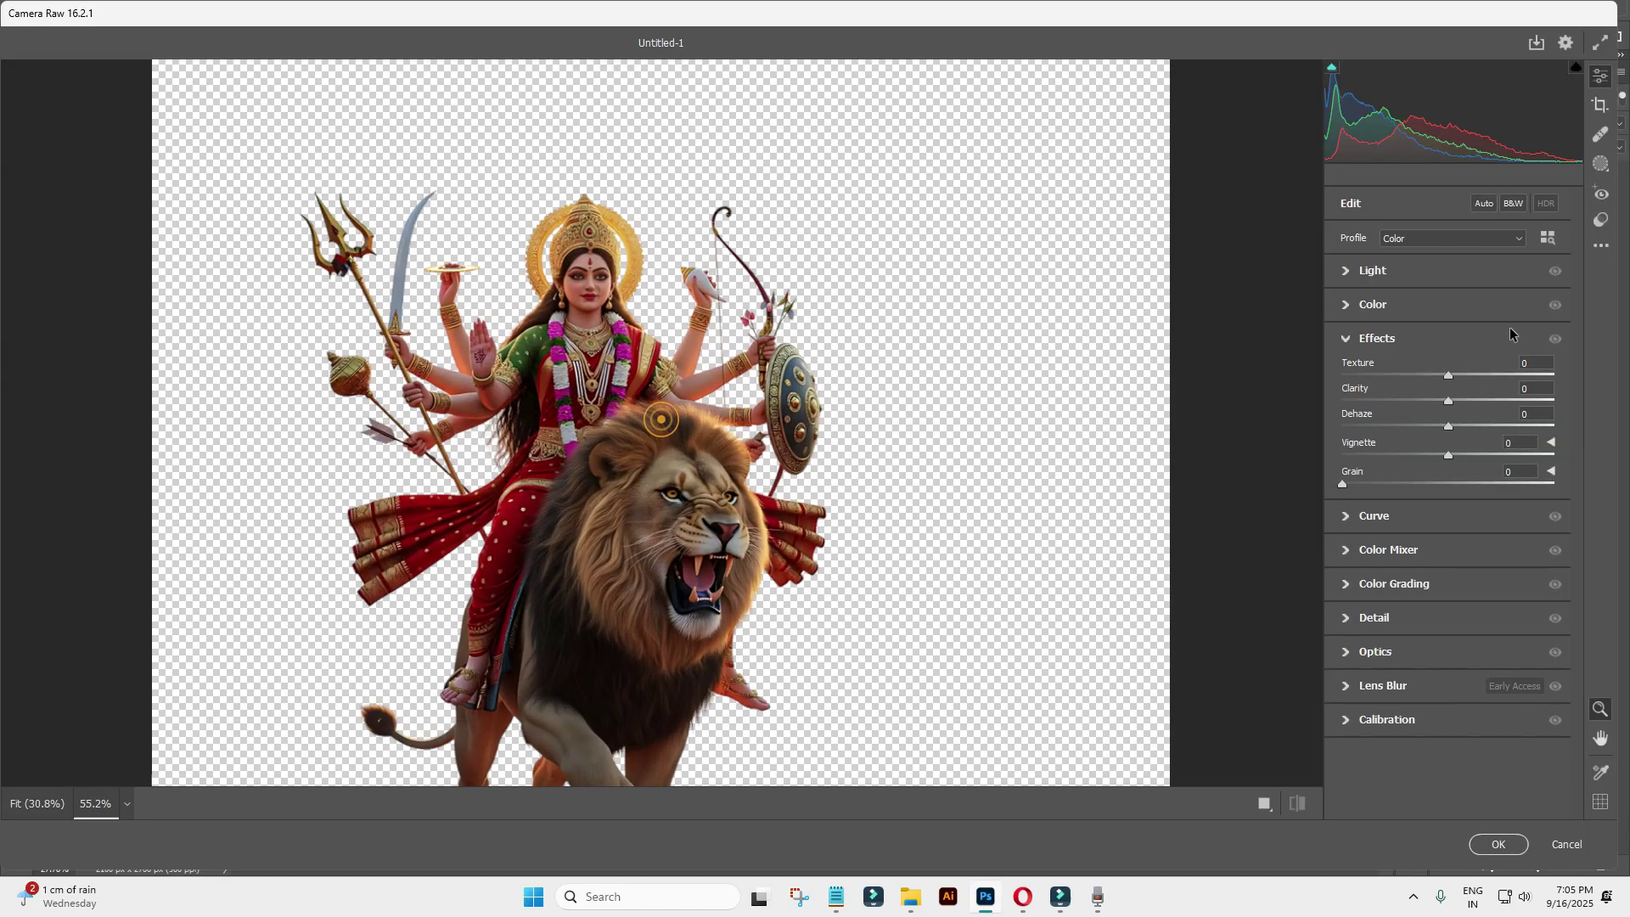
click(1459, 371)
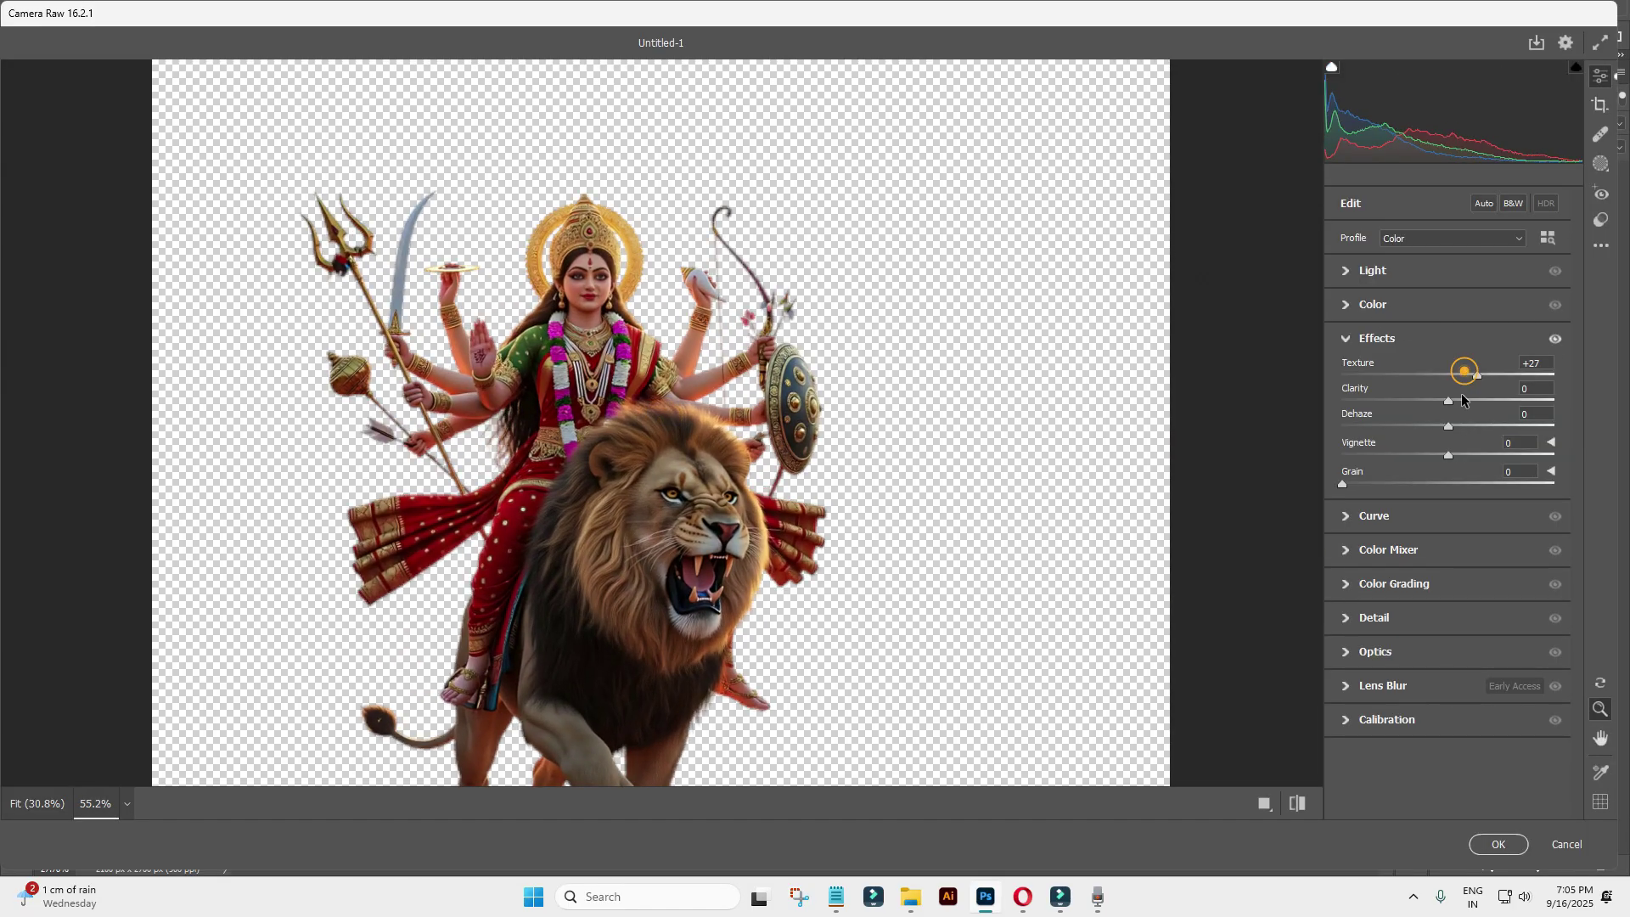
click(1401, 276)
drag(1448, 309, 1490, 335)
scroll(909, 455, down, 2)
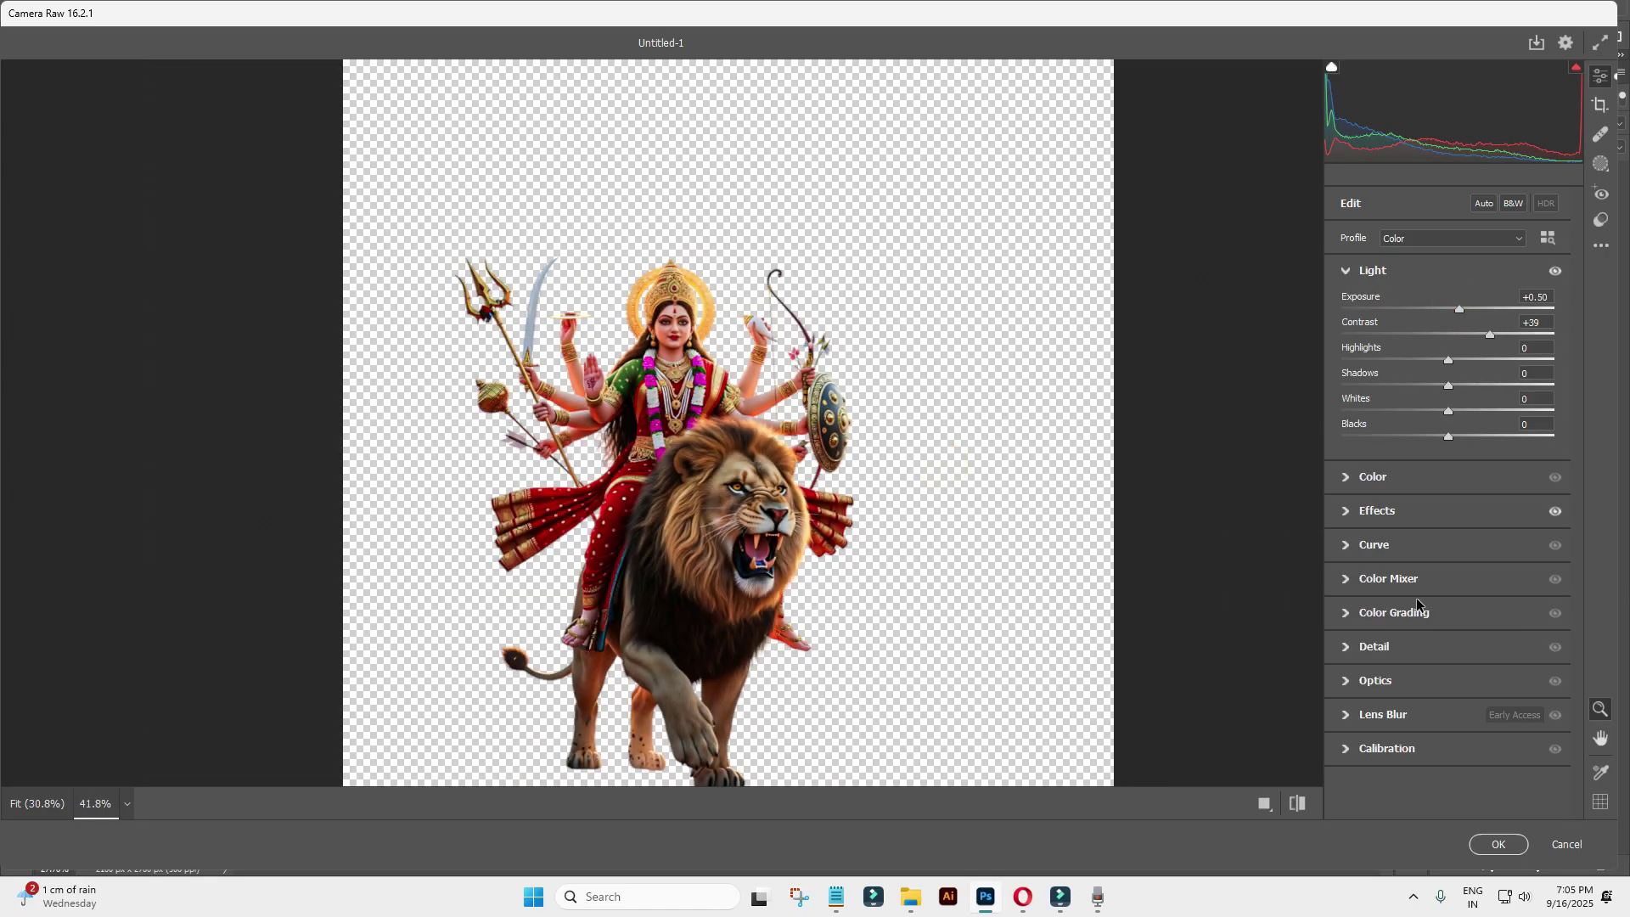
Set Camera Raw sharpening to 81 and noise reduction to 74, then apply.
click(1409, 649)
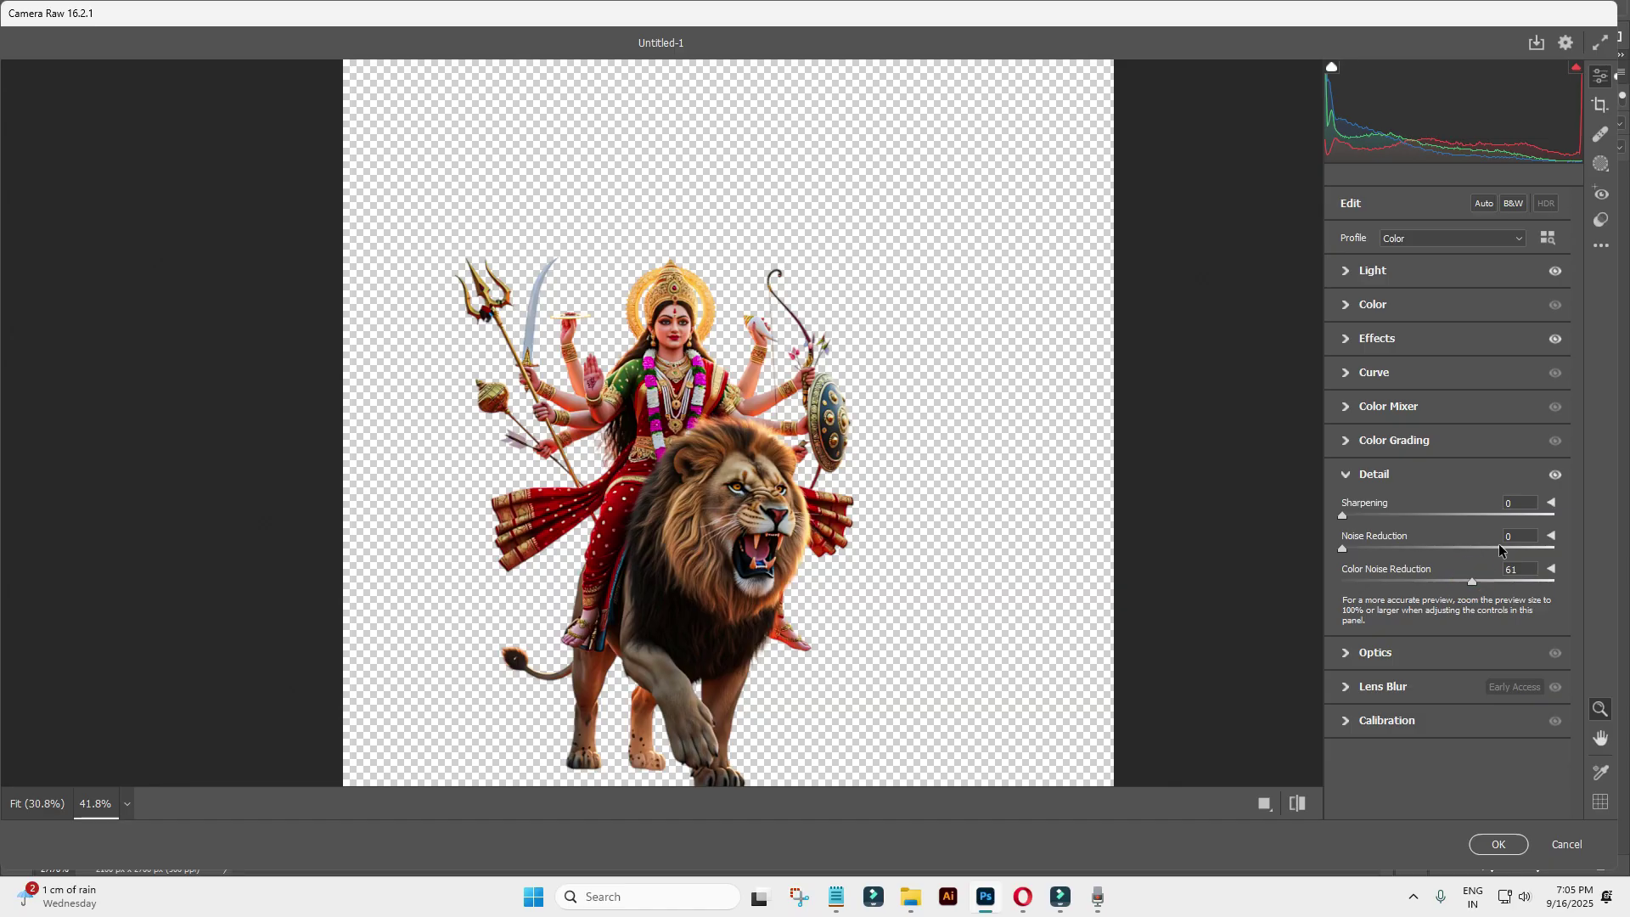
drag(739, 514, 884, 513)
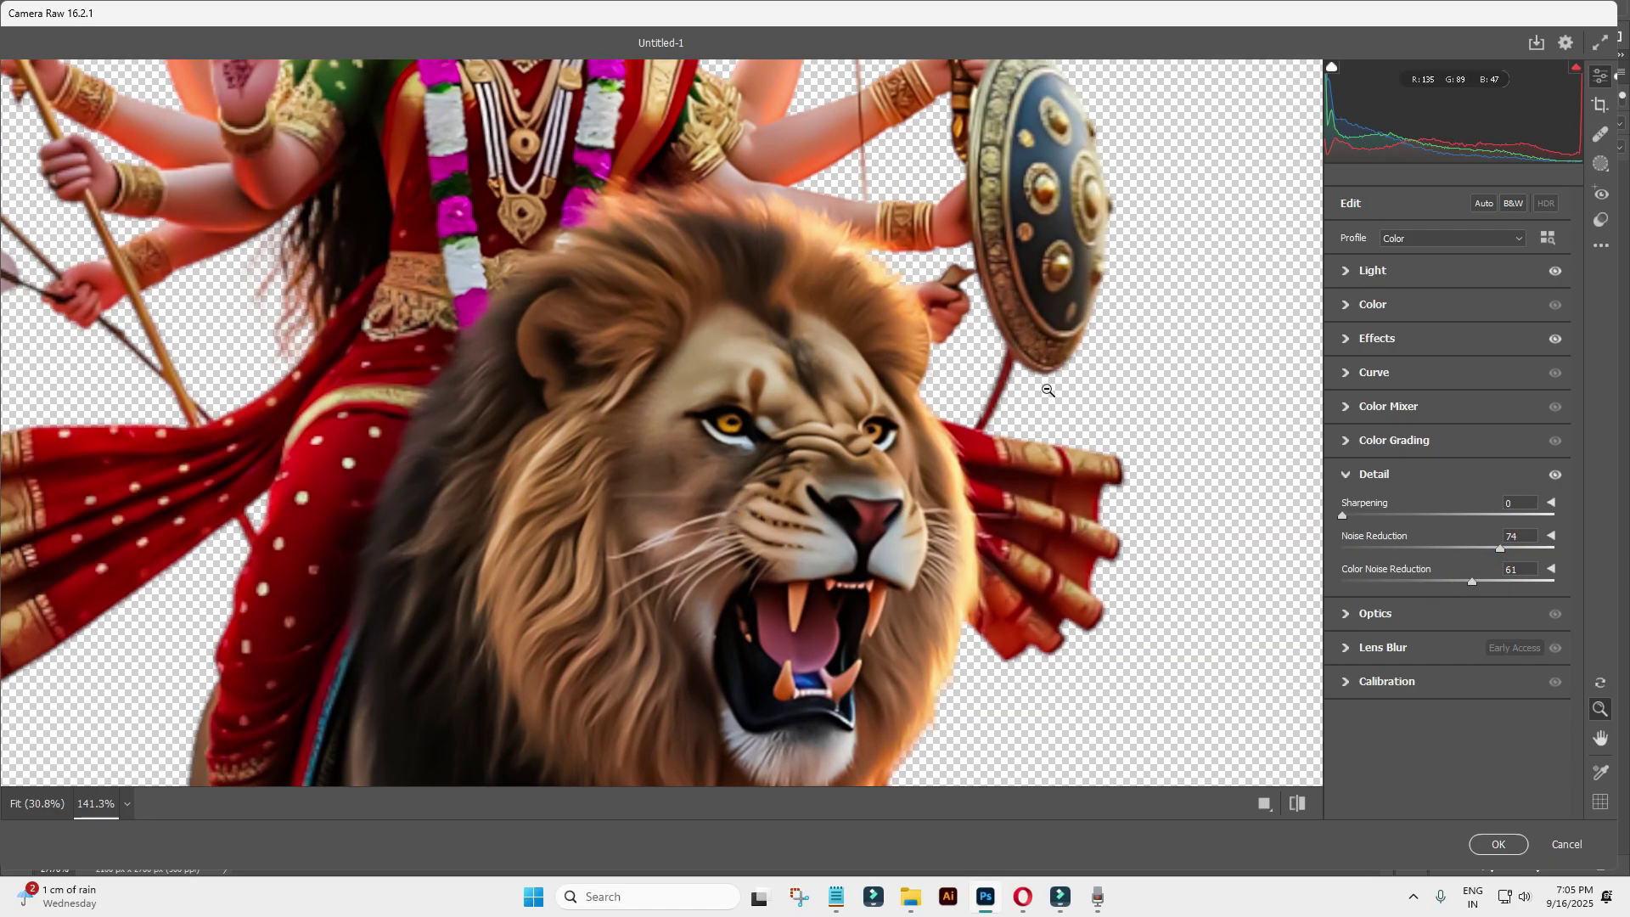
drag(1433, 515, 1456, 516)
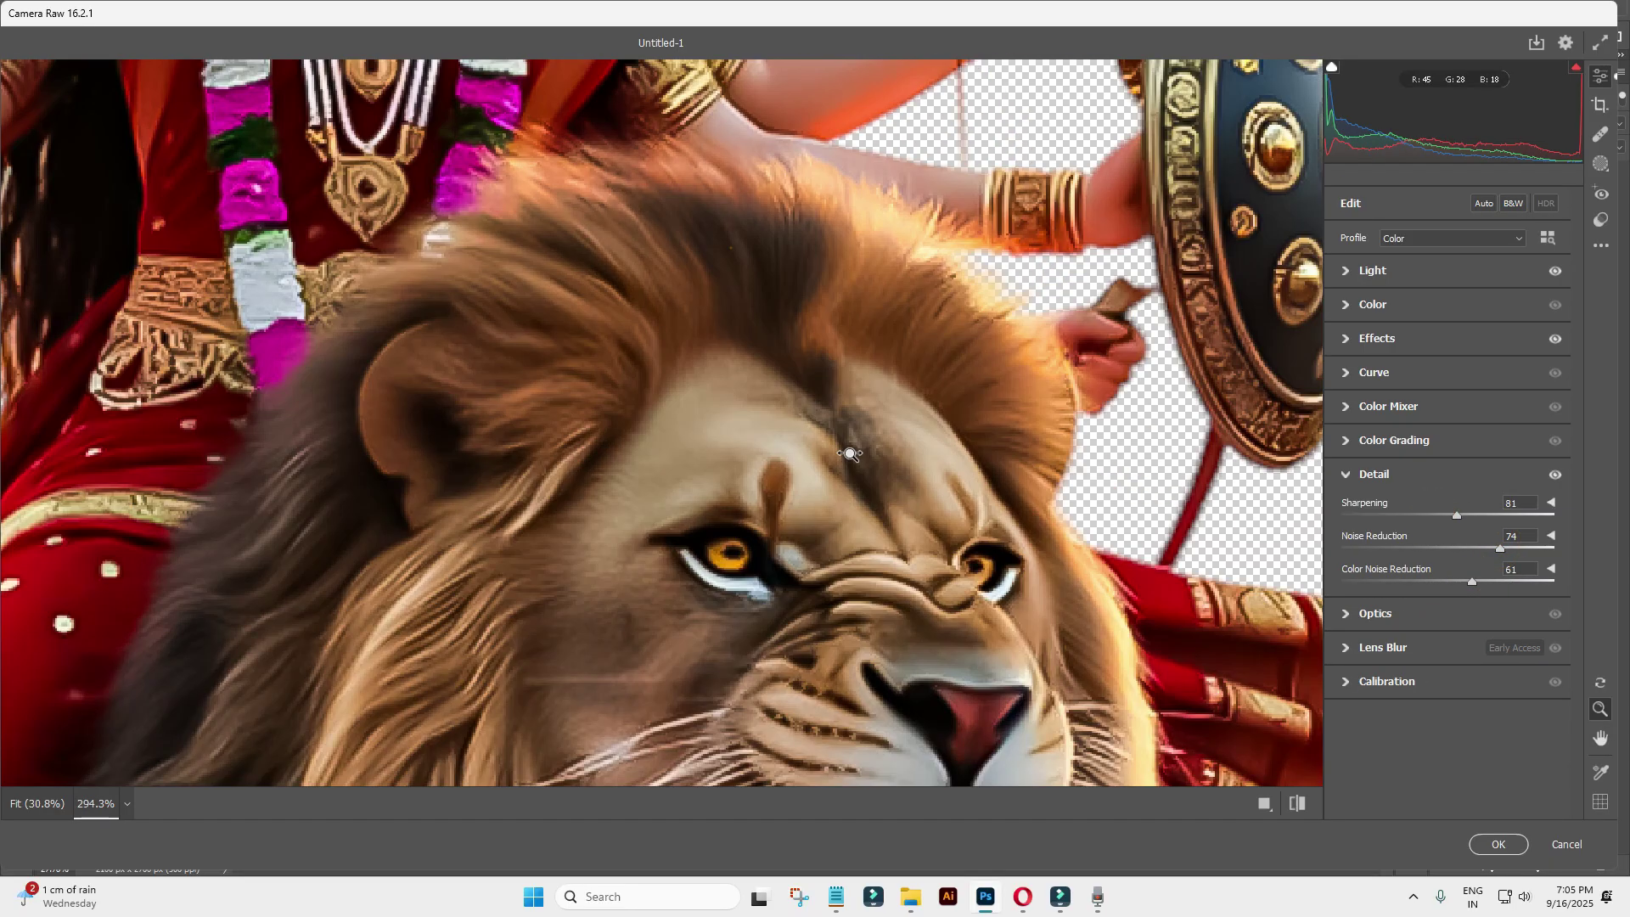
mouse_move(648, 444)
mouse_down()
mouse_move(636, 157)
mouse_move(733, 437)
mouse_up()
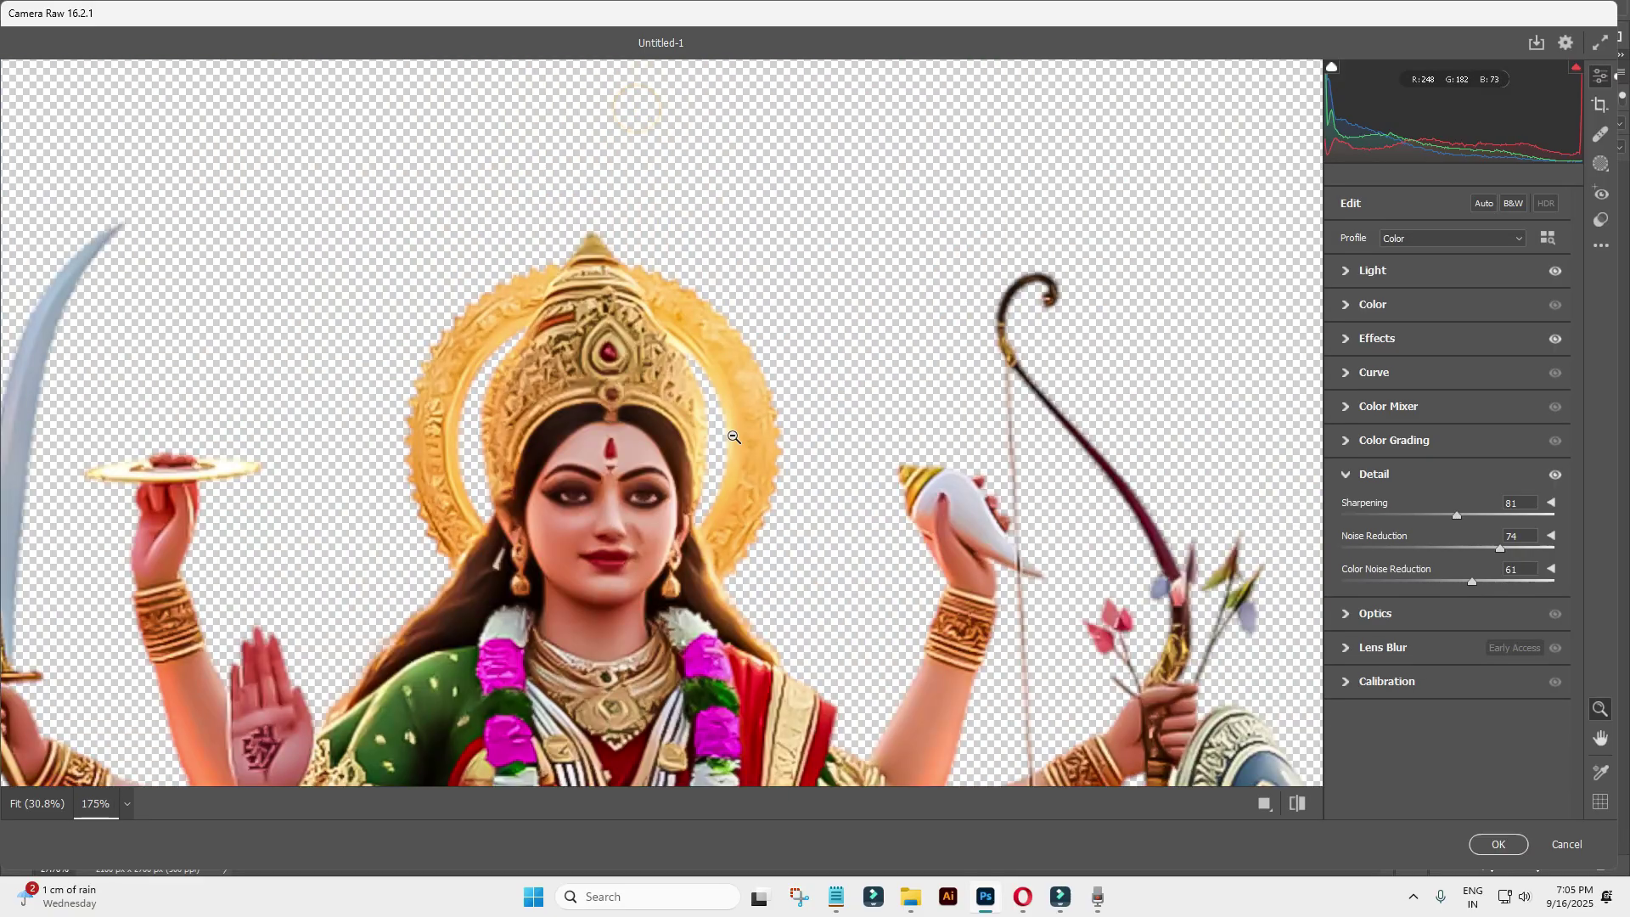
drag(664, 586, 723, 602)
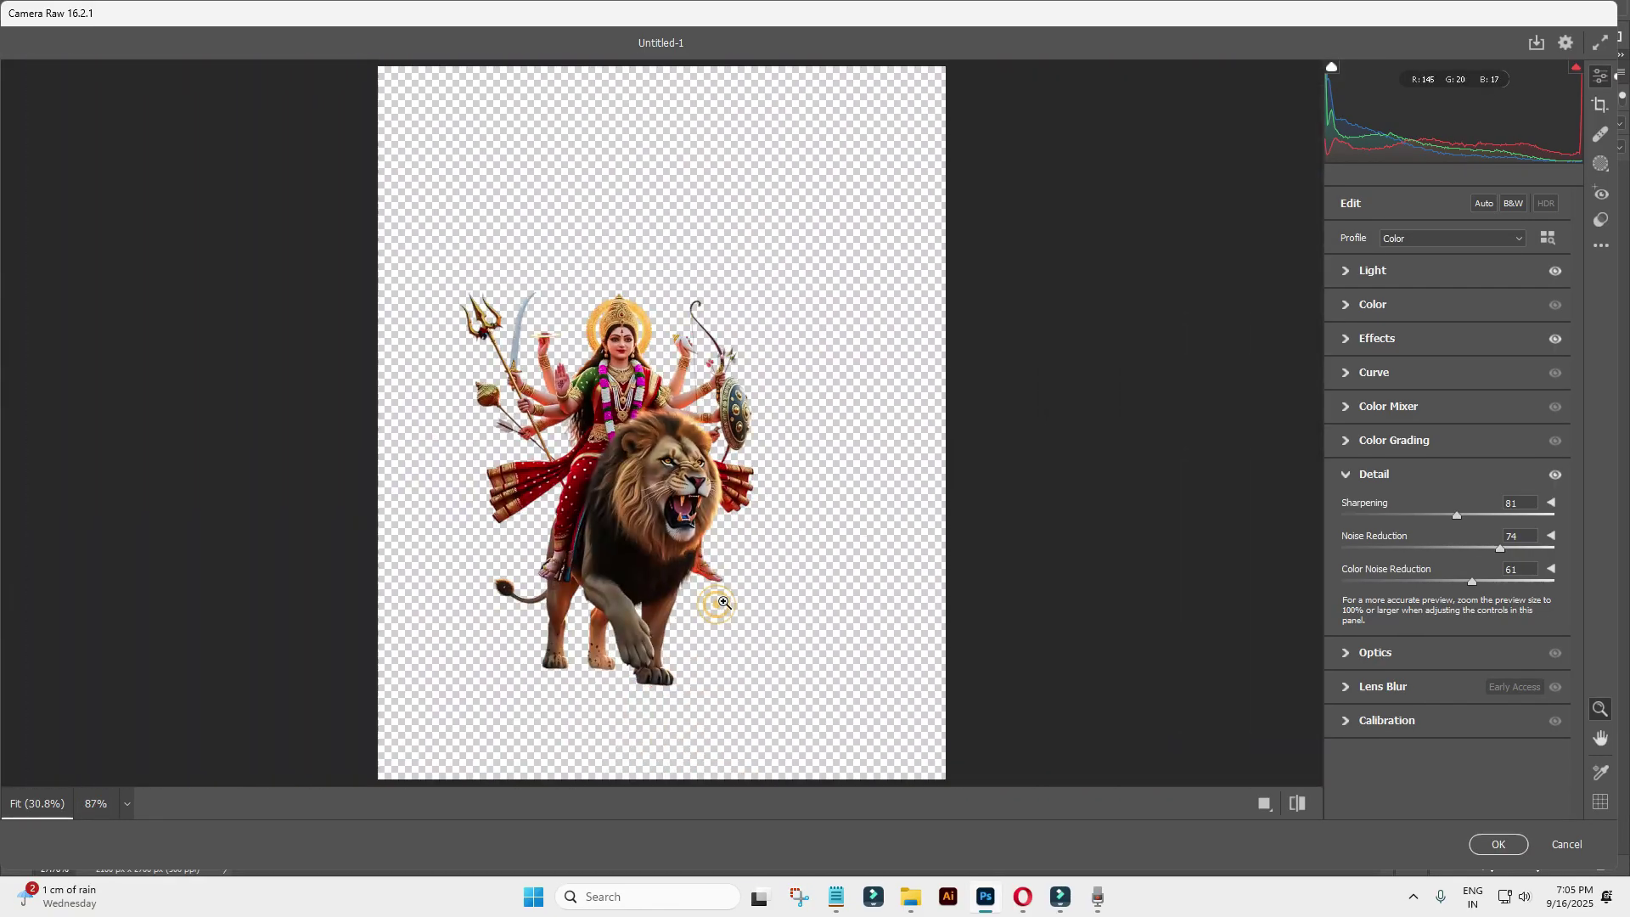
click(1500, 845)
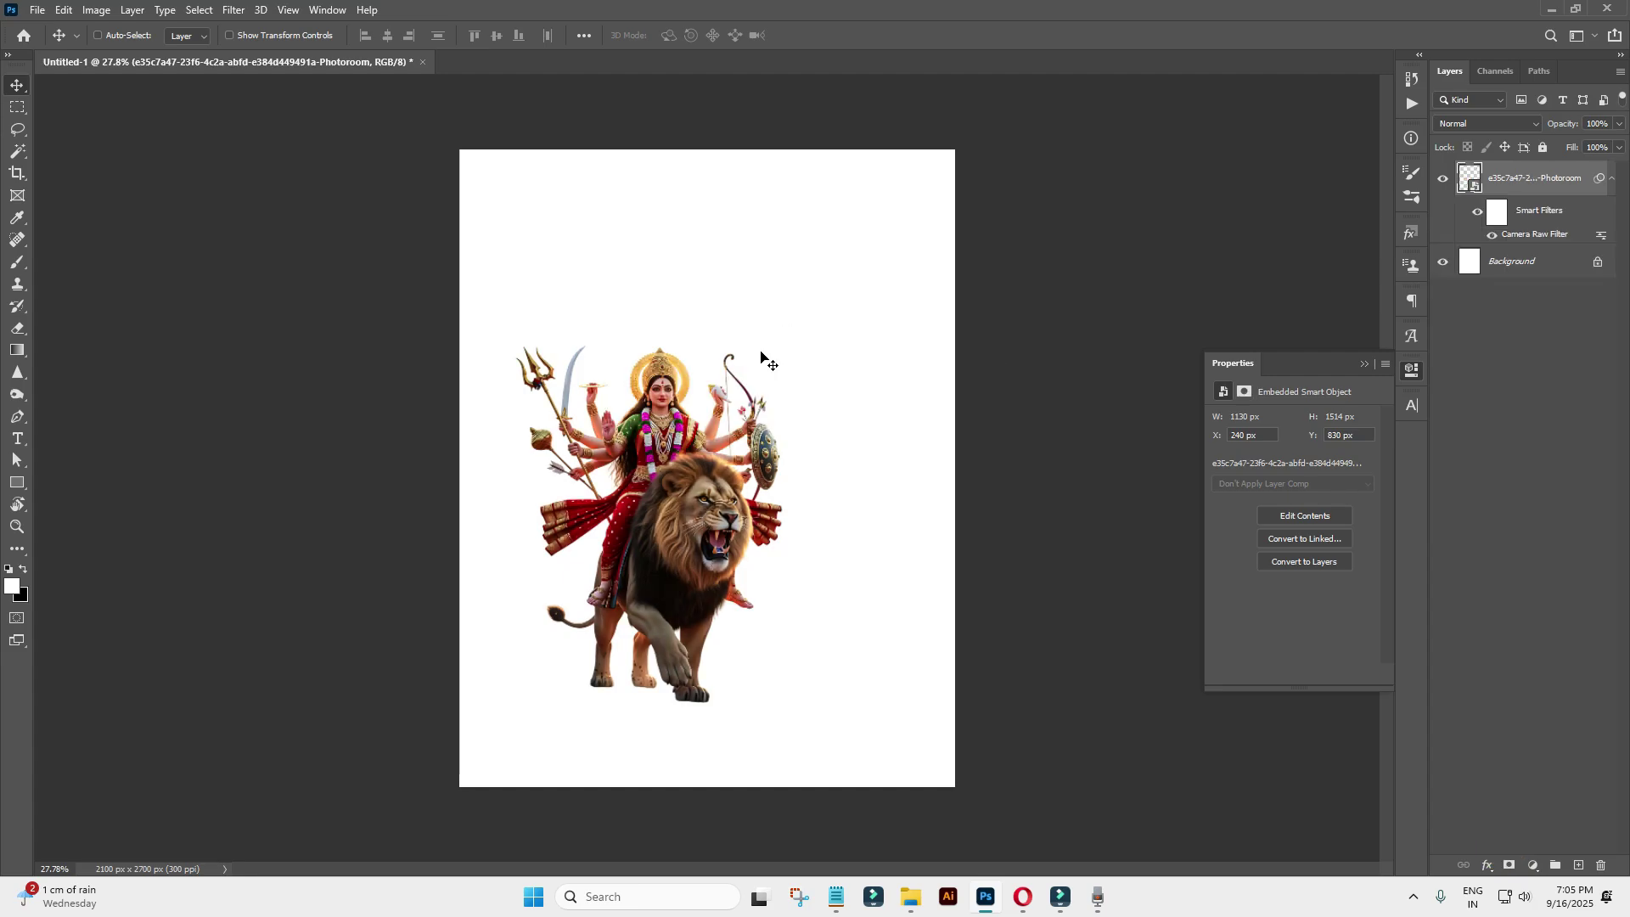
Add a #21130e dark brown Solid Color fill layer above the Background.
click(1532, 263)
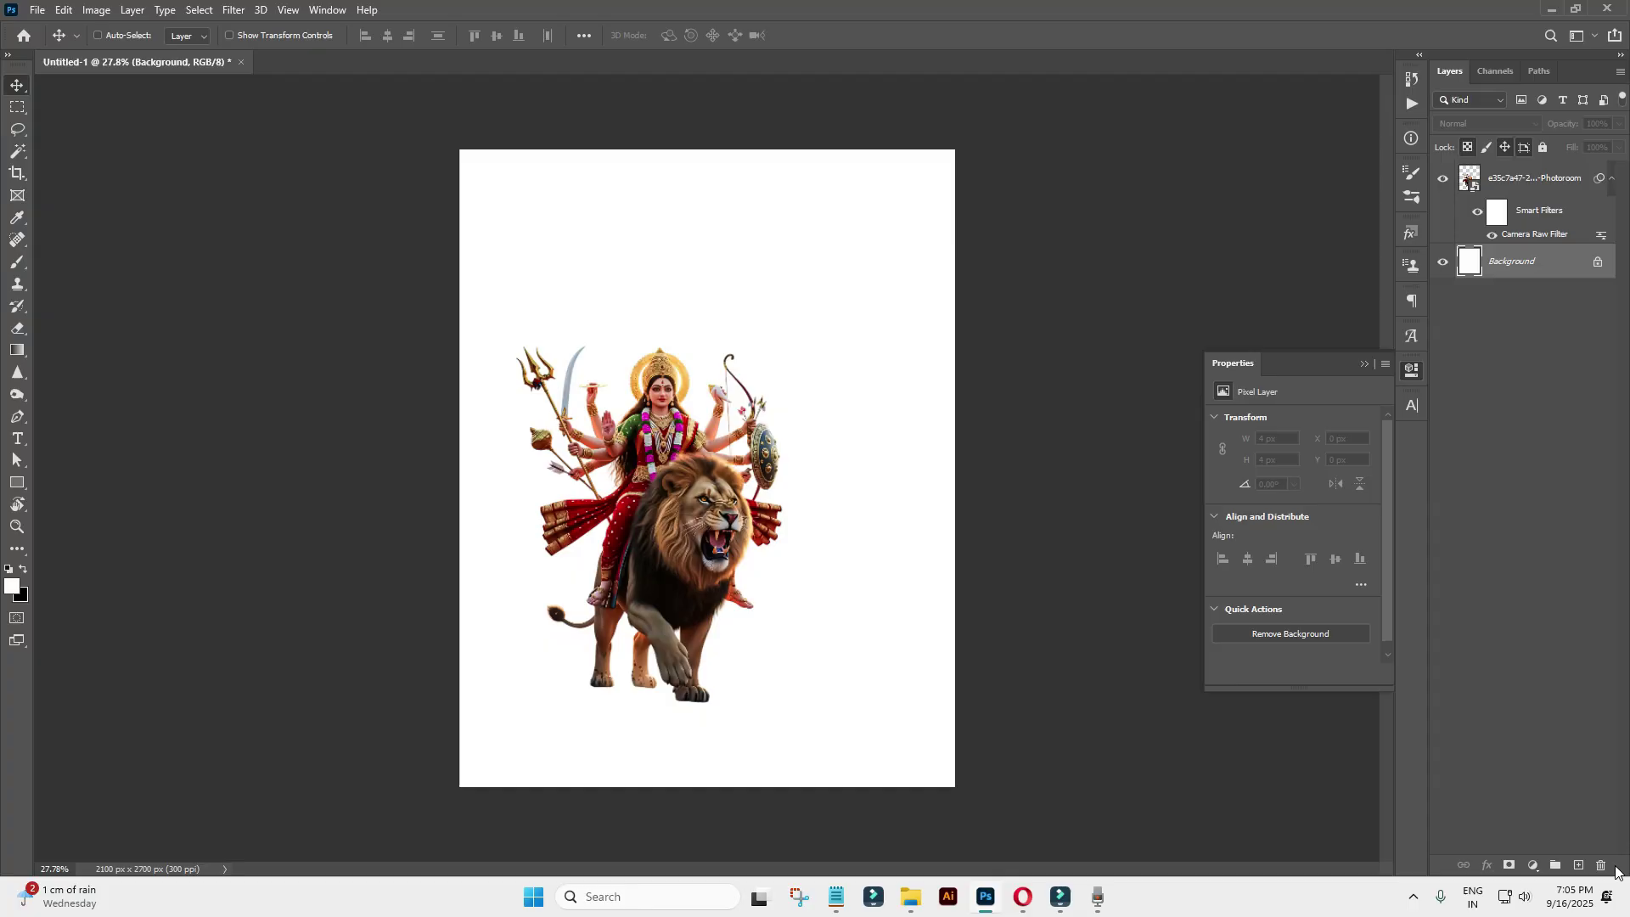
click(1532, 866)
click(1550, 563)
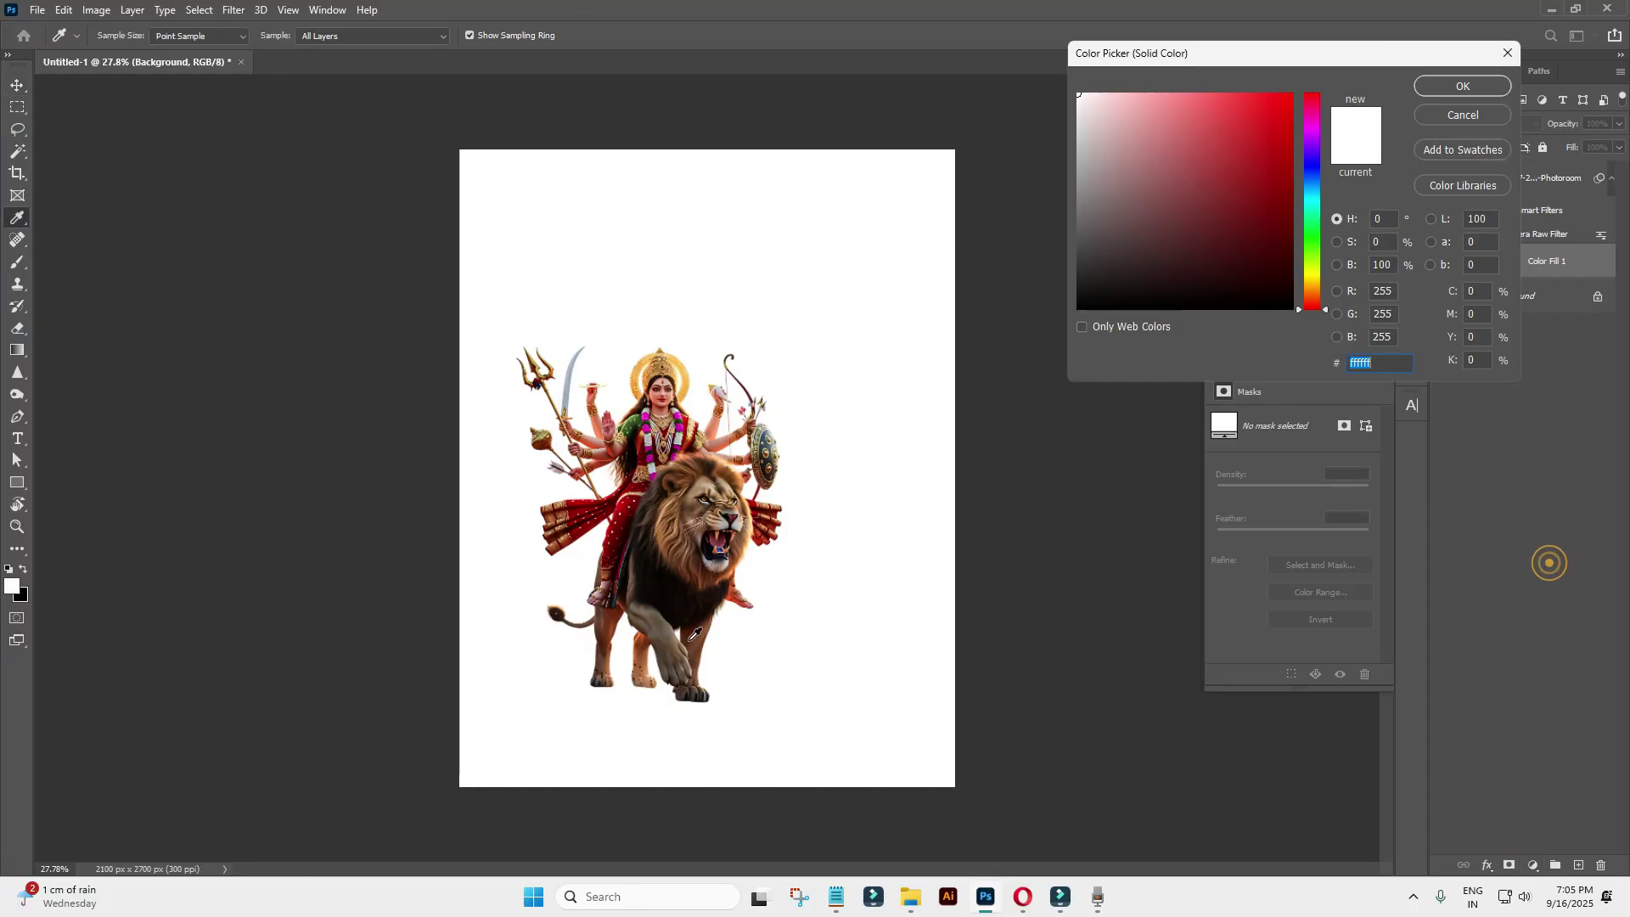
drag(741, 589, 729, 583)
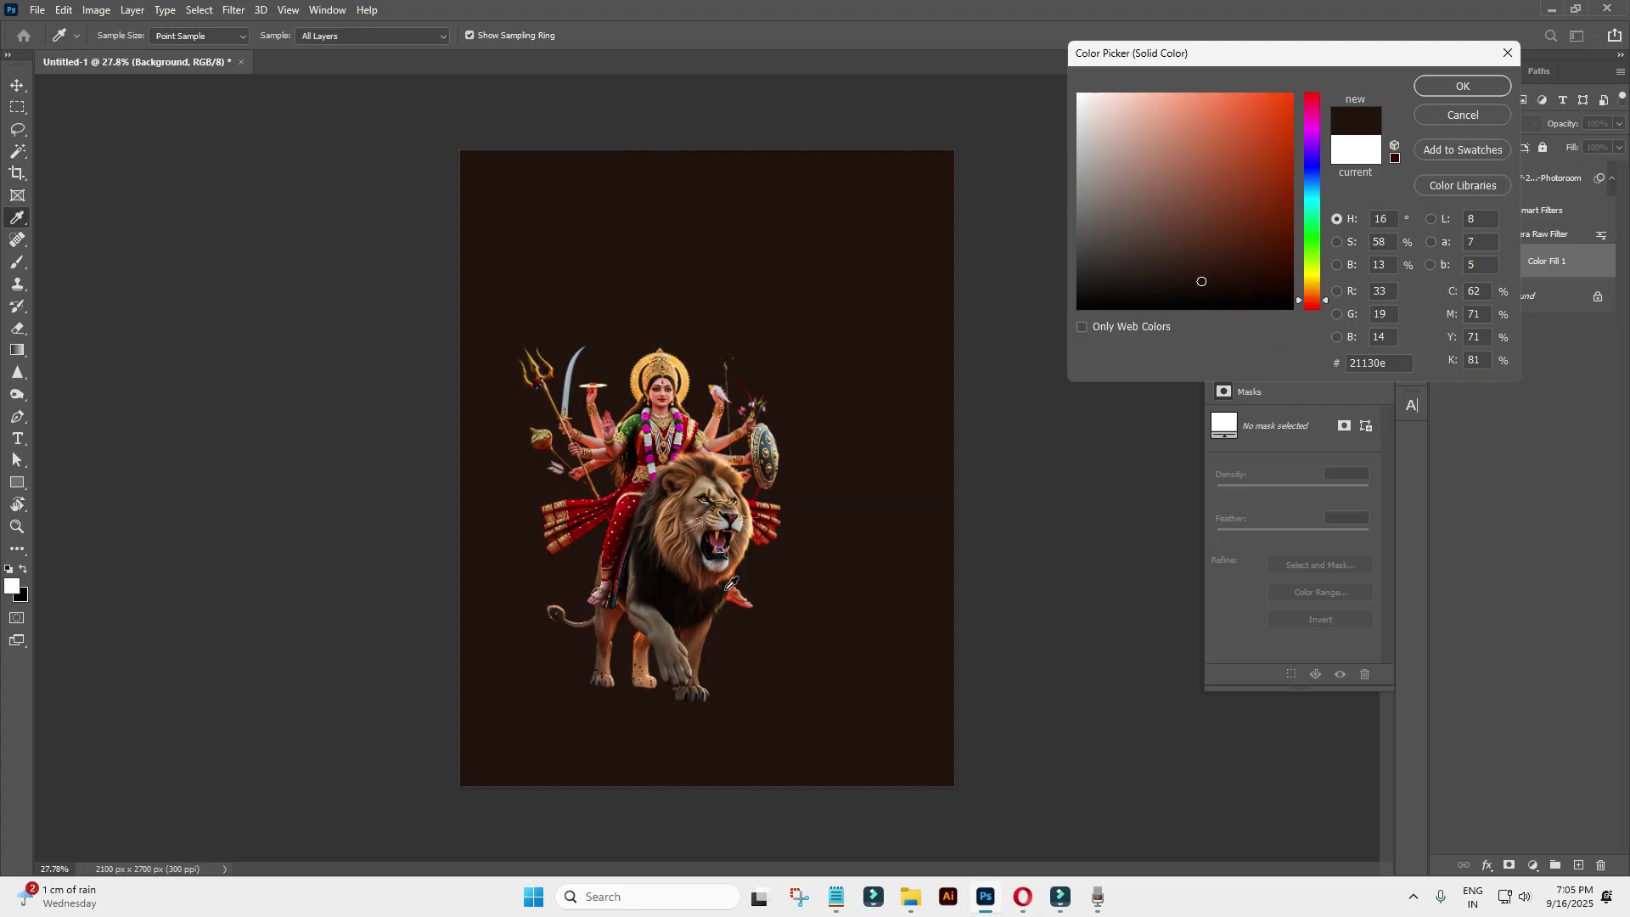
click(1429, 88)
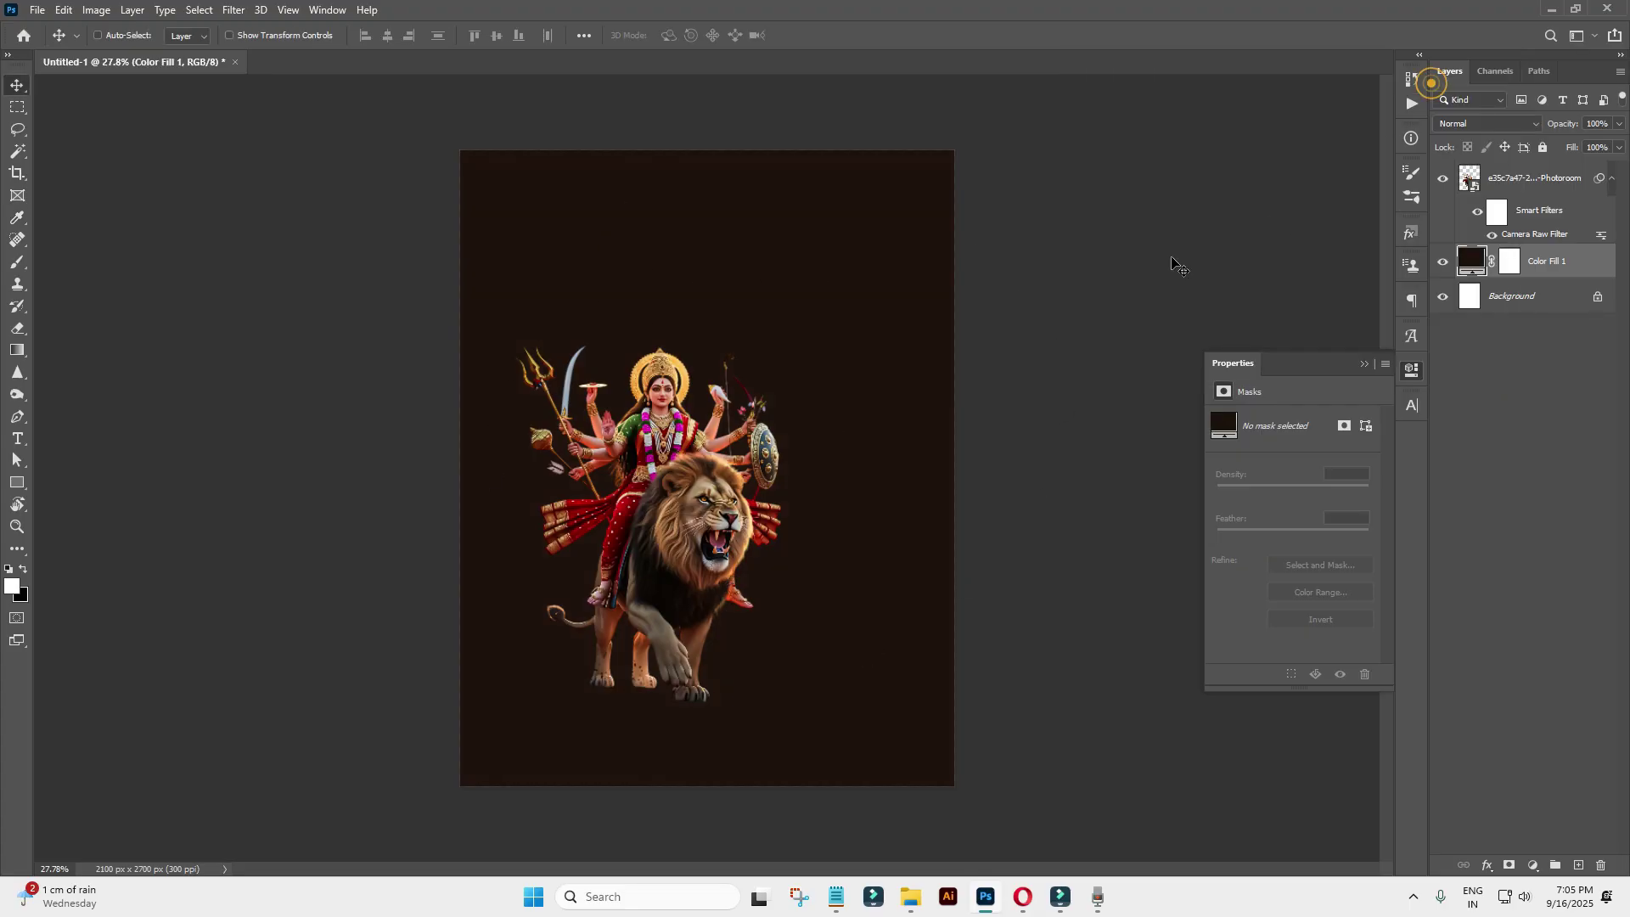
Zoom in on the lion's paws and add a new empty layer for shadows.
key(v)
scroll(569, 459, up, 5)
scroll(640, 601, down, 3)
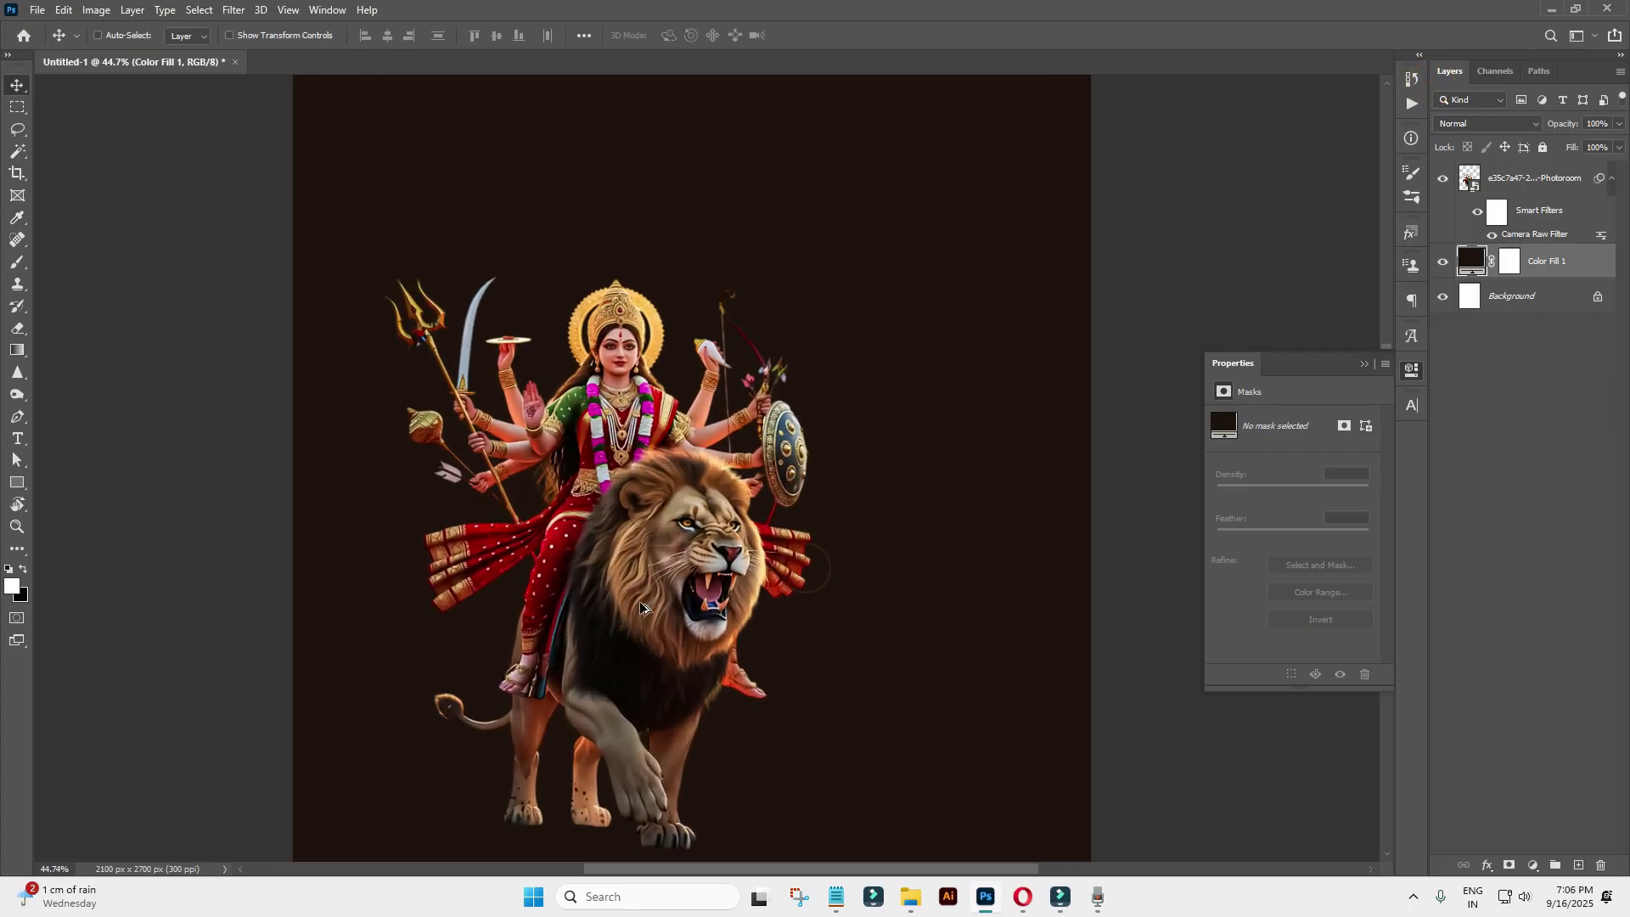
scroll(639, 601, up, 1)
scroll(411, 662, up, 3)
scroll(705, 569, up, 3)
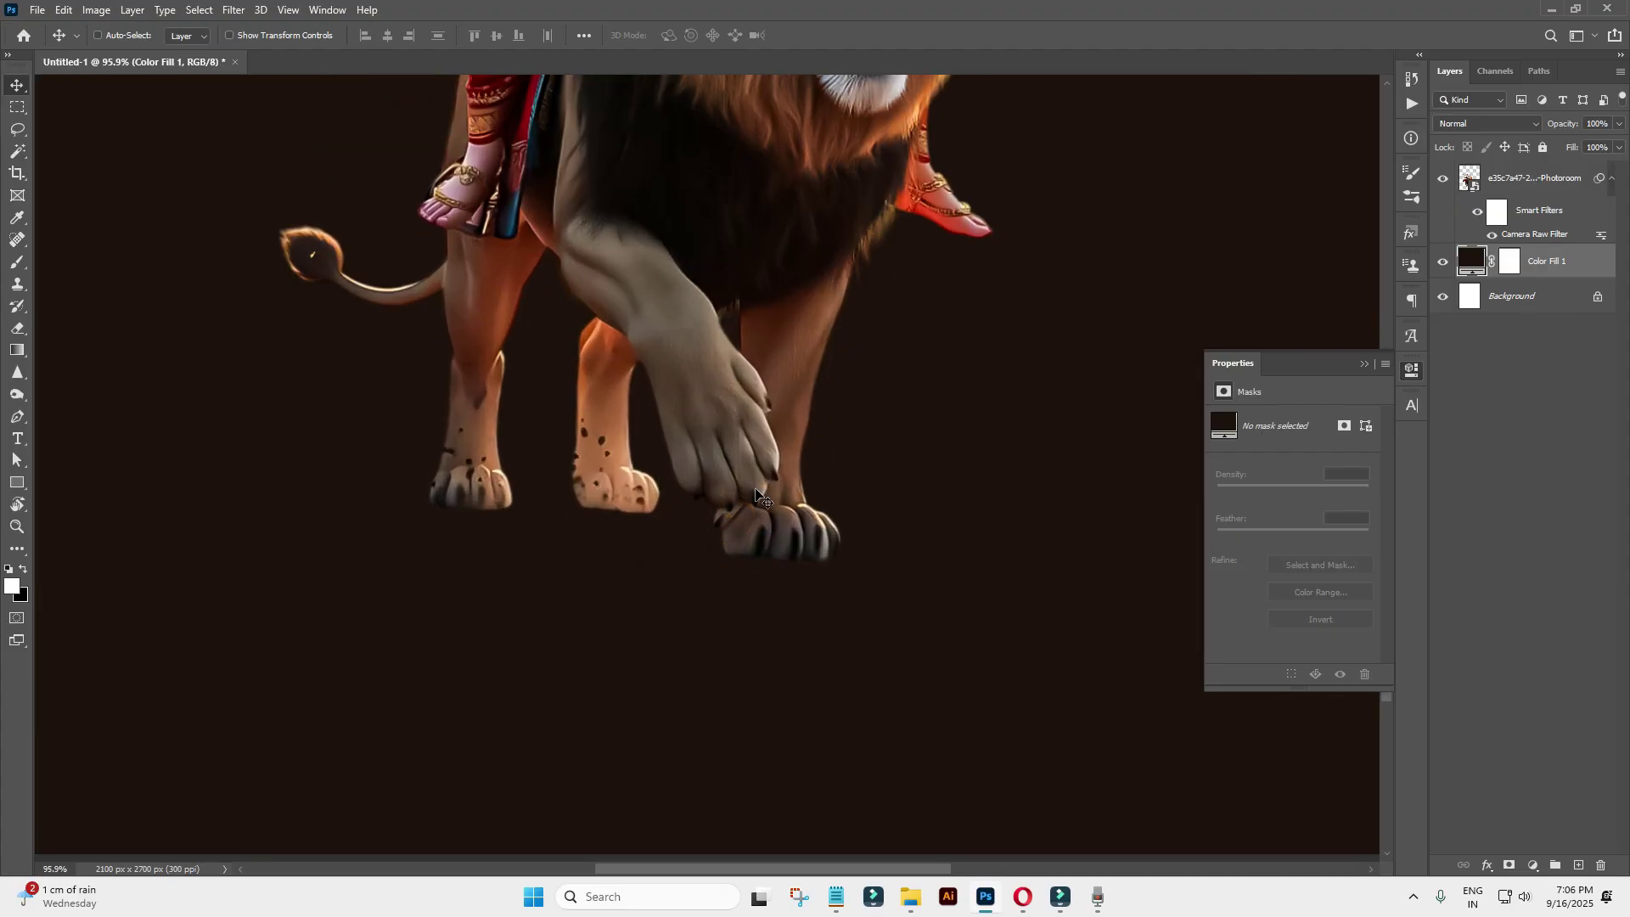
drag(626, 290, 659, 331)
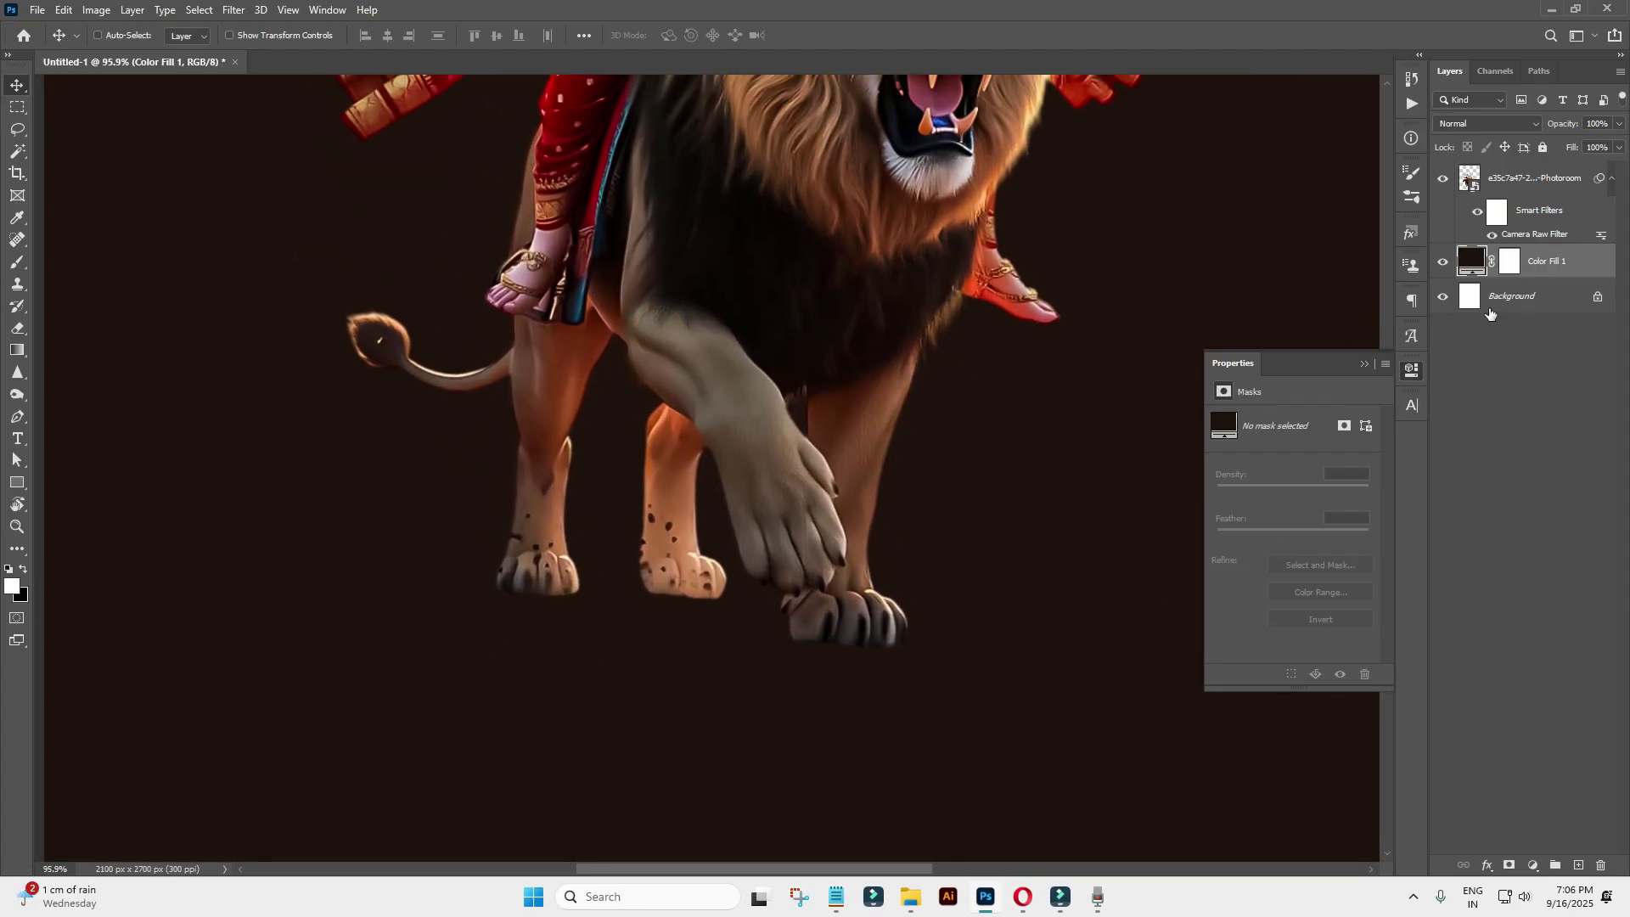
click(1576, 866)
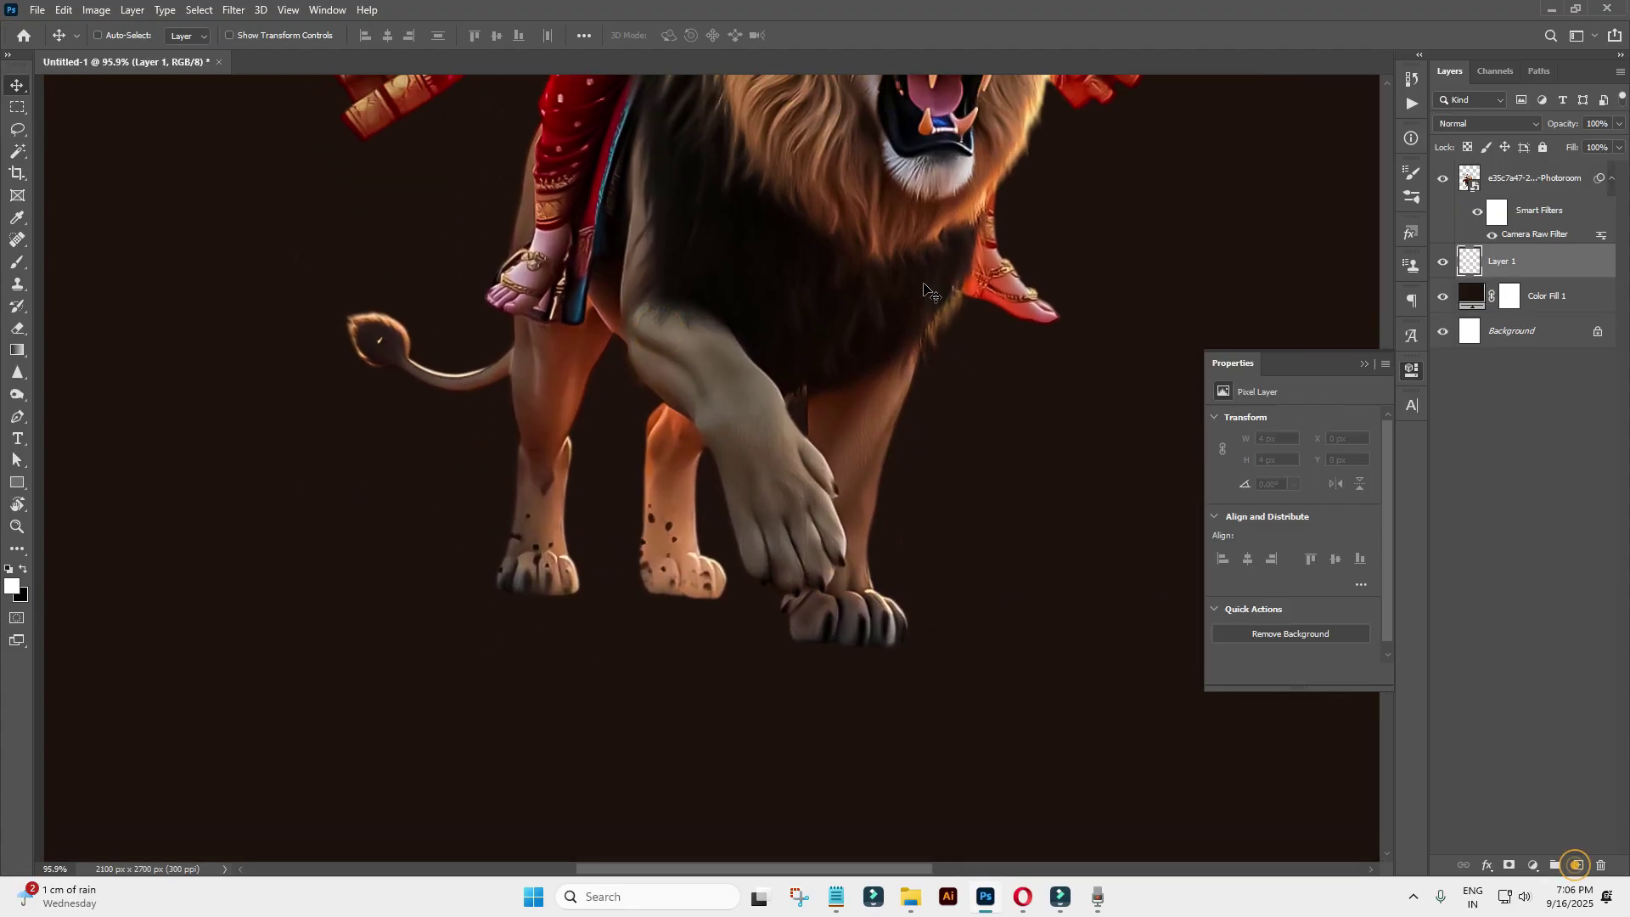
Set the brush to a small, flattened elliptical tip.
key(b)
right_click(726, 384)
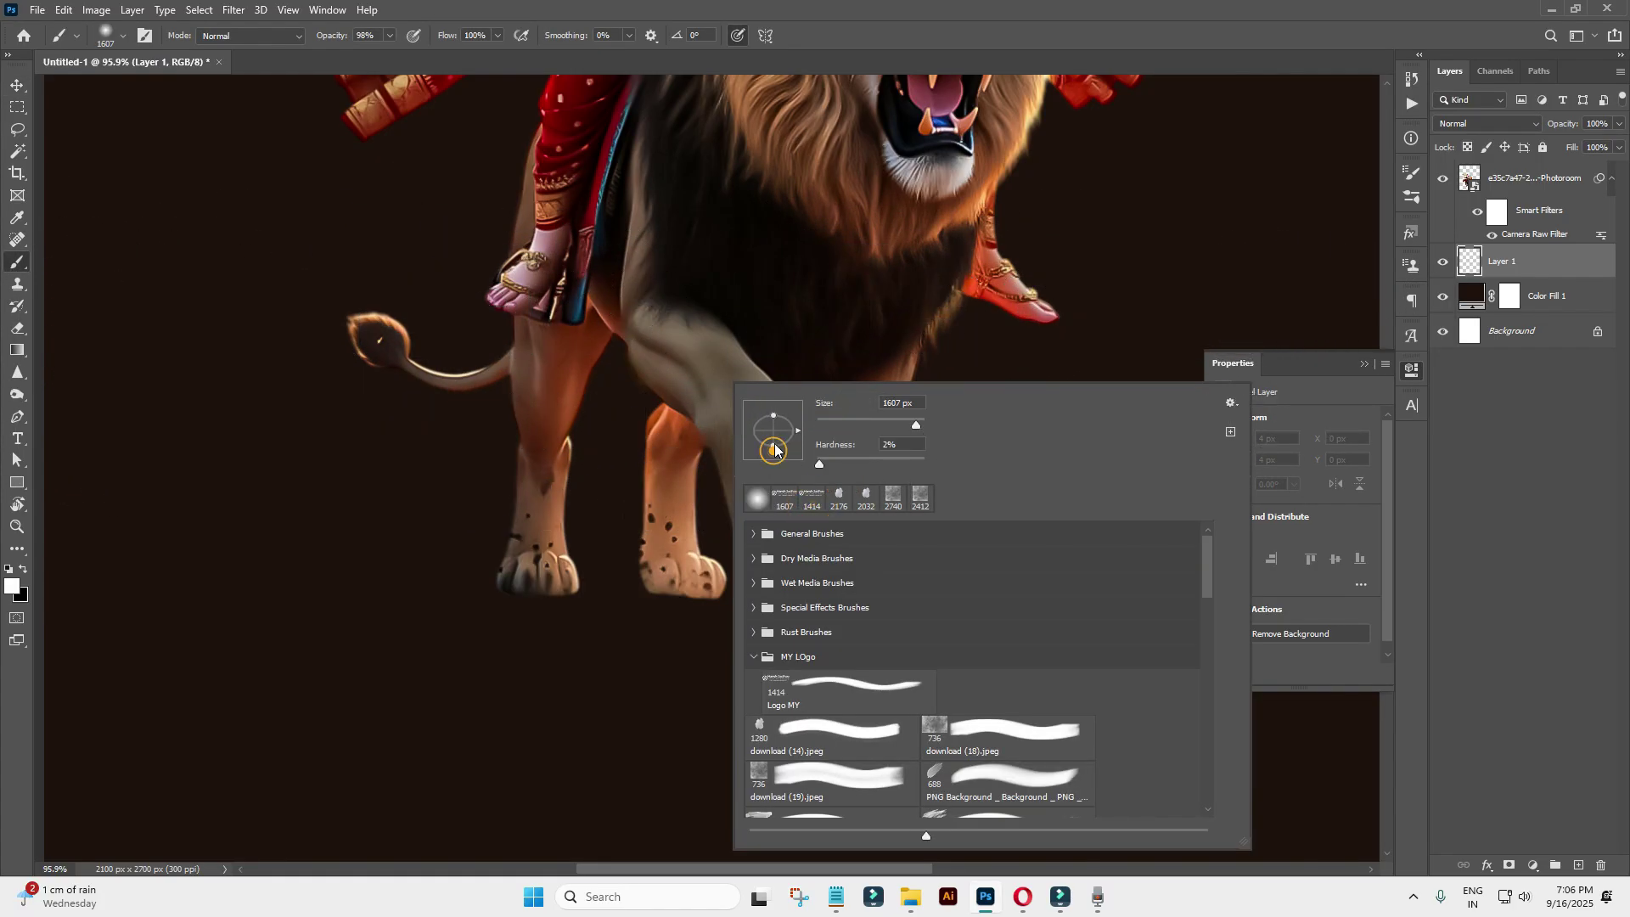
drag(772, 450, 776, 438)
key(Escape)
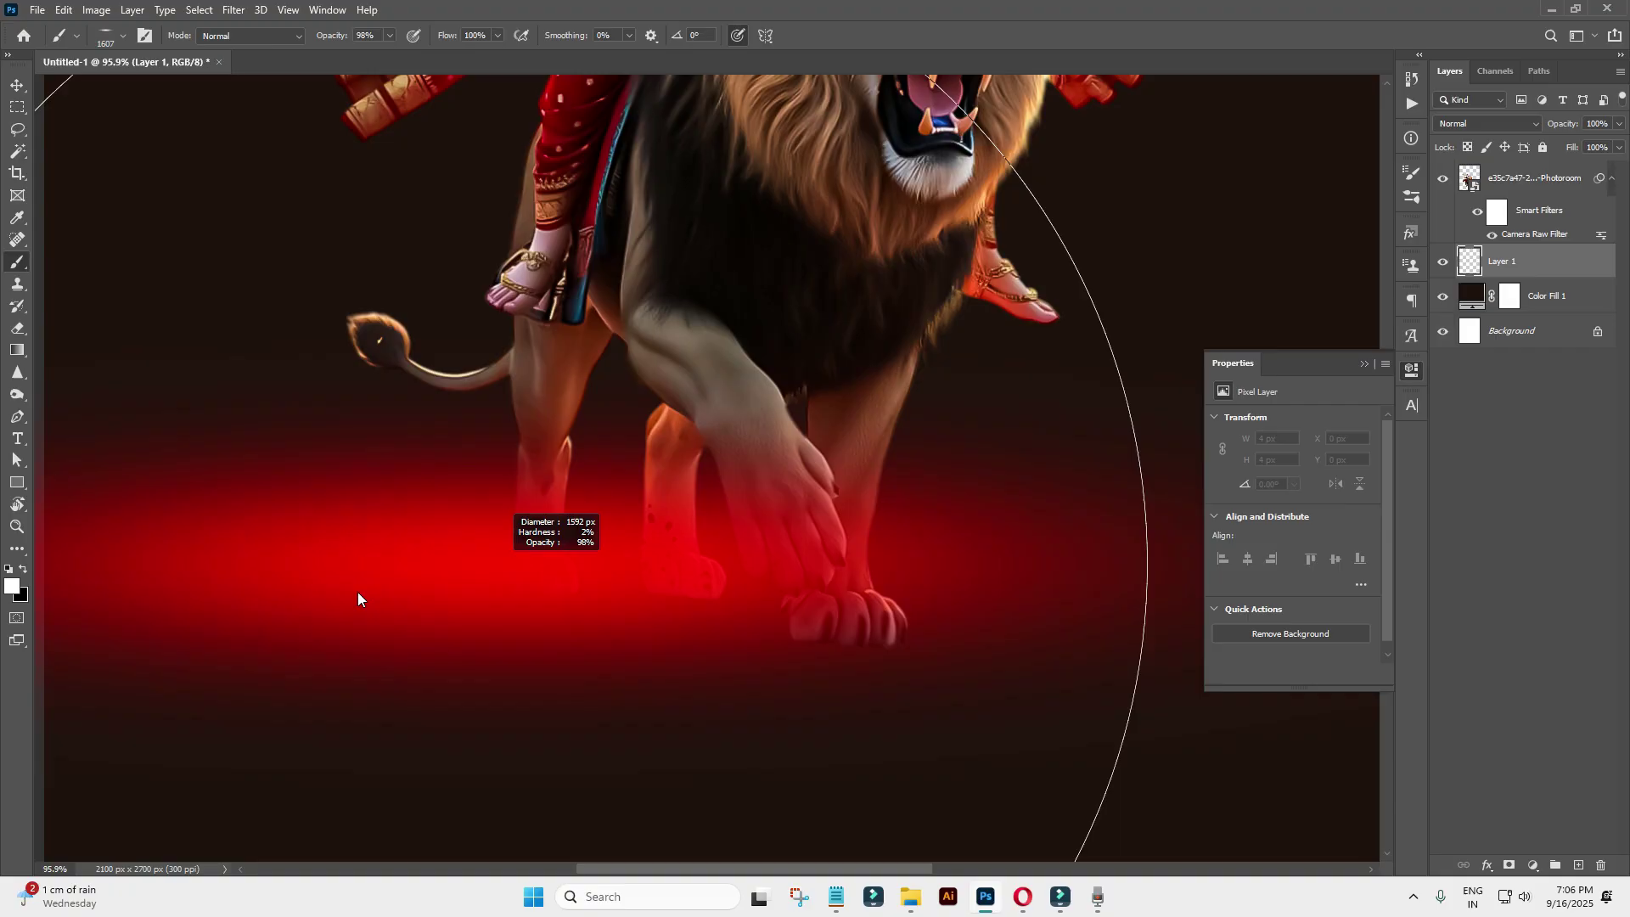
mouse_move(501, 556)
mouse_down()
mouse_move(509, 593)
mouse_move(389, 614)
mouse_up()
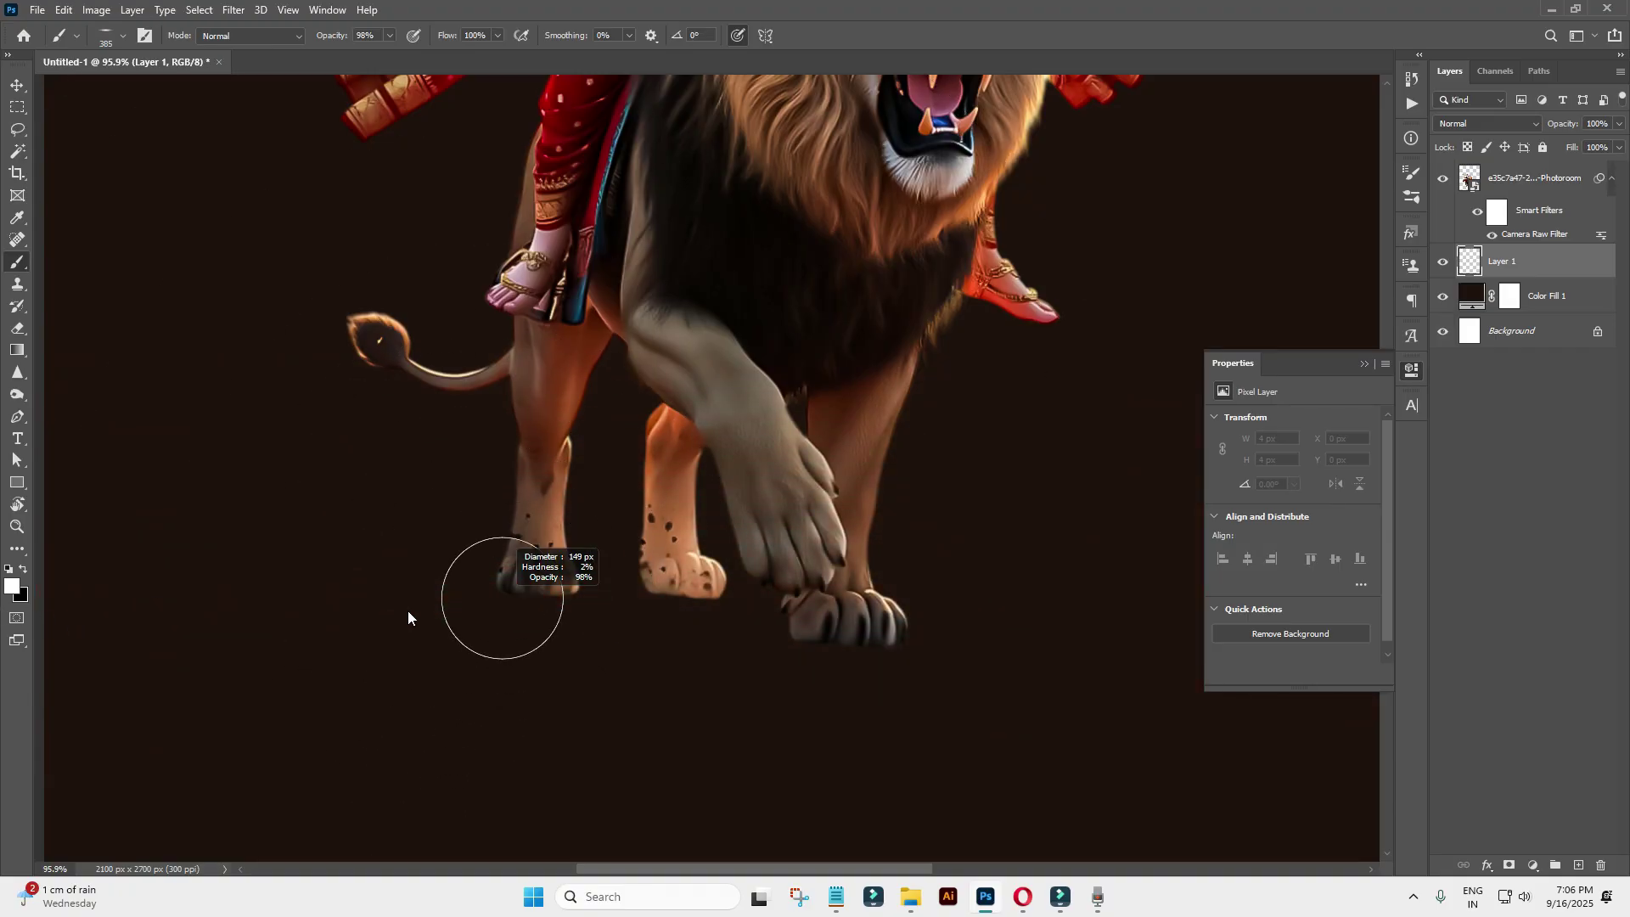
scroll(594, 526, up, 2)
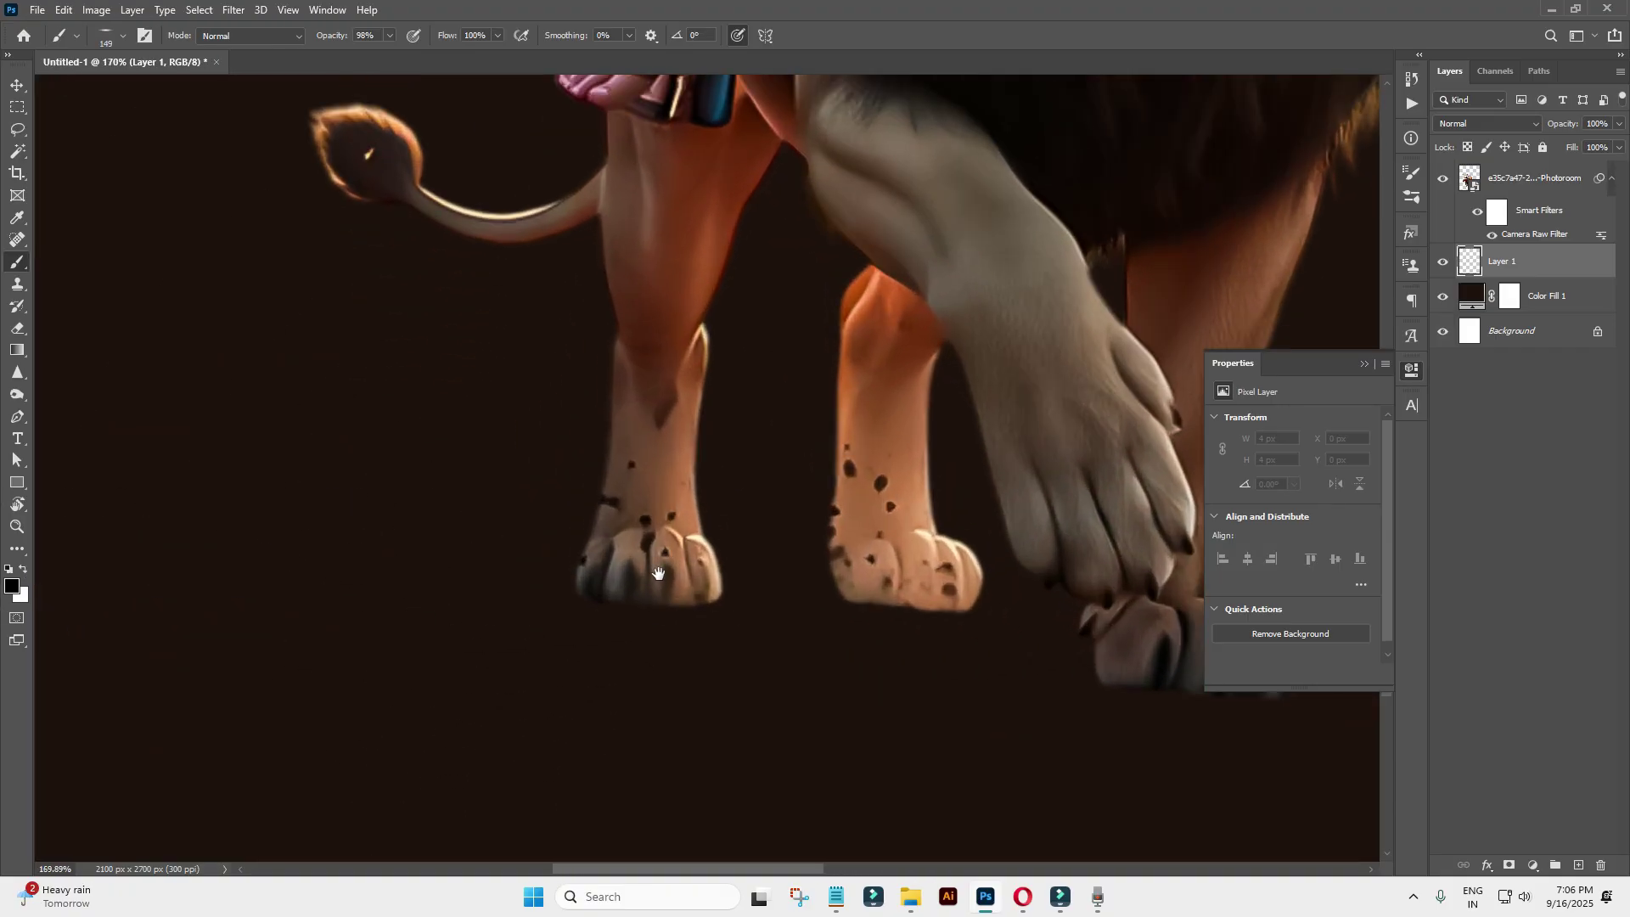
scroll(595, 527, up, 2)
Paint soft dark shadows under the lion's left, middle and right paws.
click(459, 525)
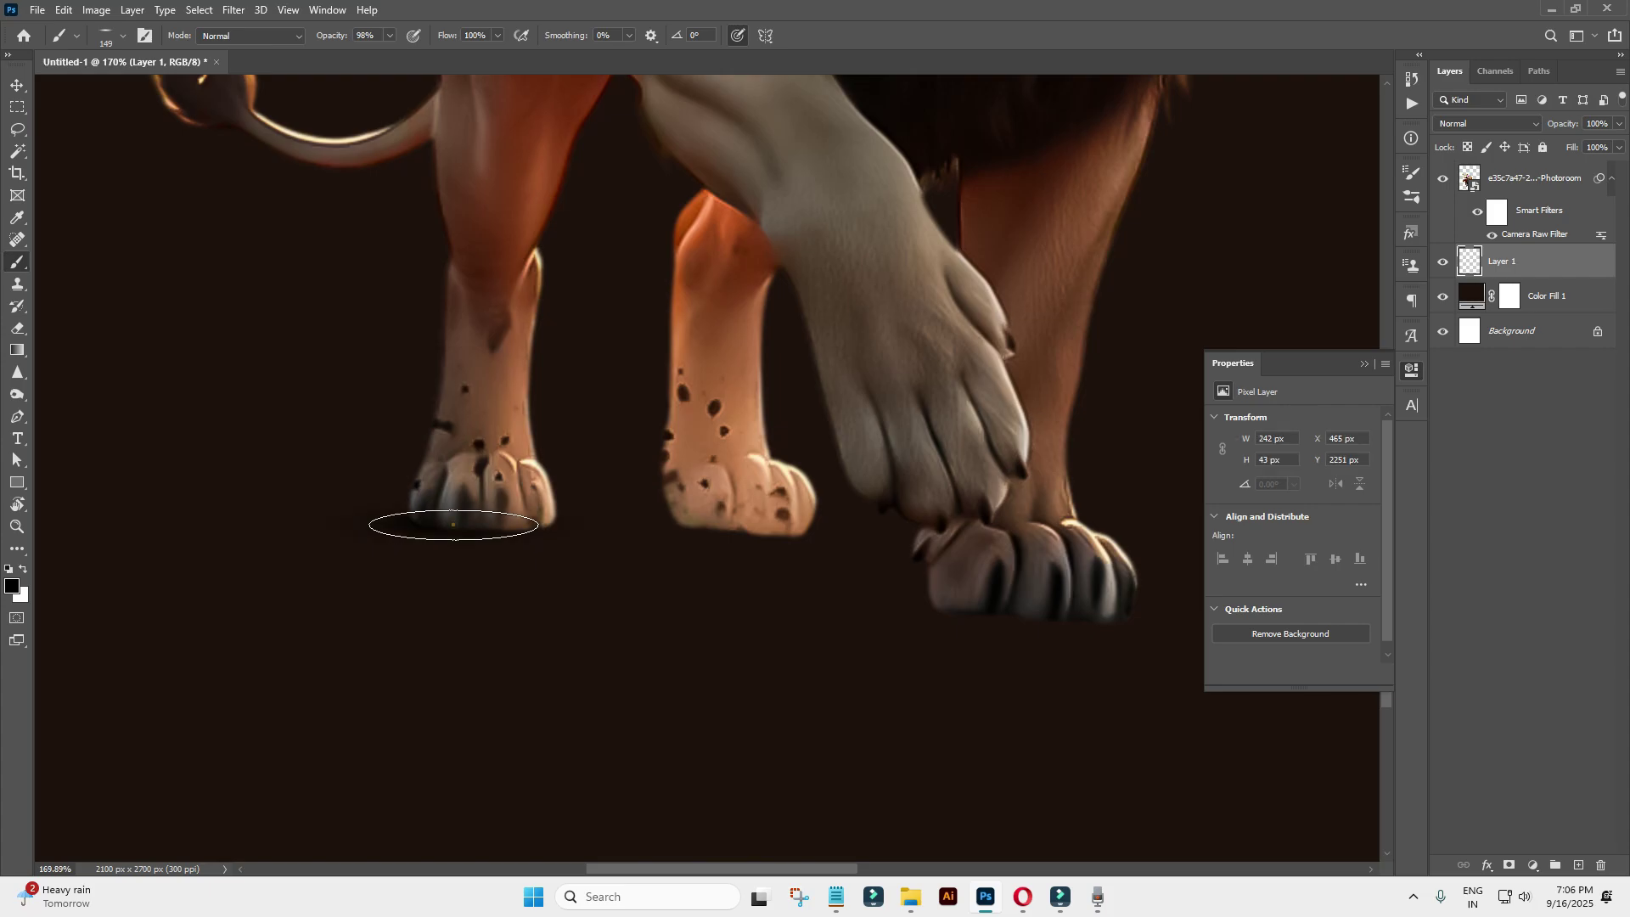
click(720, 529)
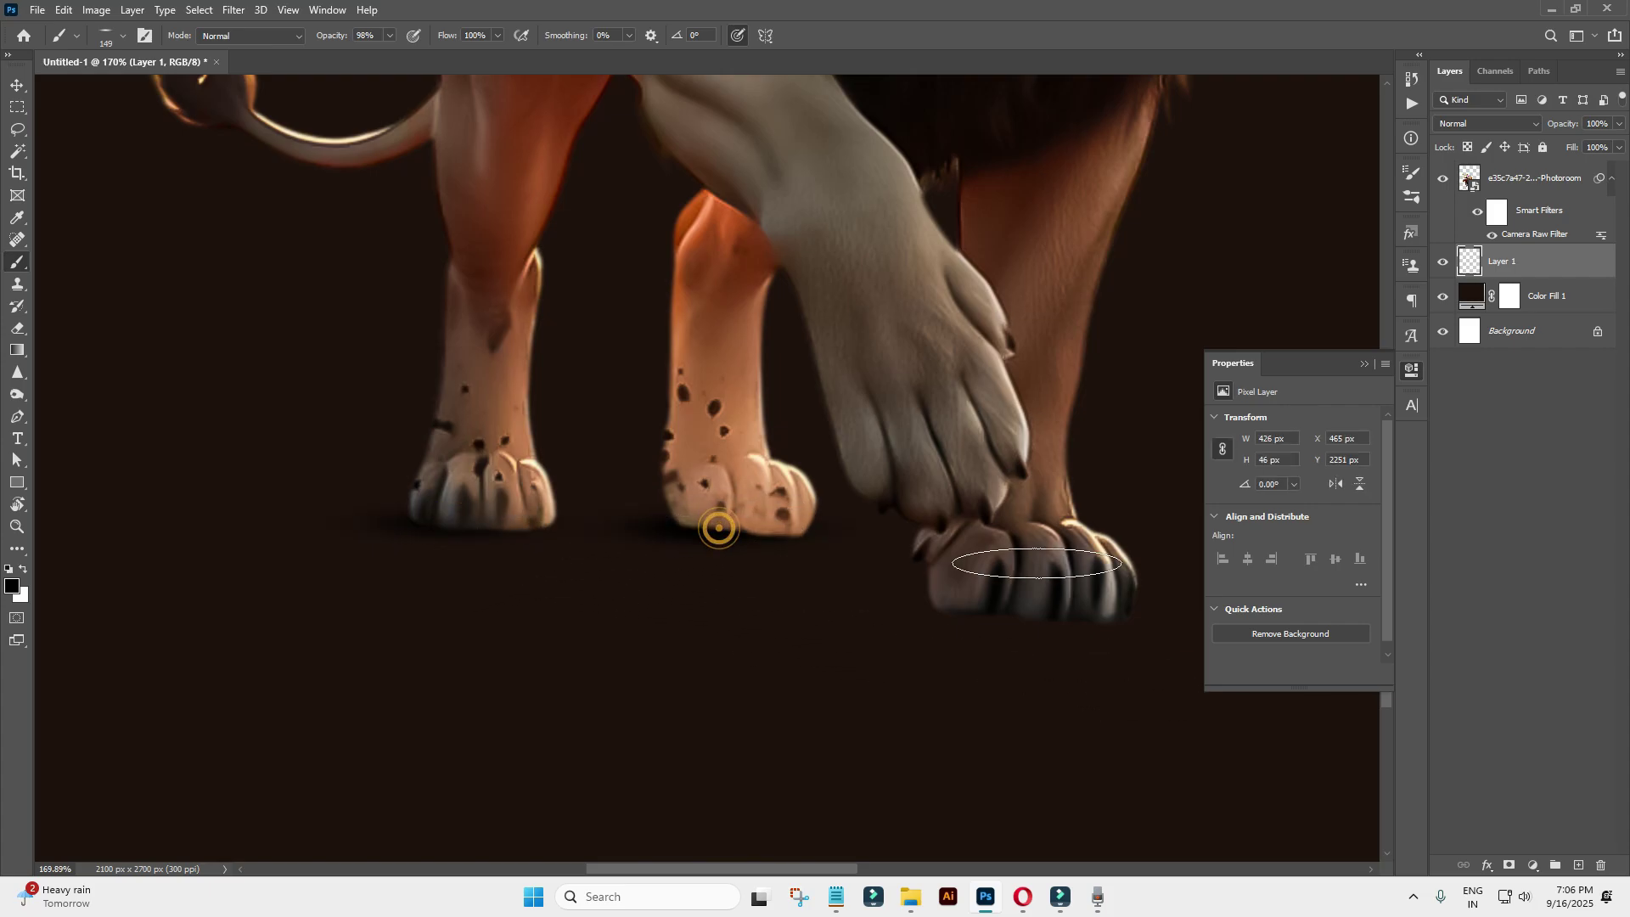
click(910, 514)
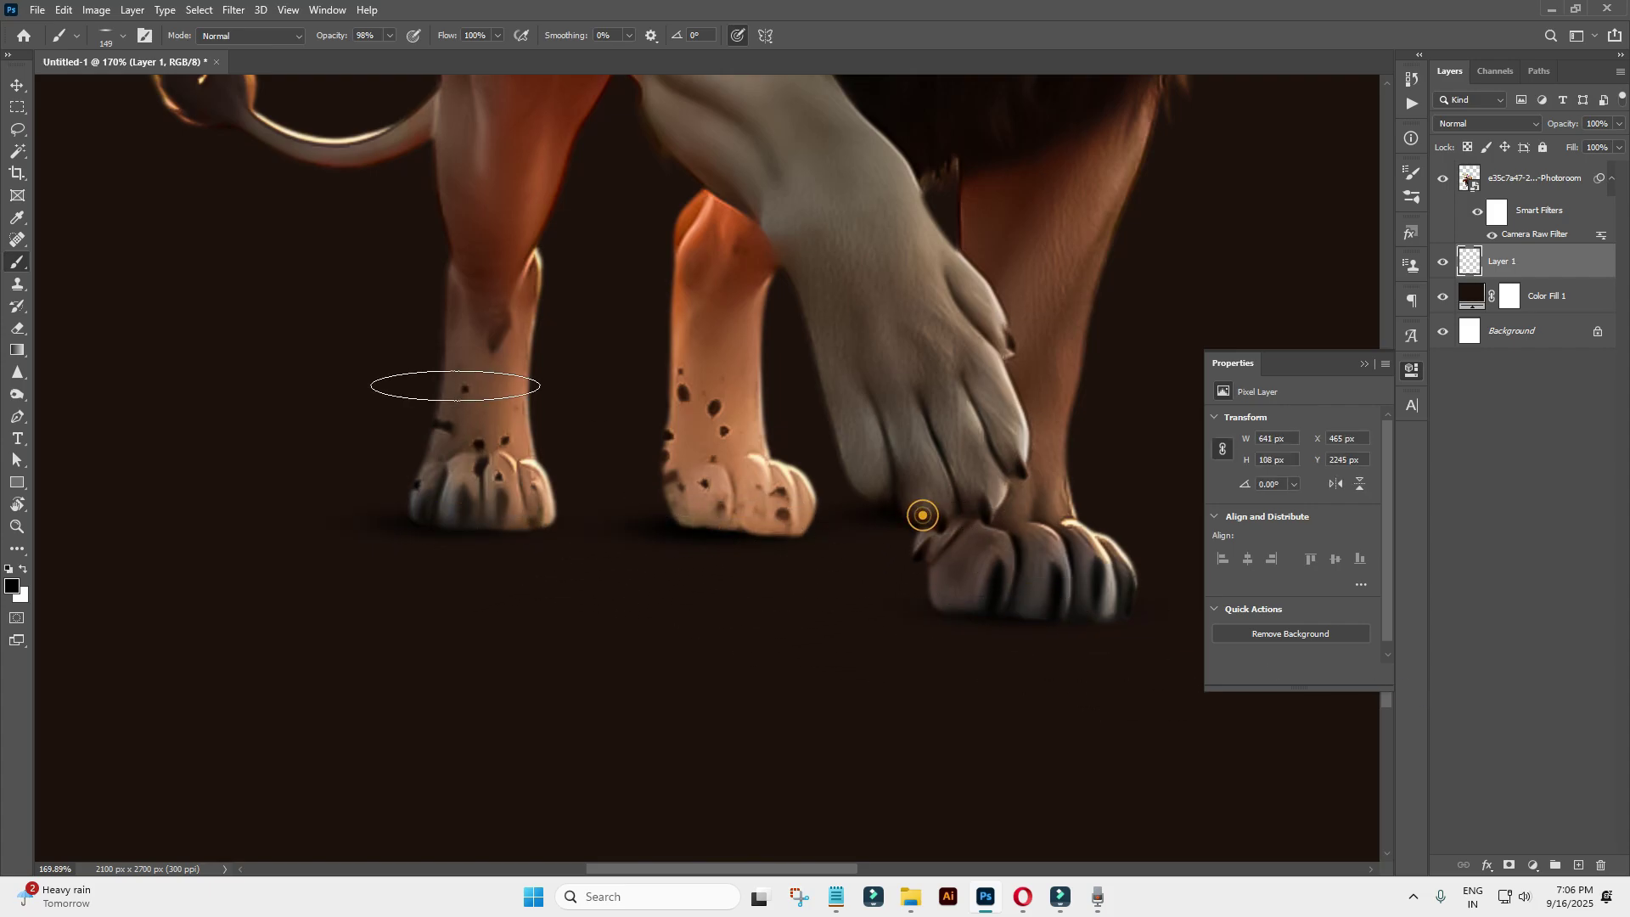
scroll(921, 514, down, 5)
scroll(721, 493, down, 3)
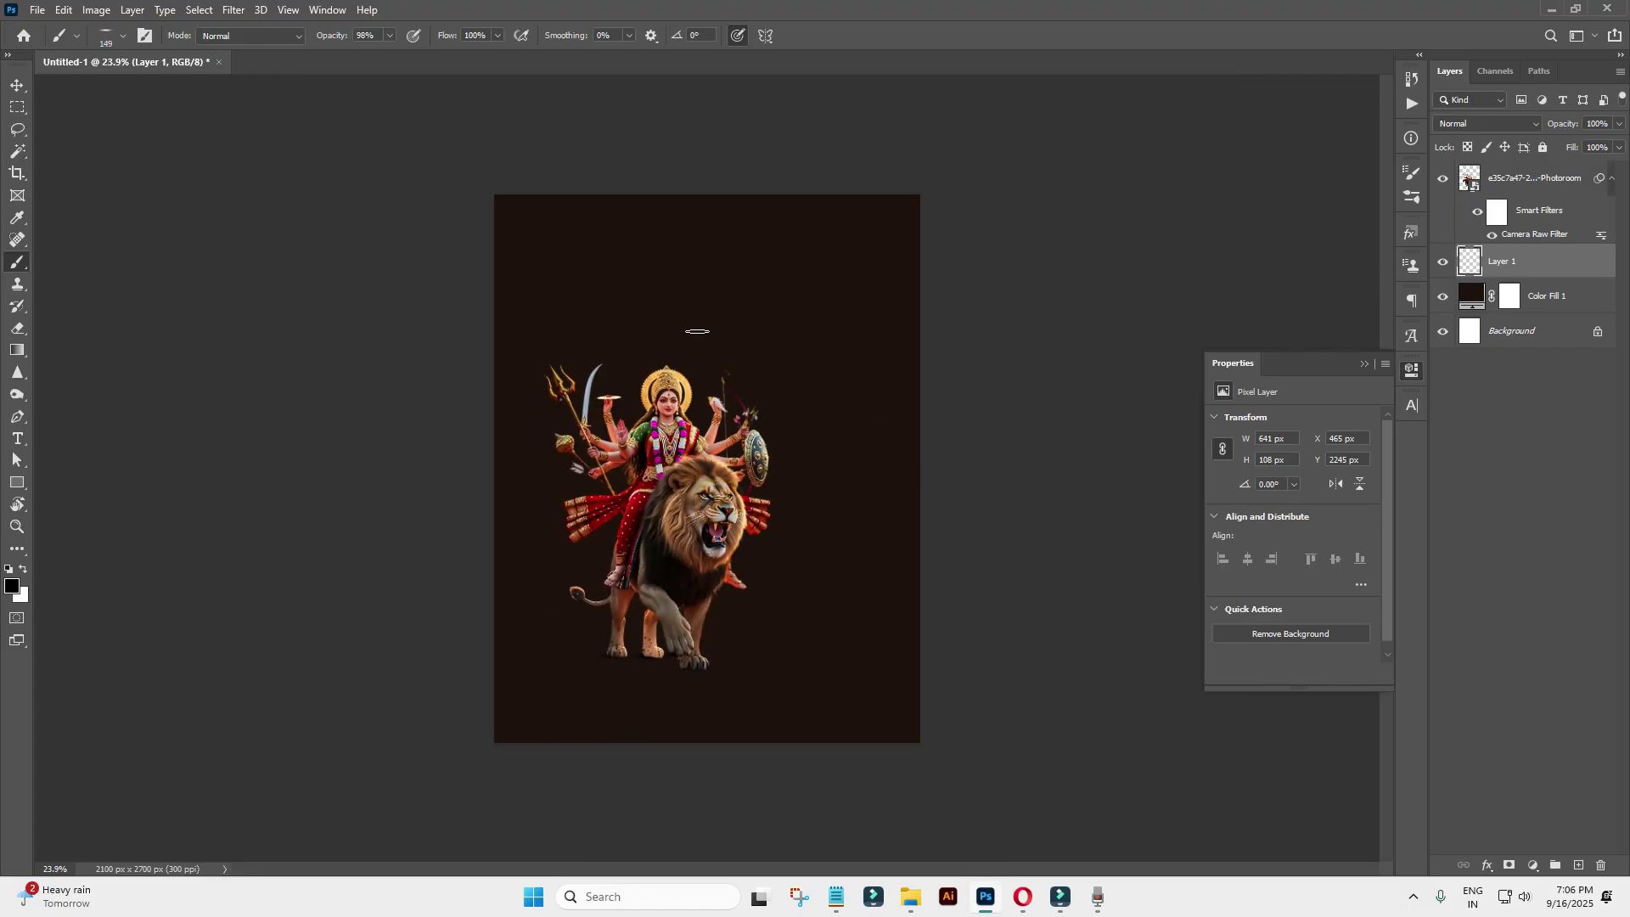
click(17, 85)
scroll(776, 331, up, 2)
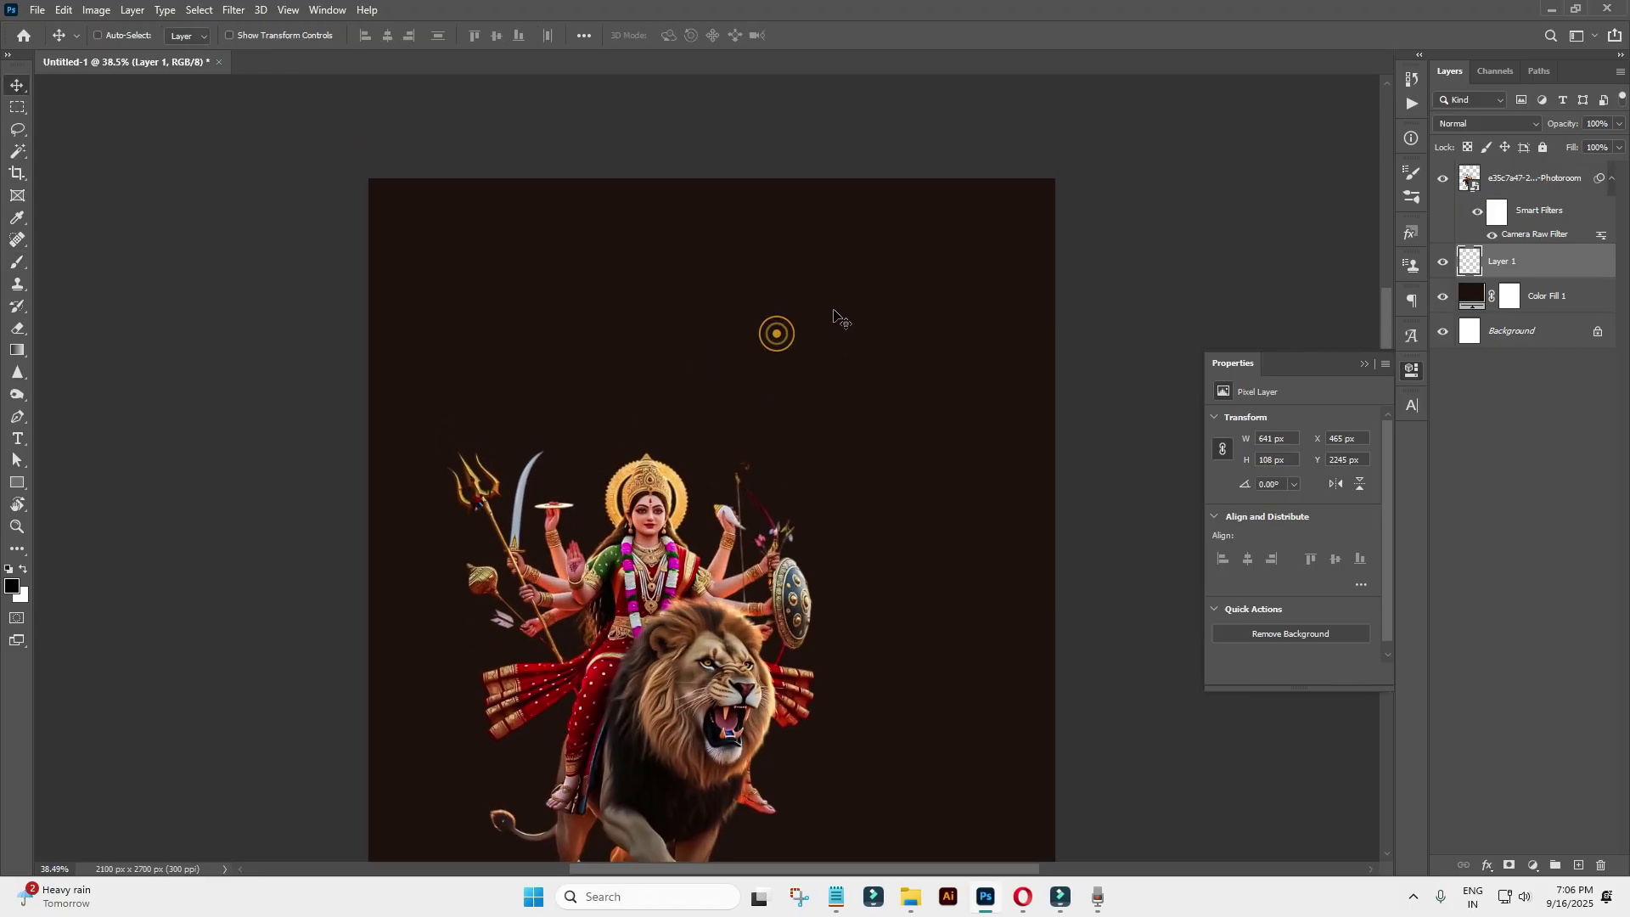
Add the white title text नवरात्र above Durga.
click(1555, 179)
scroll(709, 469, up, 1)
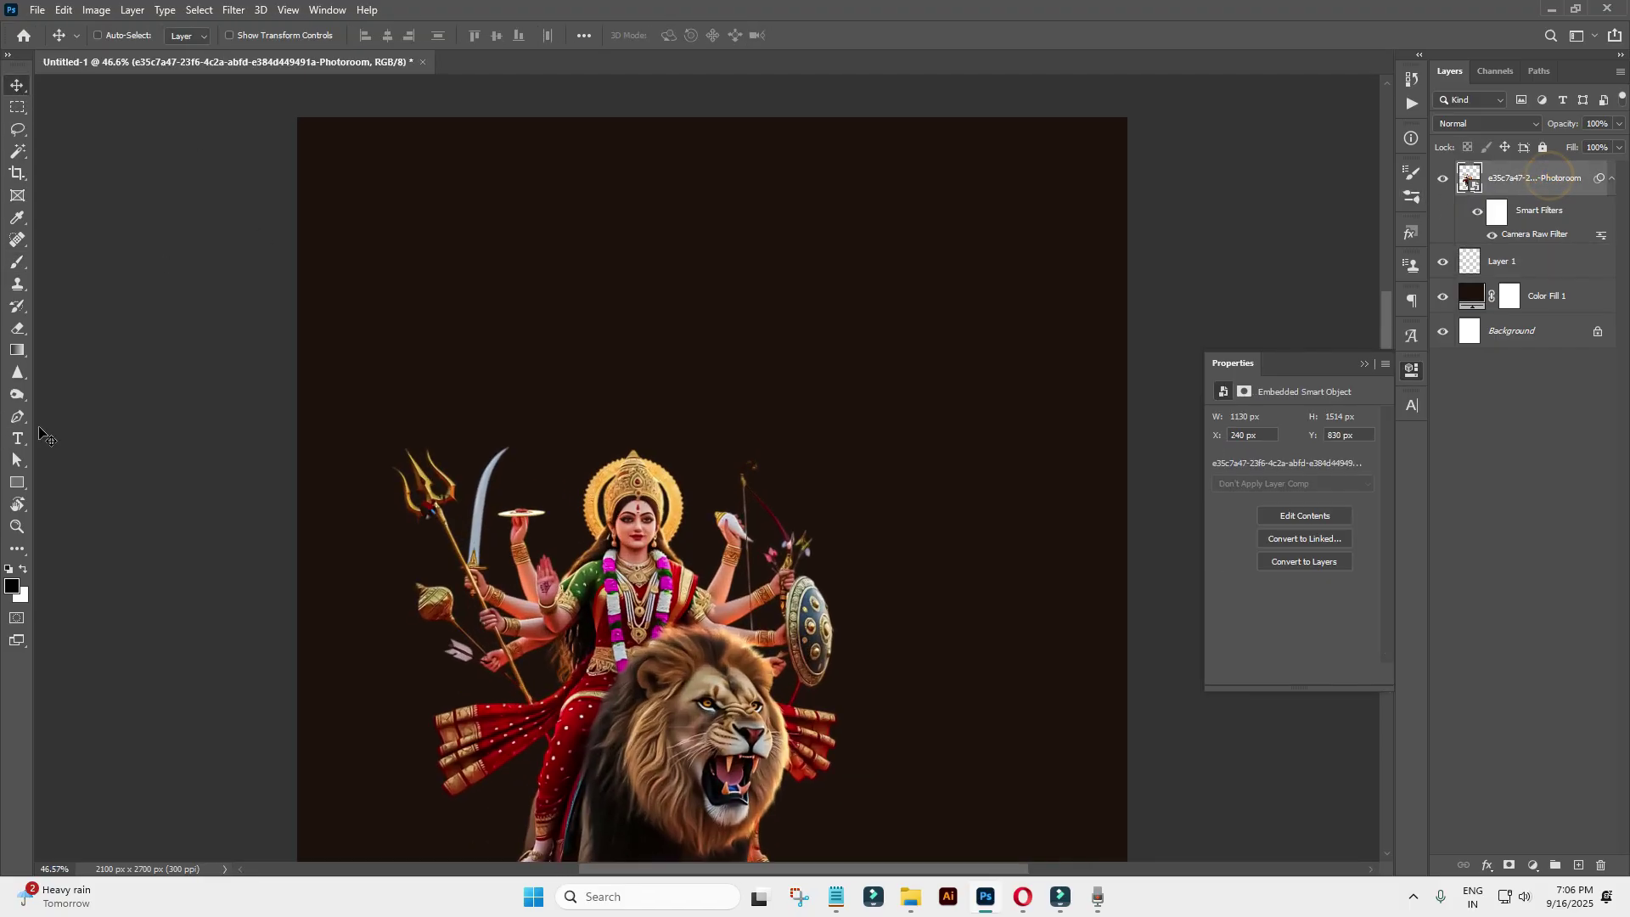
key(t)
click(627, 303)
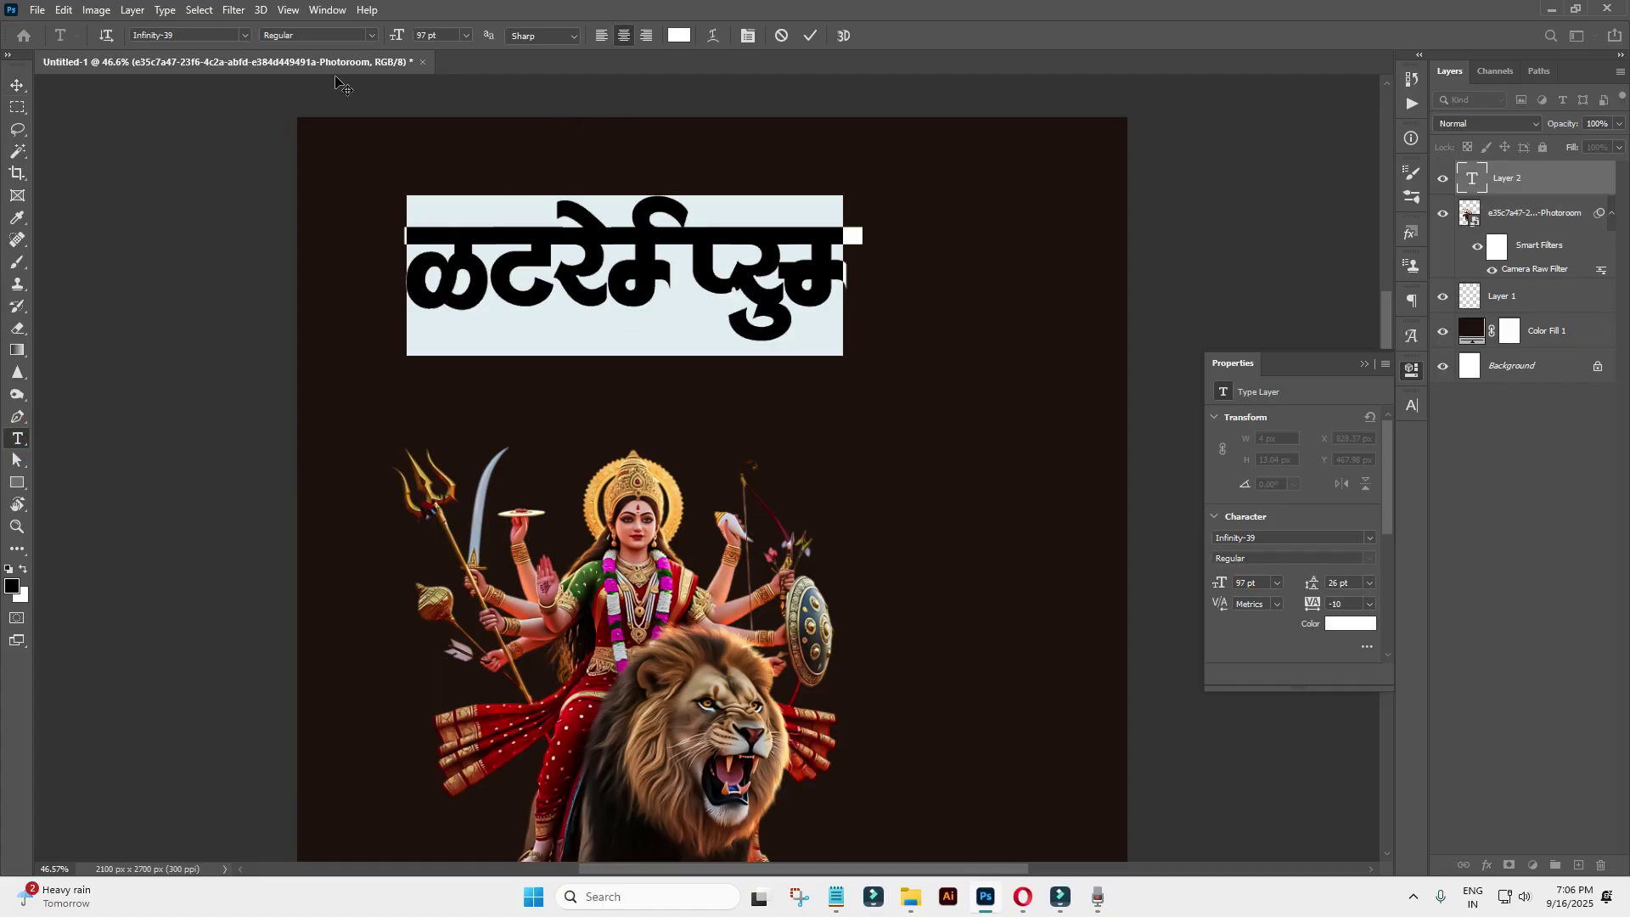
text(नव)
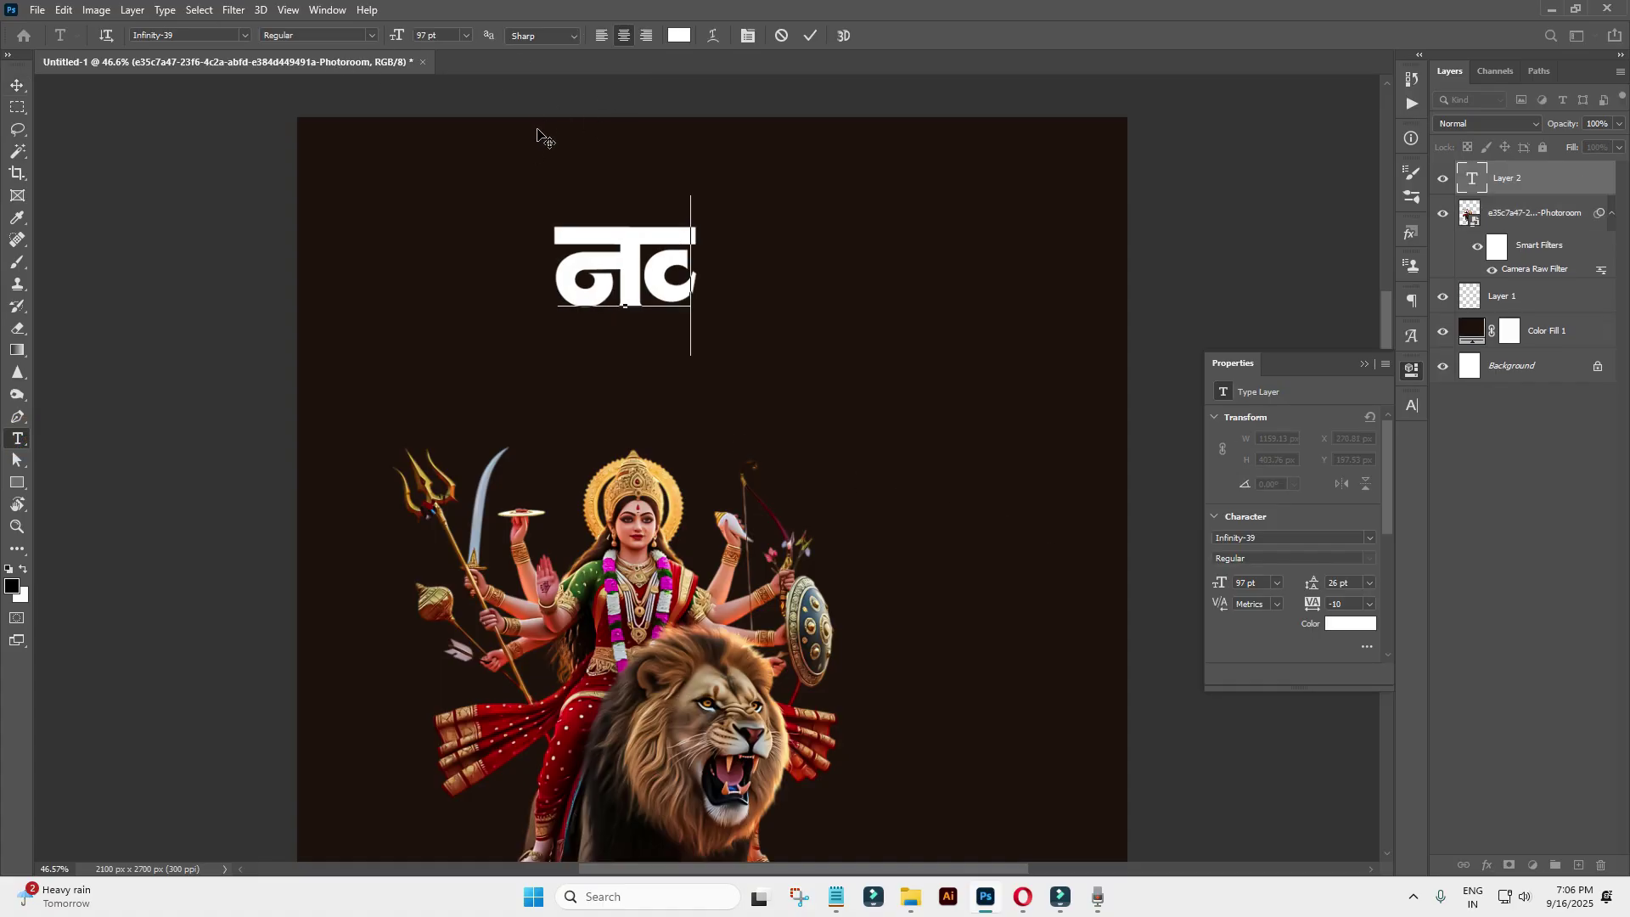
text(राश)
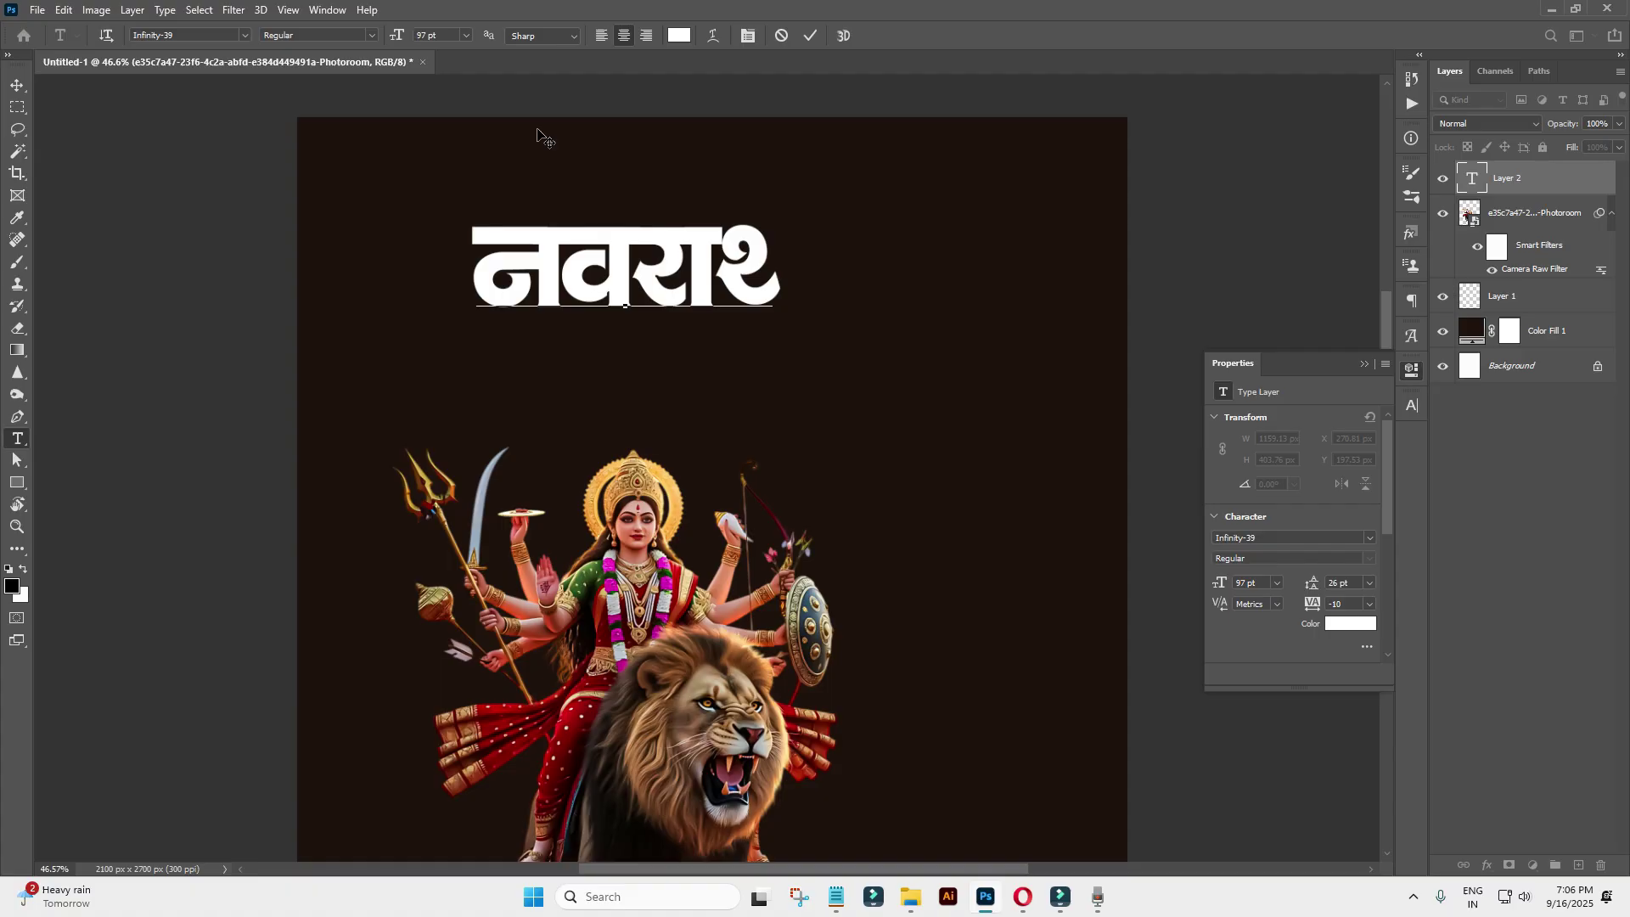
key(BackSpace)
text(त्र)
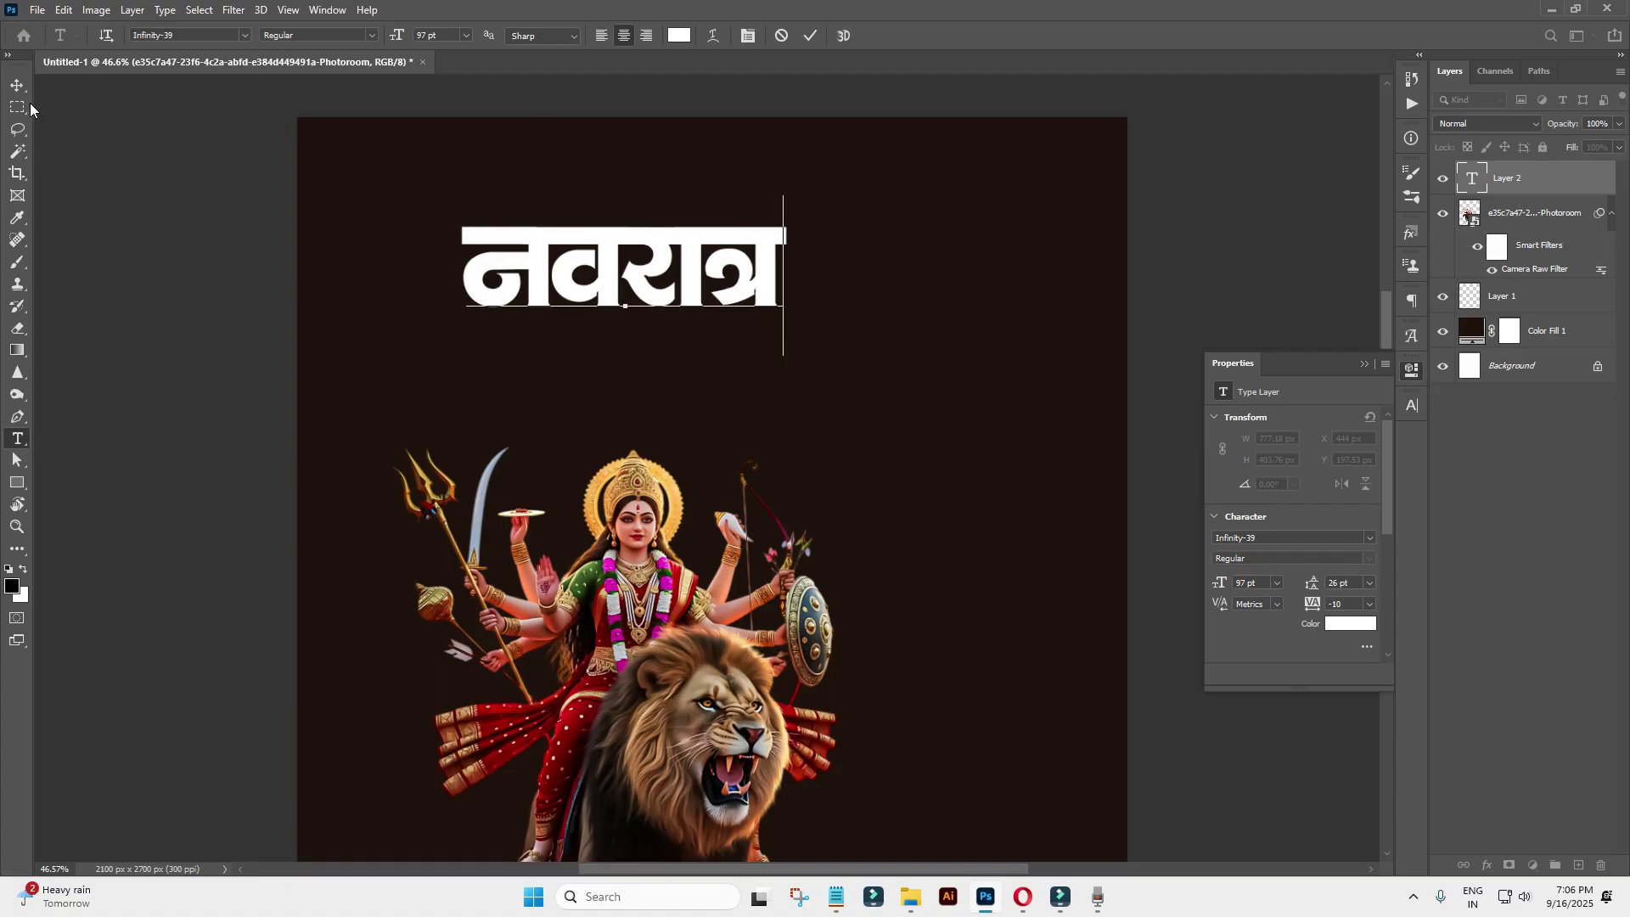
key(ctrl+Return)
Centre नवरात्र near the top and add a copy below retyped as उत्सव.
key(v)
drag(866, 166, 955, 137)
alt+drag(840, 250, 840, 336)
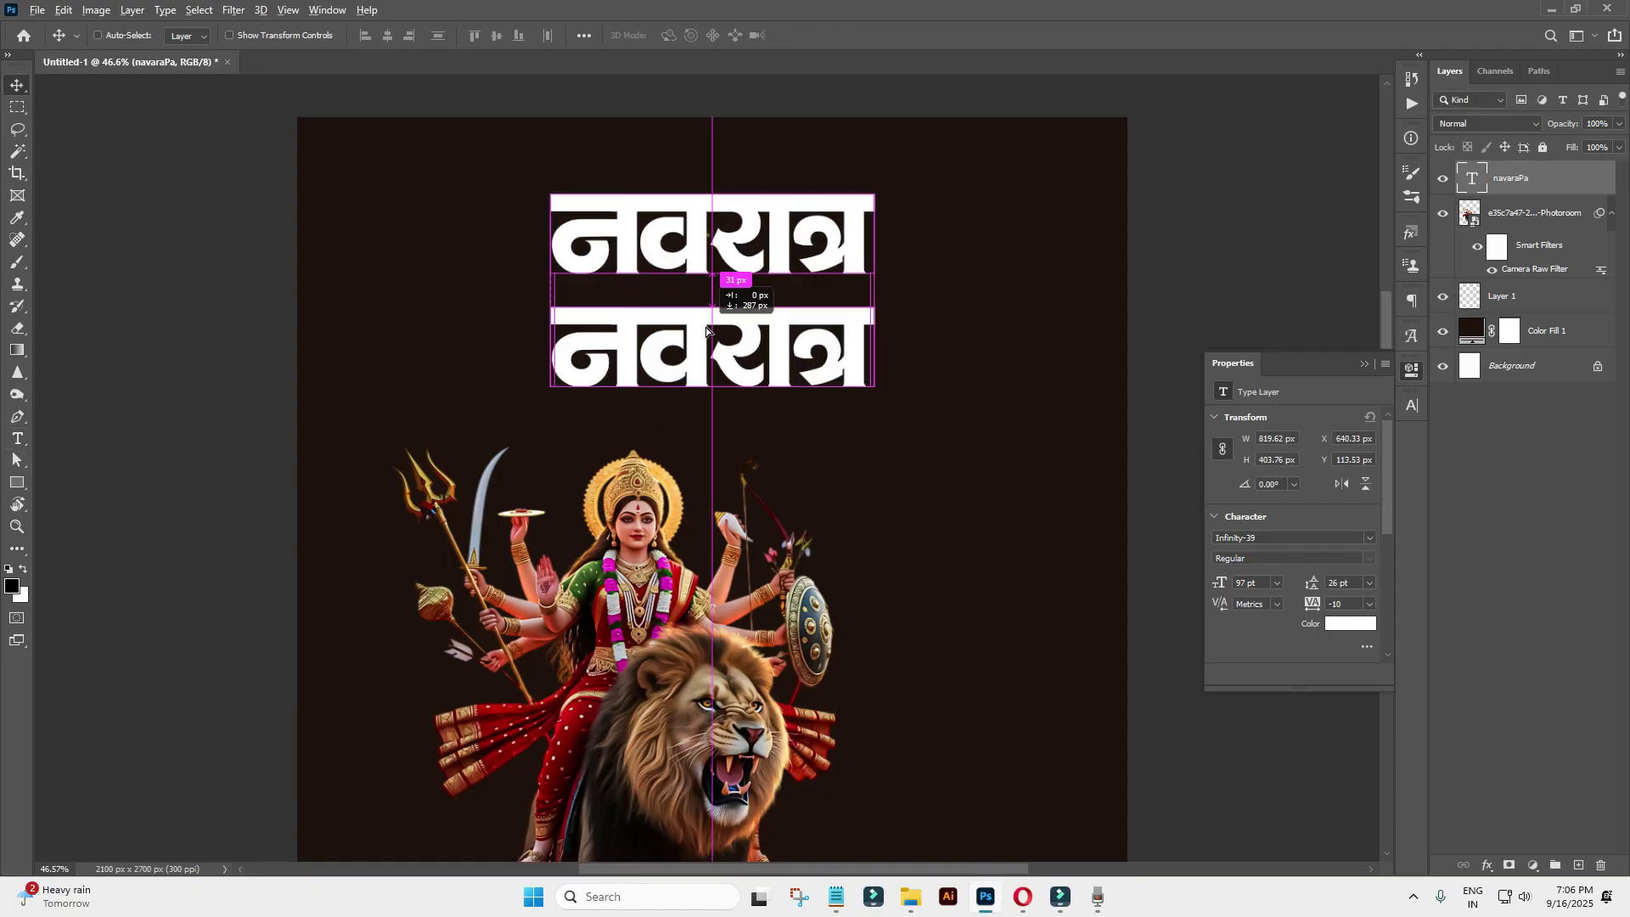
double_click(836, 331)
text(उ)
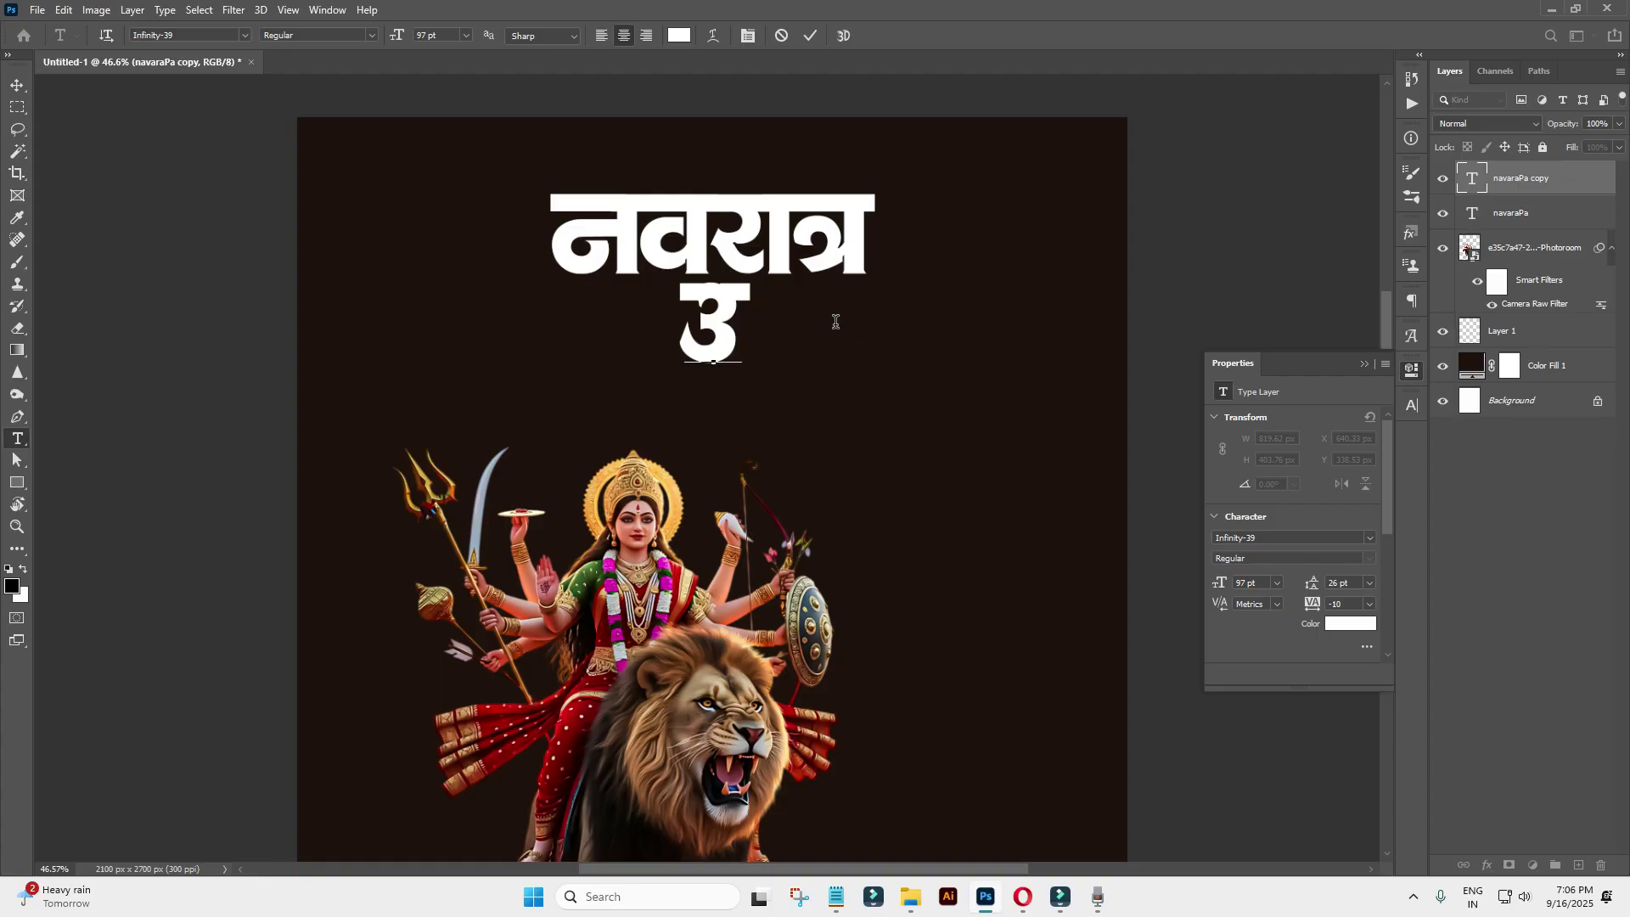
text(त्सव)
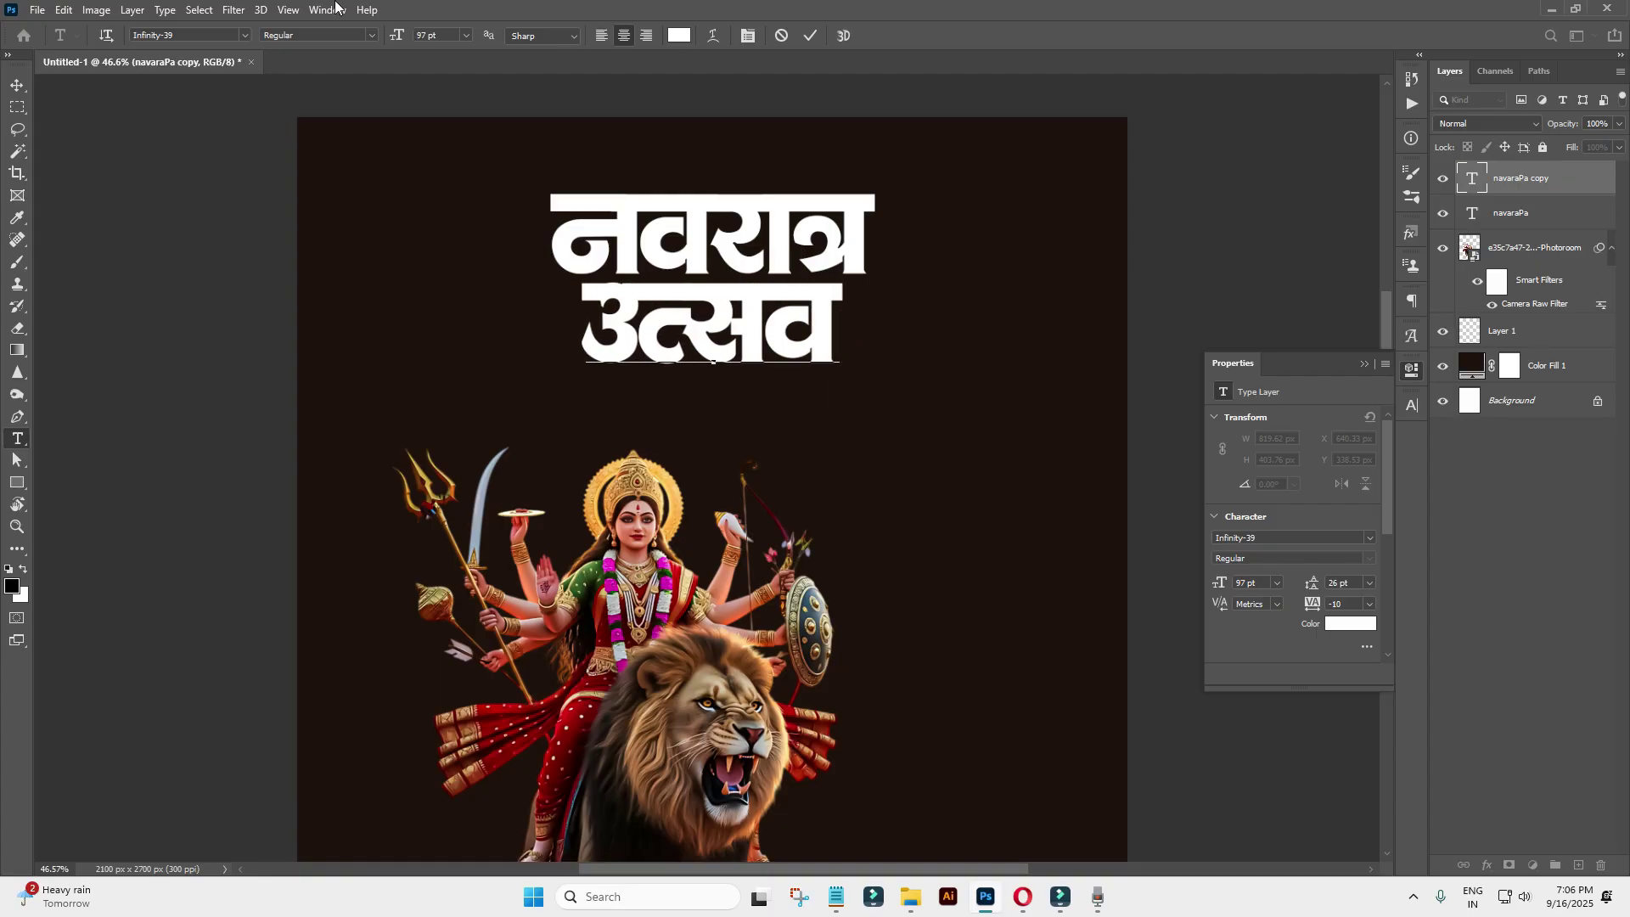
click(12, 80)
Move the नवरात्र and उत्सव lines together lower on the poster.
scroll(906, 172, down, 4)
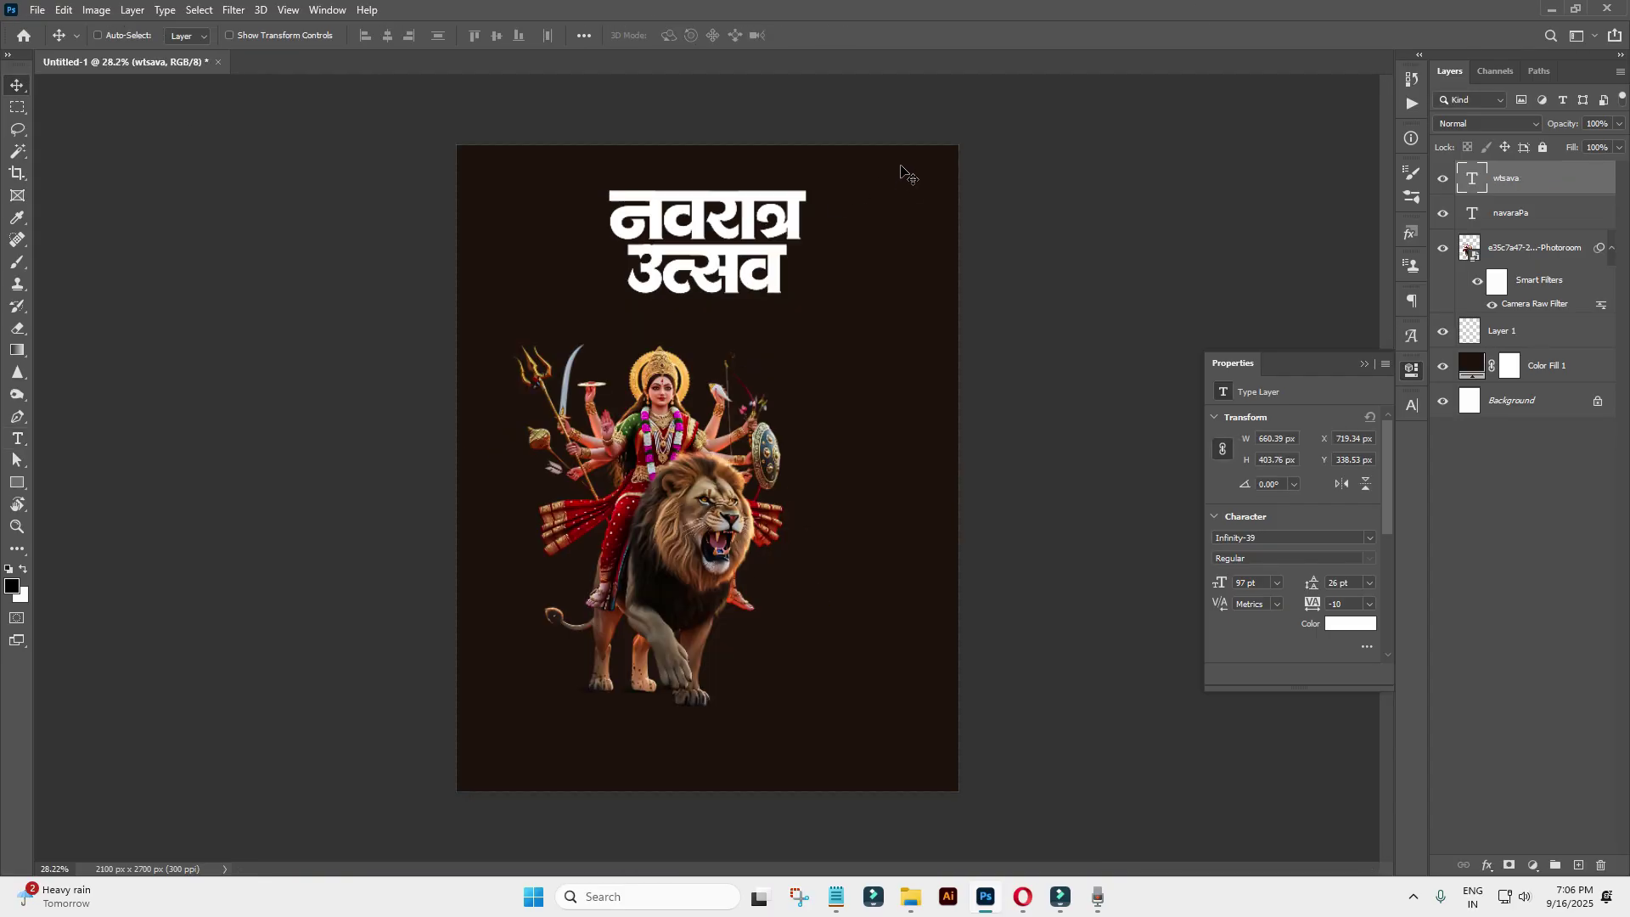
shift+click(1499, 230)
scroll(781, 277, up, 2)
drag(781, 278, 776, 302)
scroll(772, 296, down, 2)
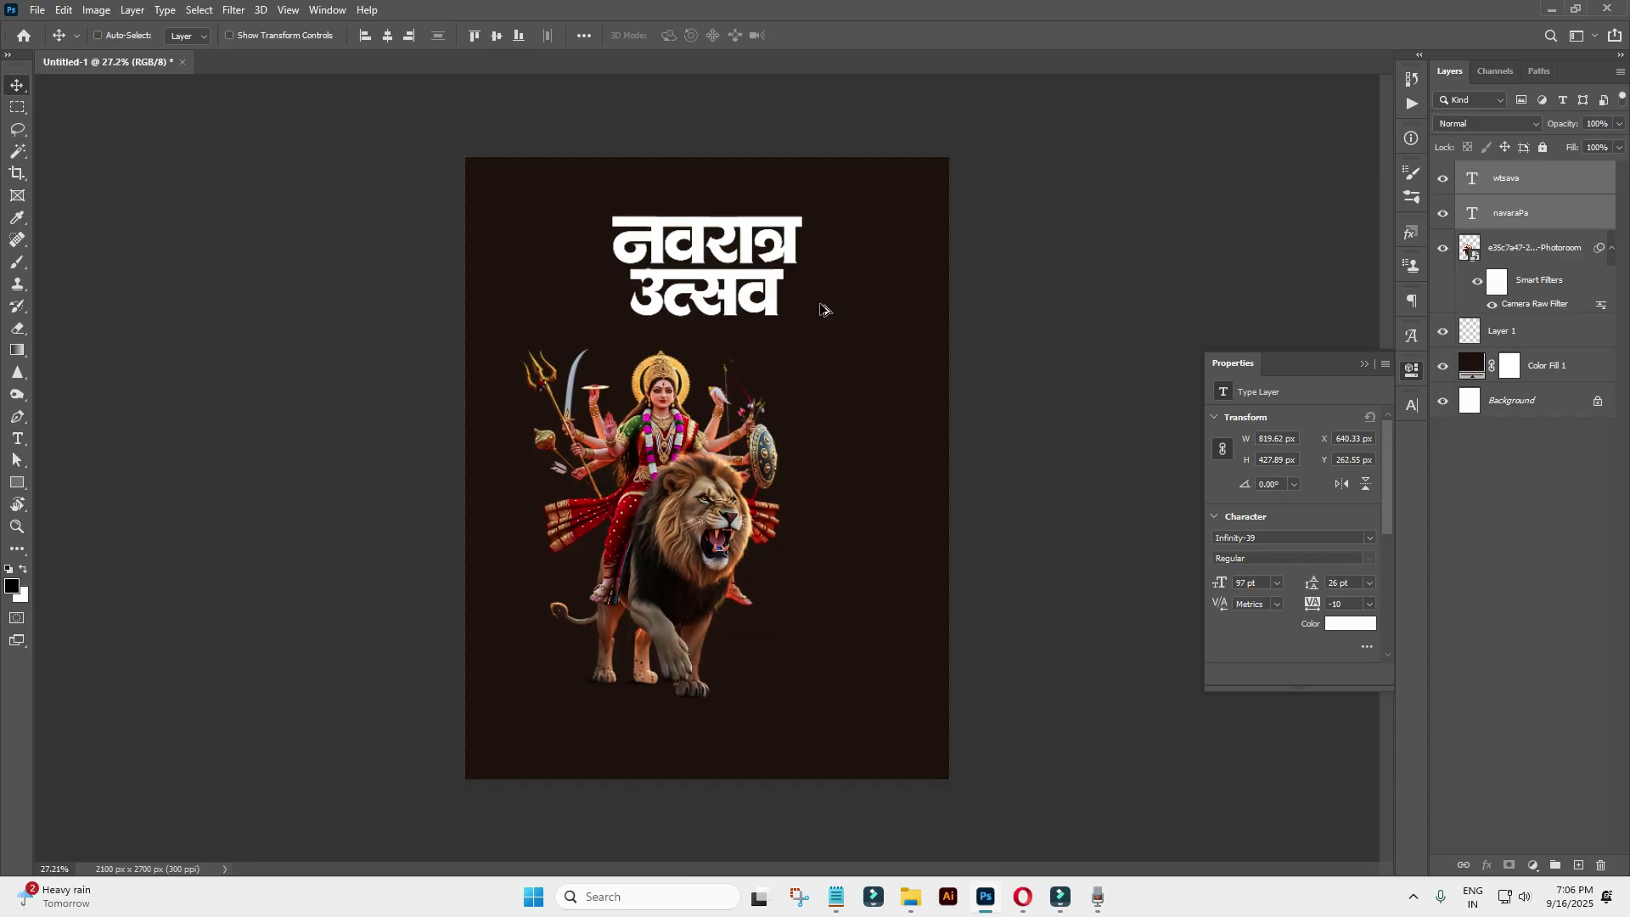
scroll(820, 308, up, 3)
scroll(820, 308, up, 1)
click(821, 317)
scroll(822, 317, down, 2)
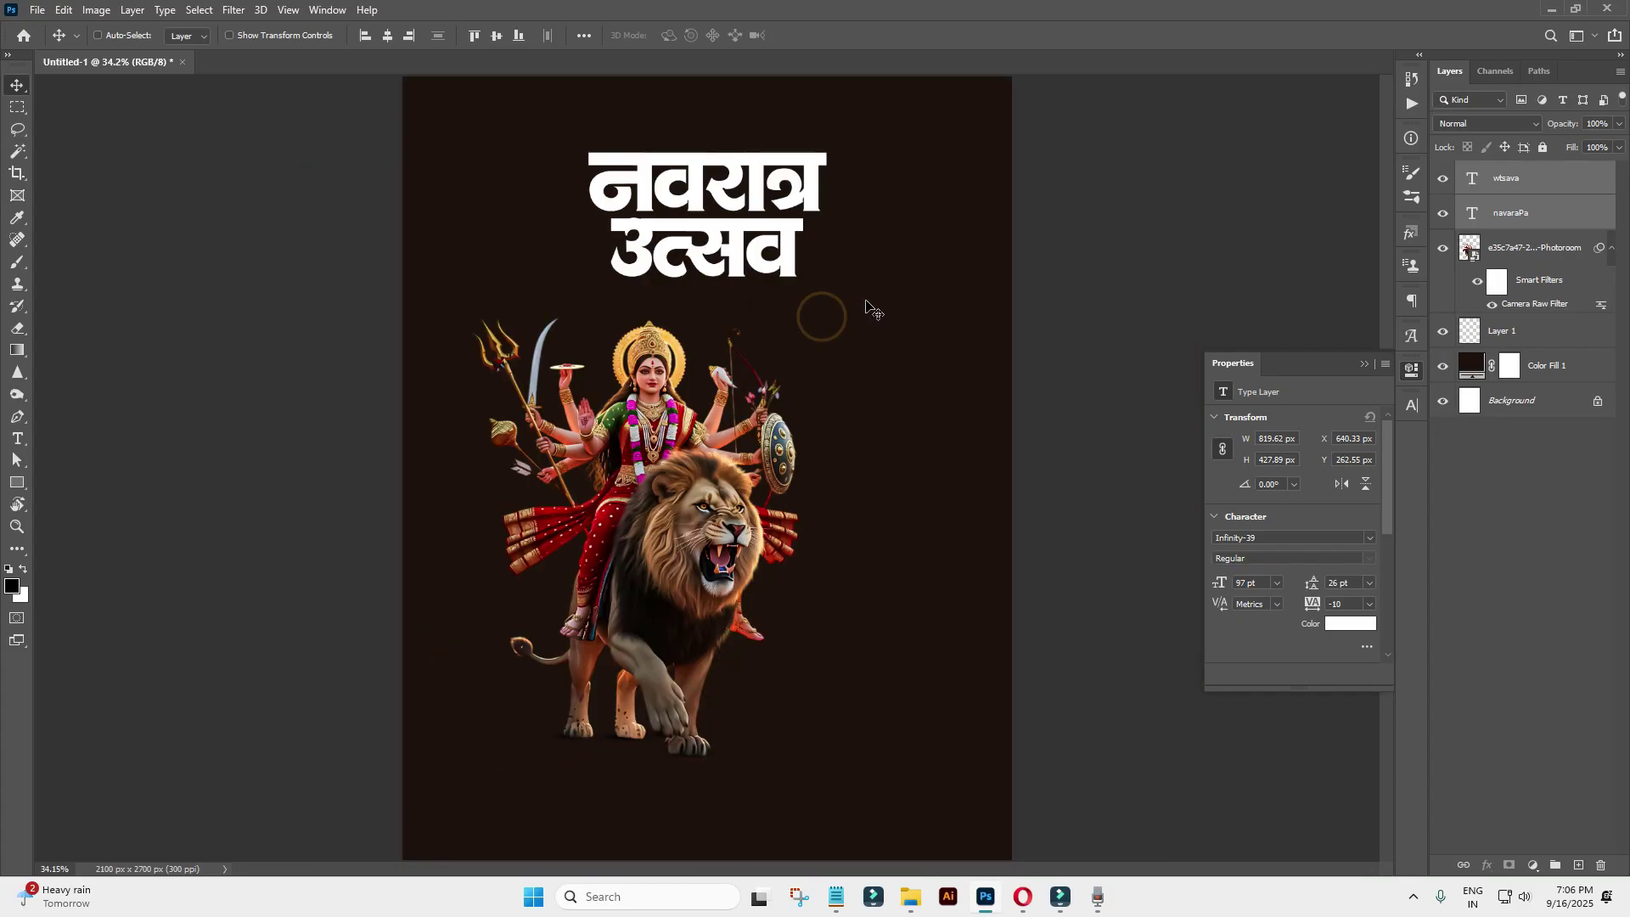
scroll(891, 302, down, 2)
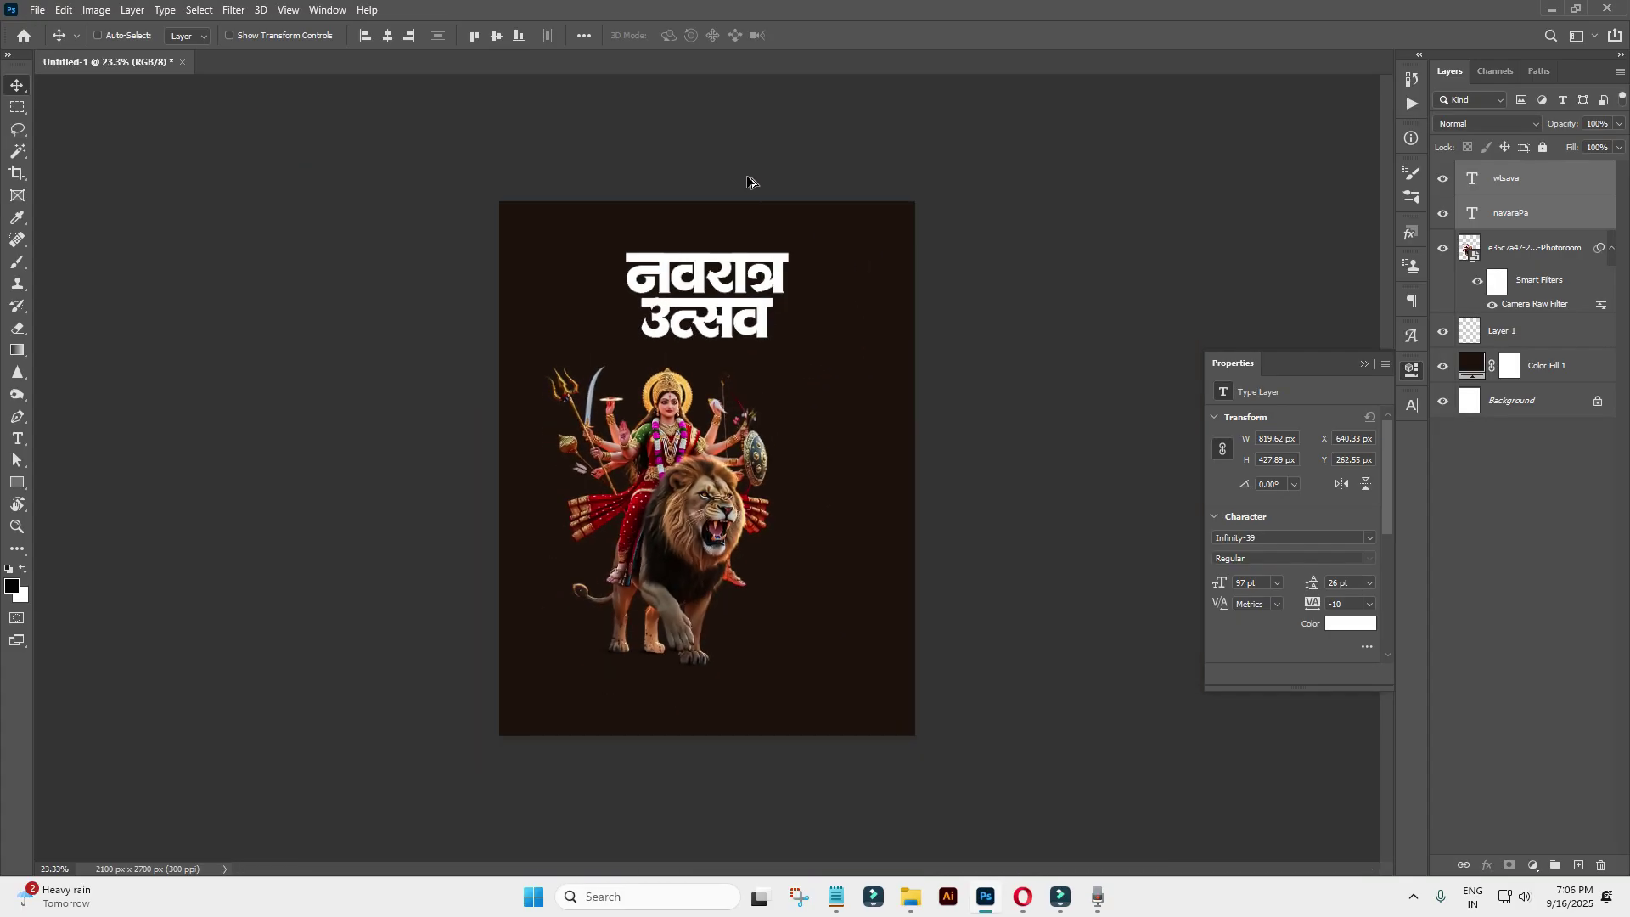
scroll(754, 178, up, 3)
scroll(844, 295, down, 1)
click(844, 294)
scroll(653, 219, up, 1)
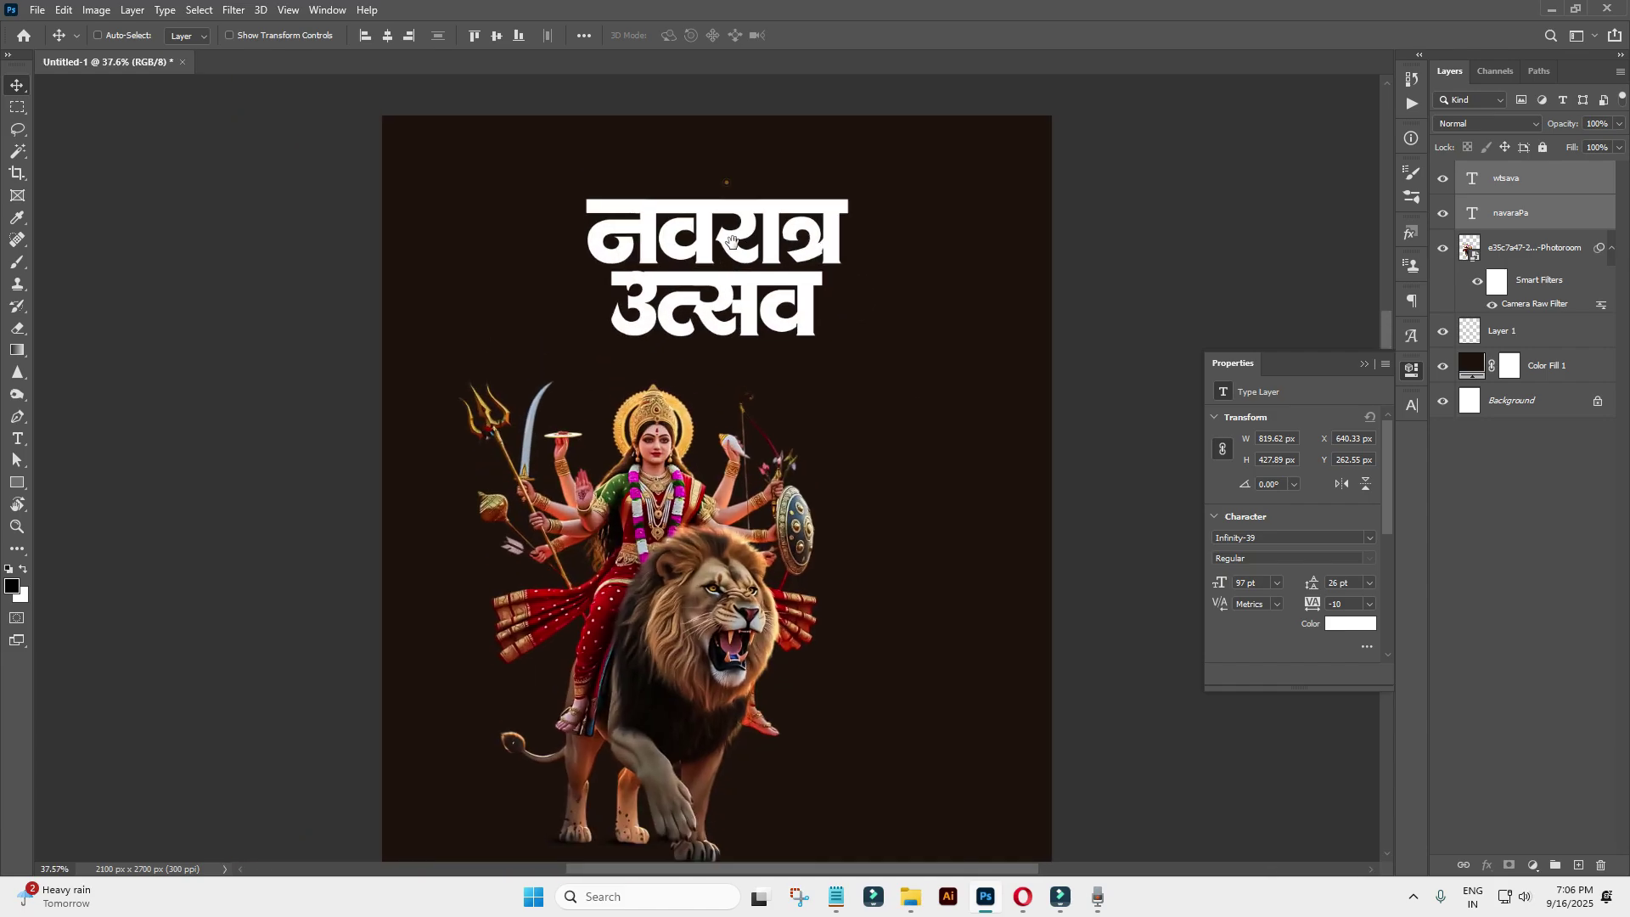
scroll(722, 237, up, 2)
Add a copy above the title, retyped as शारदिय at 61 pt.
drag(750, 321, 748, 260)
double_click(749, 254)
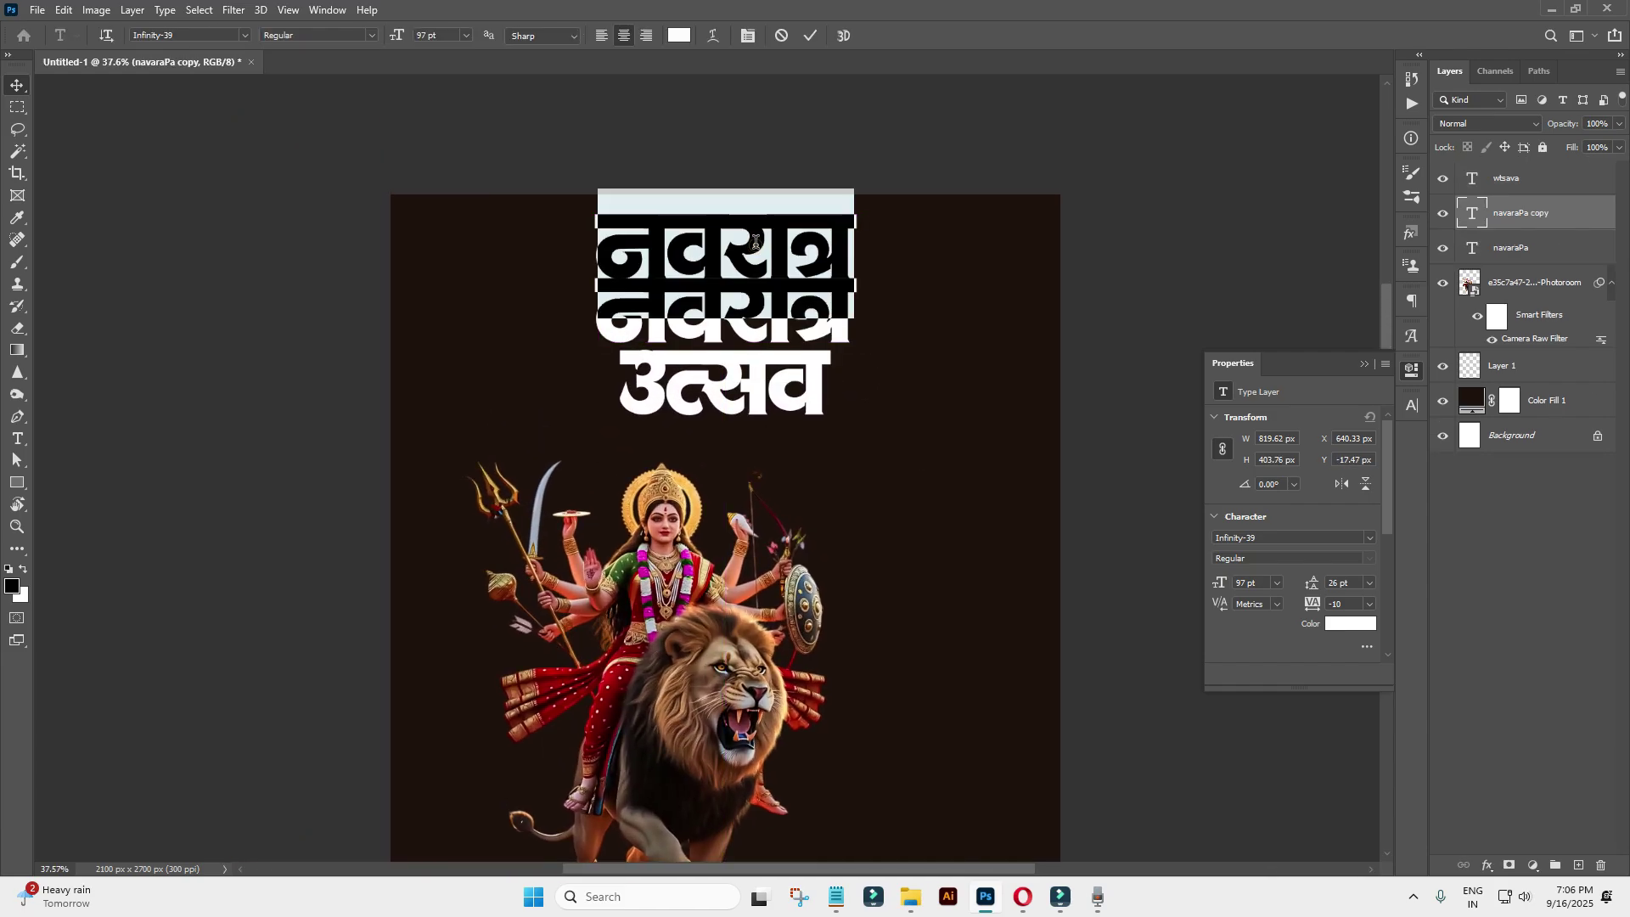
text(शारा)
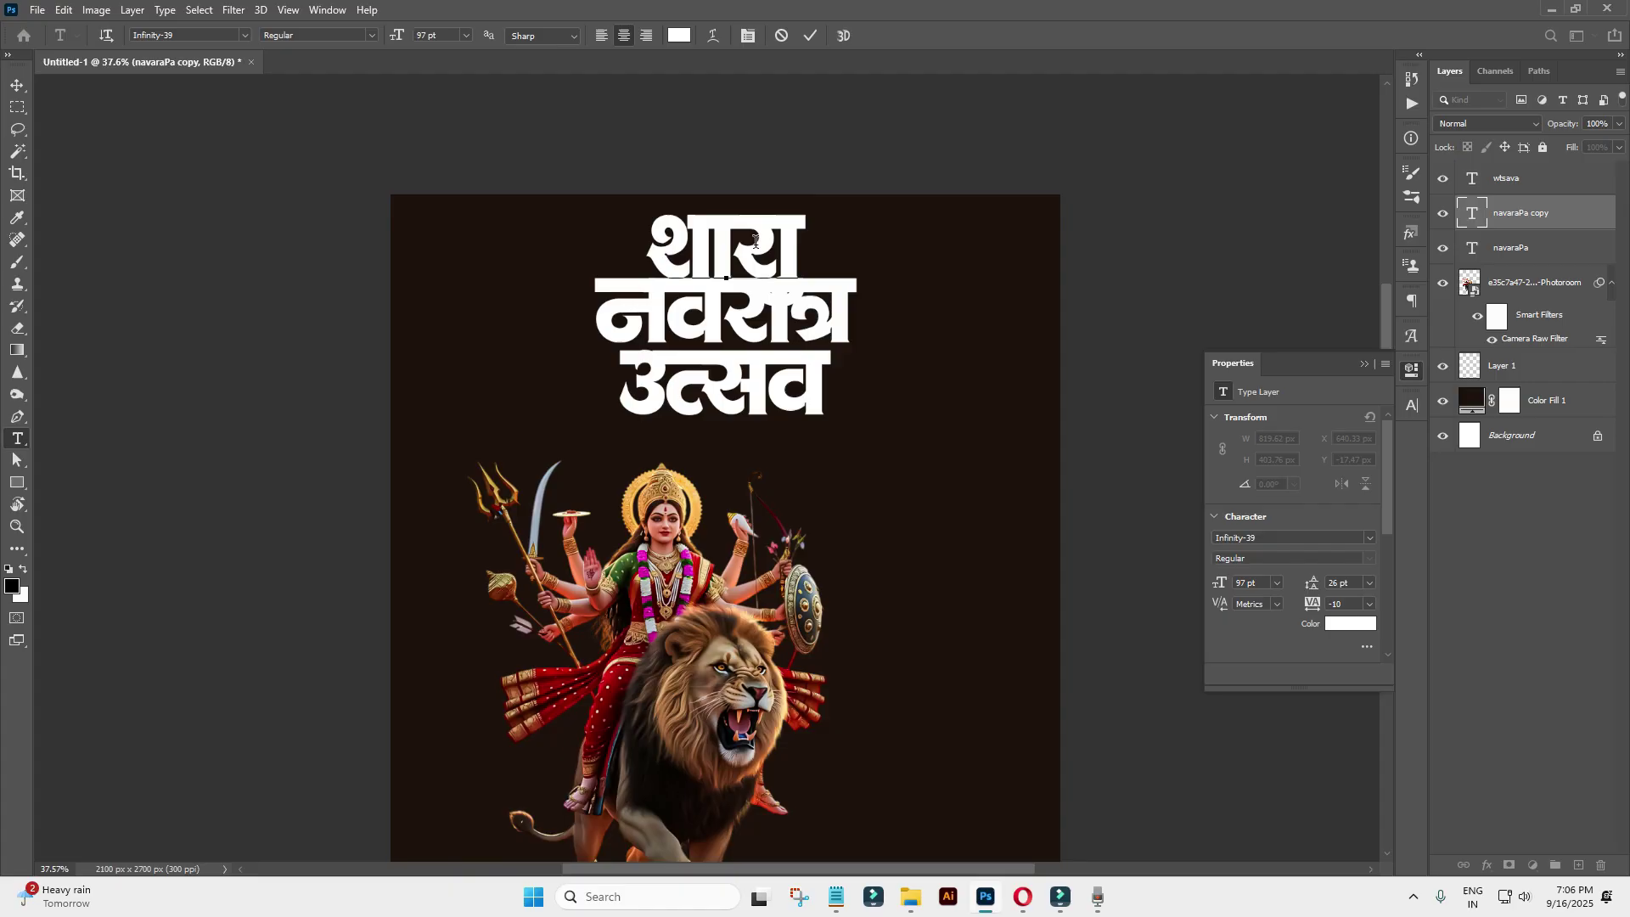
key(BackSpace)
text(दि)
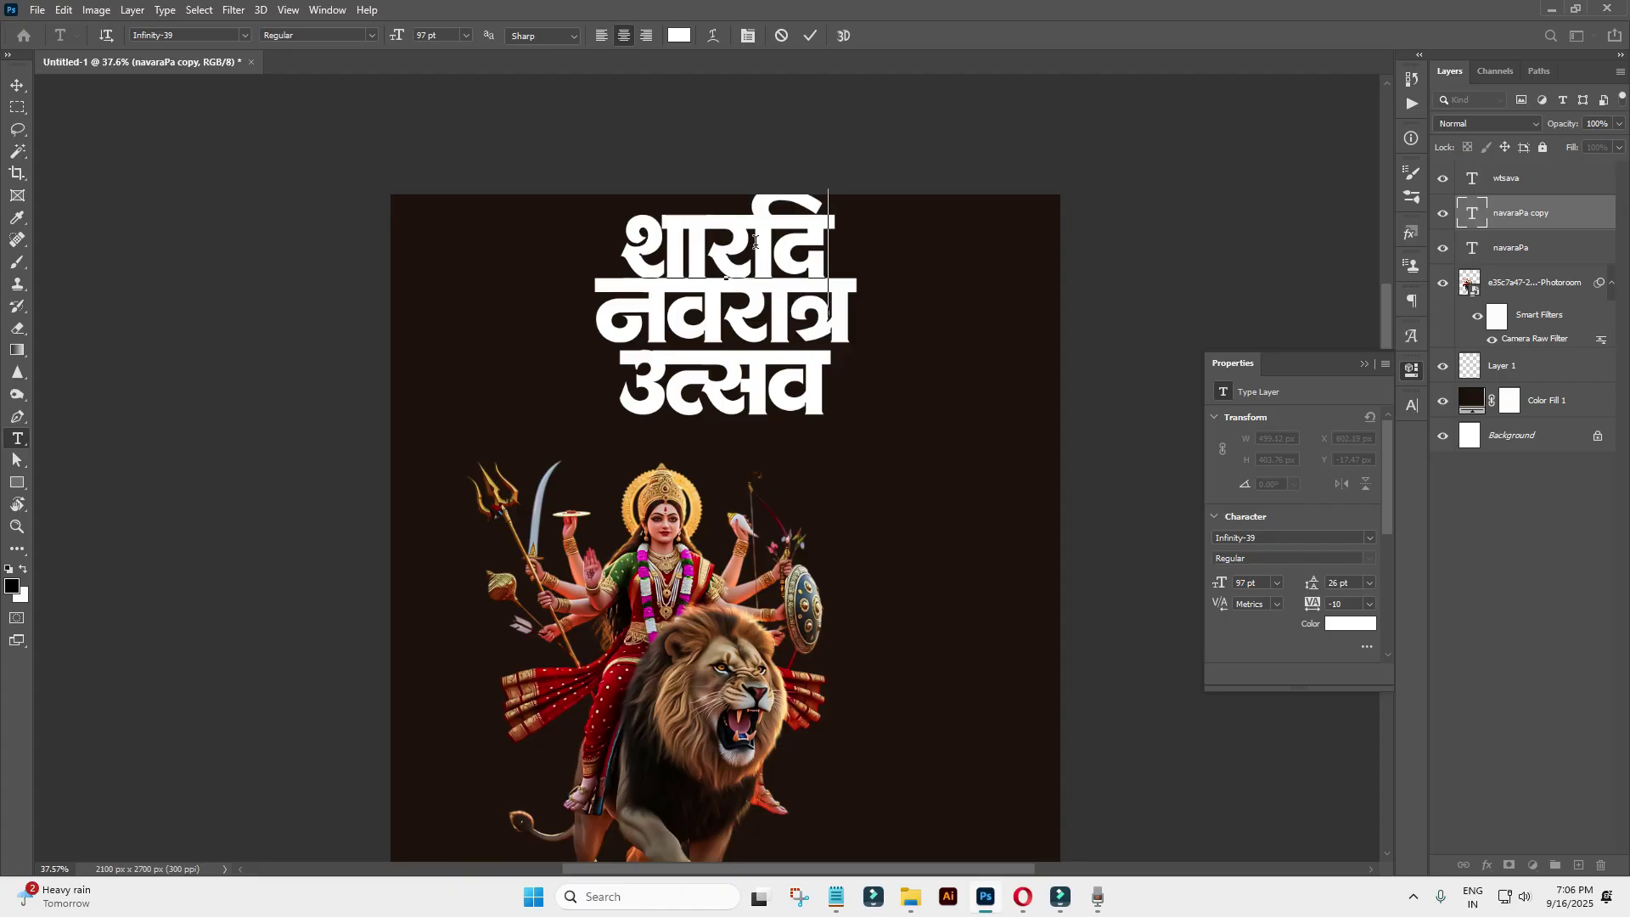
text(य)
key(ctrl+a)
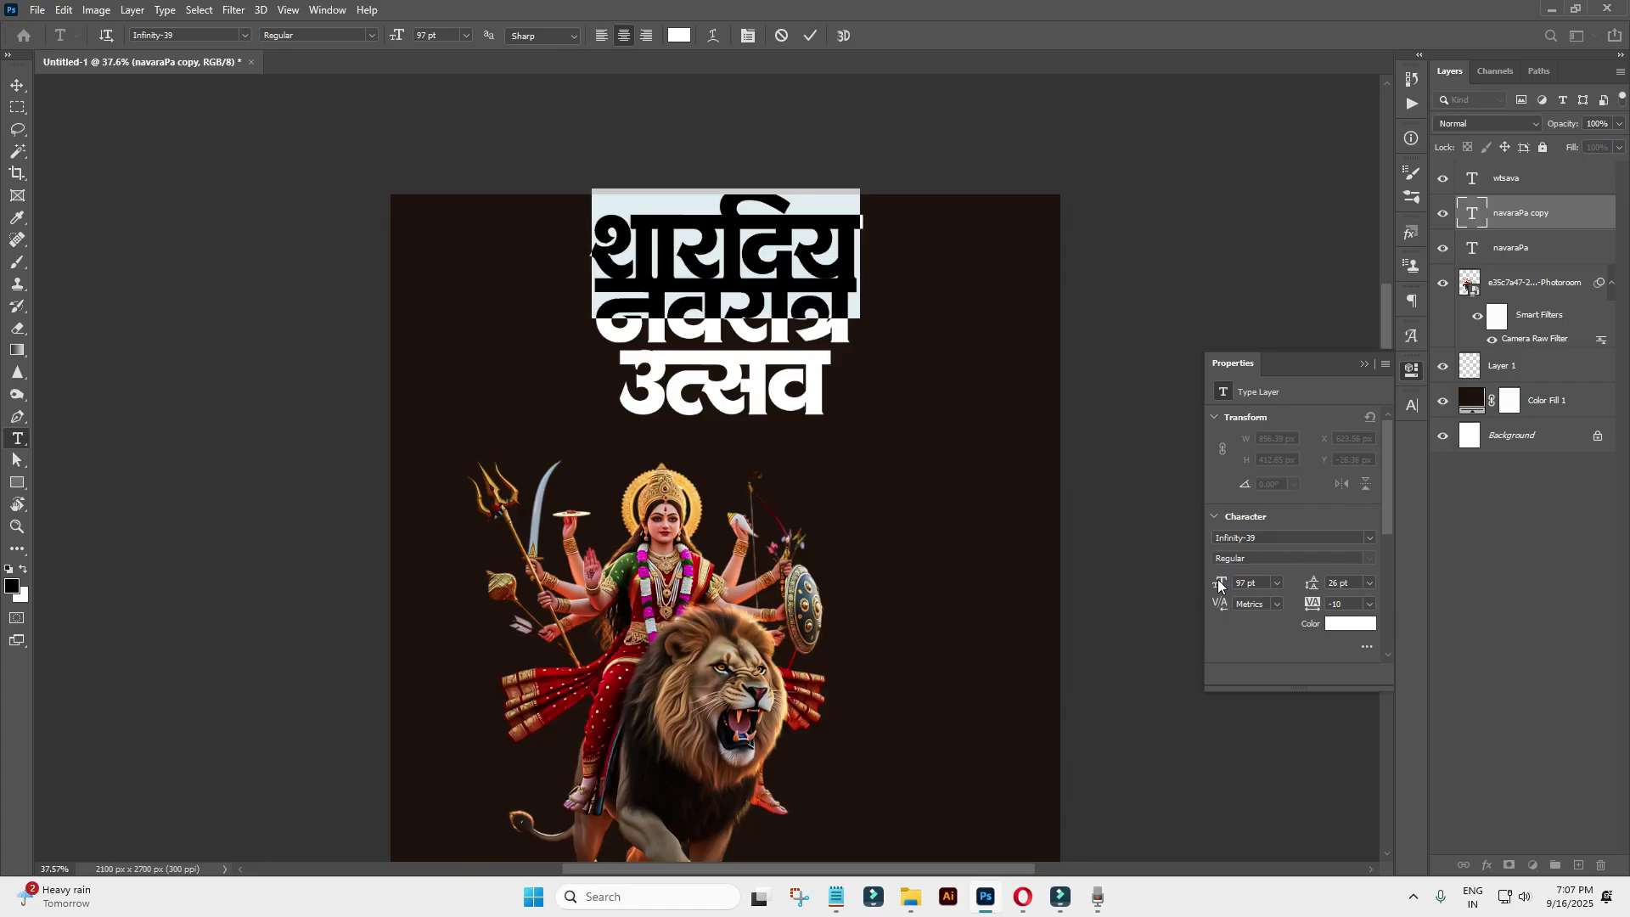
drag(1220, 585, 1188, 595)
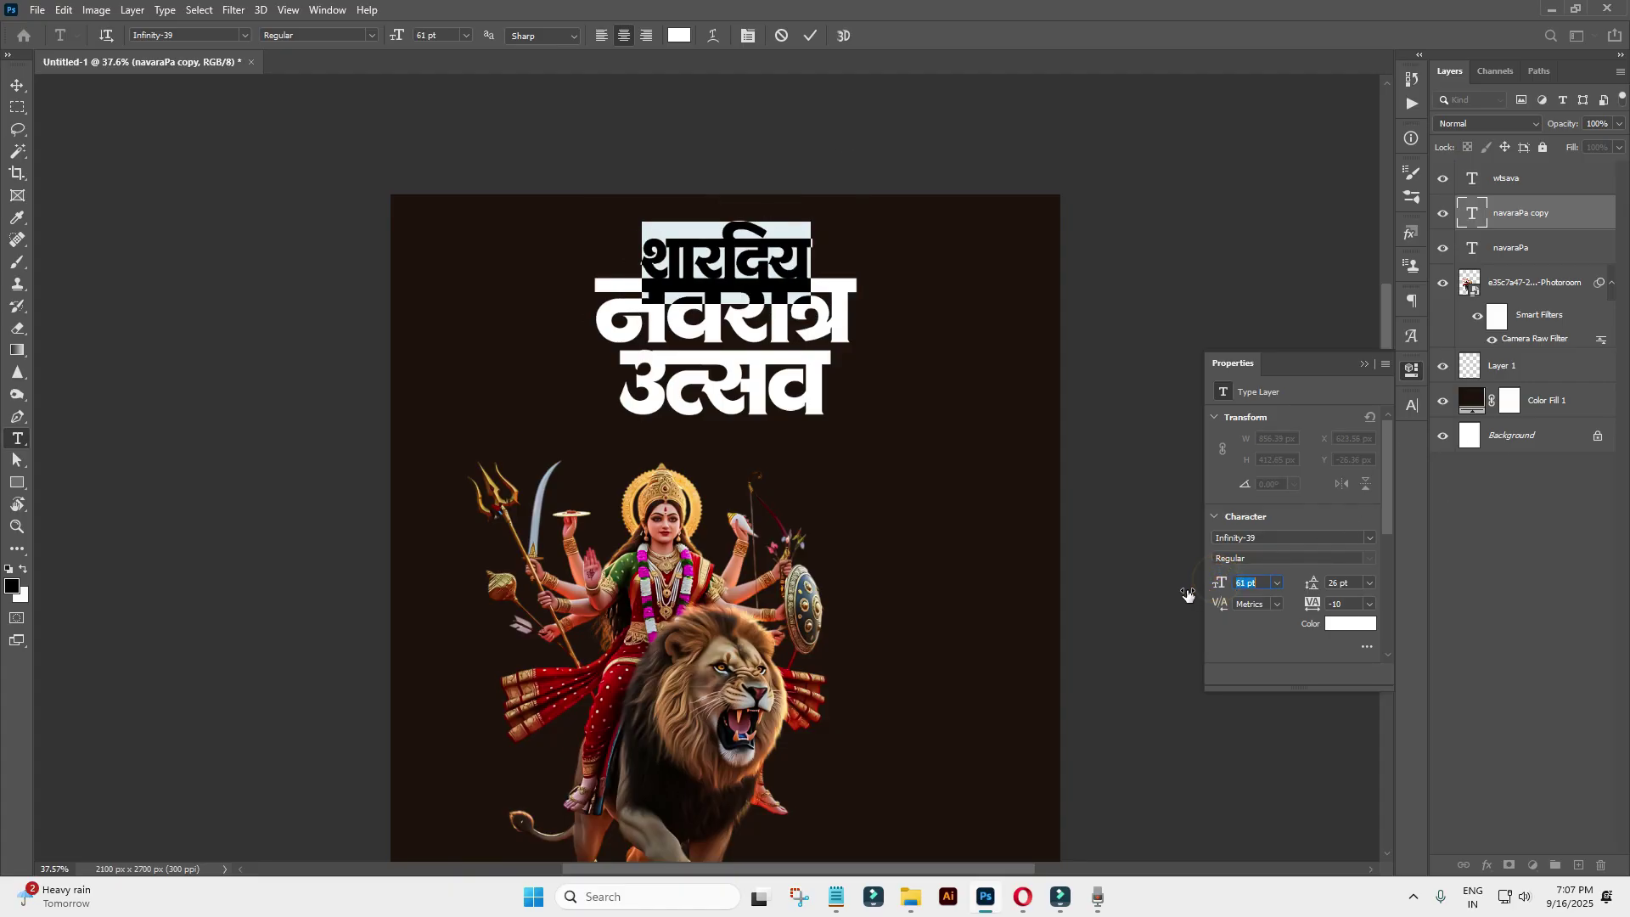
click(17, 85)
key(ctrl+minus)
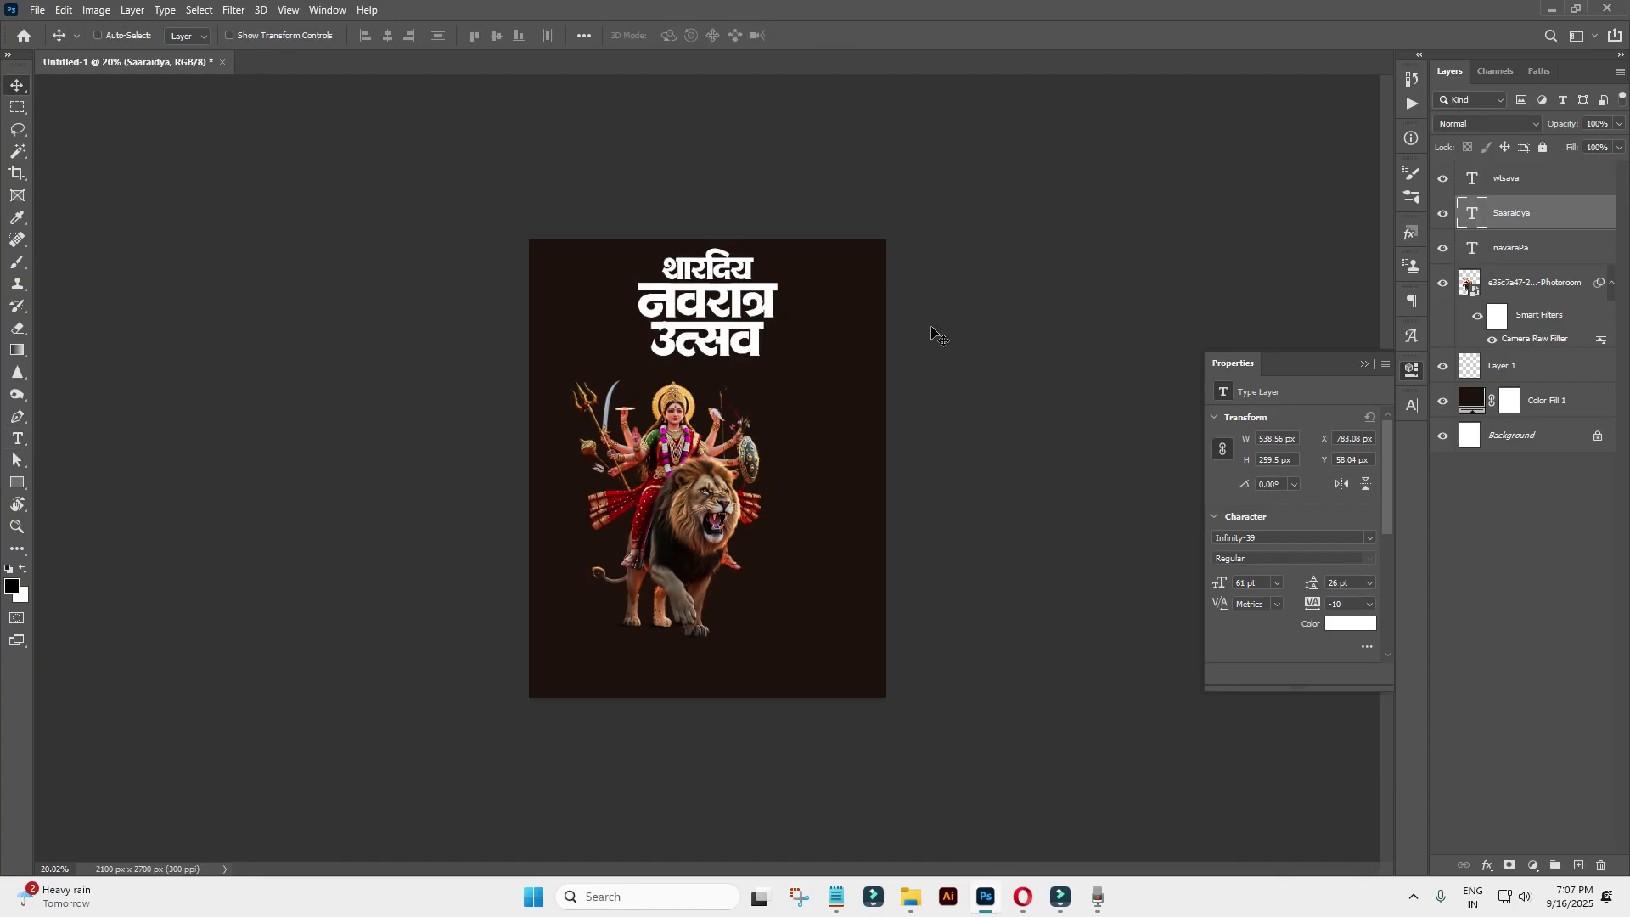
Move all three title lines together slightly lower.
scroll(748, 246, up, 1)
scroll(793, 295, up, 1)
scroll(813, 349, up, 1)
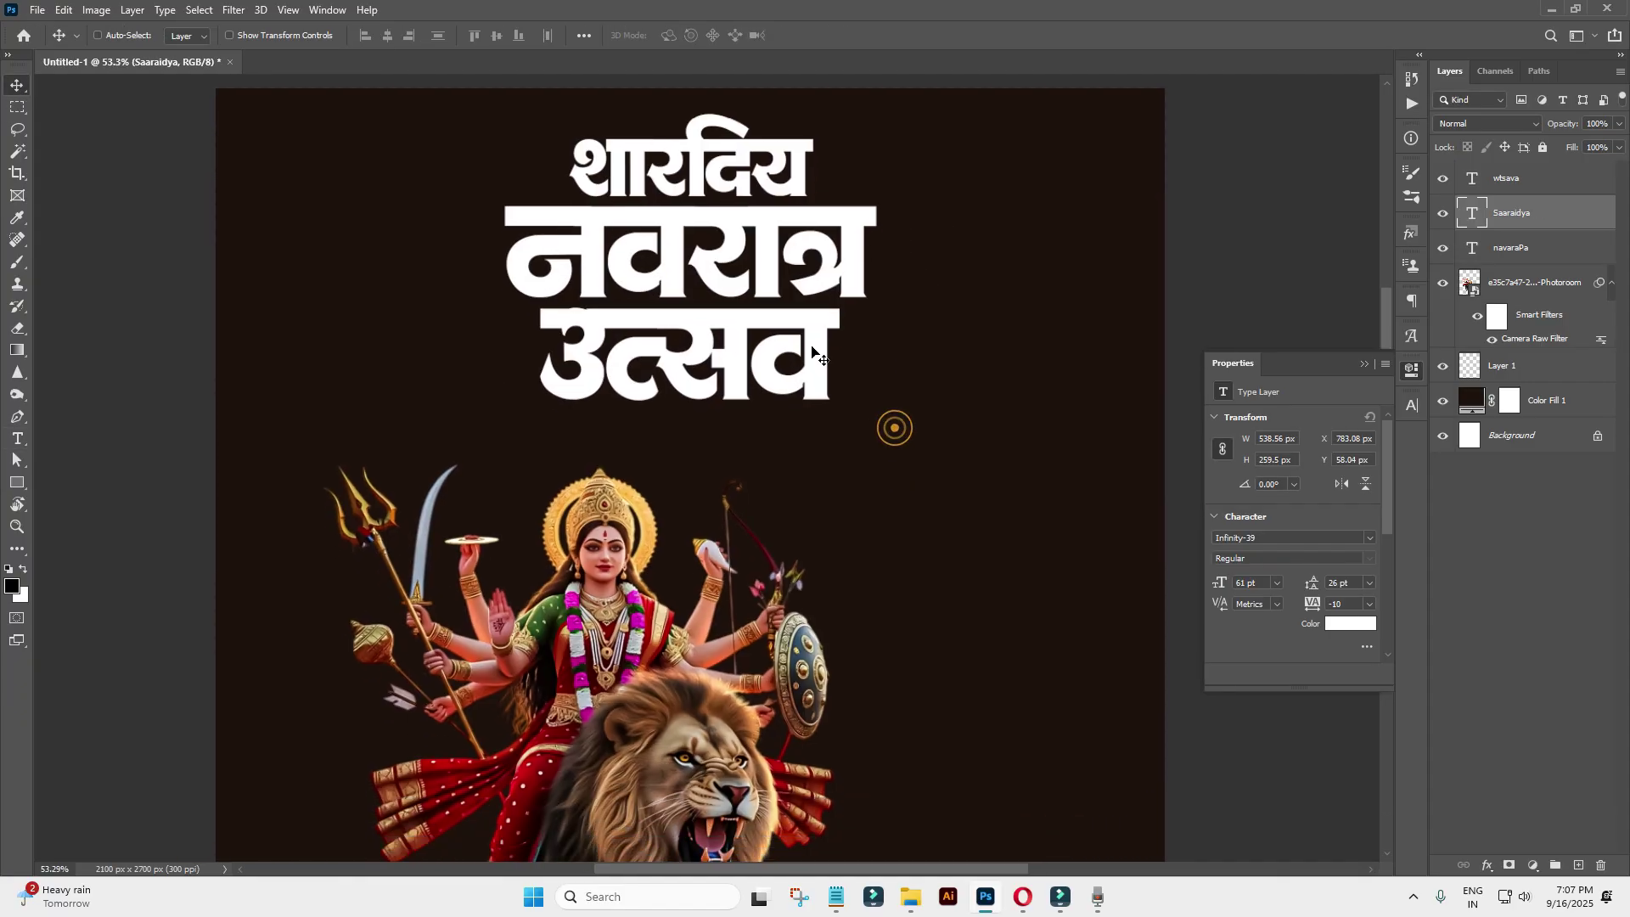
scroll(726, 556, down, 2)
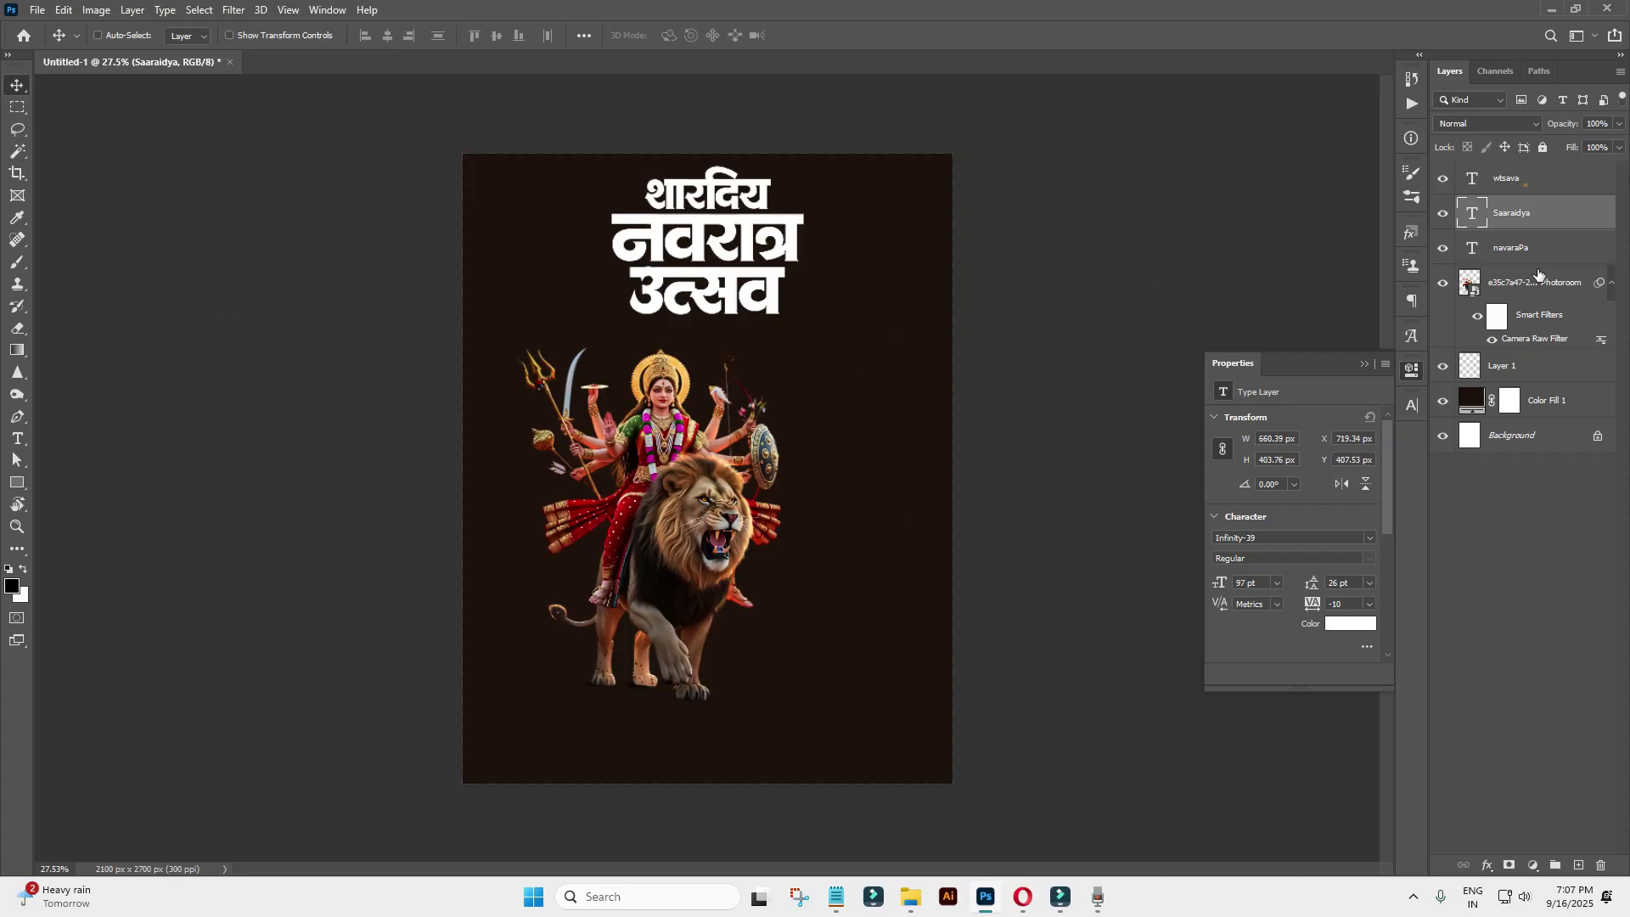
shift+click(1507, 179)
shift+click(1511, 248)
drag(895, 386, 898, 400)
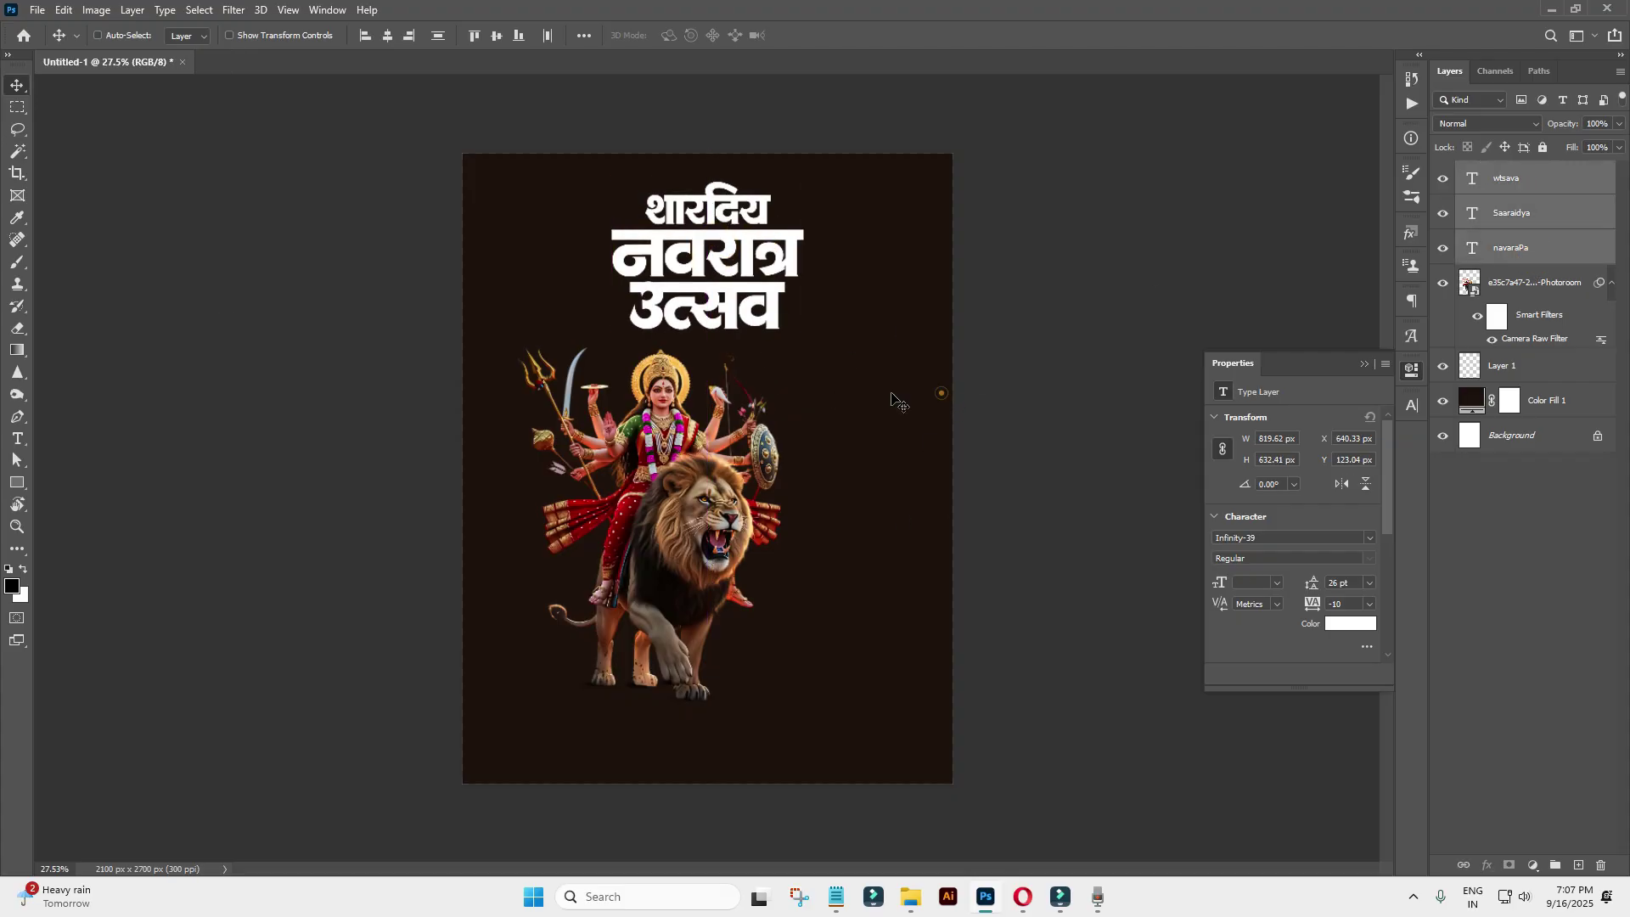
scroll(892, 399, down, 2)
scroll(849, 399, up, 3)
scroll(843, 399, down, 1)
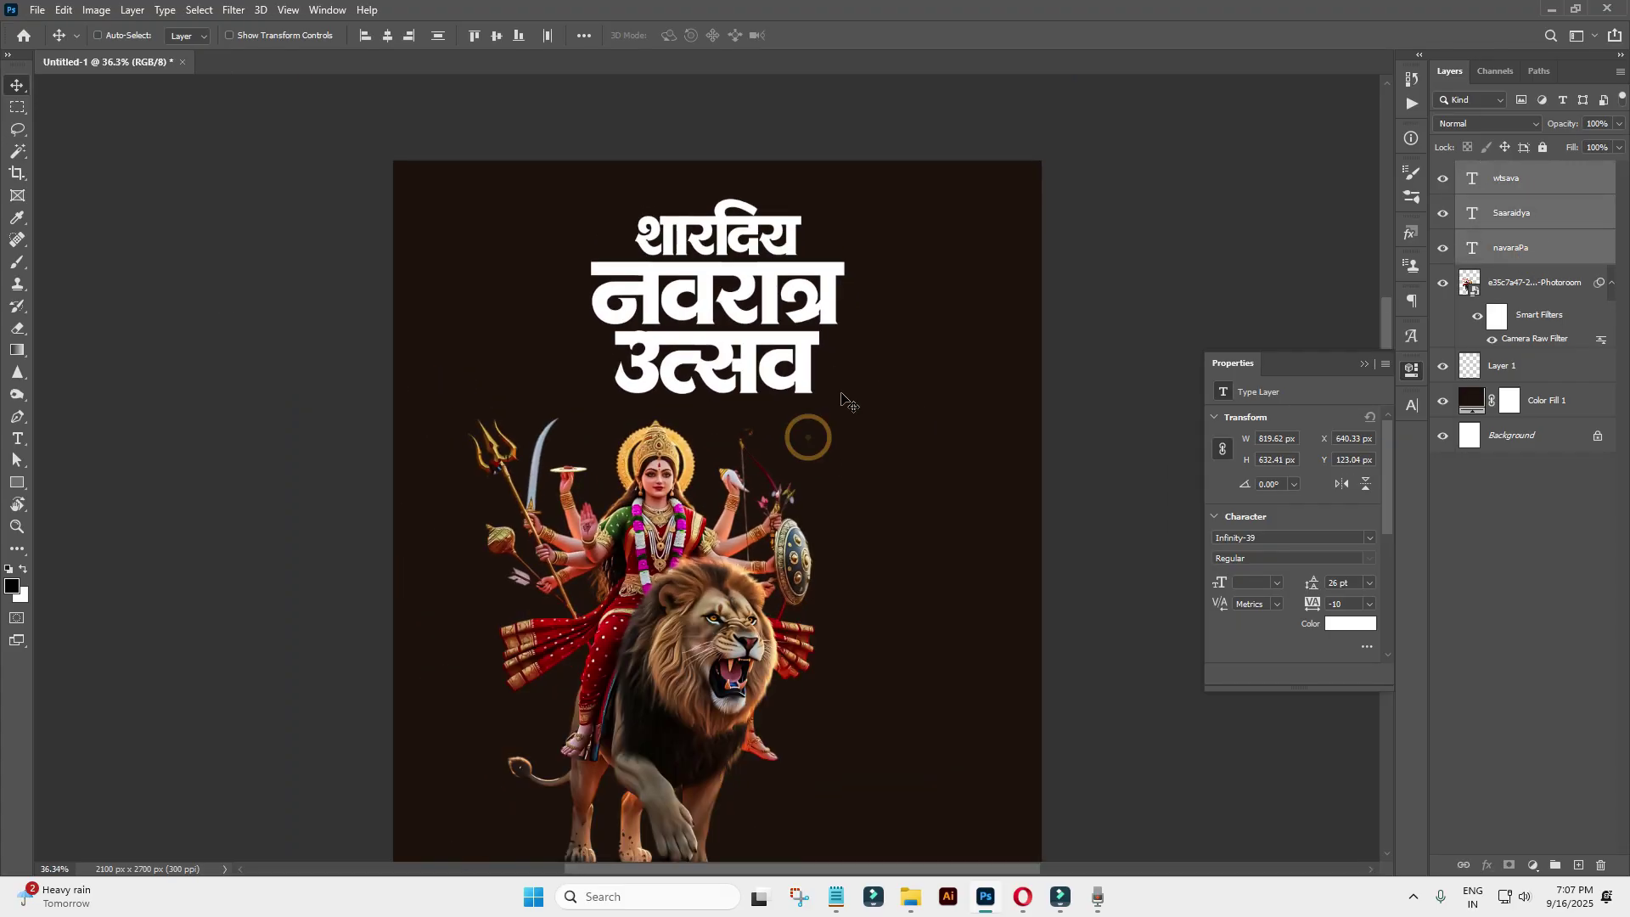
scroll(653, 330, down, 1)
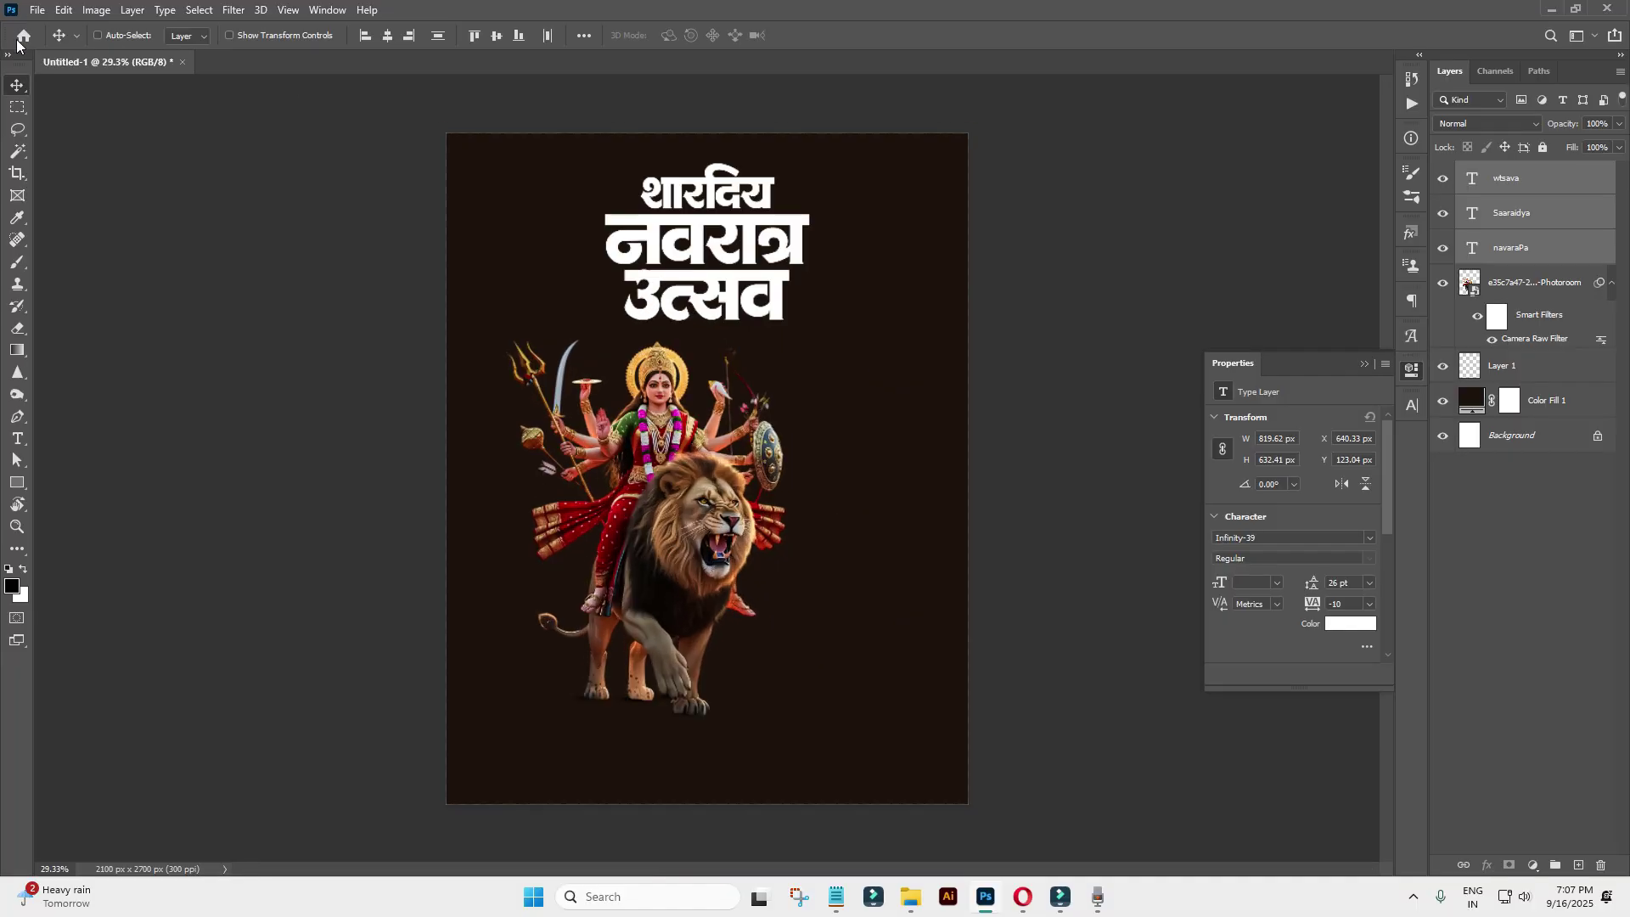
Open 155.psd from recent files and shift its overlay layer slightly right.
click(23, 37)
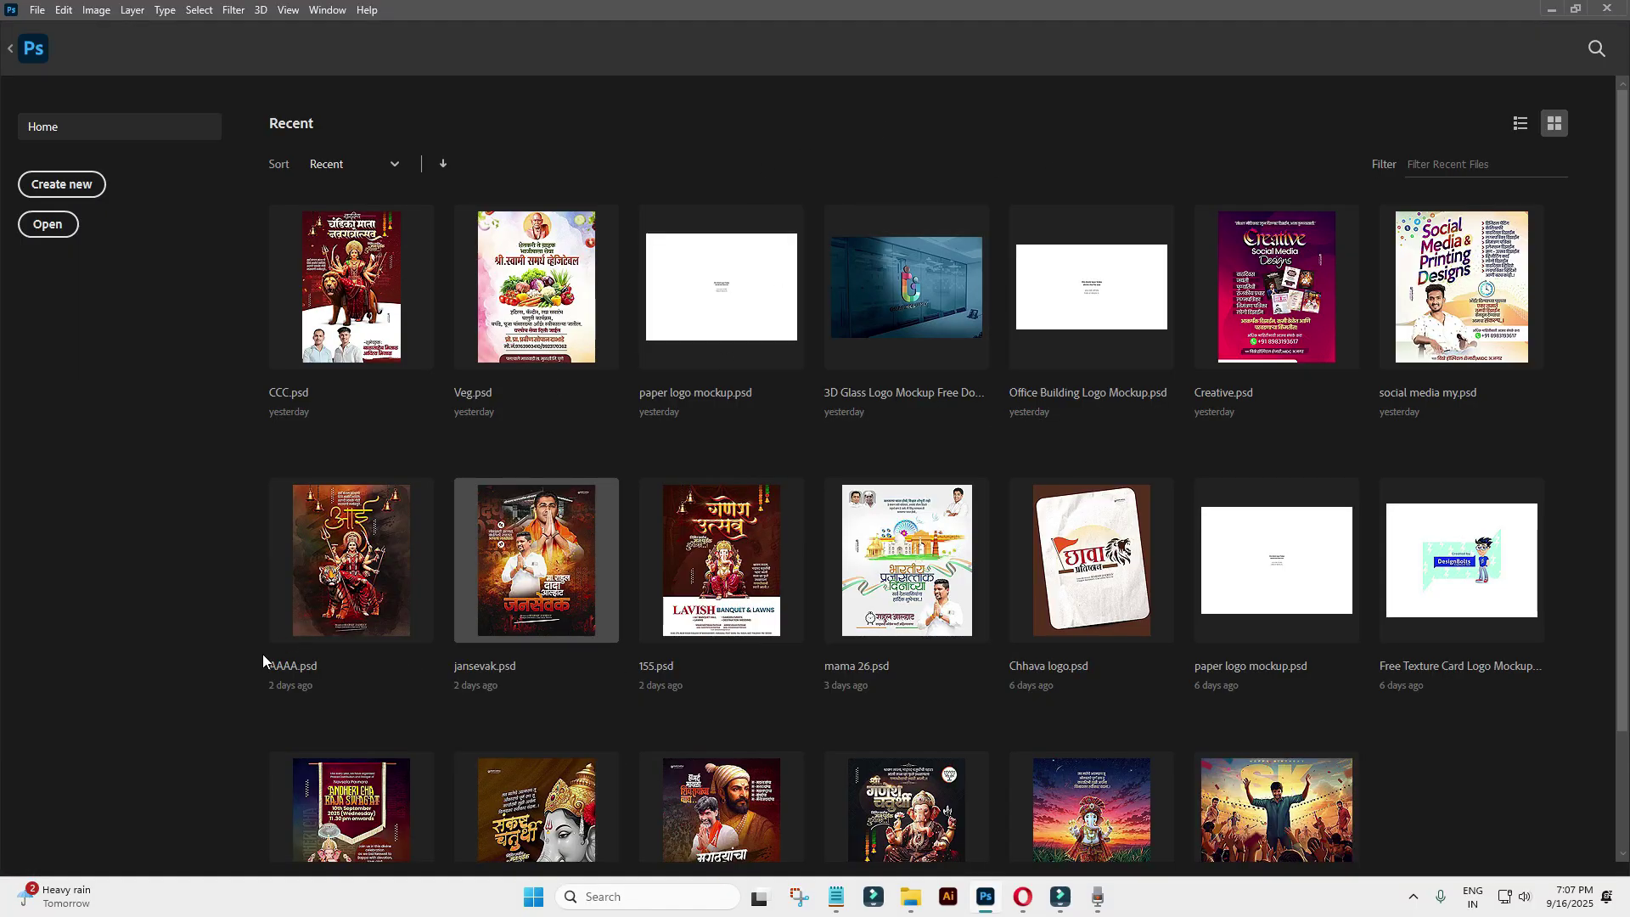
click(722, 561)
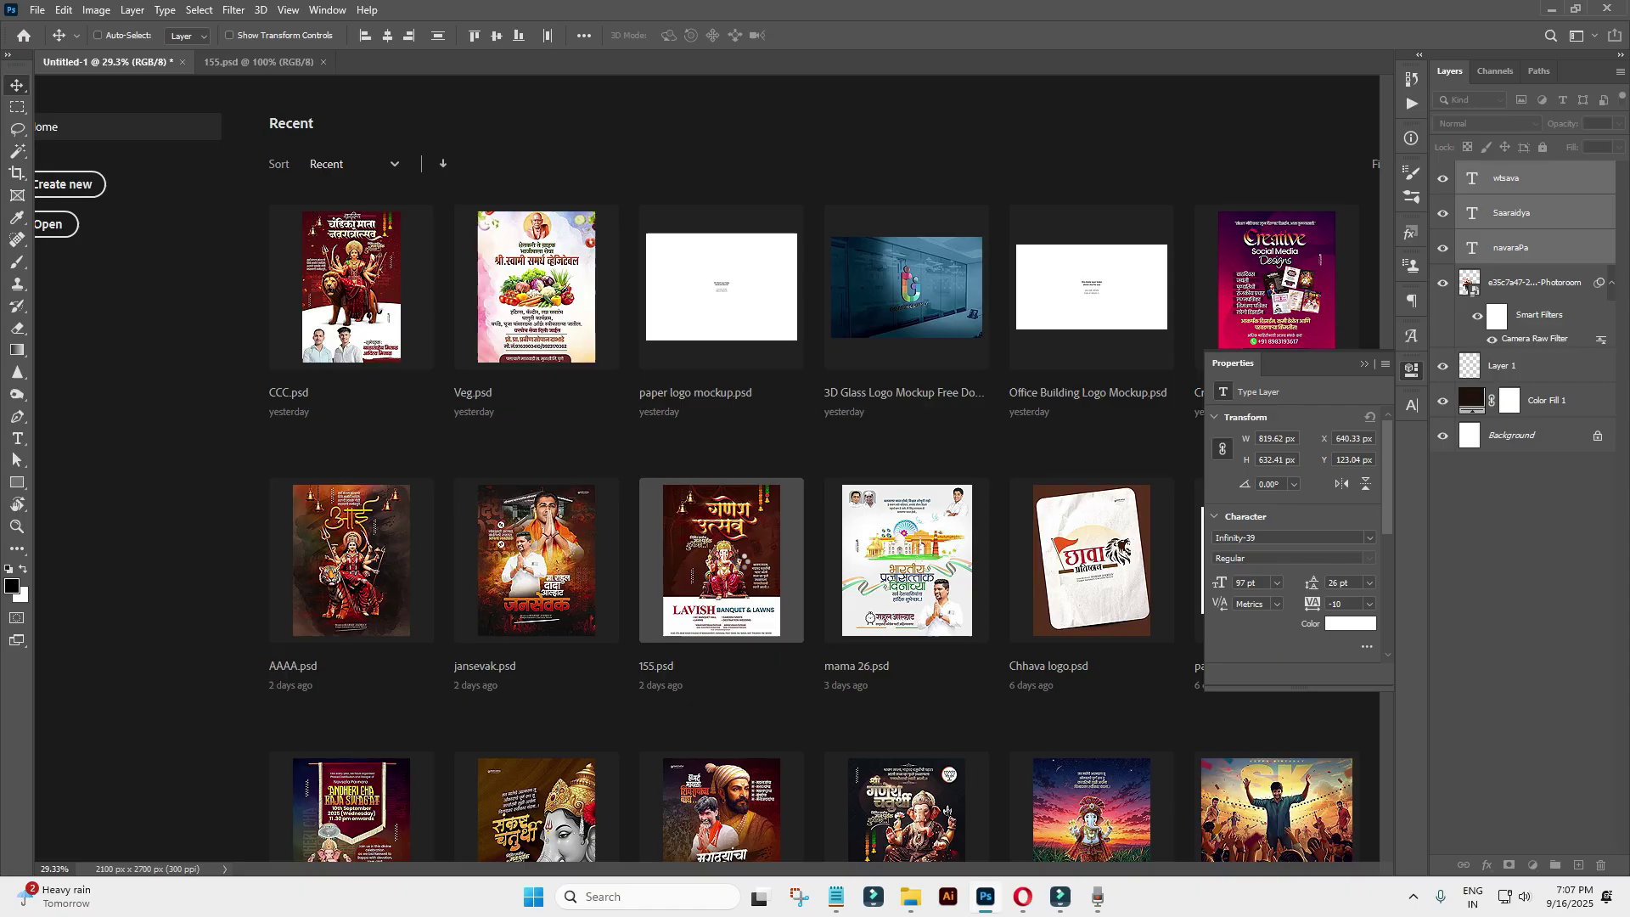
scroll(594, 399, up, 3)
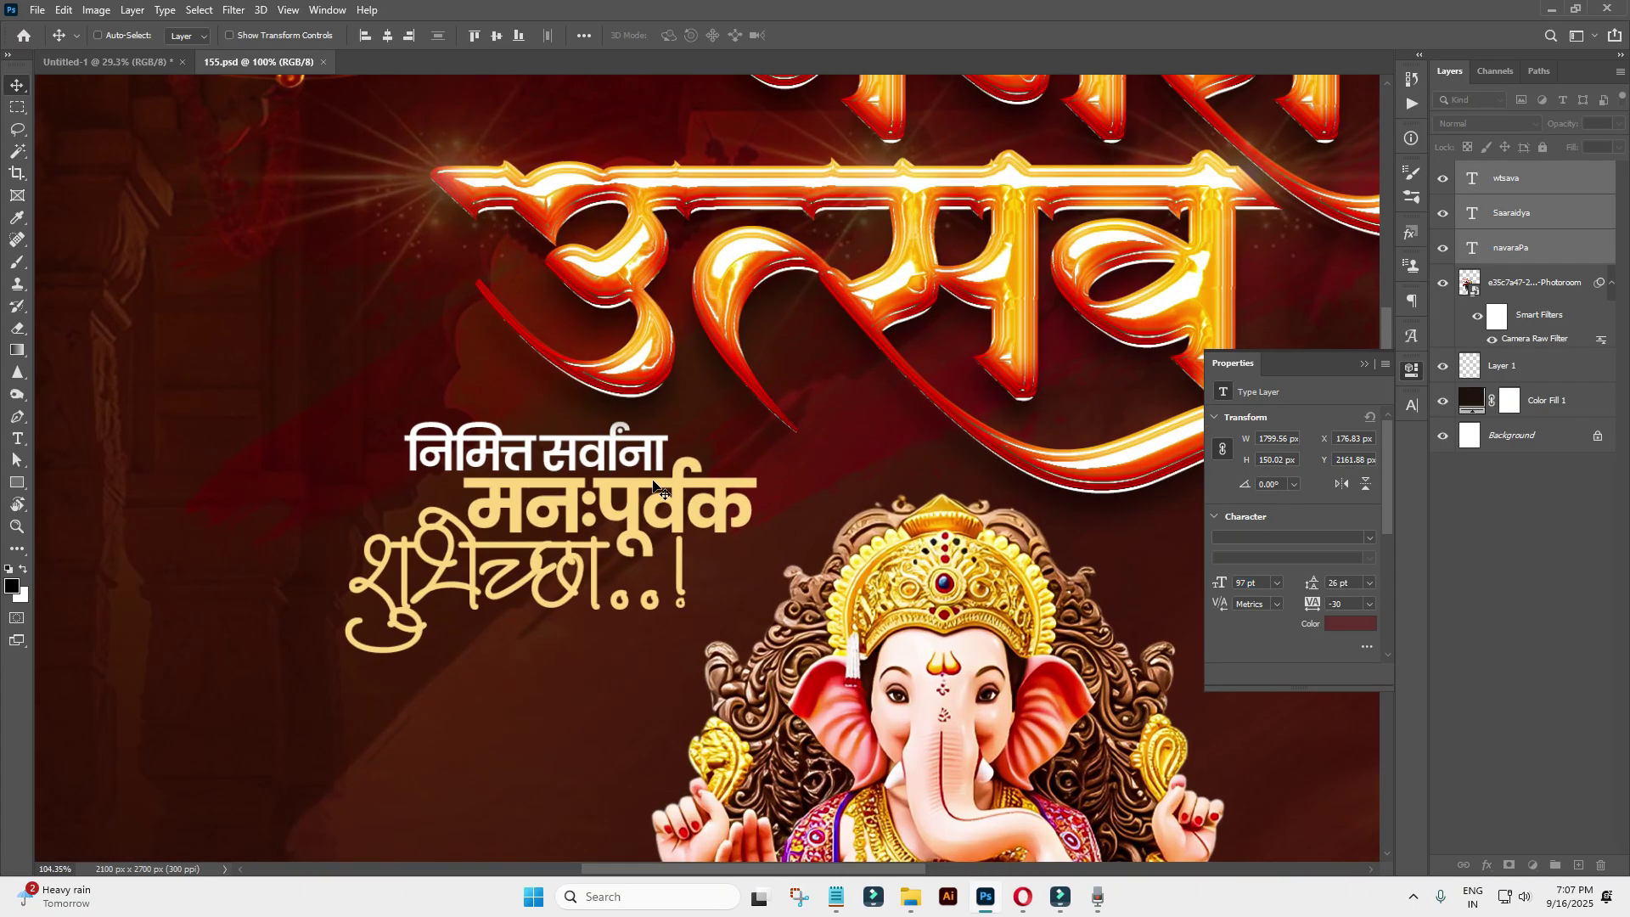
scroll(577, 476, up, 1)
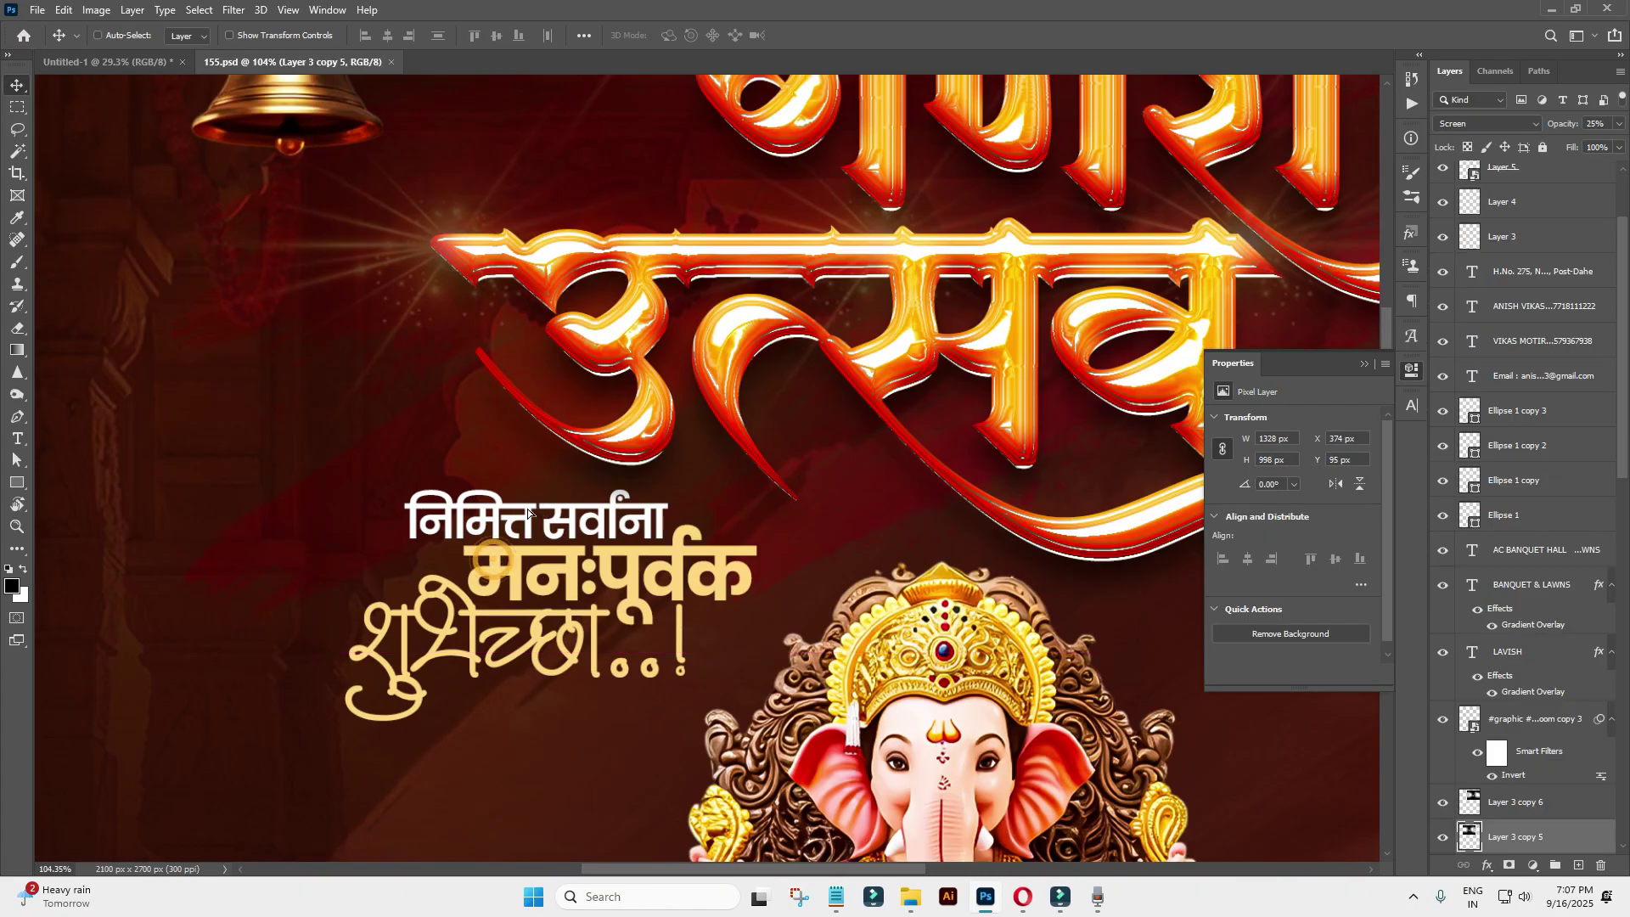
drag(527, 508, 573, 507)
Bring the मनःपूर्वक greeting text into the Navratri poster beside उत्सव.
right_click(532, 593)
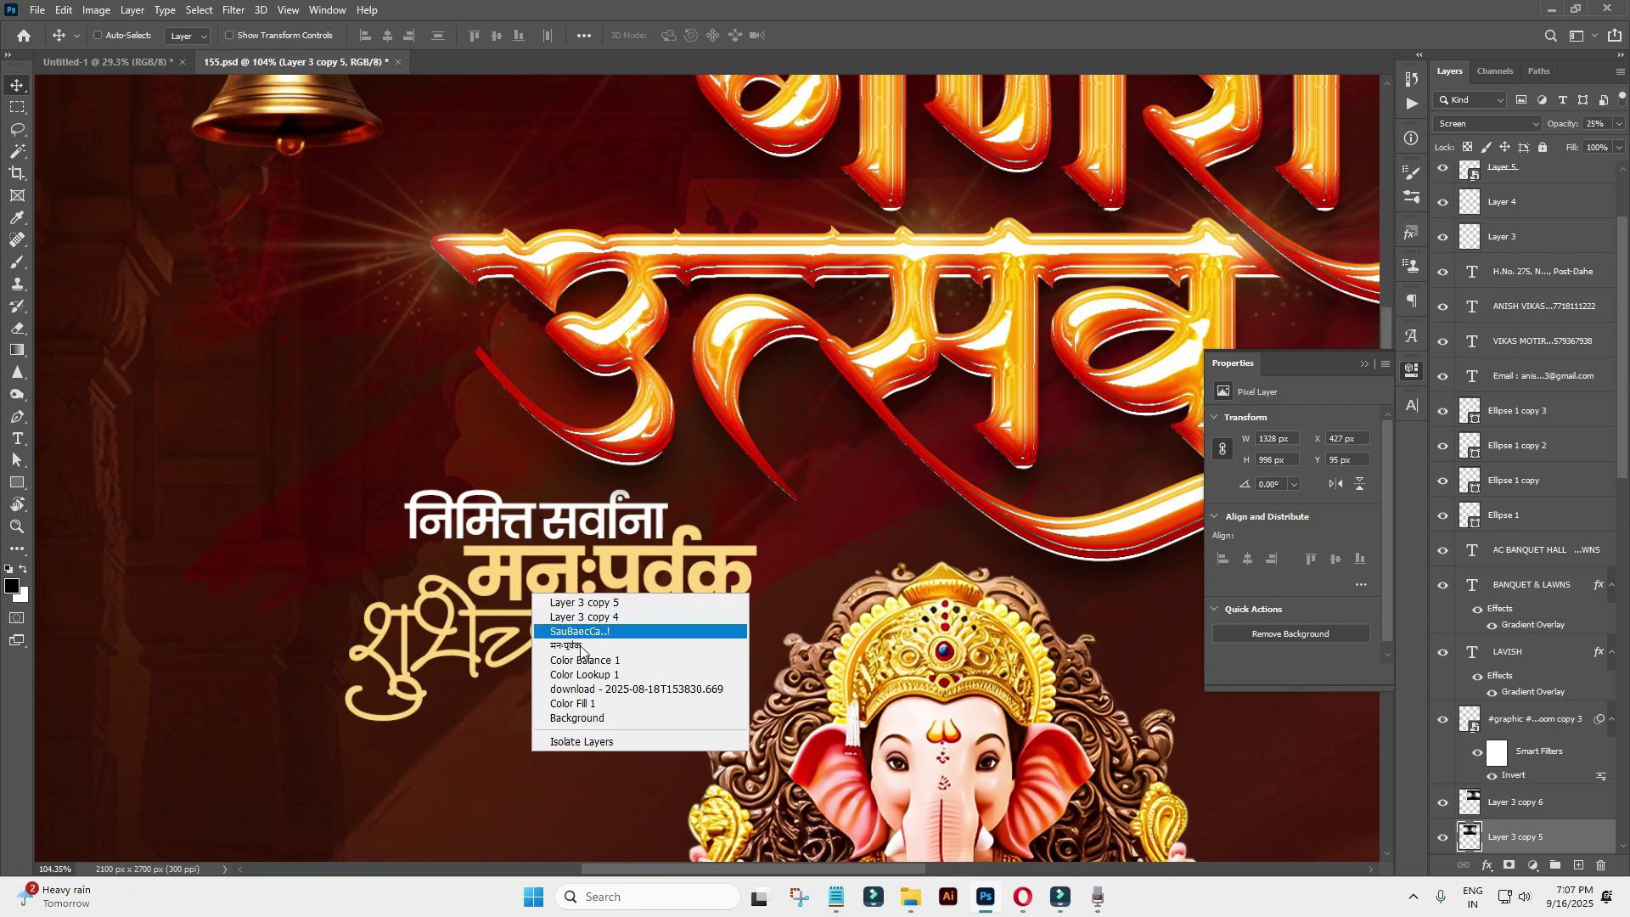
click(580, 646)
drag(581, 650, 779, 246)
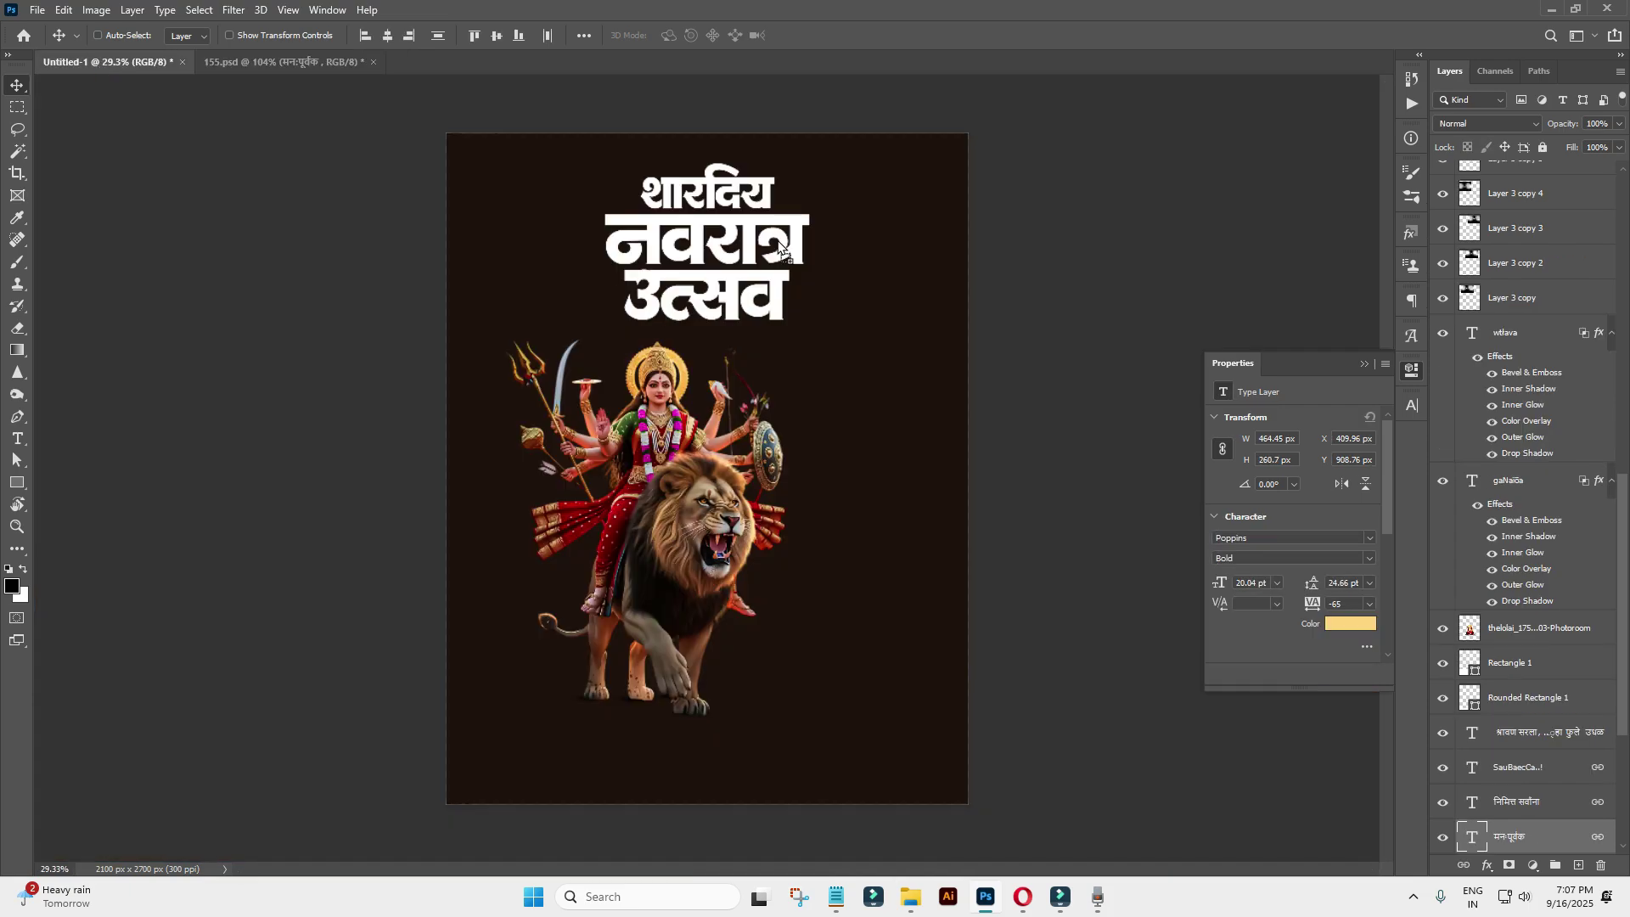
scroll(779, 247, up, 3)
drag(780, 247, 934, 259)
scroll(926, 374, down, 3)
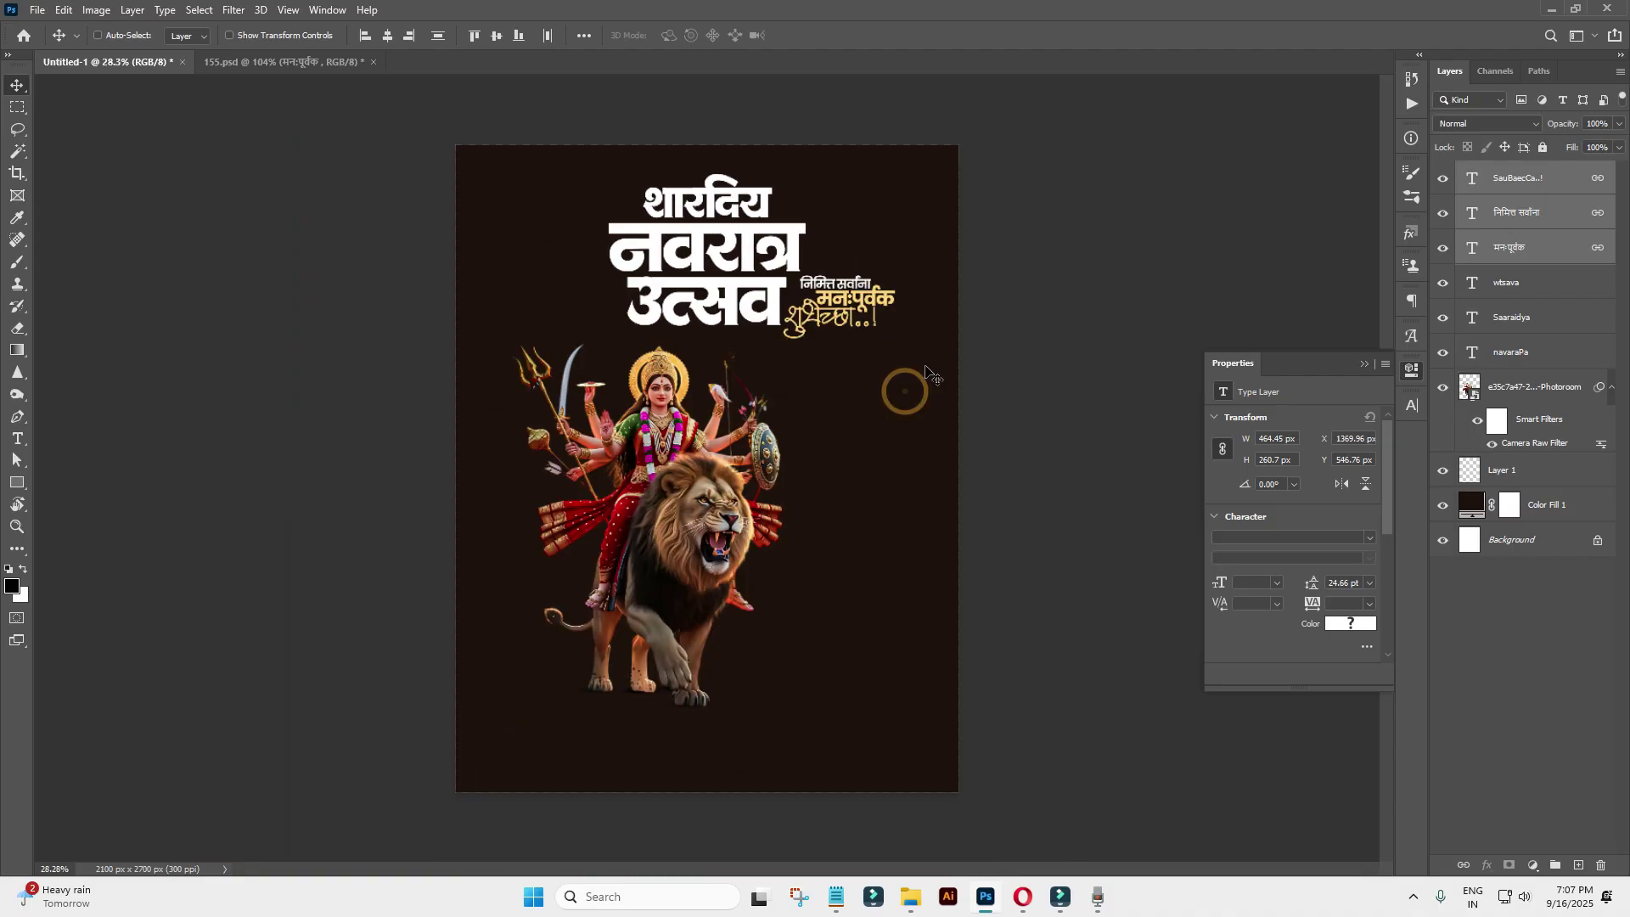
Copy both bell layers from 155.psd into the poster's top-left corner.
scroll(849, 297, down, 2)
scroll(764, 218, up, 2)
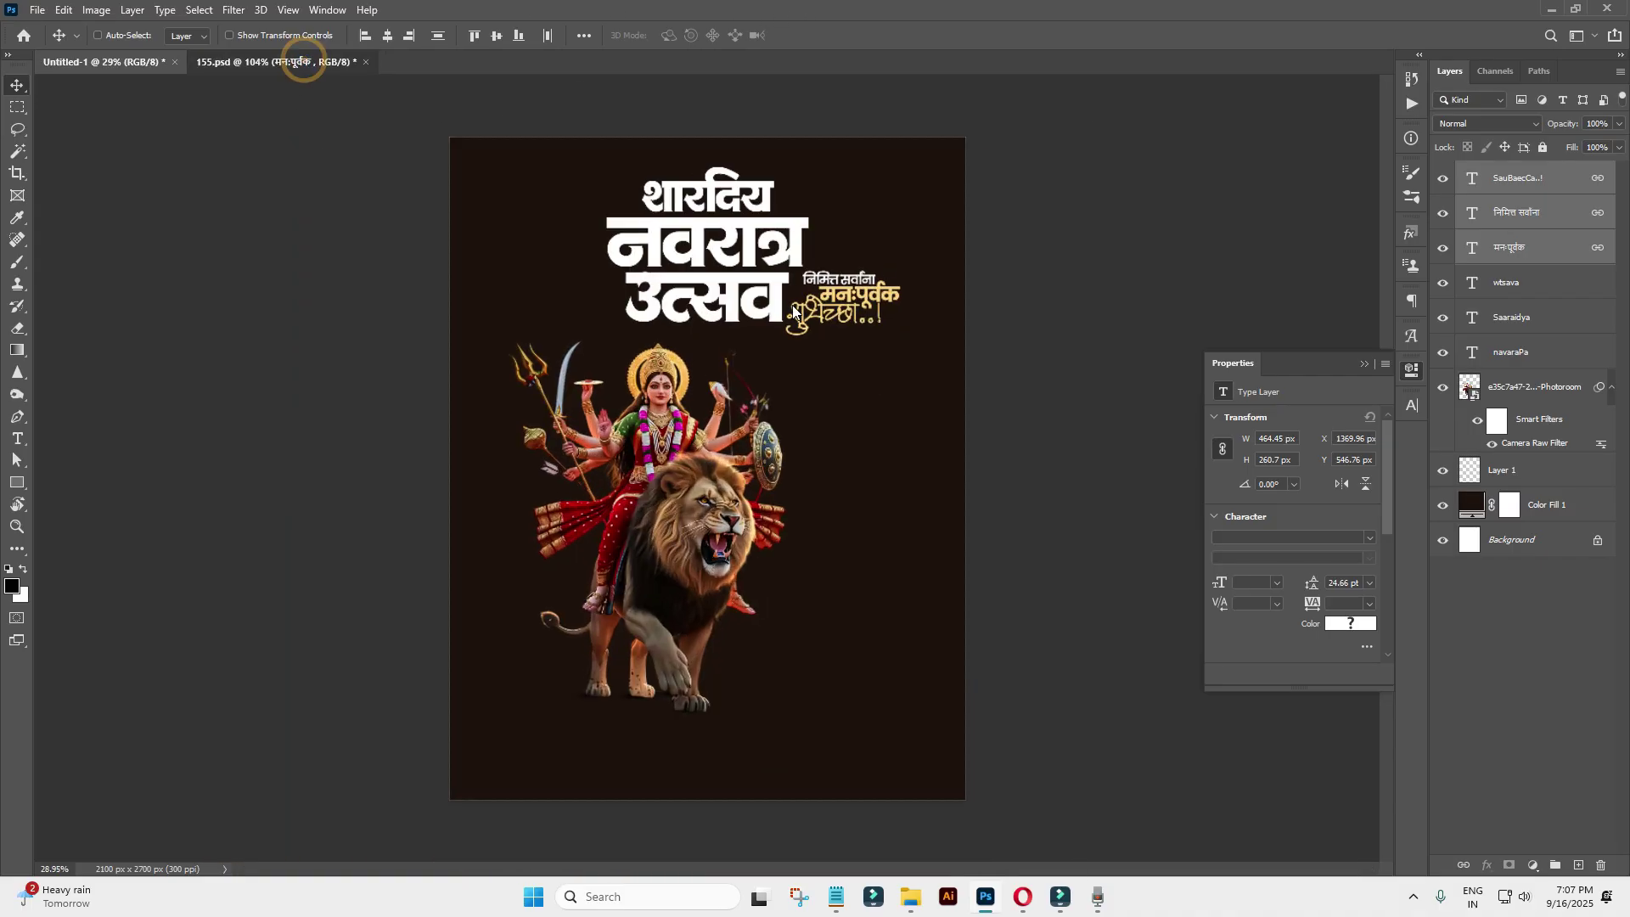
scroll(559, 211, down, 5)
scroll(546, 273, up, 3)
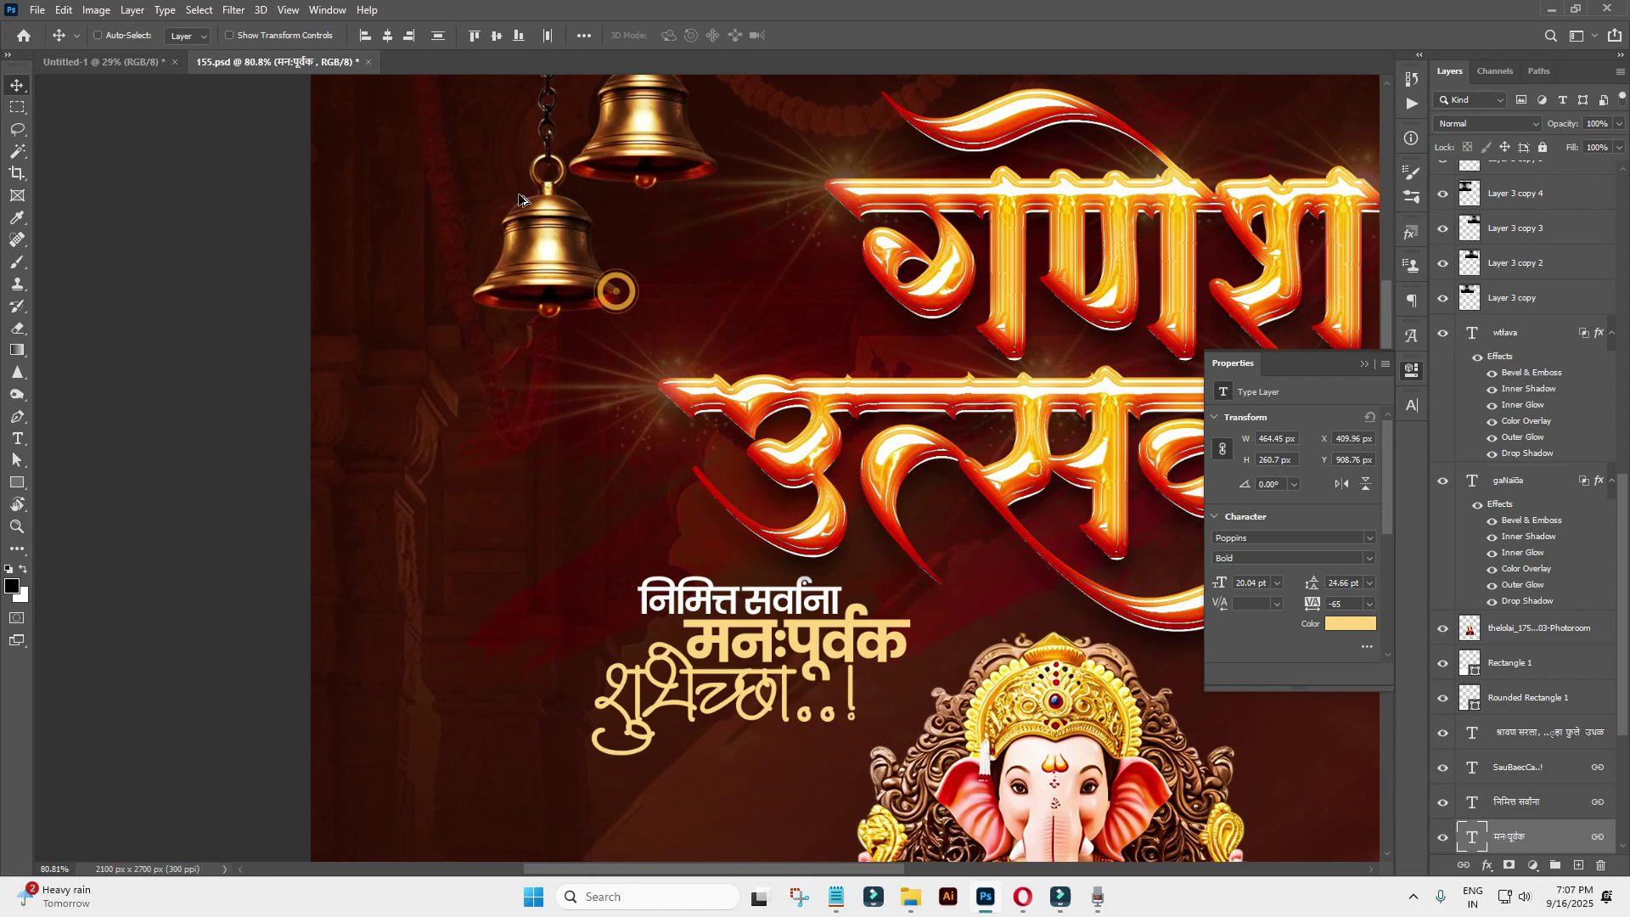
scroll(546, 273, up, 2)
ctrl+click(692, 273)
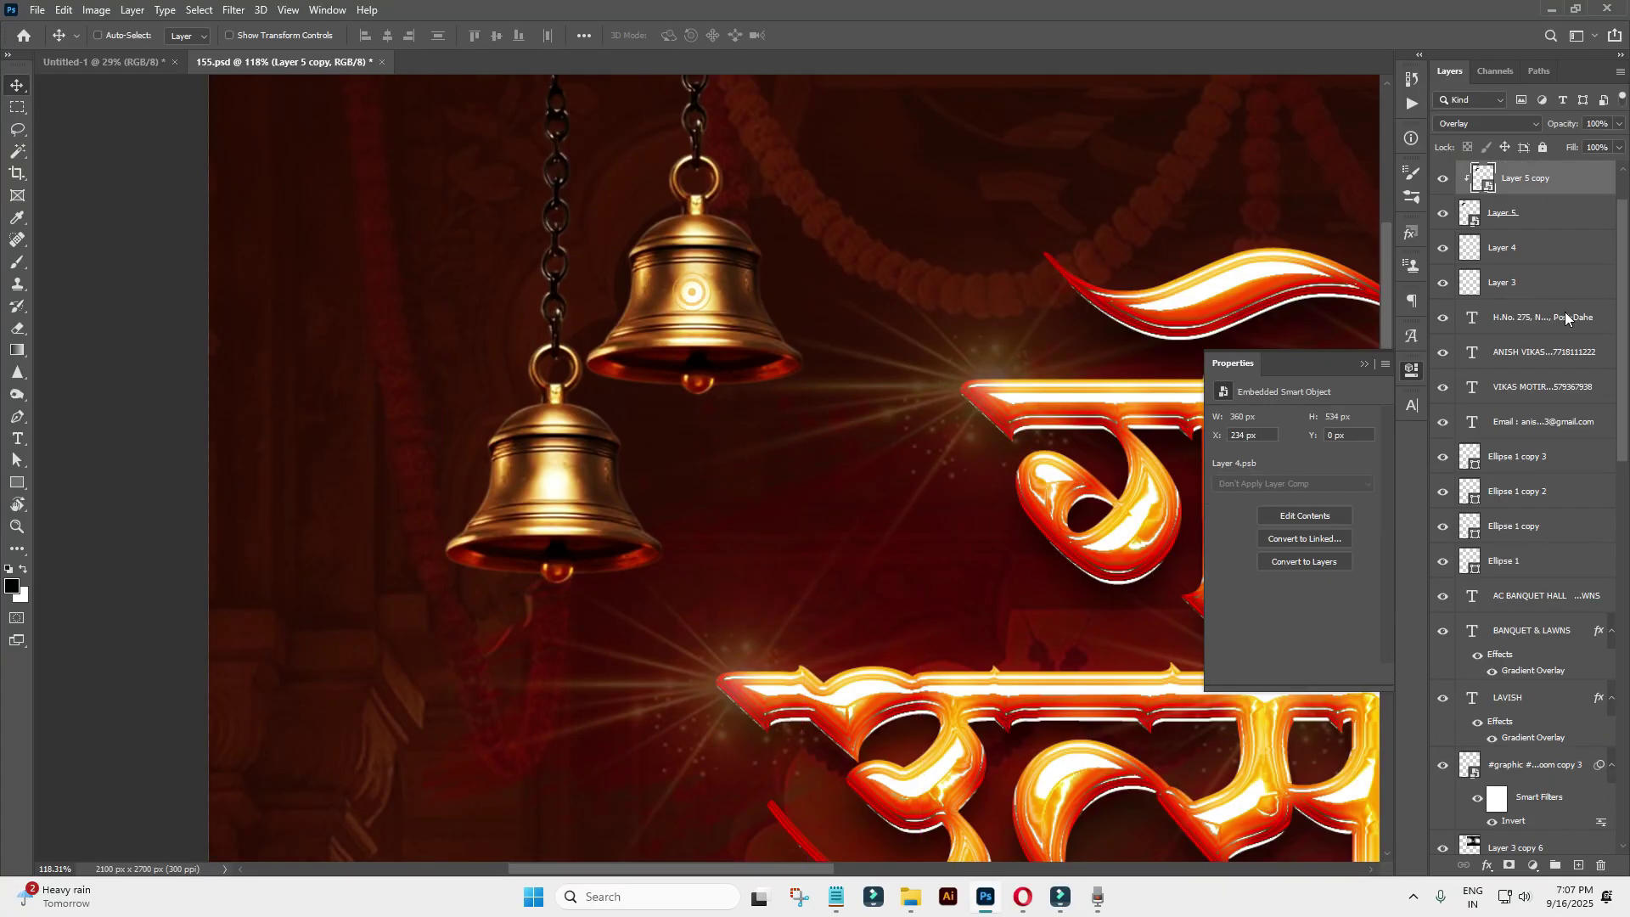
shift+click(1520, 219)
scroll(827, 318, down, 1)
drag(586, 261, 570, 225)
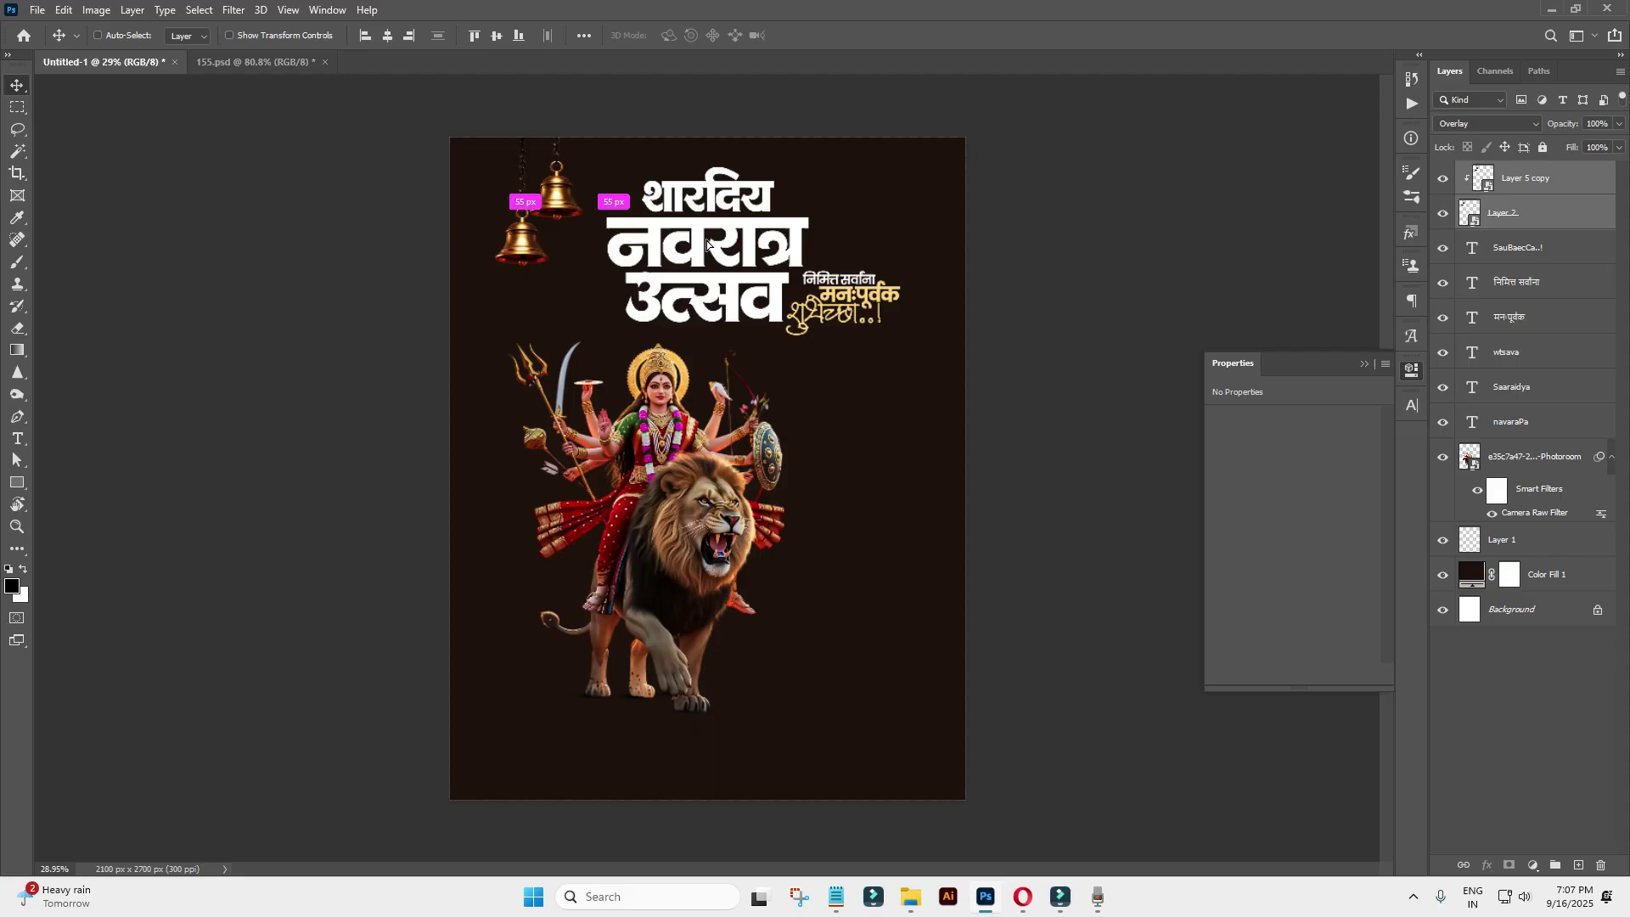
Duplicate the bell pair into the top-right corner, flipped horizontally.
alt+drag(707, 245, 1043, 246)
scroll(953, 208, down, 2)
key(ctrl+t)
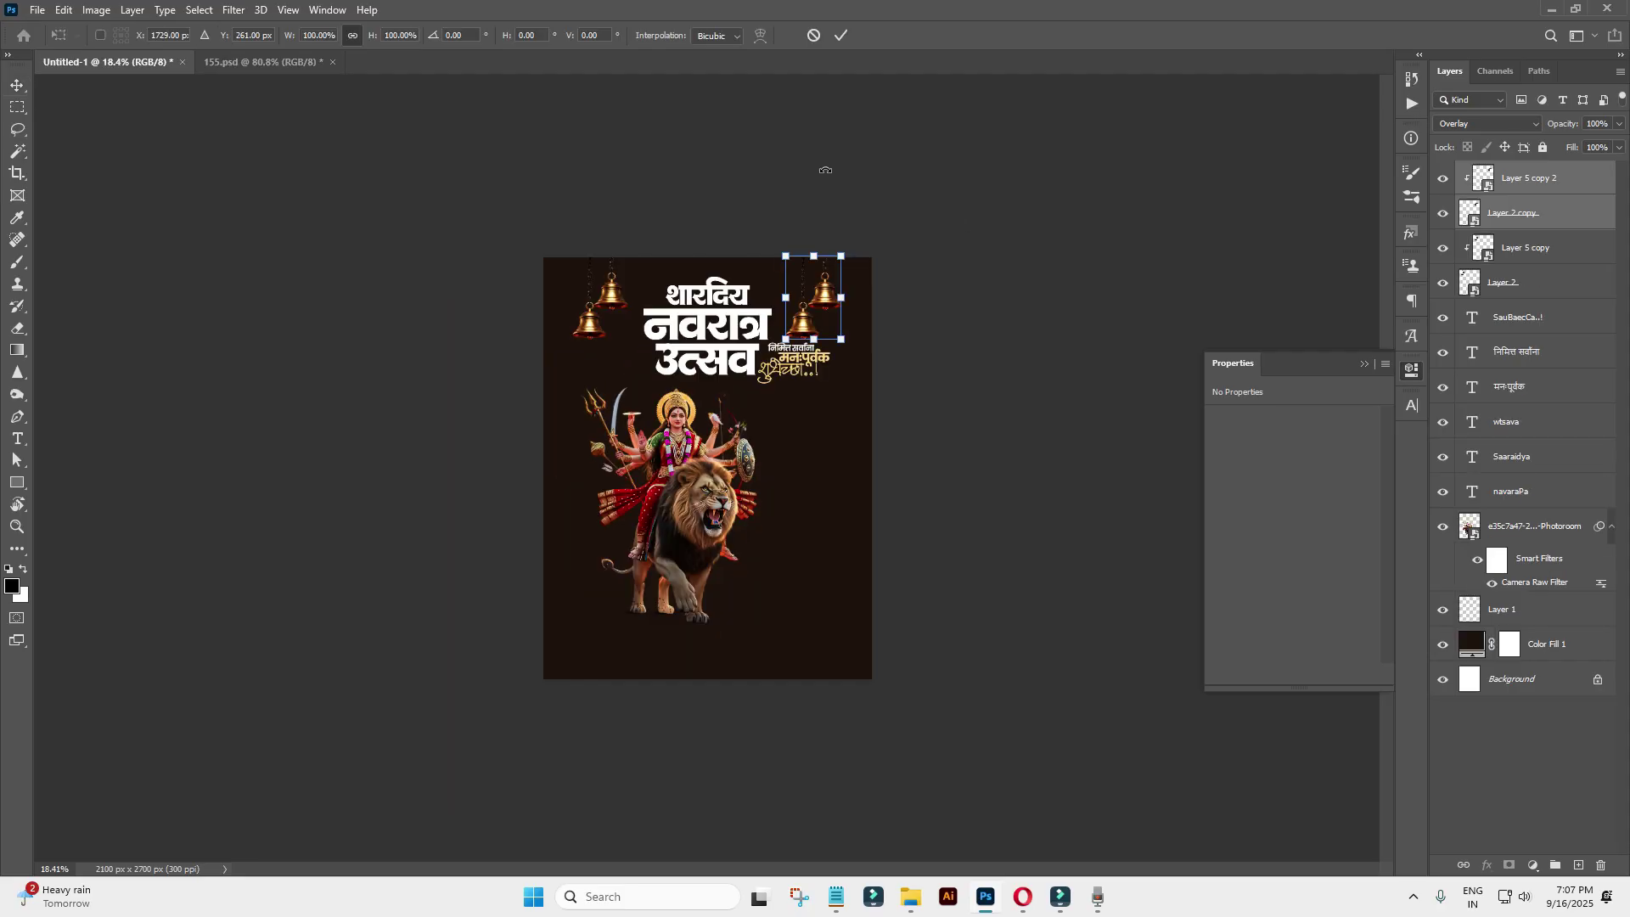
right_click(833, 298)
click(930, 582)
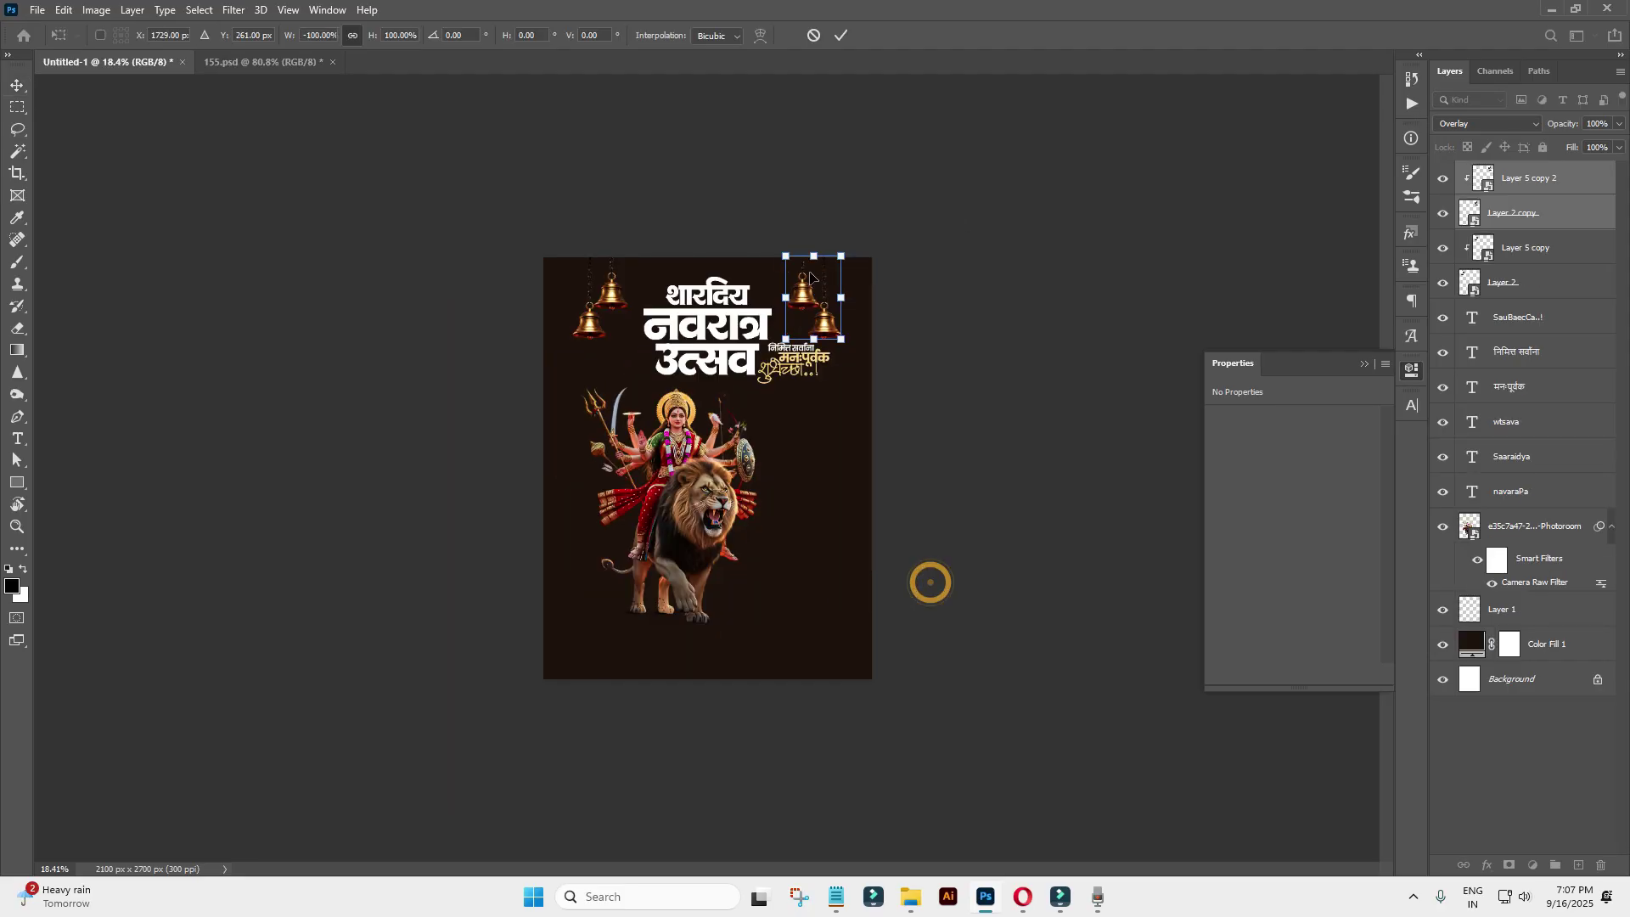
key(Return)
Move all four bells down 40 px.
scroll(934, 222, up, 3)
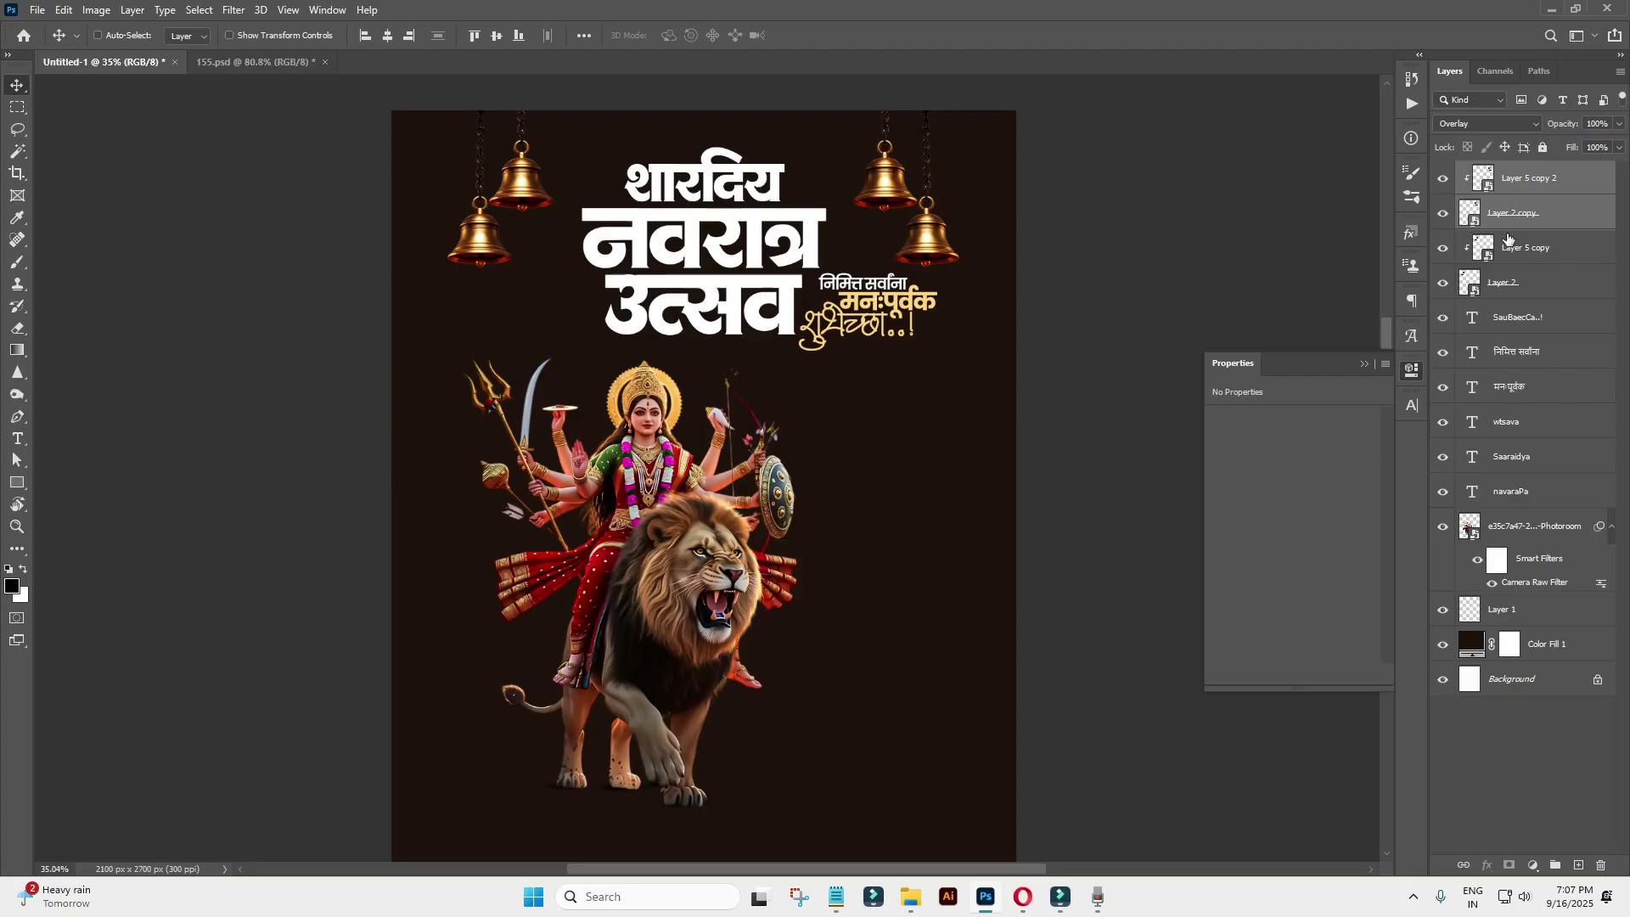
click(1555, 190)
shift+click(1541, 289)
drag(839, 424, 839, 412)
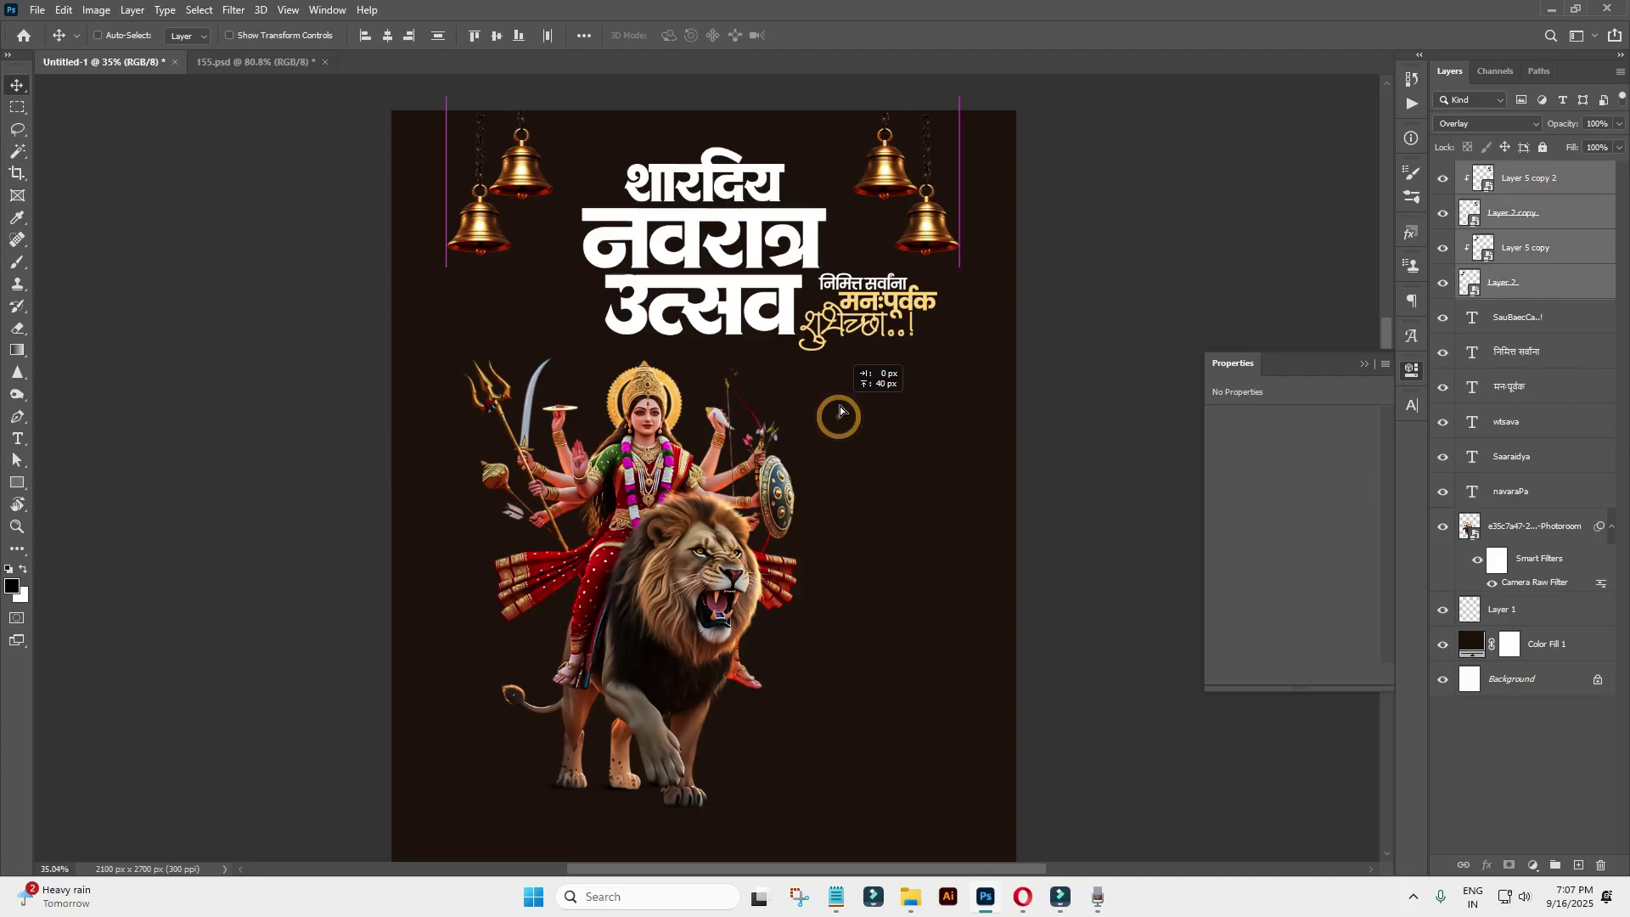
scroll(949, 465, down, 3)
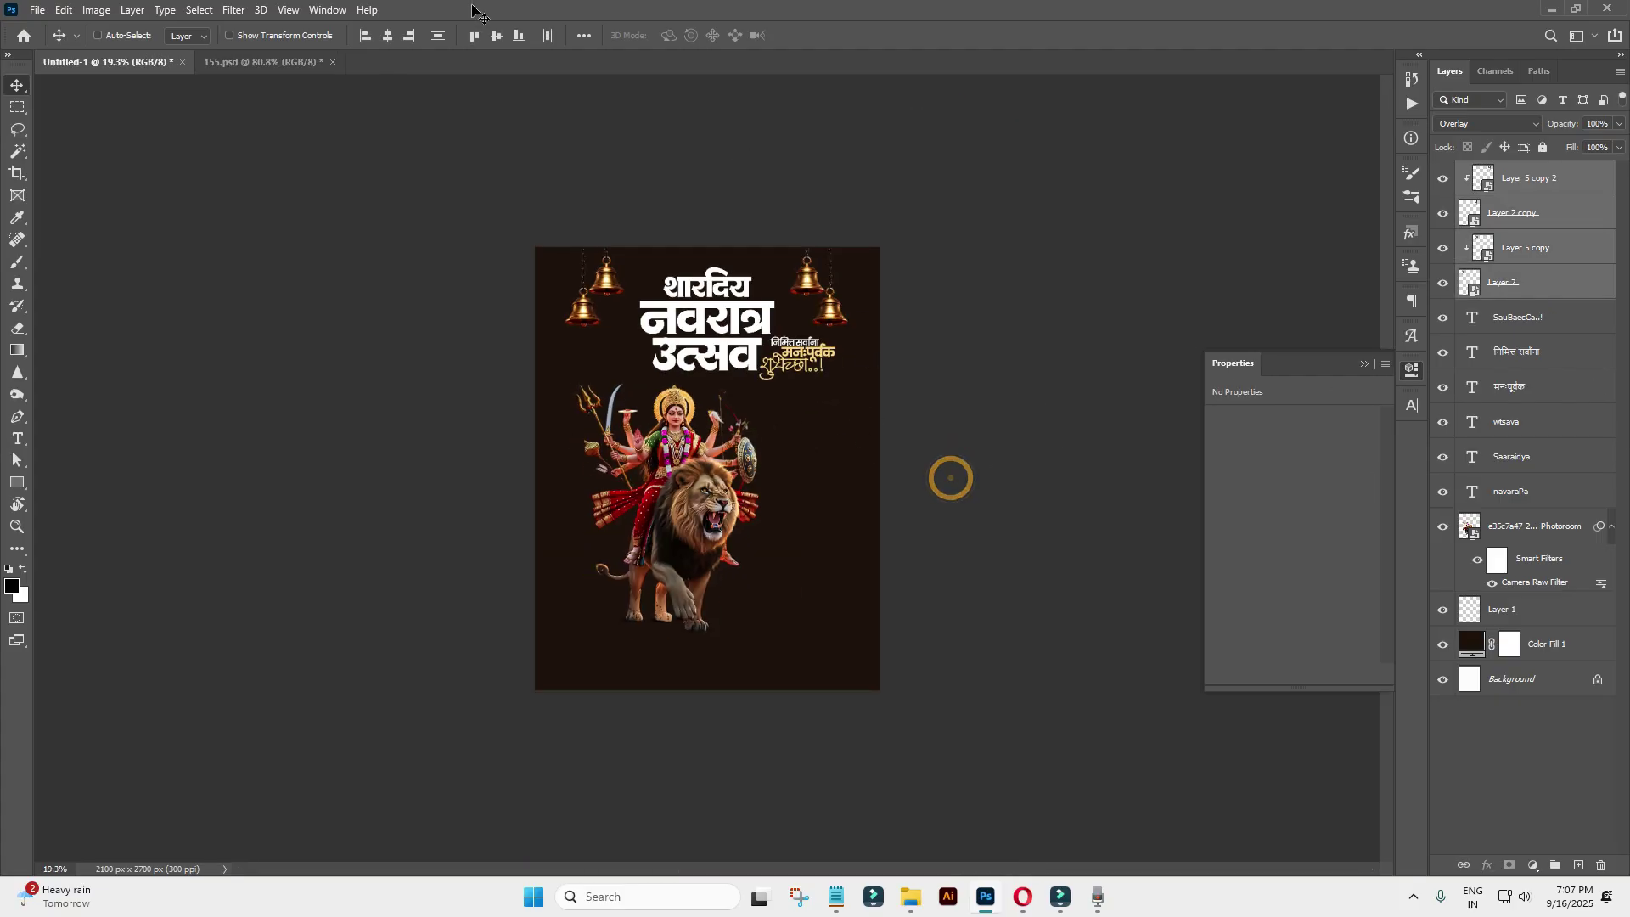
Combine the शारदिय, नवरात्र and उत्सव title lines into one smart object.
scroll(735, 285, up, 3)
scroll(735, 285, up, 2)
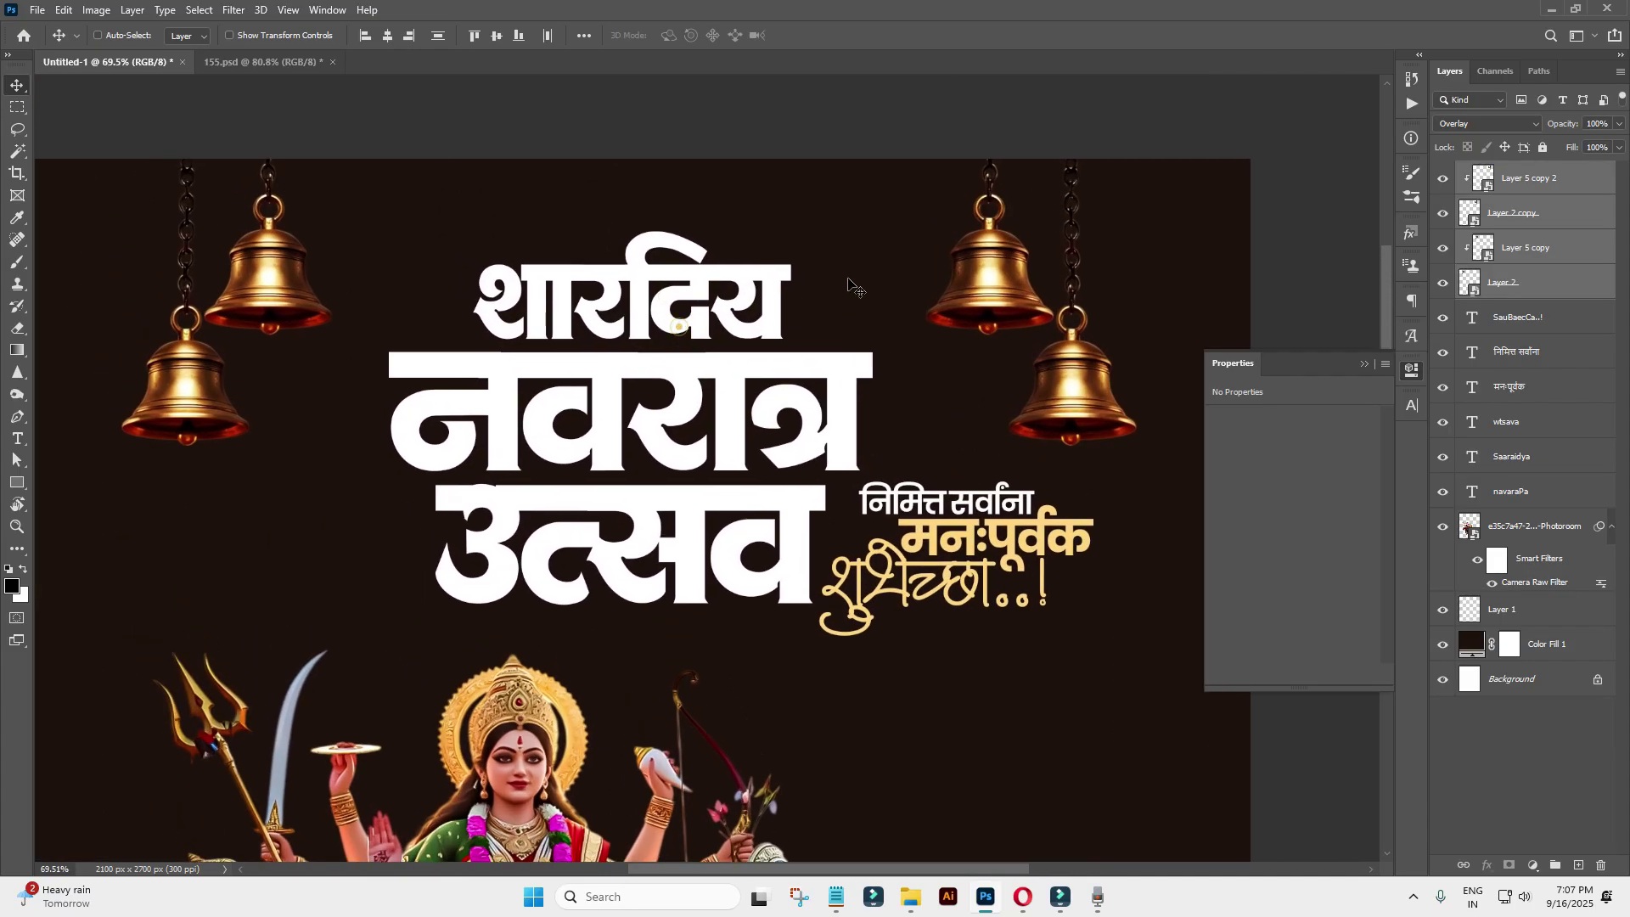
ctrl+click(697, 293)
ctrl+shift+click(738, 420)
ctrl+shift+click(729, 518)
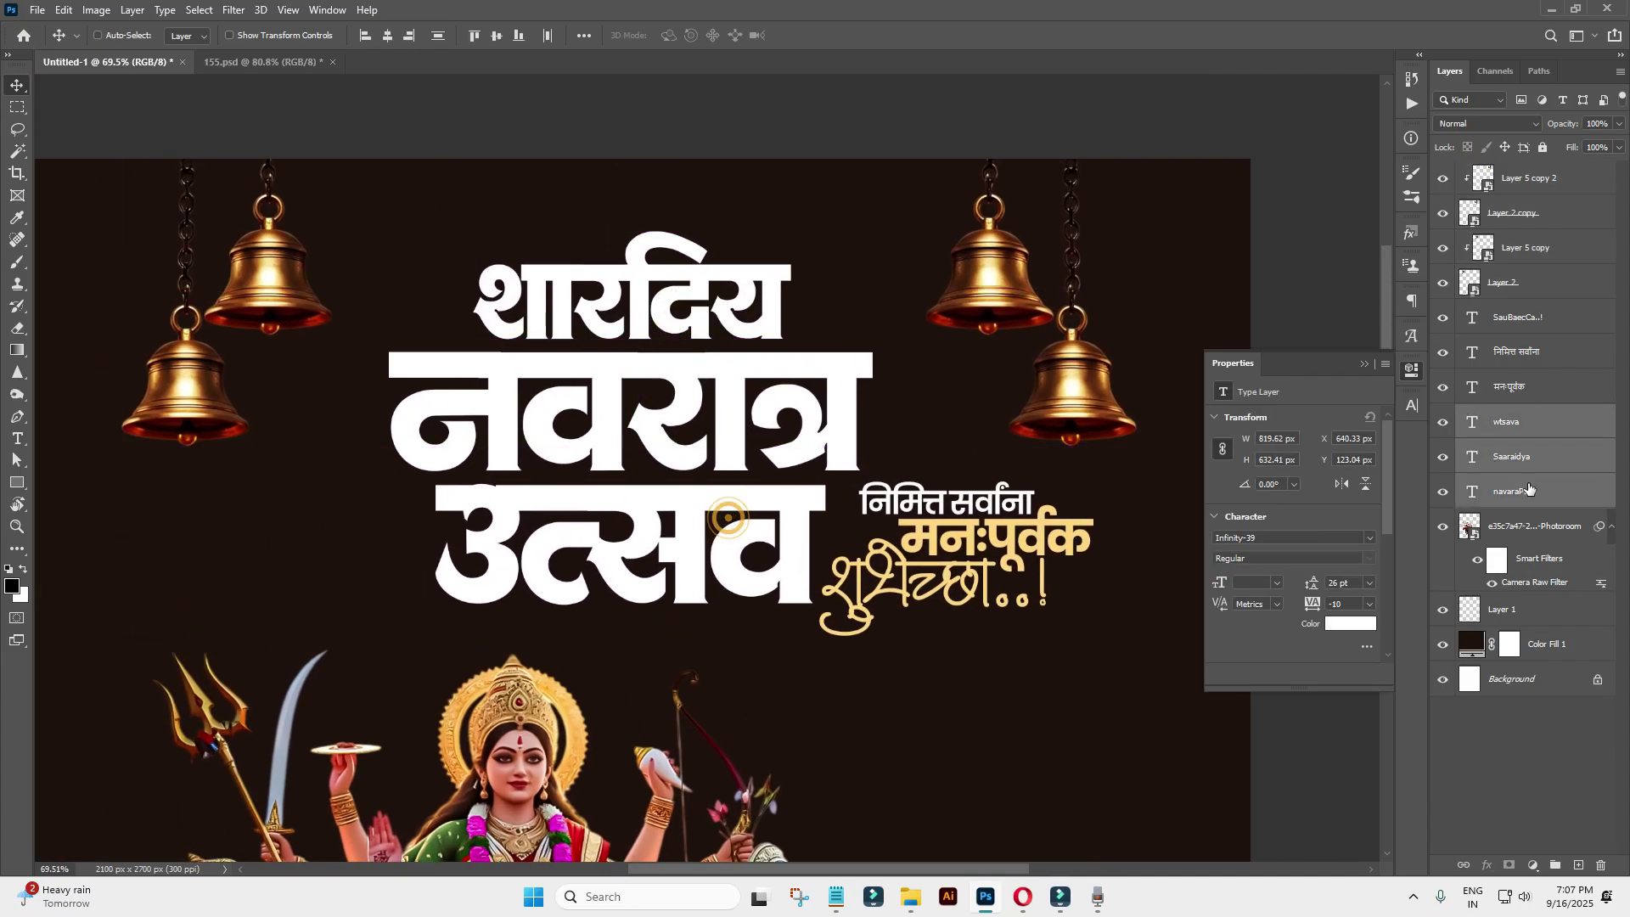
scroll(515, 386, down, 3)
scroll(789, 310, up, 4)
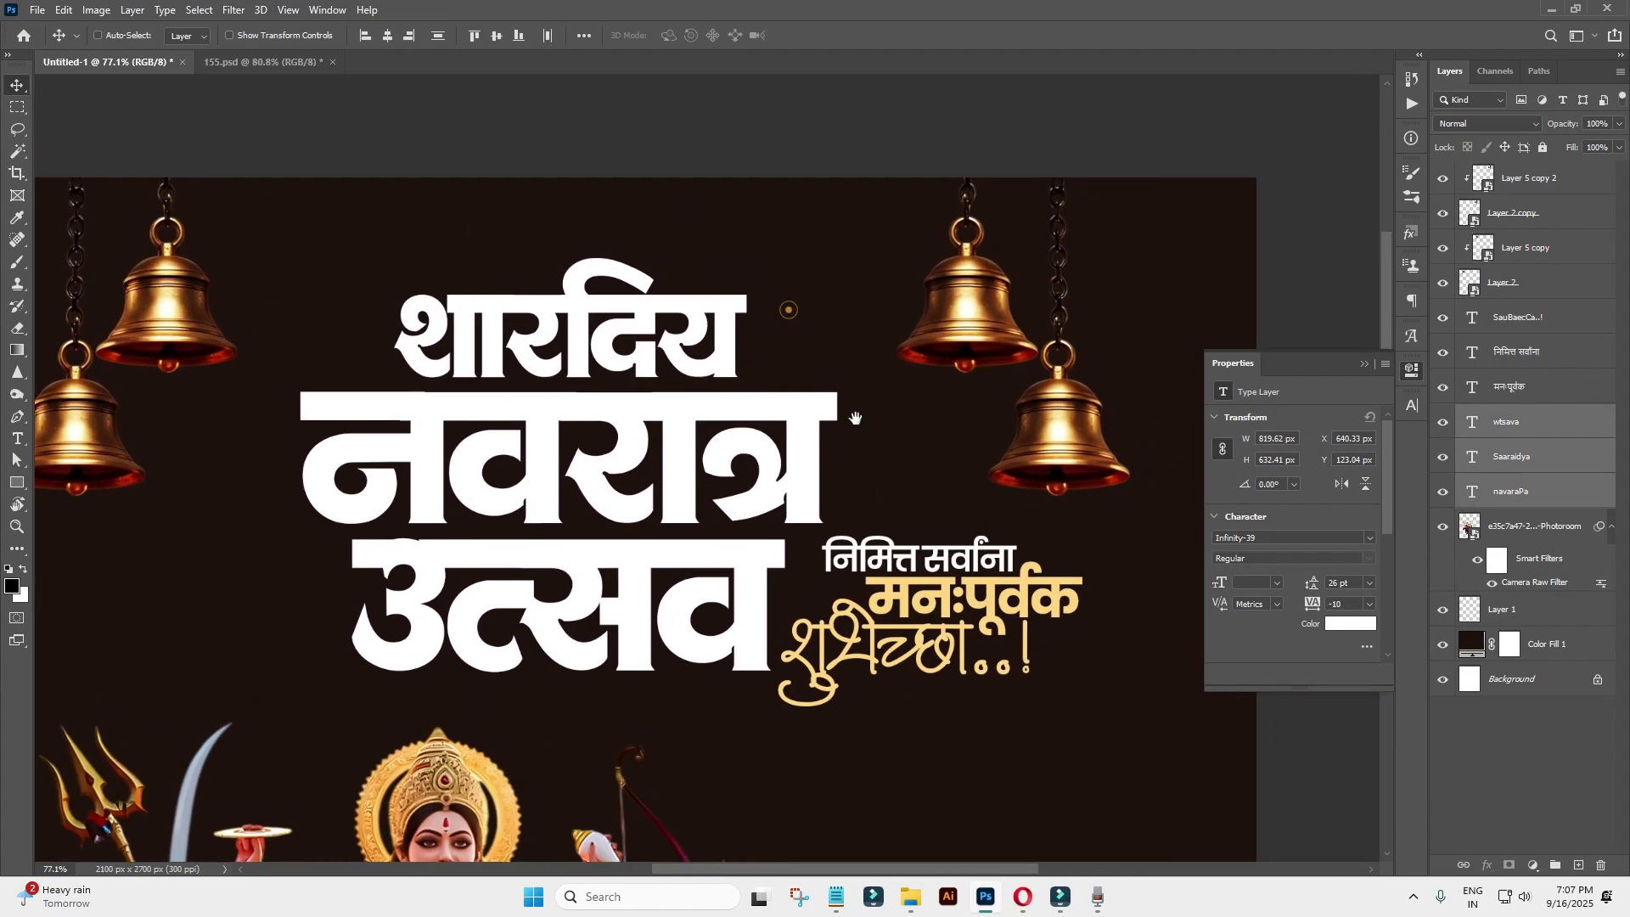
right_click(1531, 454)
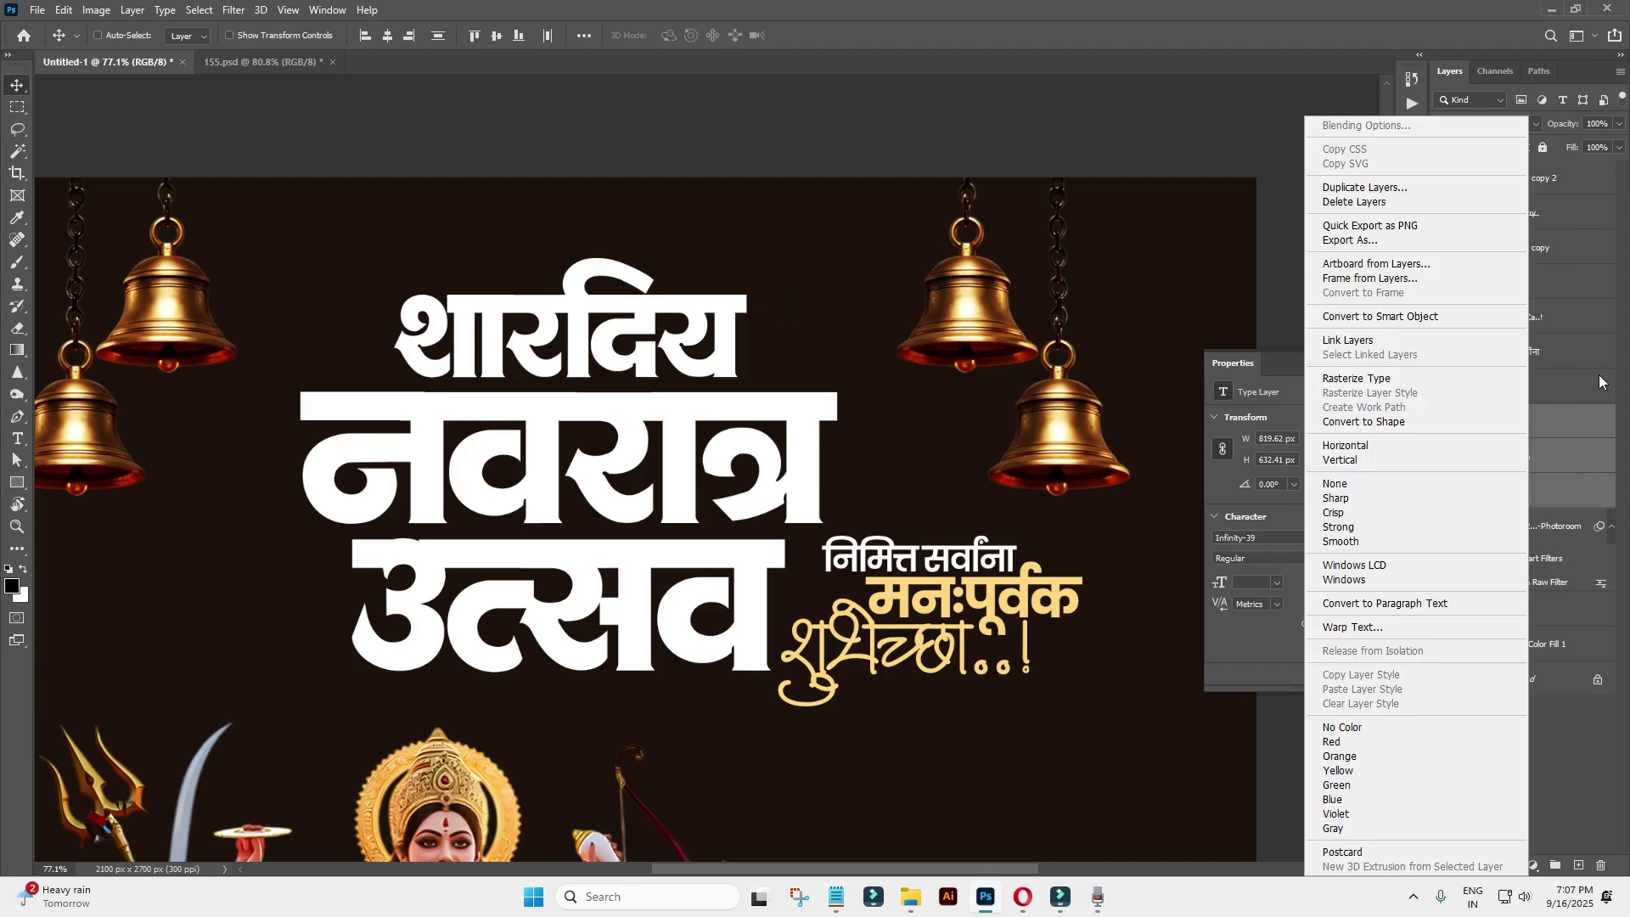
click(1429, 318)
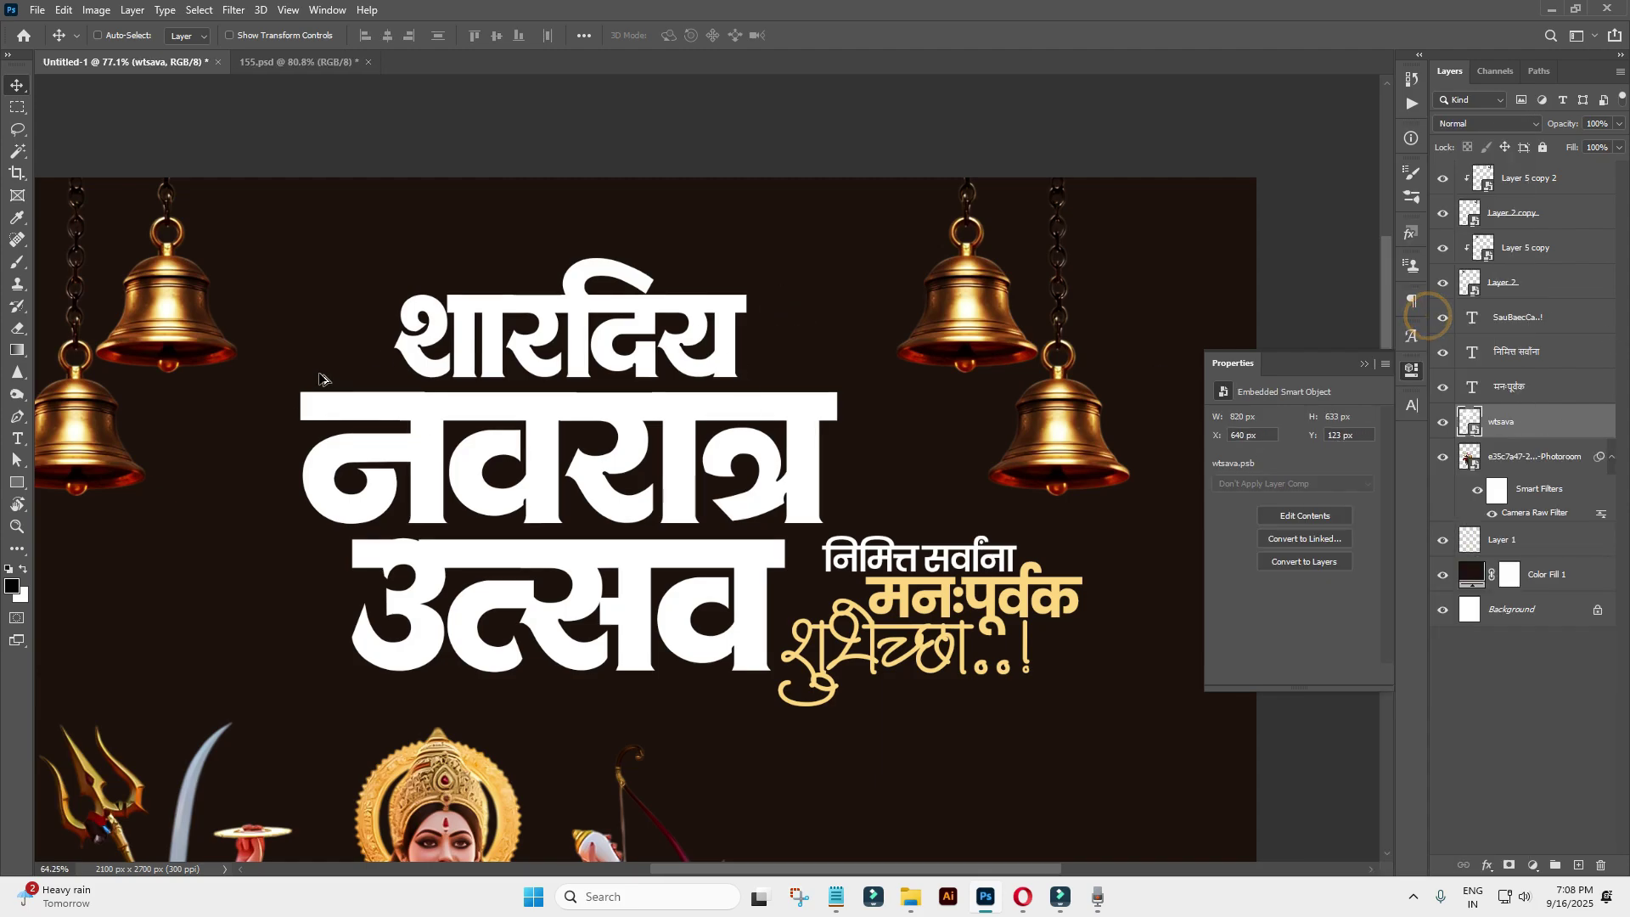
key(ctrl+0)
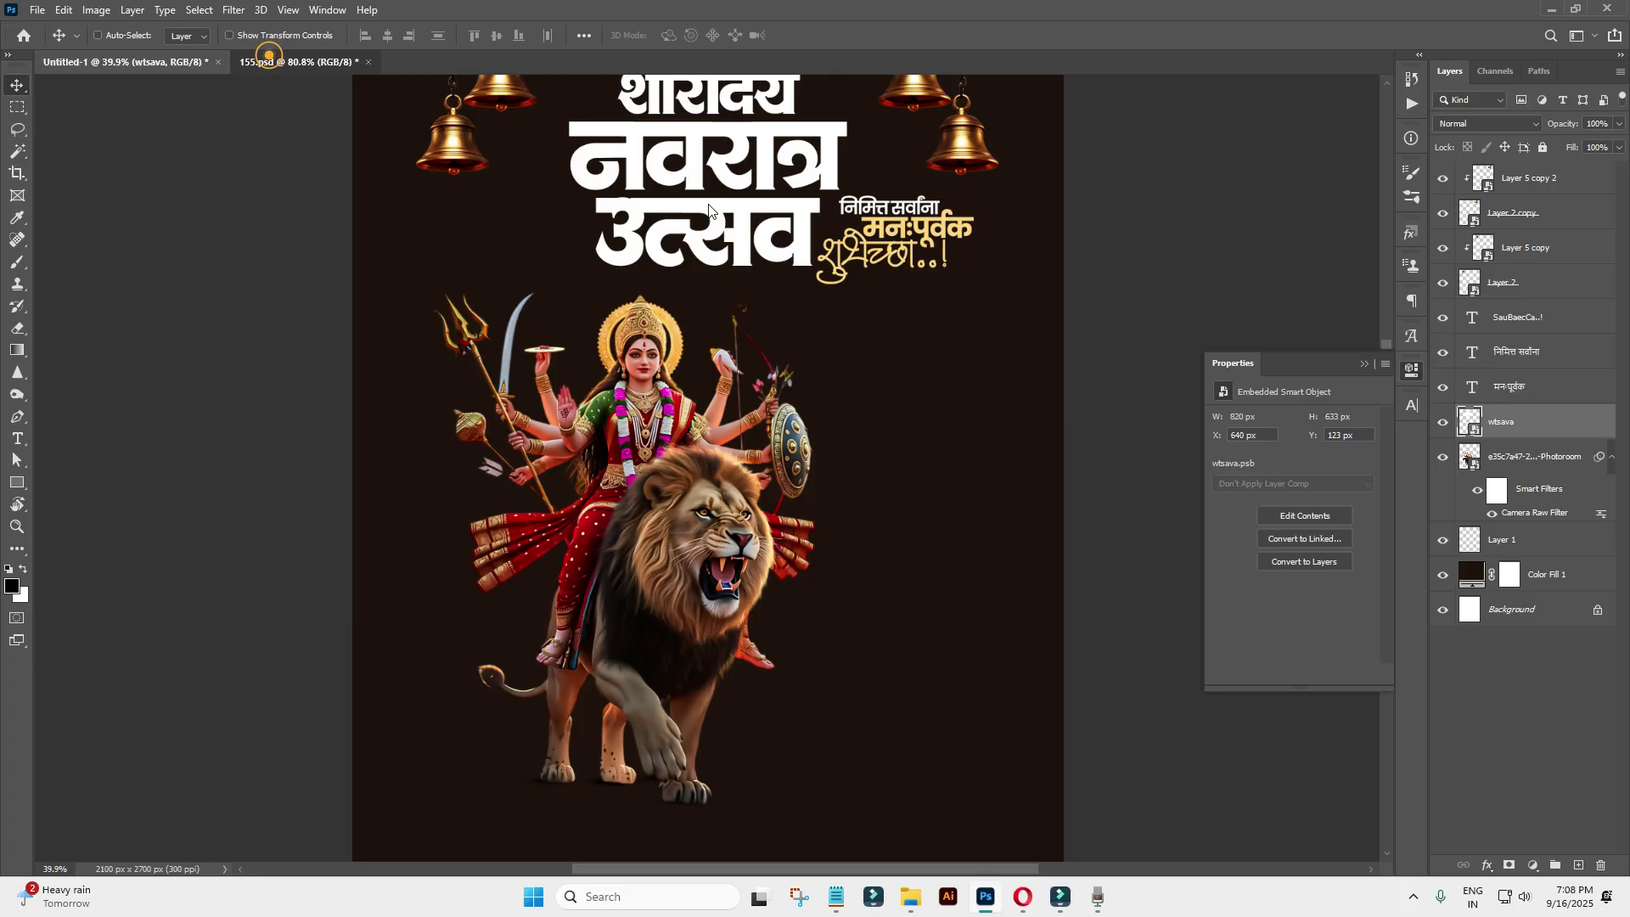
Copy the orange layer style from the gaNaSa title on the Ganesh poster.
click(289, 62)
scroll(799, 197, up, 3)
ctrl+click(934, 271)
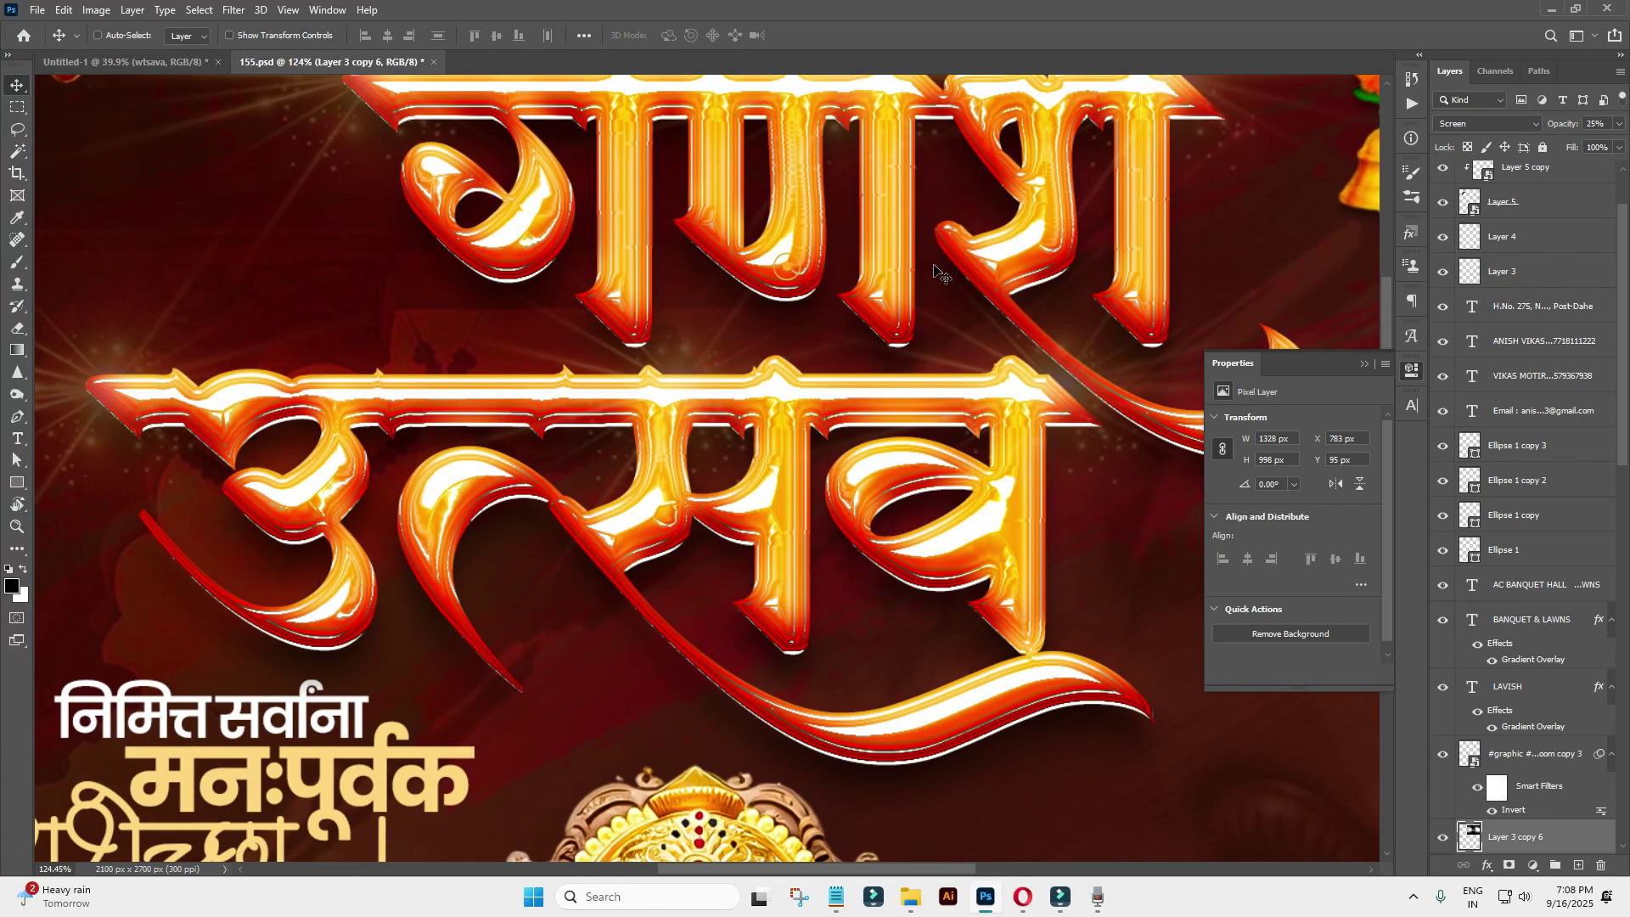
scroll(1529, 594, down, 3)
scroll(1529, 510, down, 5)
scroll(1545, 379, down, 3)
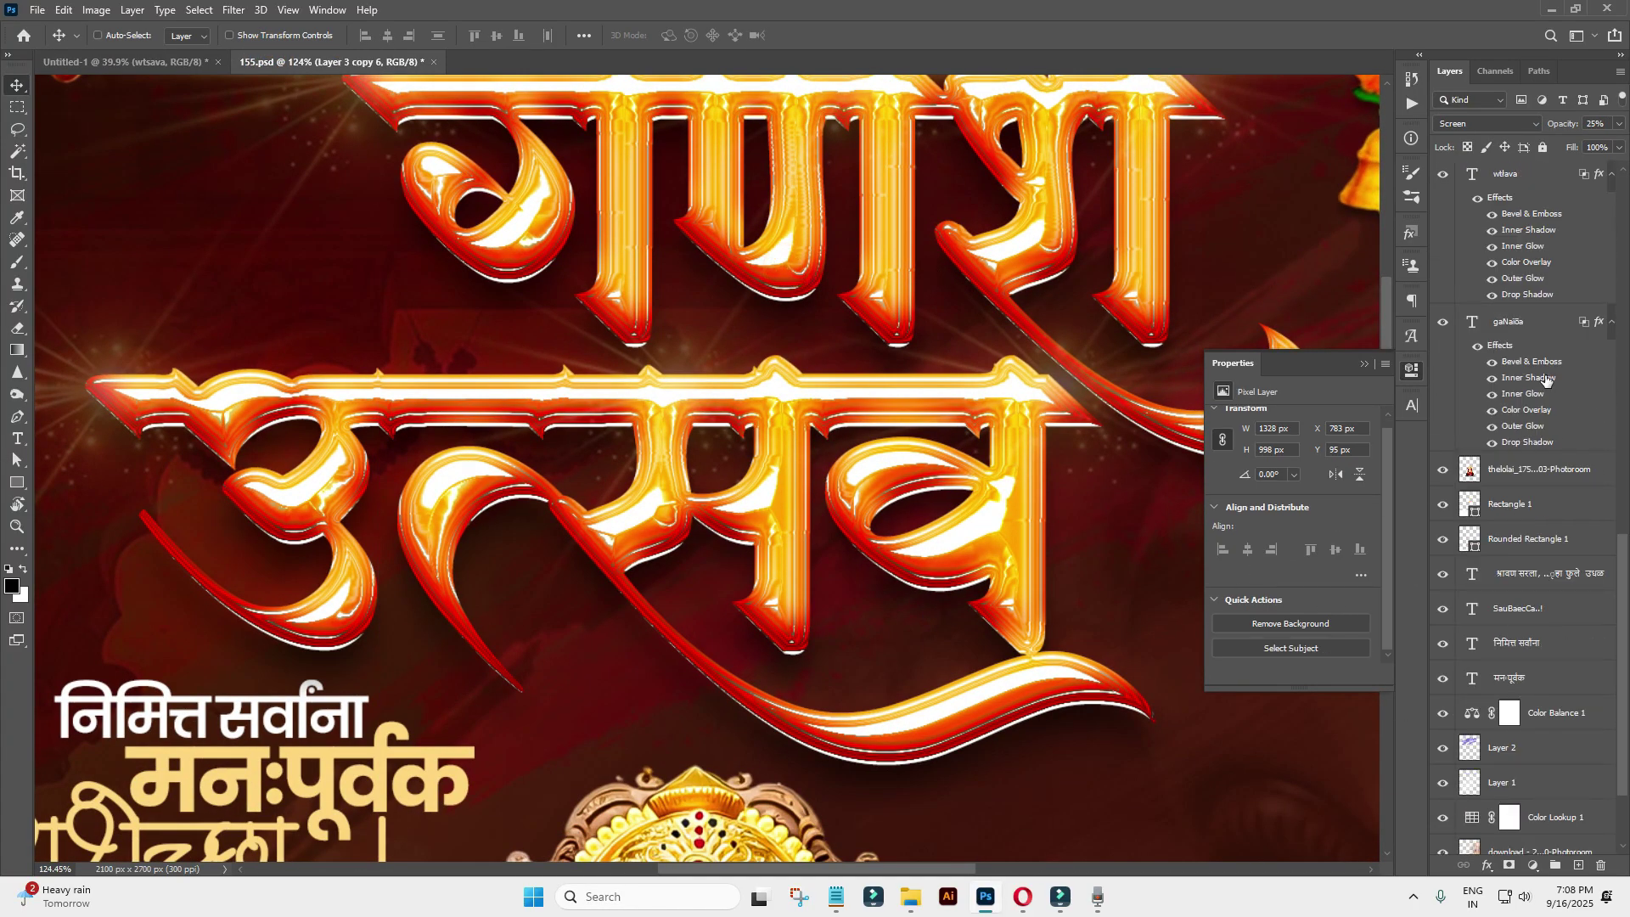
right_click(1540, 334)
click(1383, 671)
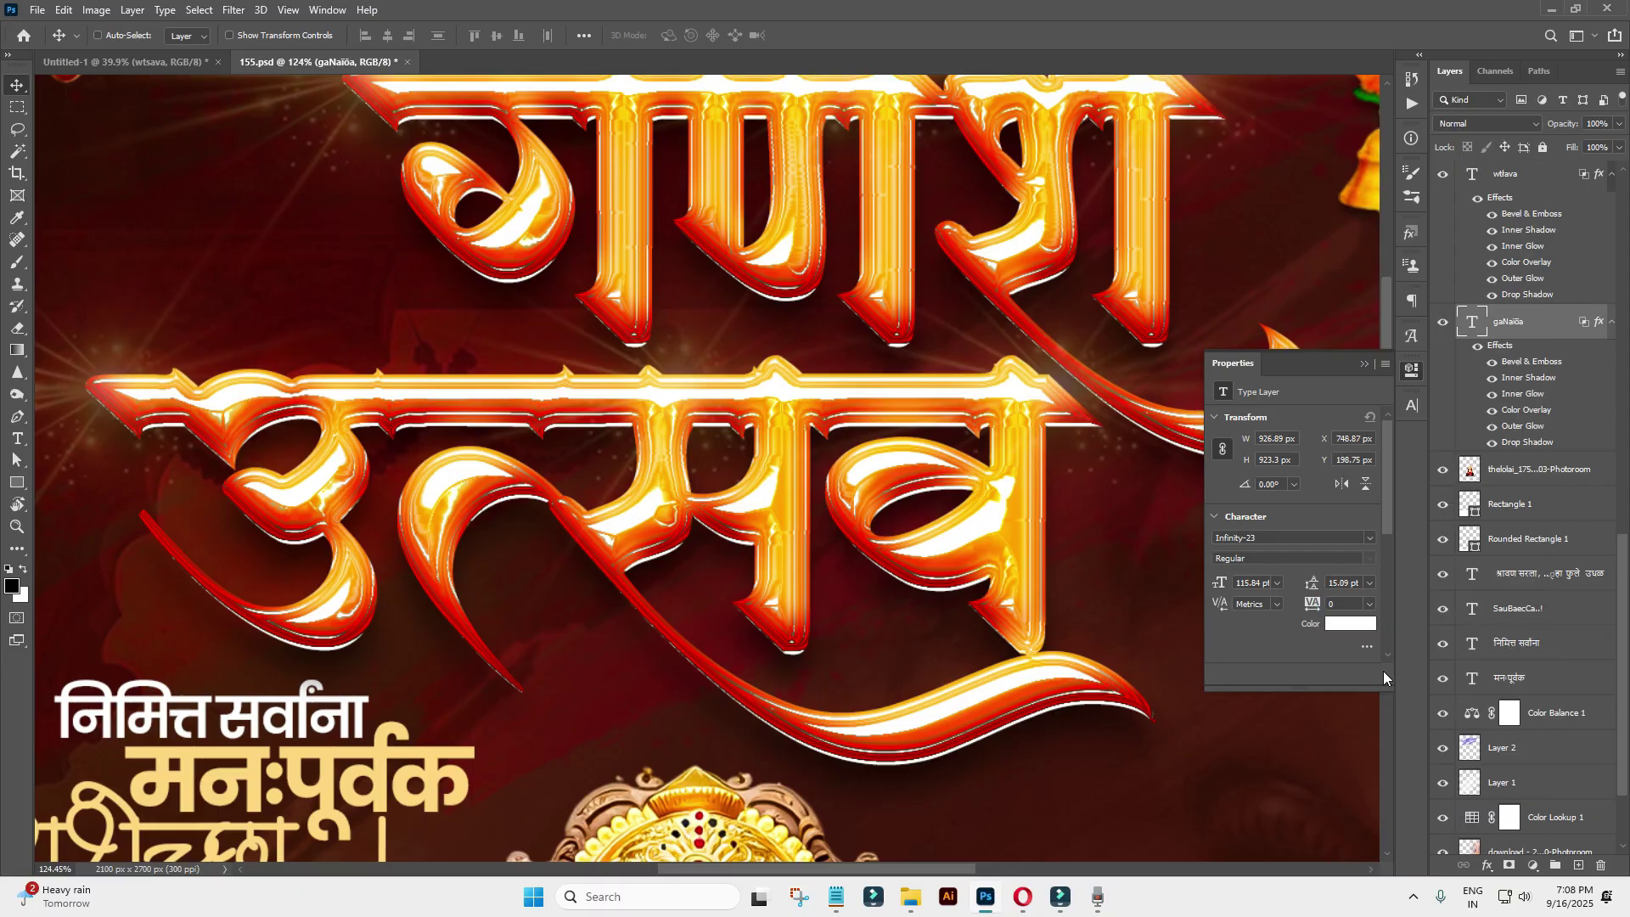
Paste the orange bevel style onto the combined Navratri title layer.
click(119, 61)
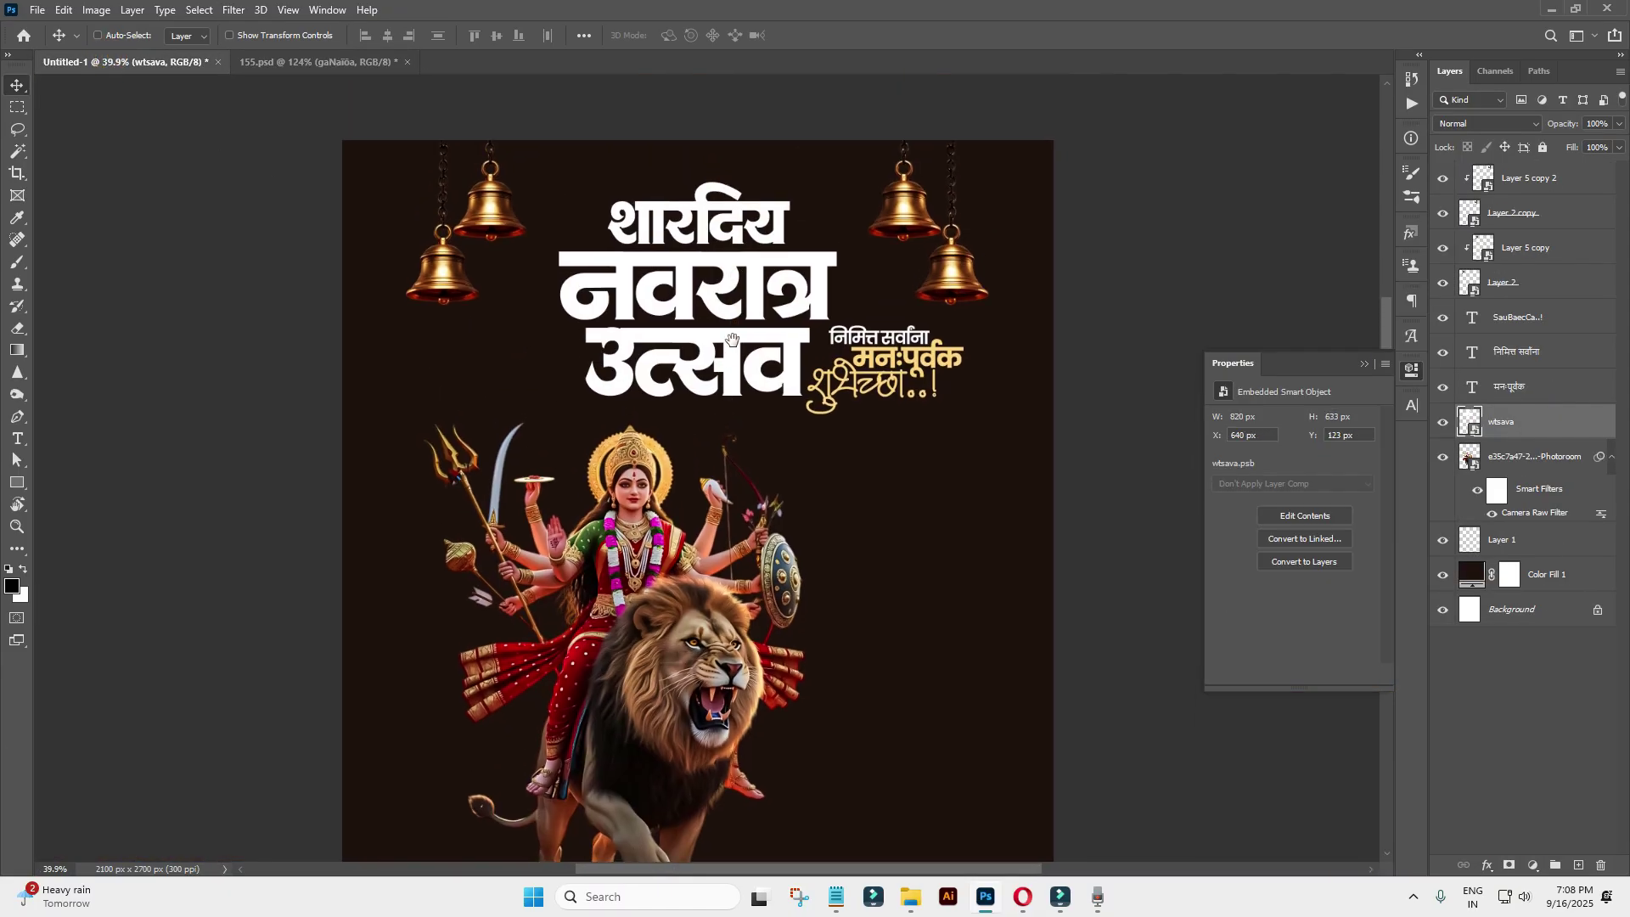
scroll(732, 339, up, 3)
scroll(764, 291, up, 2)
right_click(1528, 421)
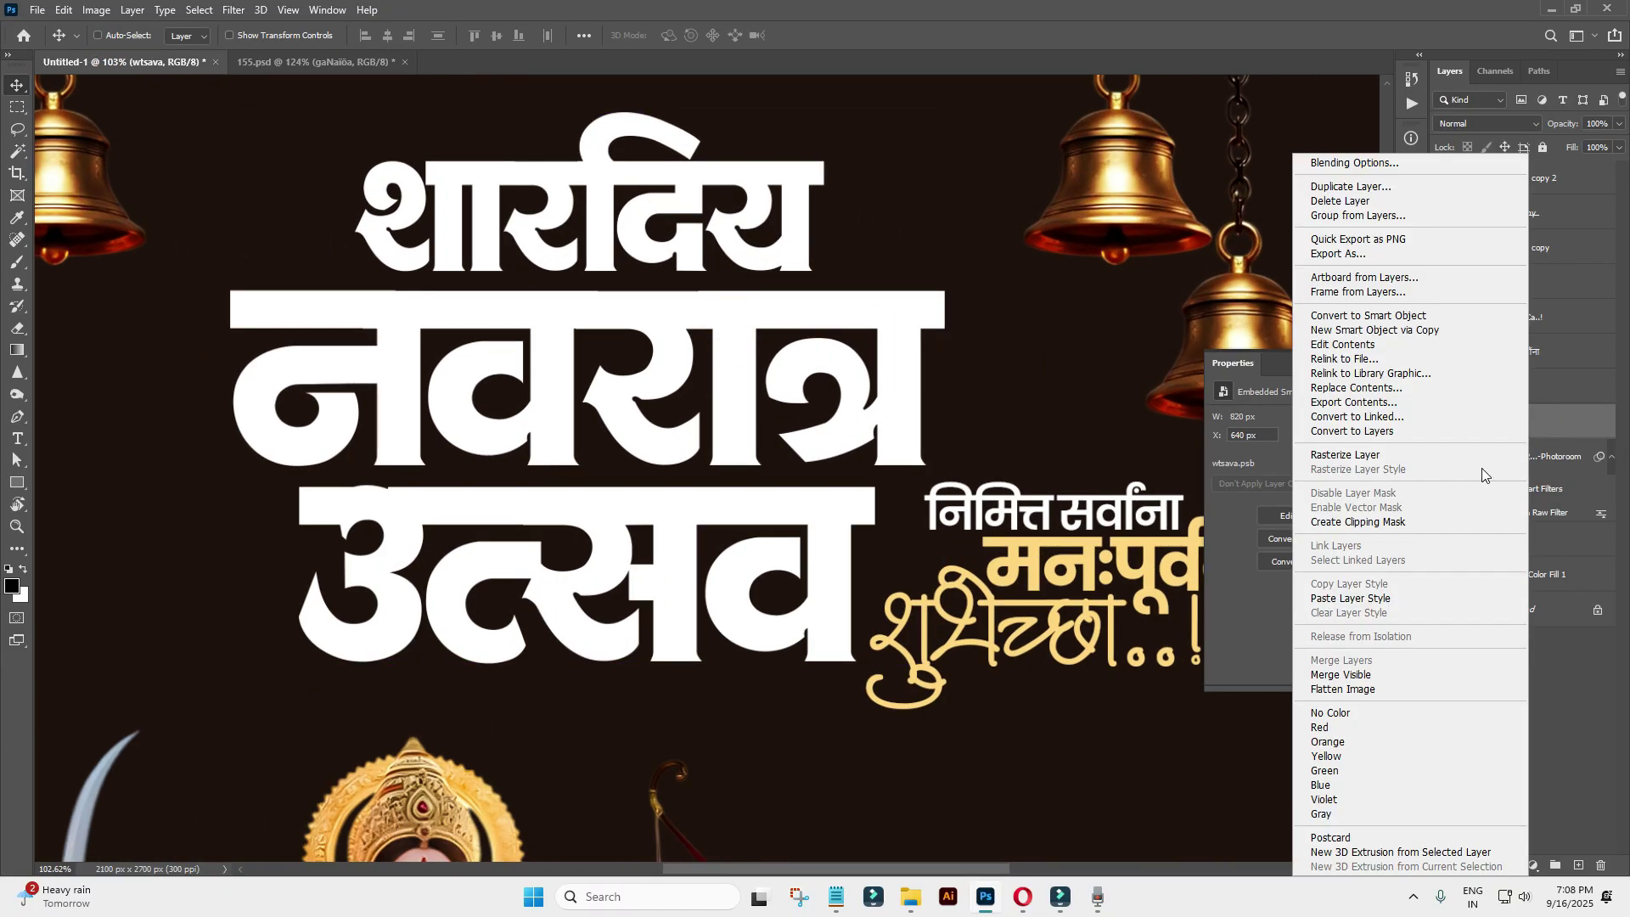
click(1353, 598)
scroll(777, 297, down, 2)
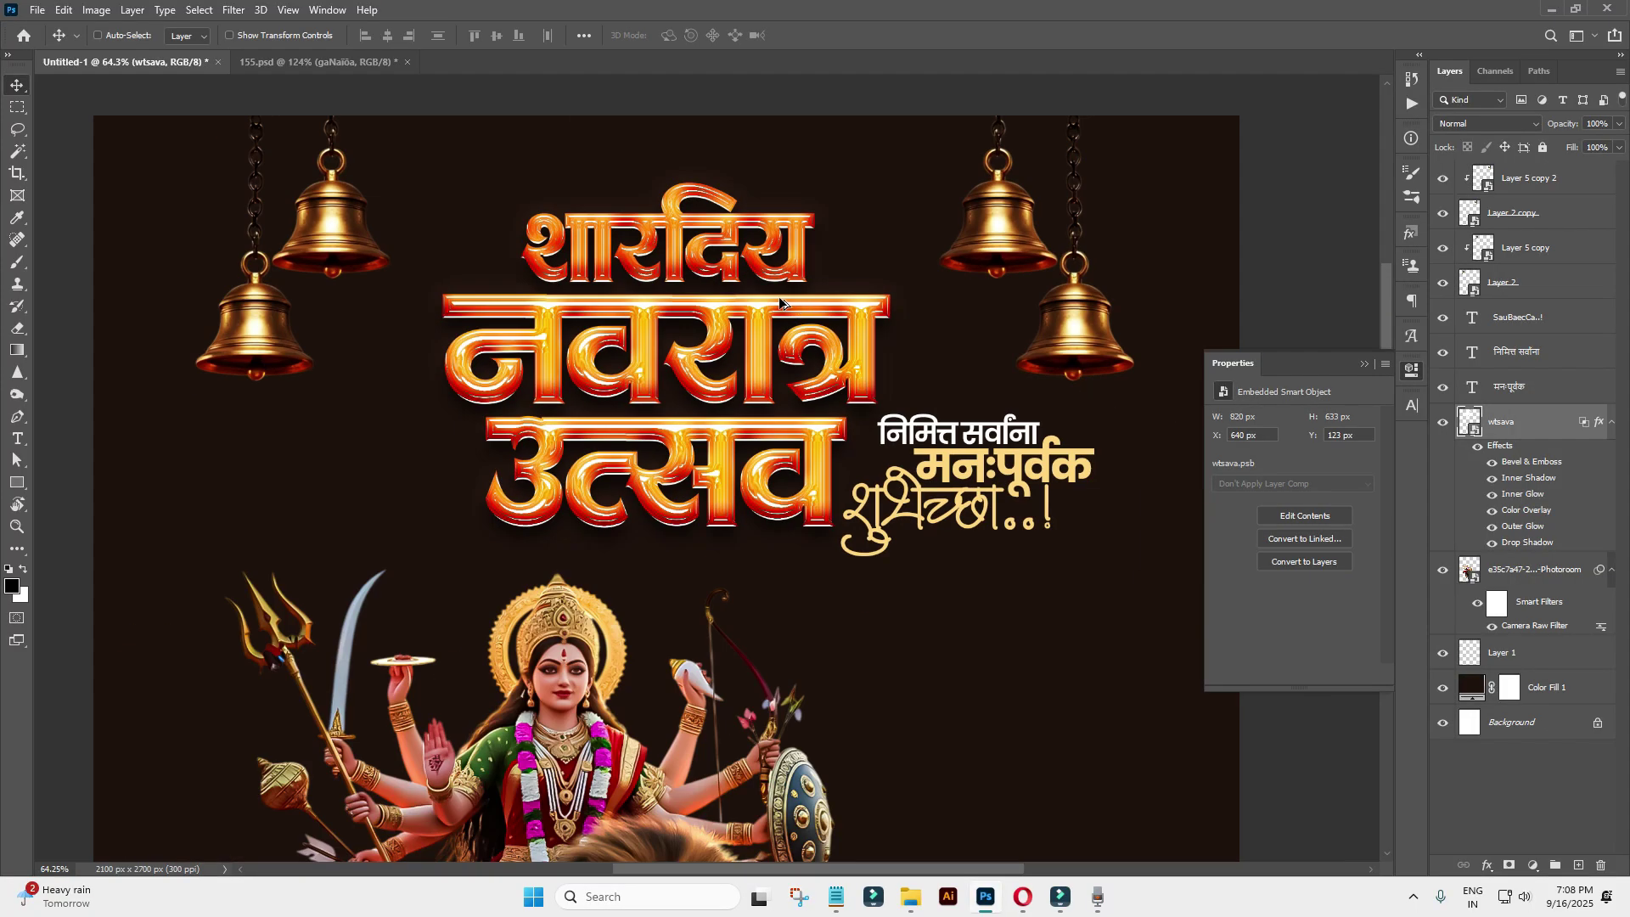
scroll(890, 316, down, 2)
scroll(889, 316, up, 1)
scroll(890, 316, up, 5)
scroll(655, 208, up, 1)
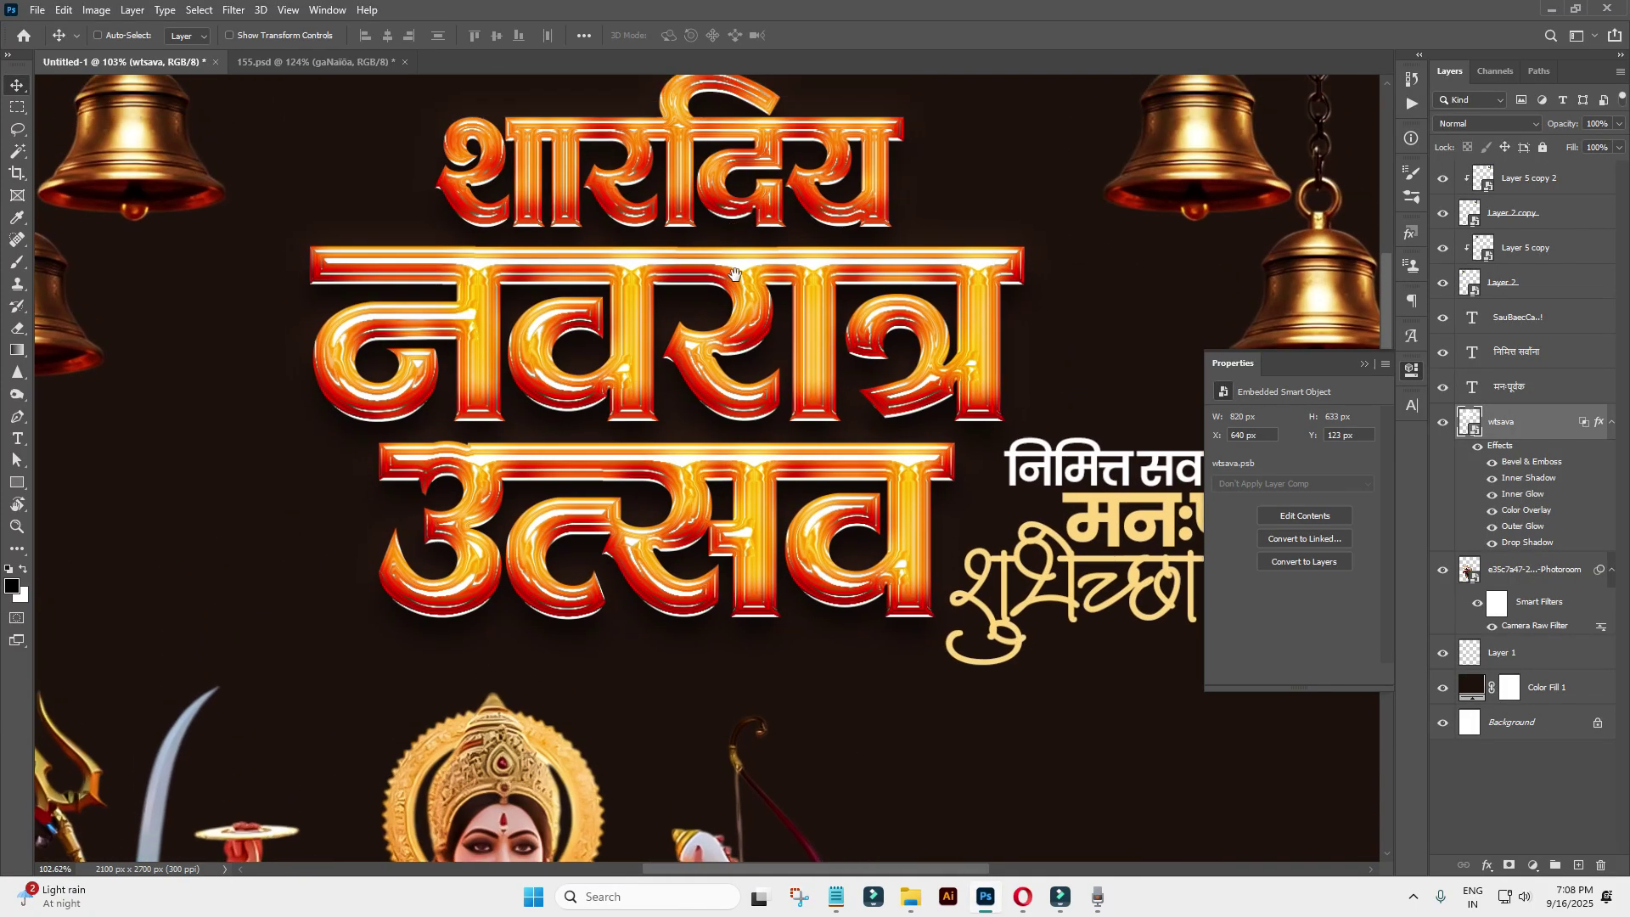
scroll(655, 208, up, 1)
scroll(655, 209, down, 2)
scroll(671, 289, down, 2)
scroll(696, 395, down, 3)
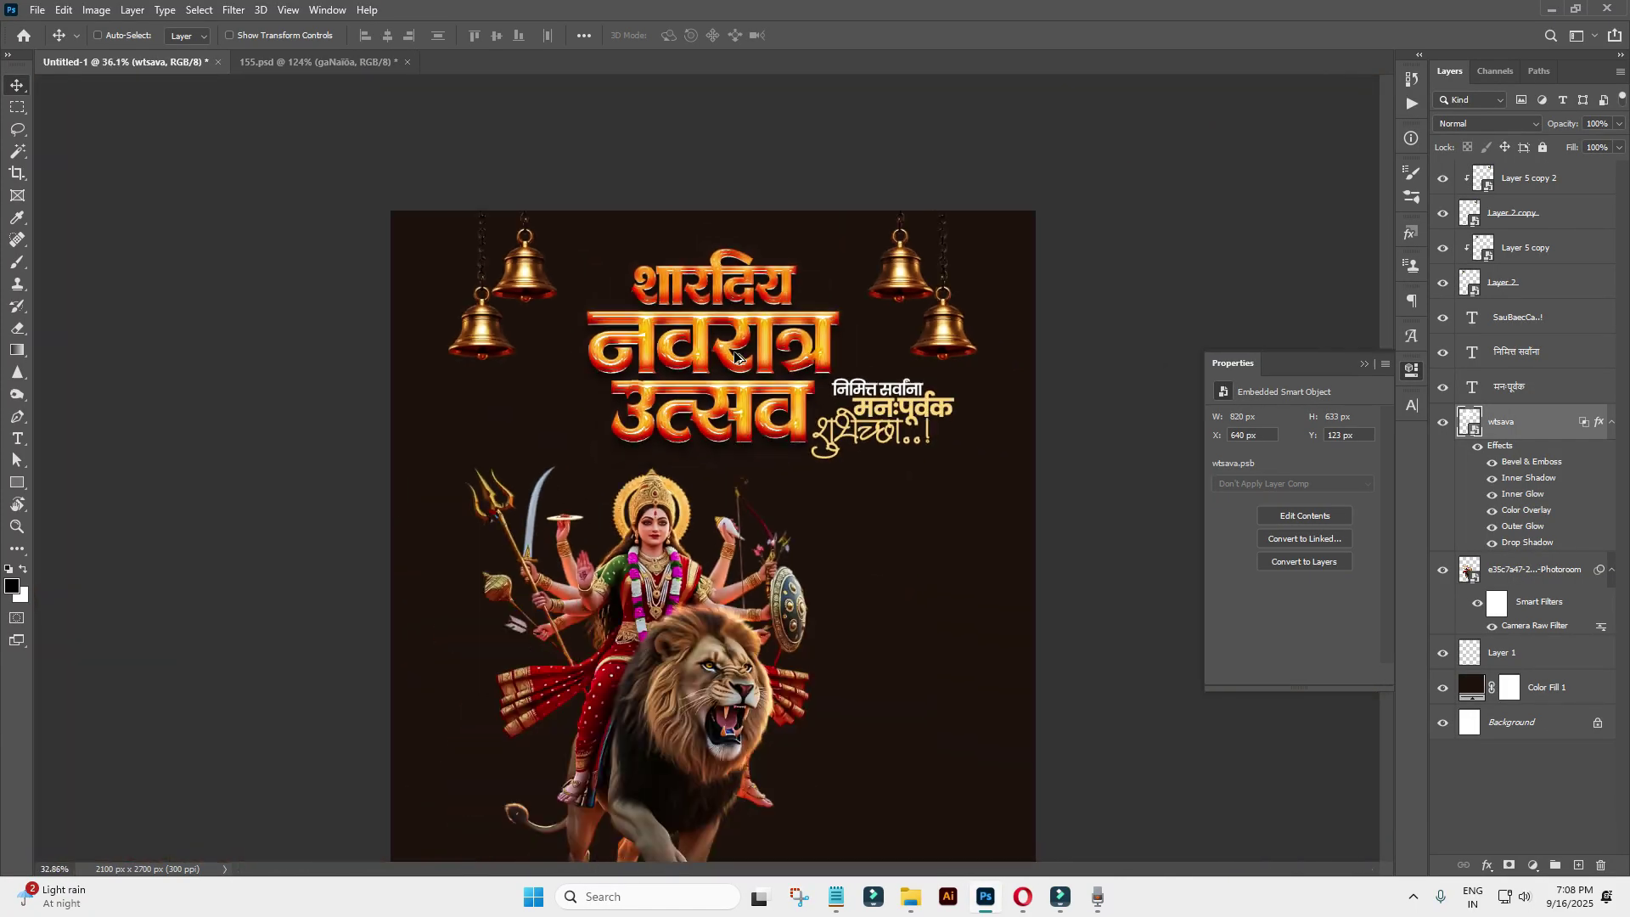
scroll(696, 395, up, 1)
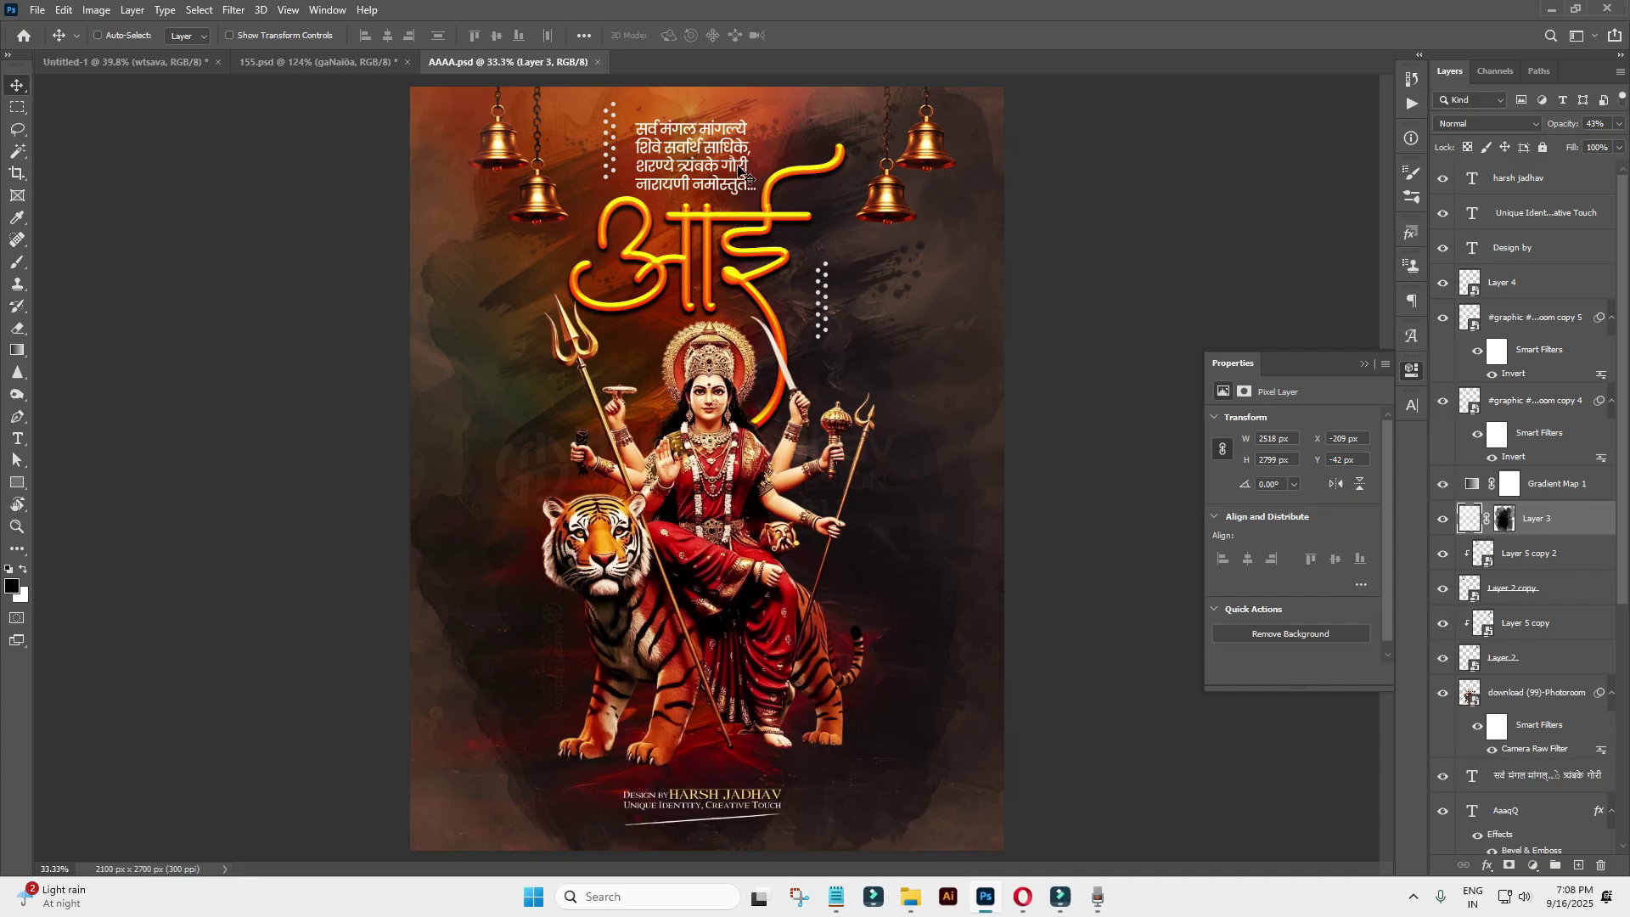
scroll(675, 288, up, 6)
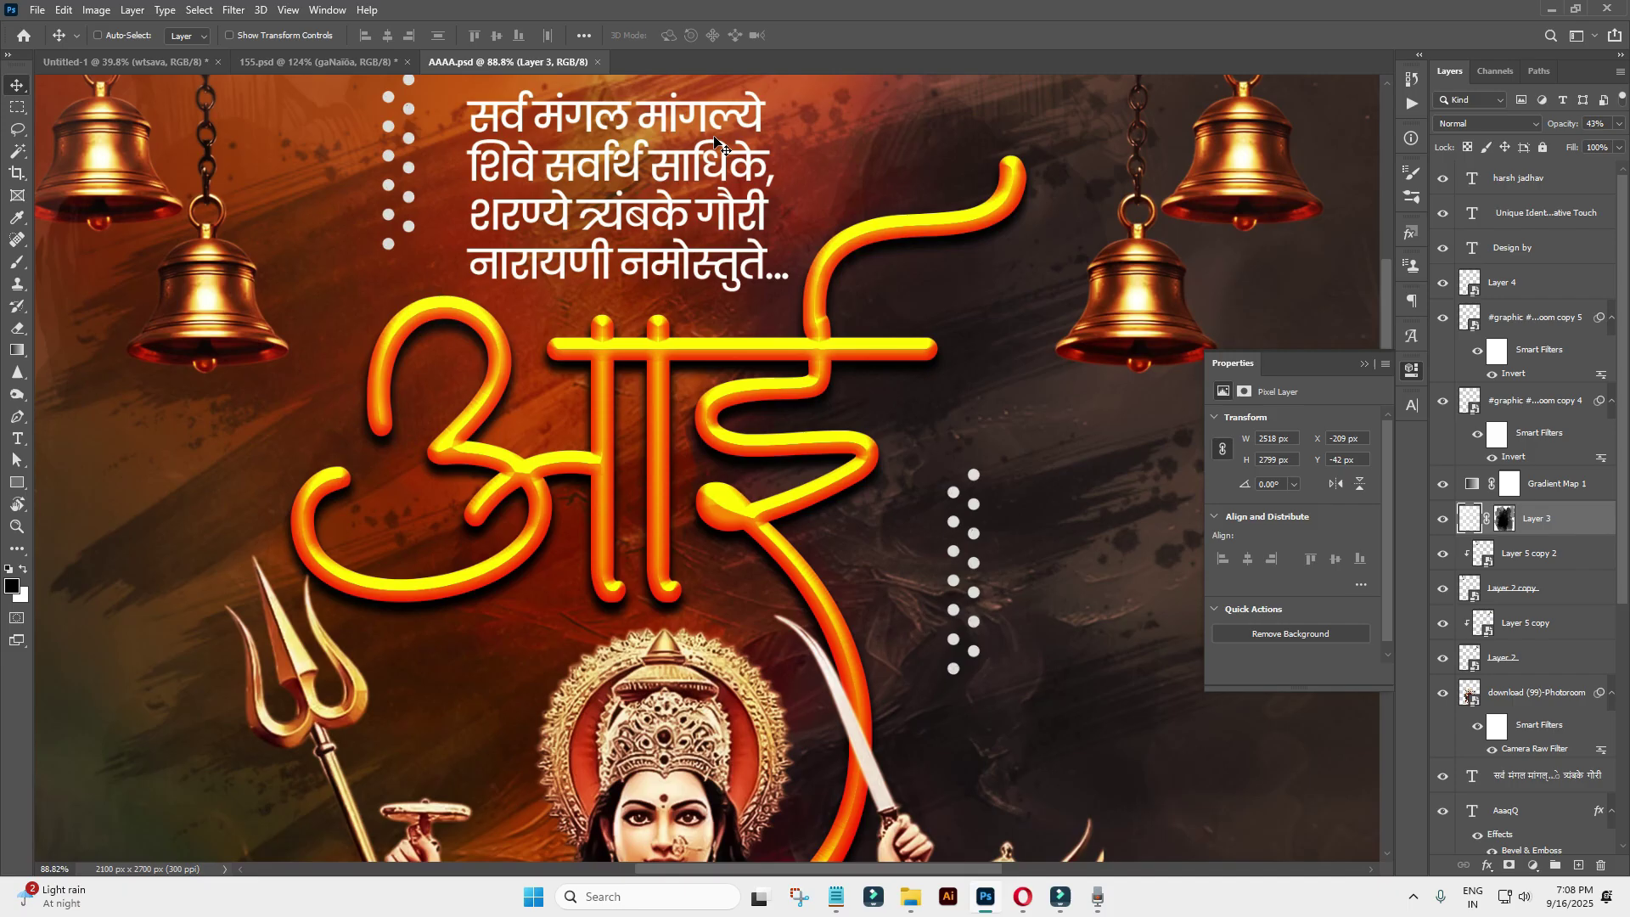
scroll(675, 289, down, 1)
Select the Marathi verse text layer in AAAA.psd and drag it into Untitled-1.
right_click(611, 286)
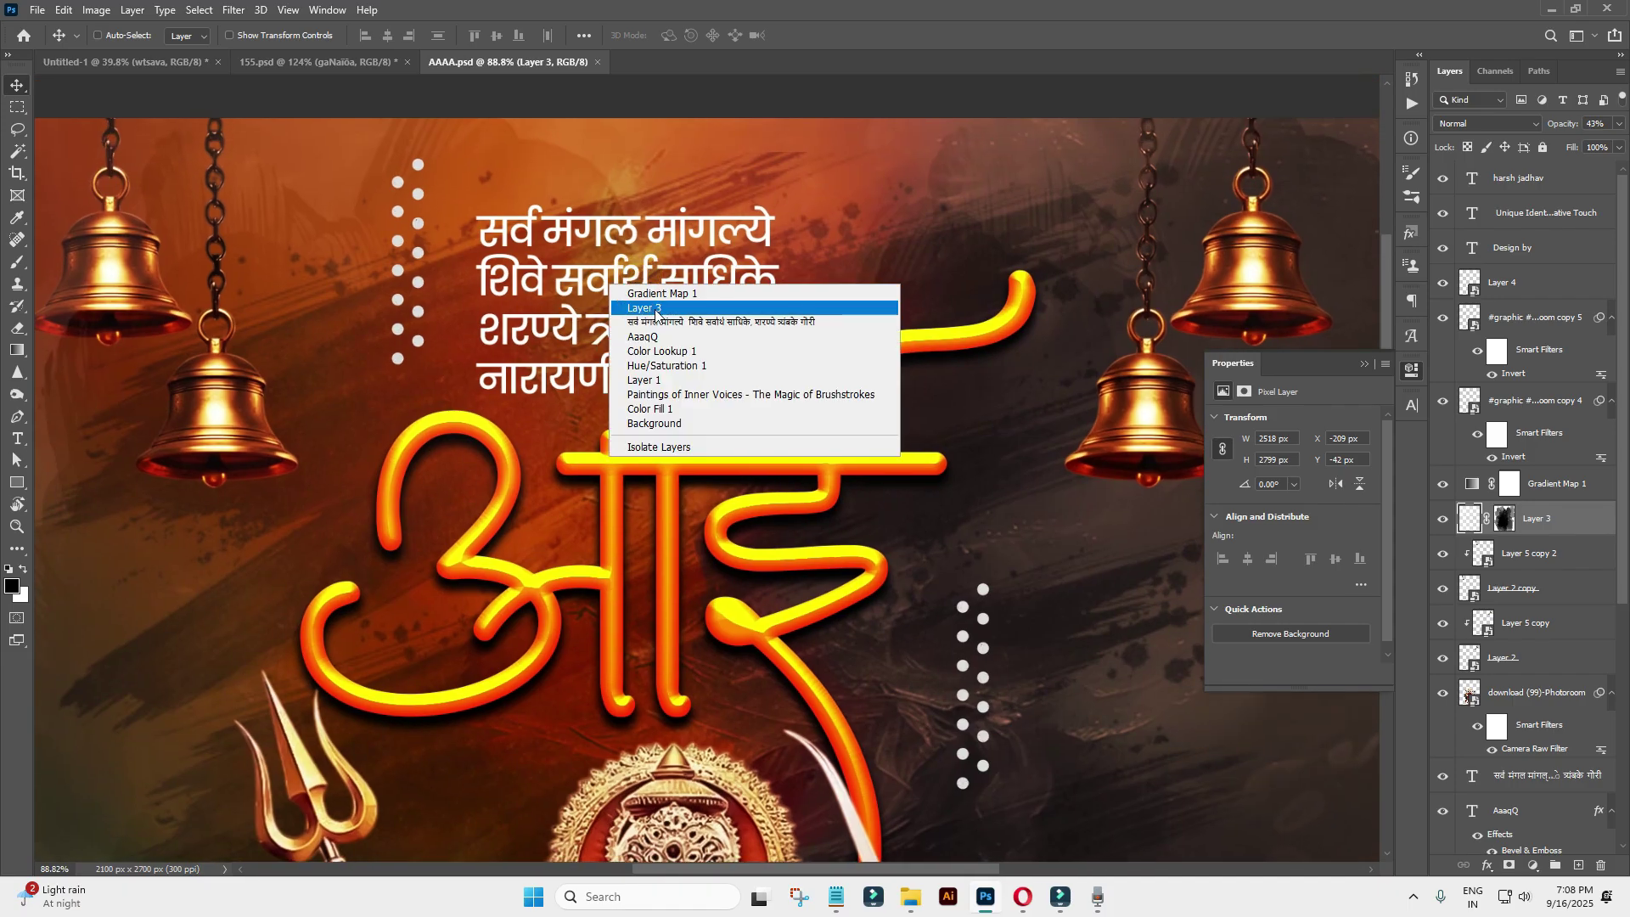
click(661, 324)
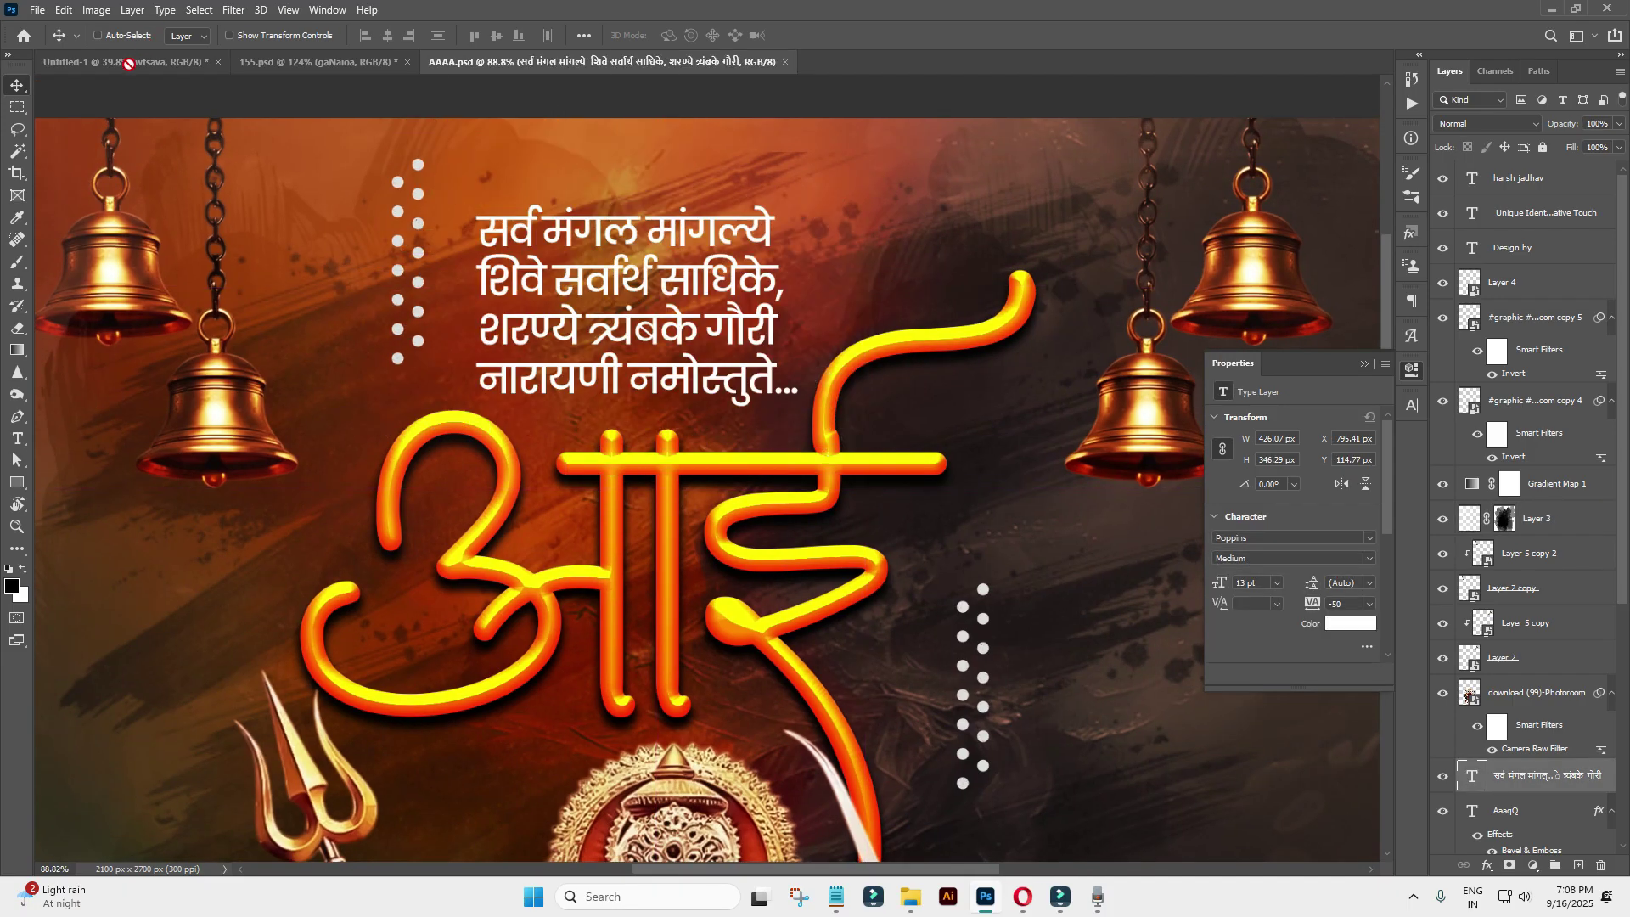
key(ctrl+Tab)
scroll(864, 399, down, 1)
drag(863, 393, 866, 454)
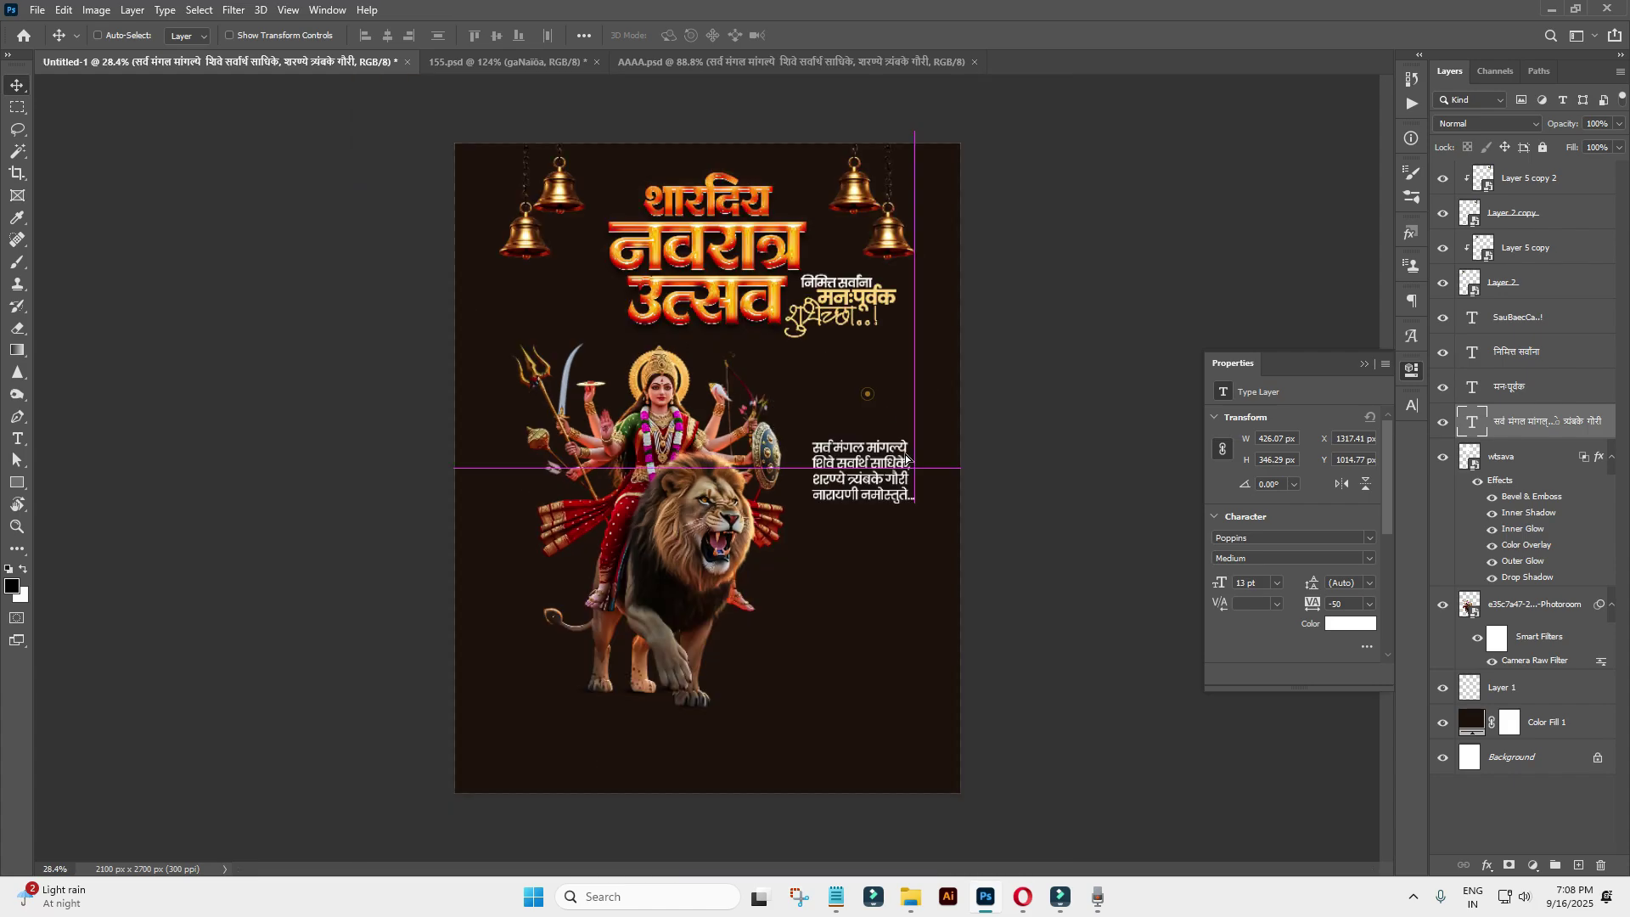
scroll(862, 388, up, 3)
Break the verse after मंगल, सर्वार्थ, शरण्ये and नारायणी, removing leading spaces.
click(874, 472)
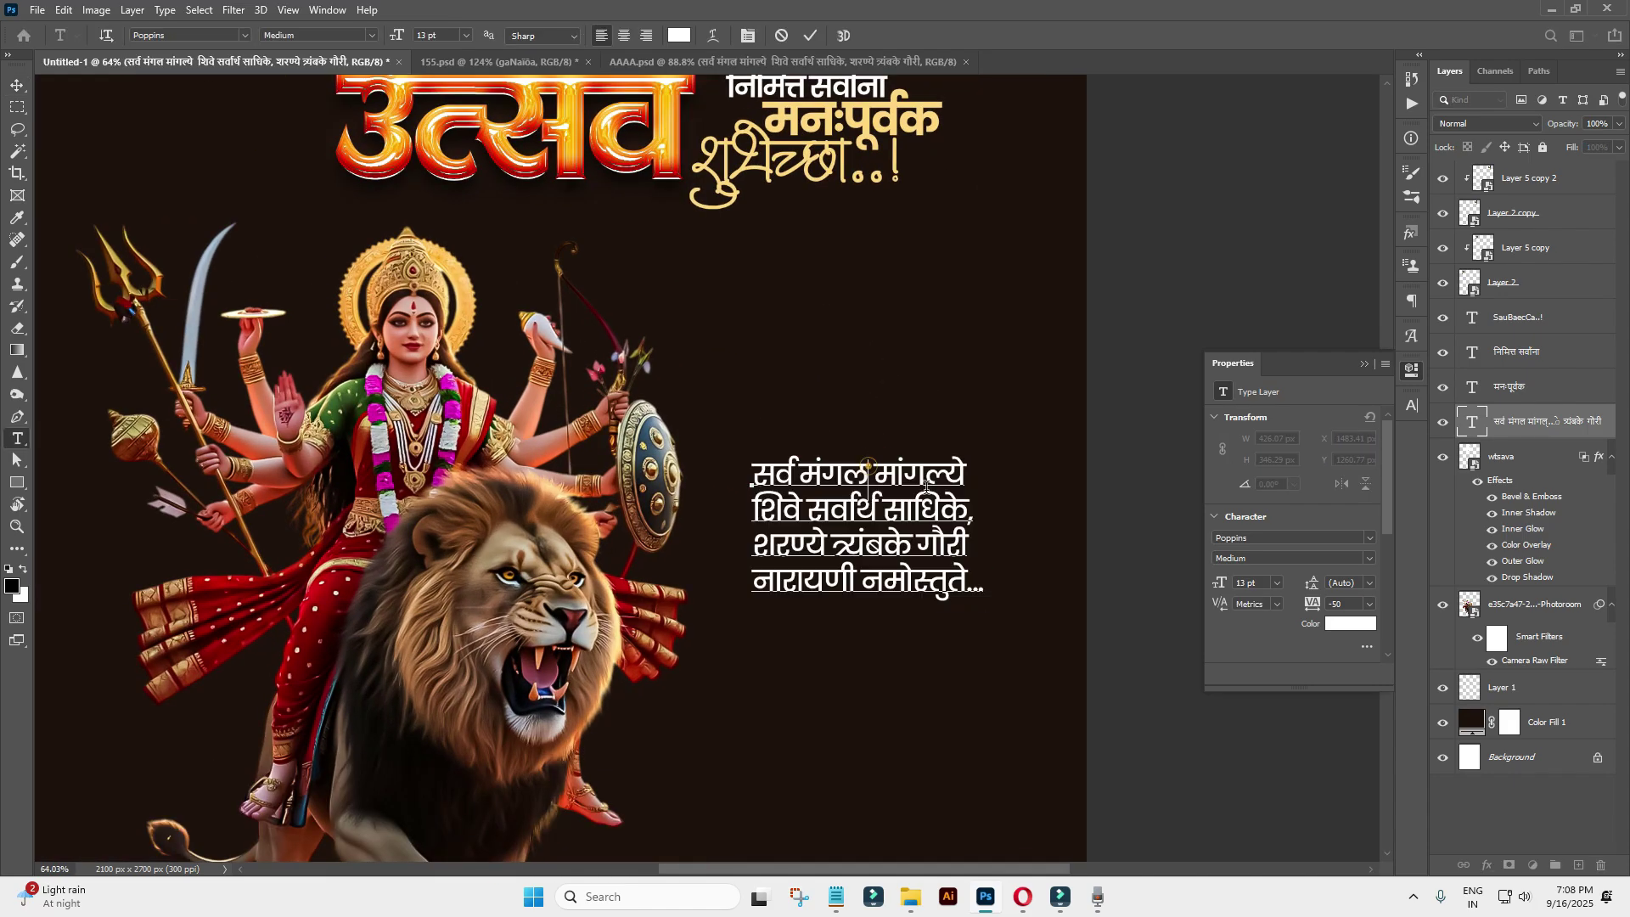
key(Return)
click(879, 544)
key(Return)
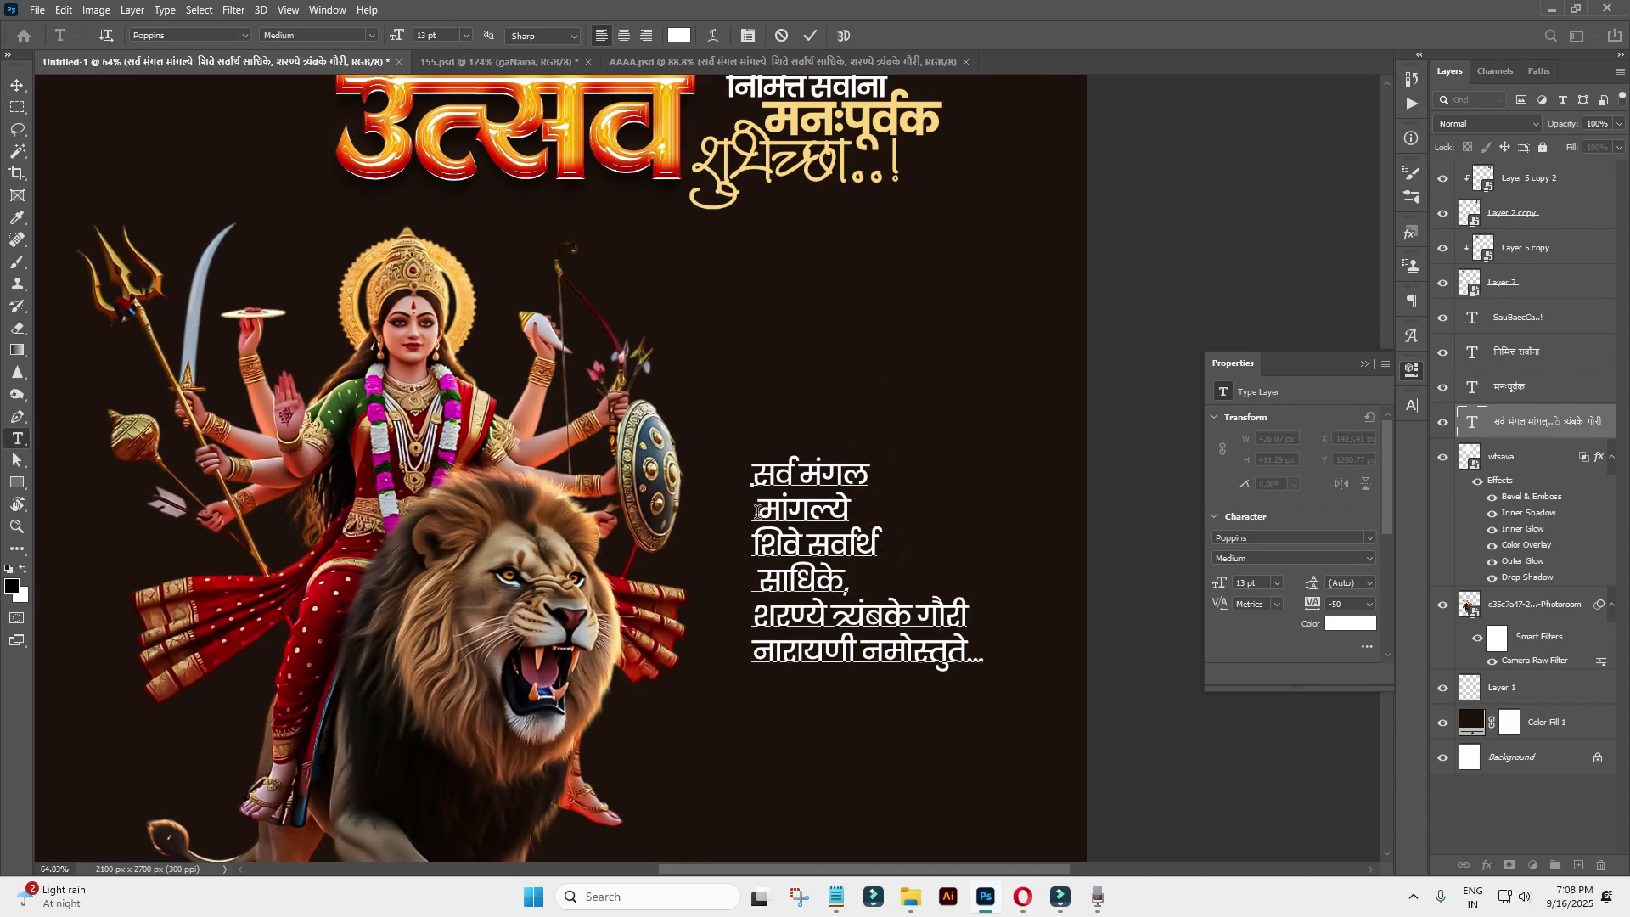
click(752, 506)
key(Delete)
click(750, 582)
key(Delete)
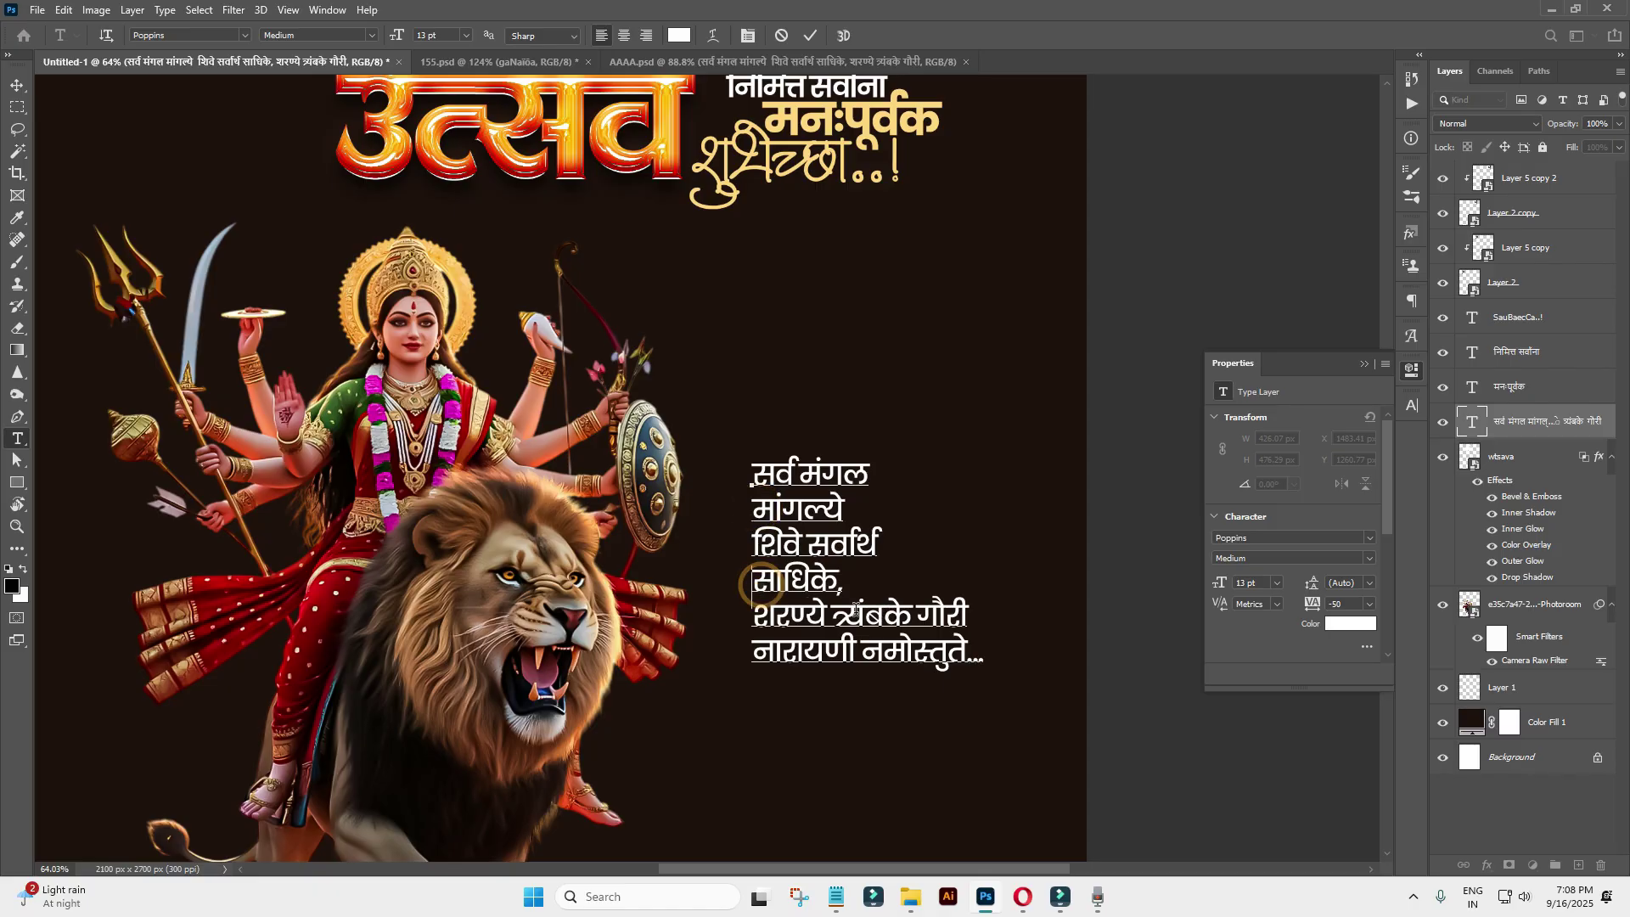
click(839, 612)
key(Return)
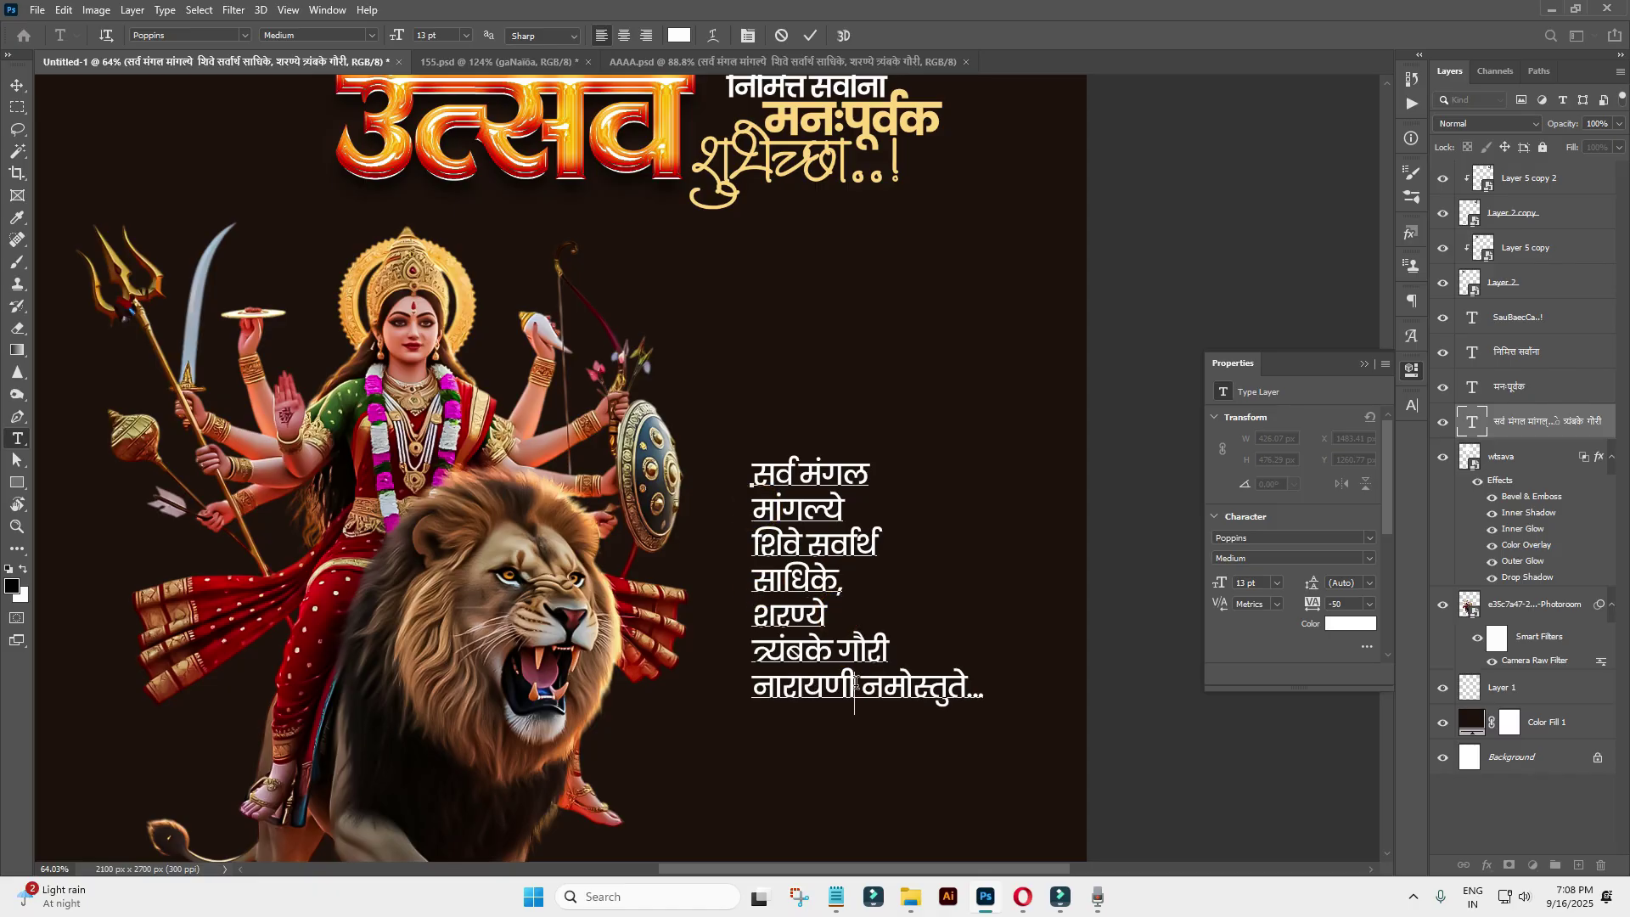
click(856, 684)
key(Return)
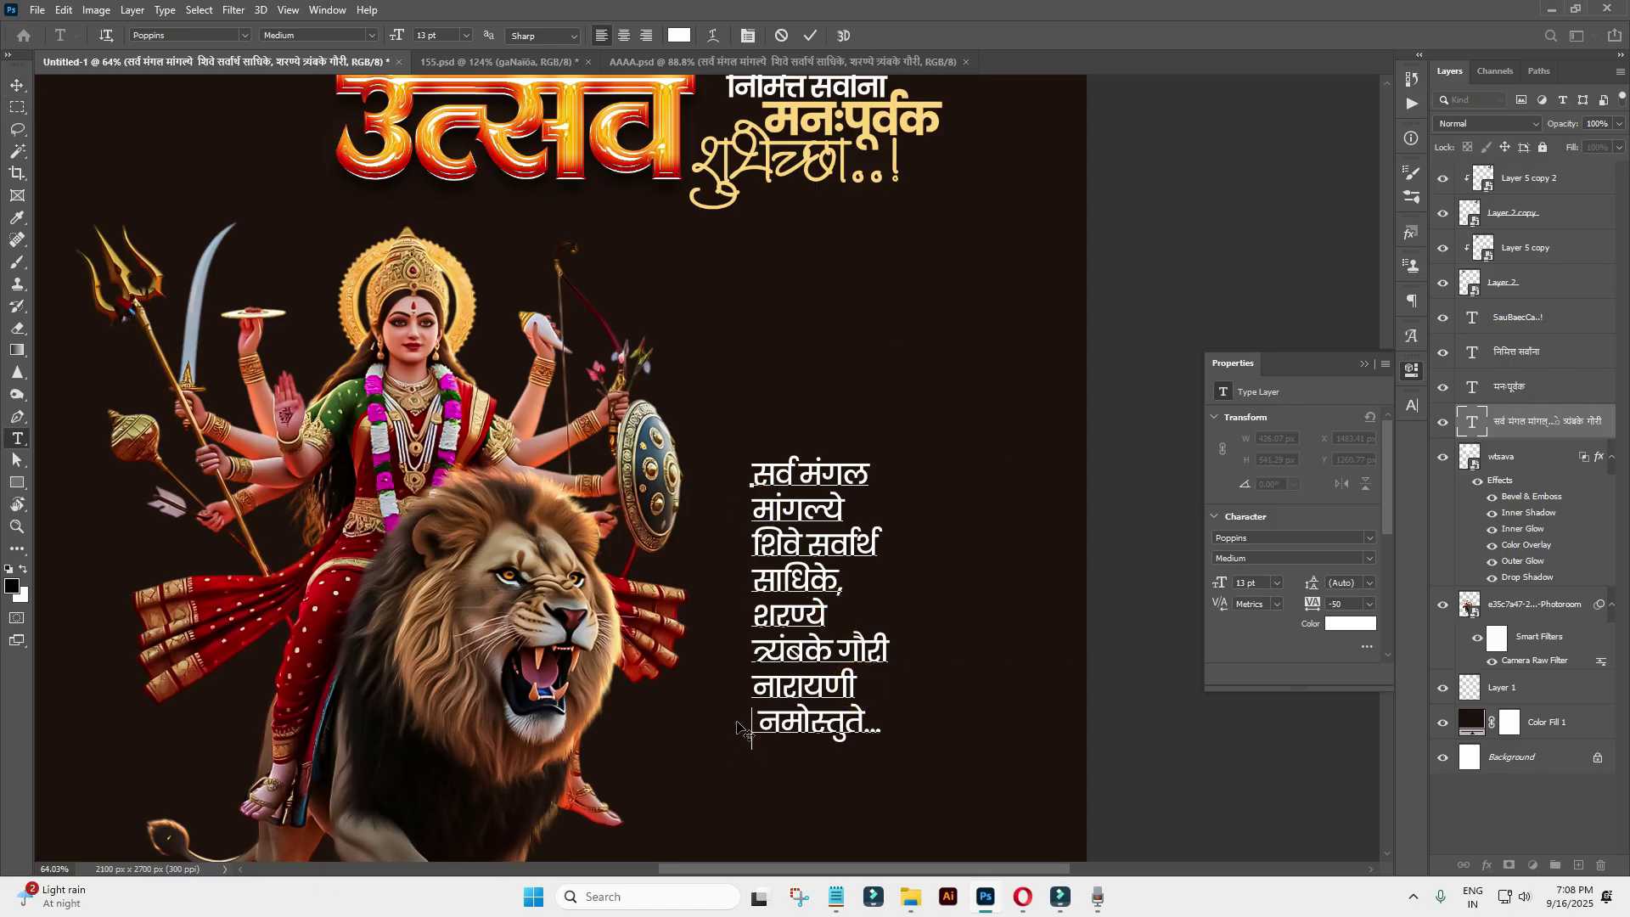
Scale up the verse text block with Free Transform beside the lion.
scroll(805, 450, down, 3)
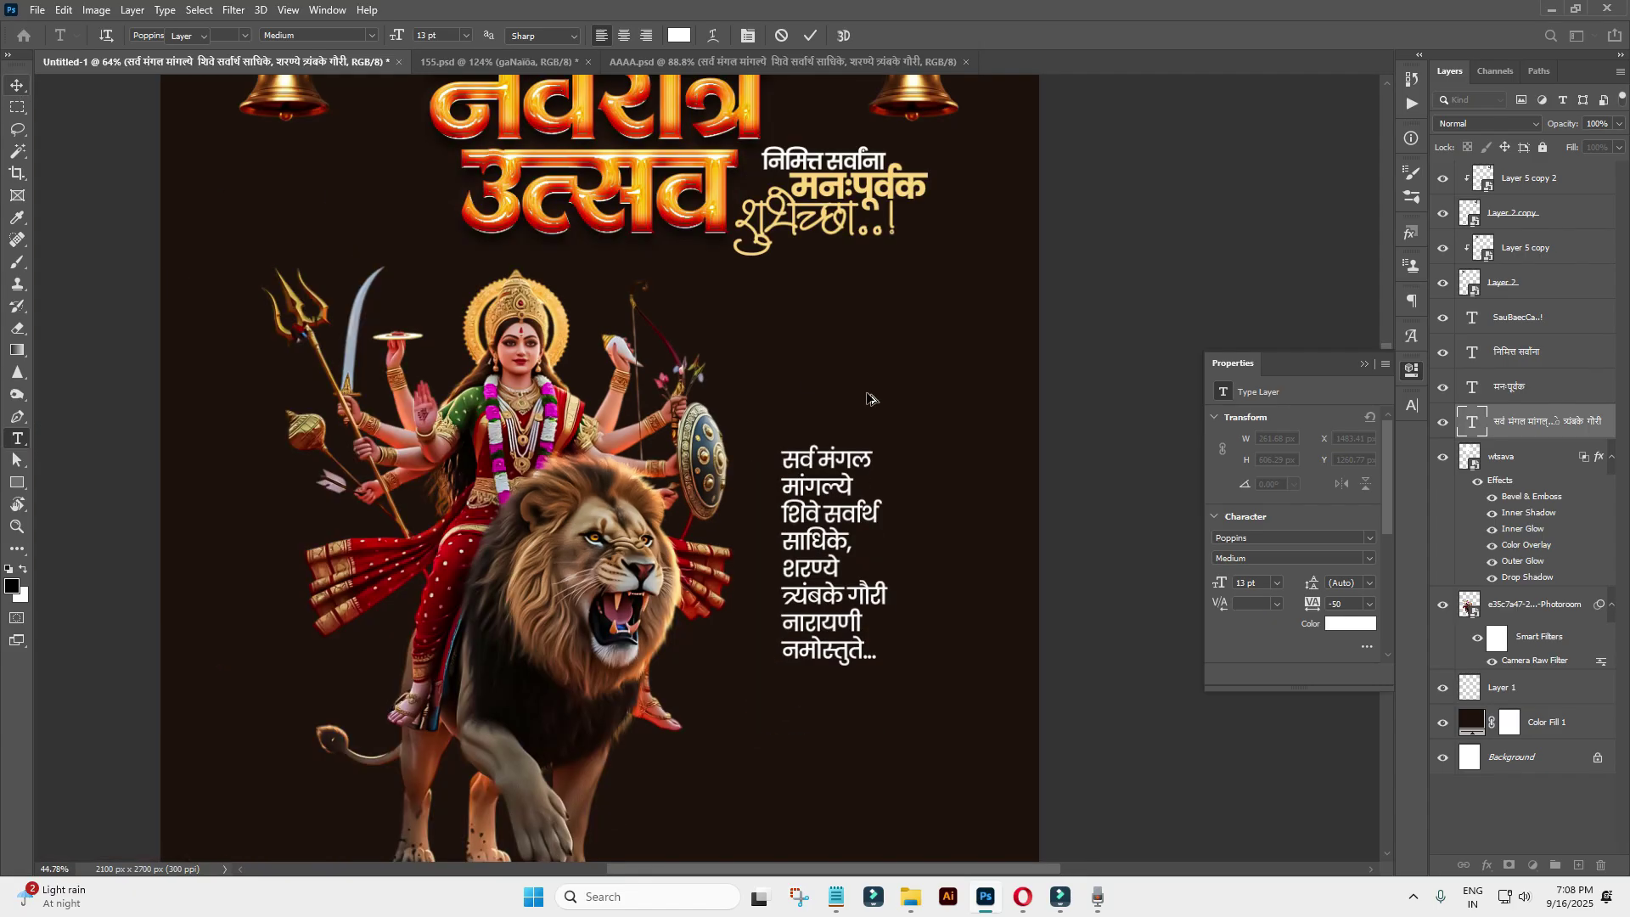
scroll(805, 450, down, 3)
key(ctrl+t)
drag(839, 502, 849, 539)
key(Return)
scroll(828, 526, up, 5)
scroll(764, 467, down, 4)
scroll(728, 394, up, 4)
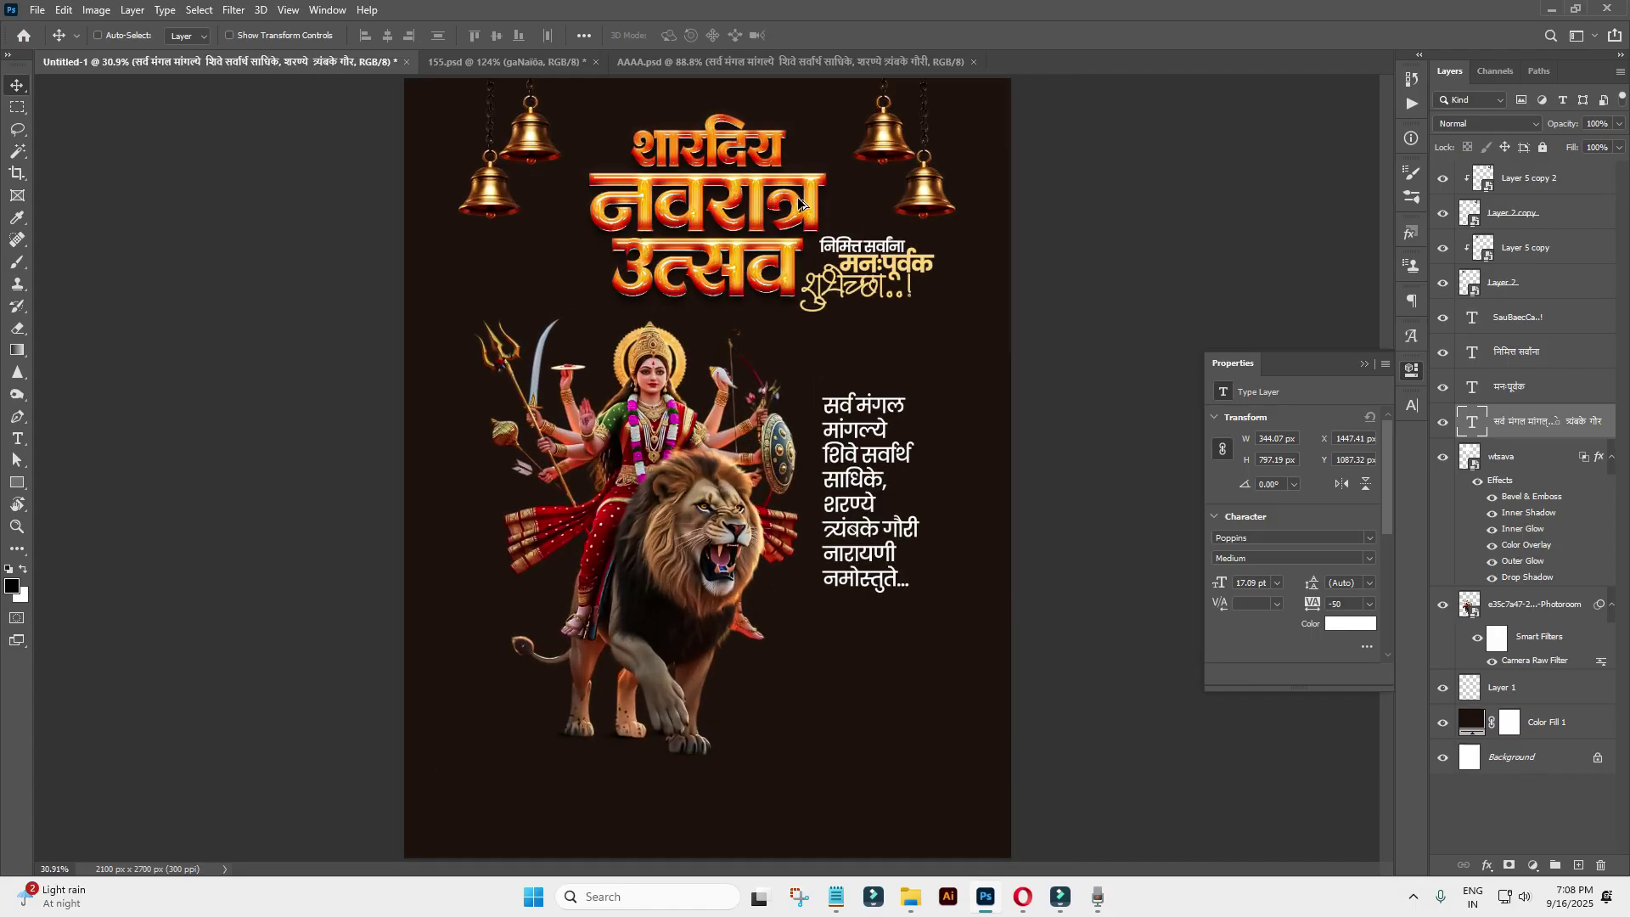
scroll(729, 394, down, 4)
scroll(790, 316, up, 2)
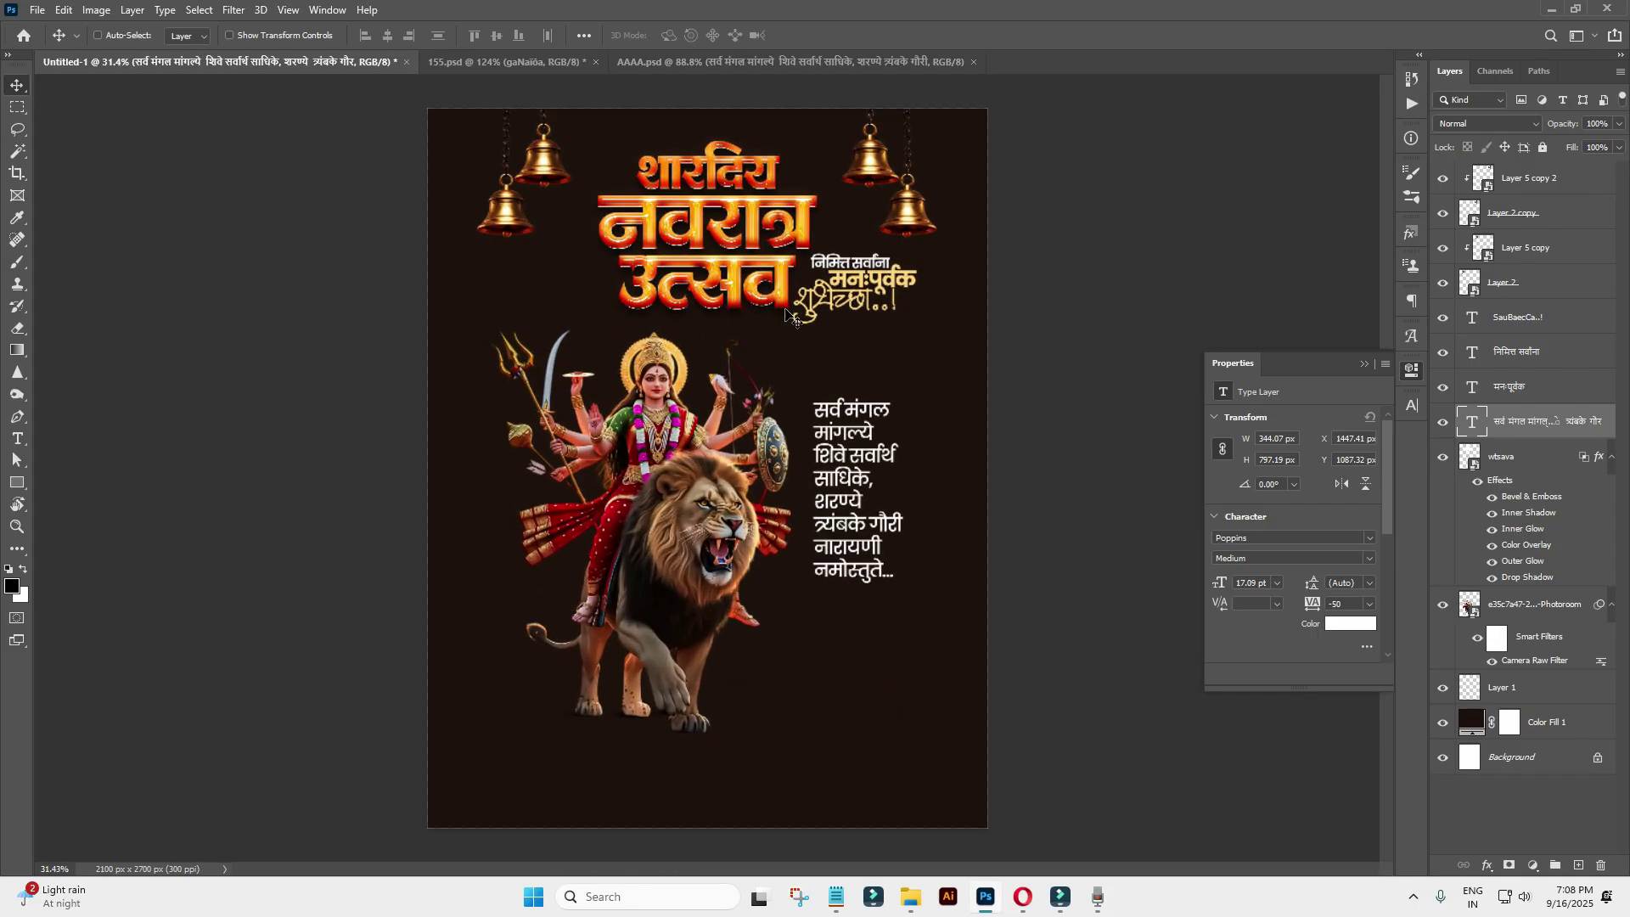
scroll(877, 292, up, 2)
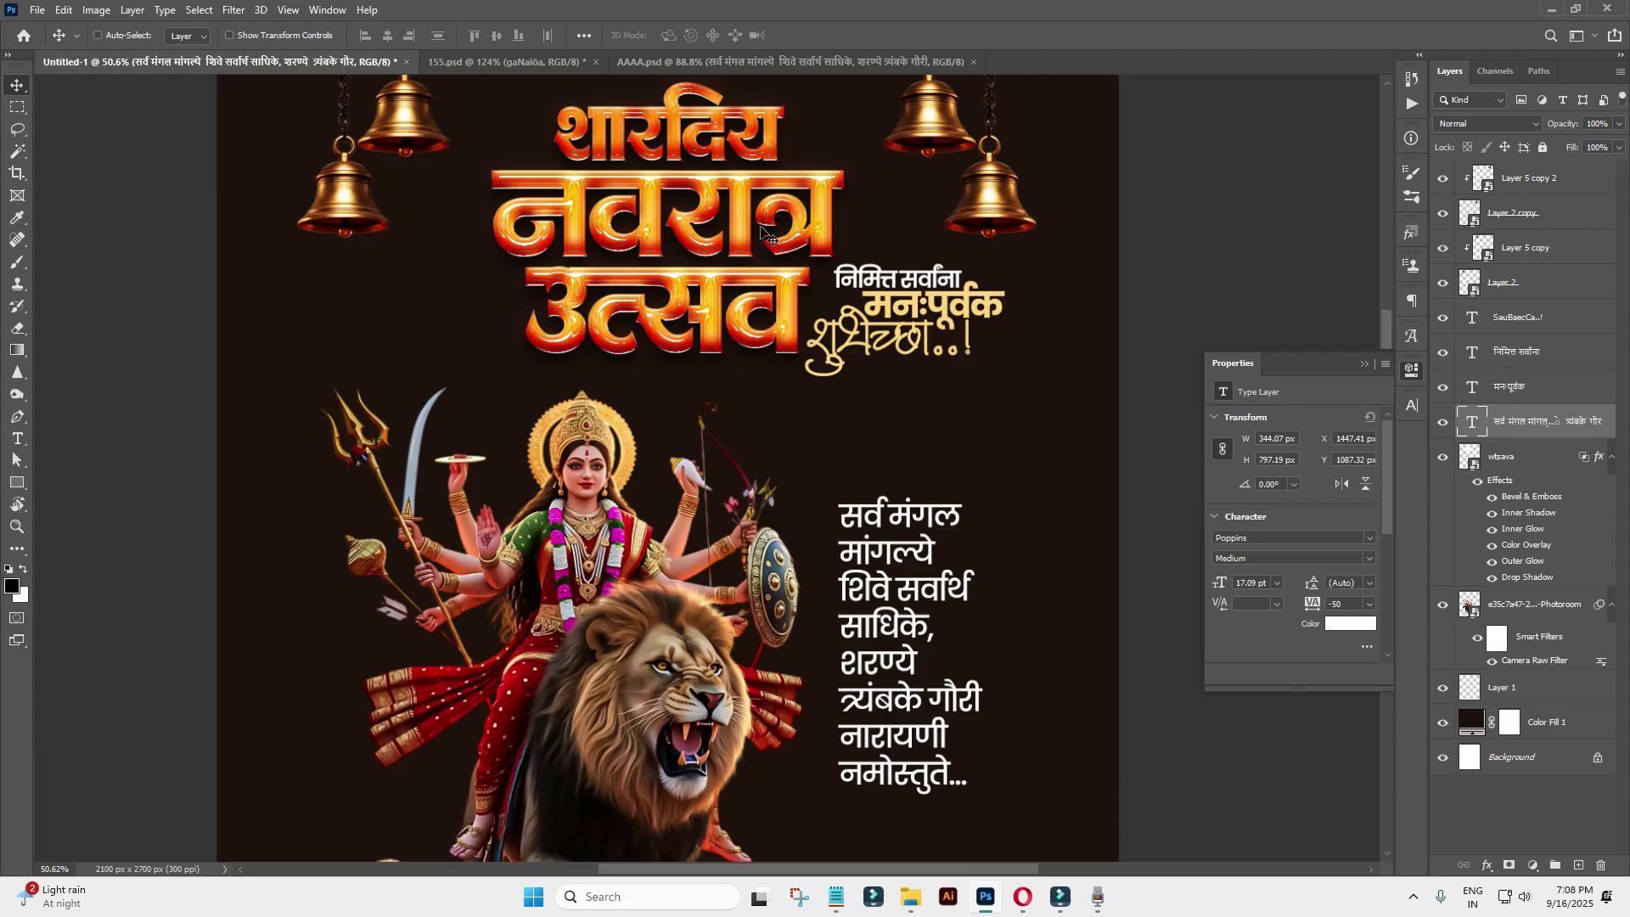
scroll(769, 413, down, 2)
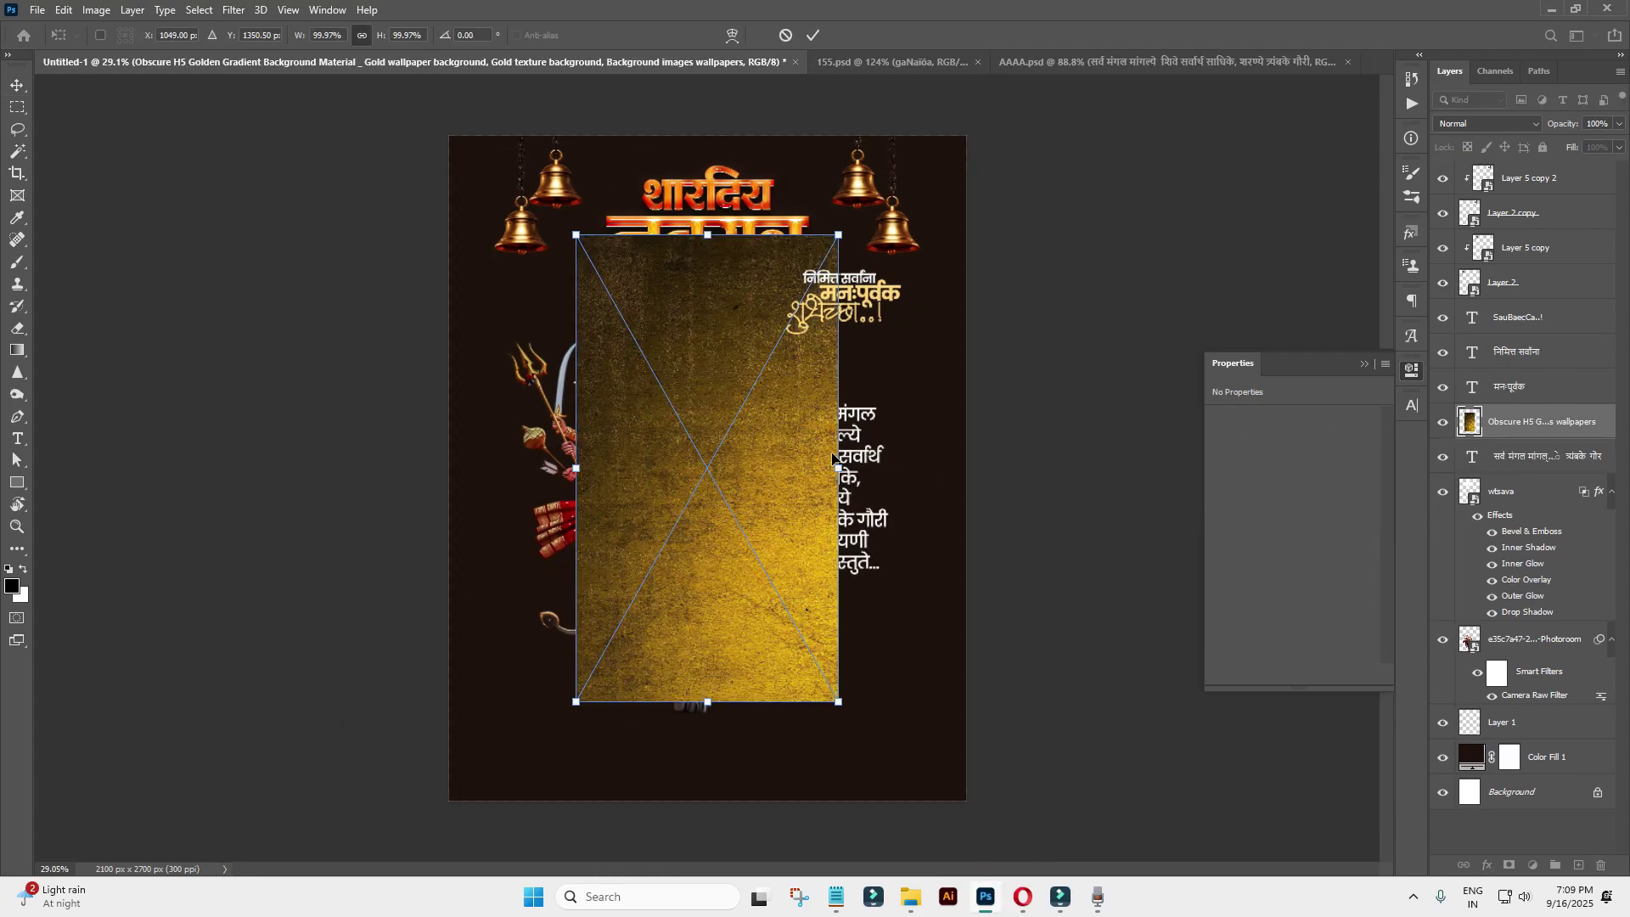
Enlarge the gold texture, move its layer beneath the artwork, and fade it to 30% opacity.
drag(838, 465, 899, 456)
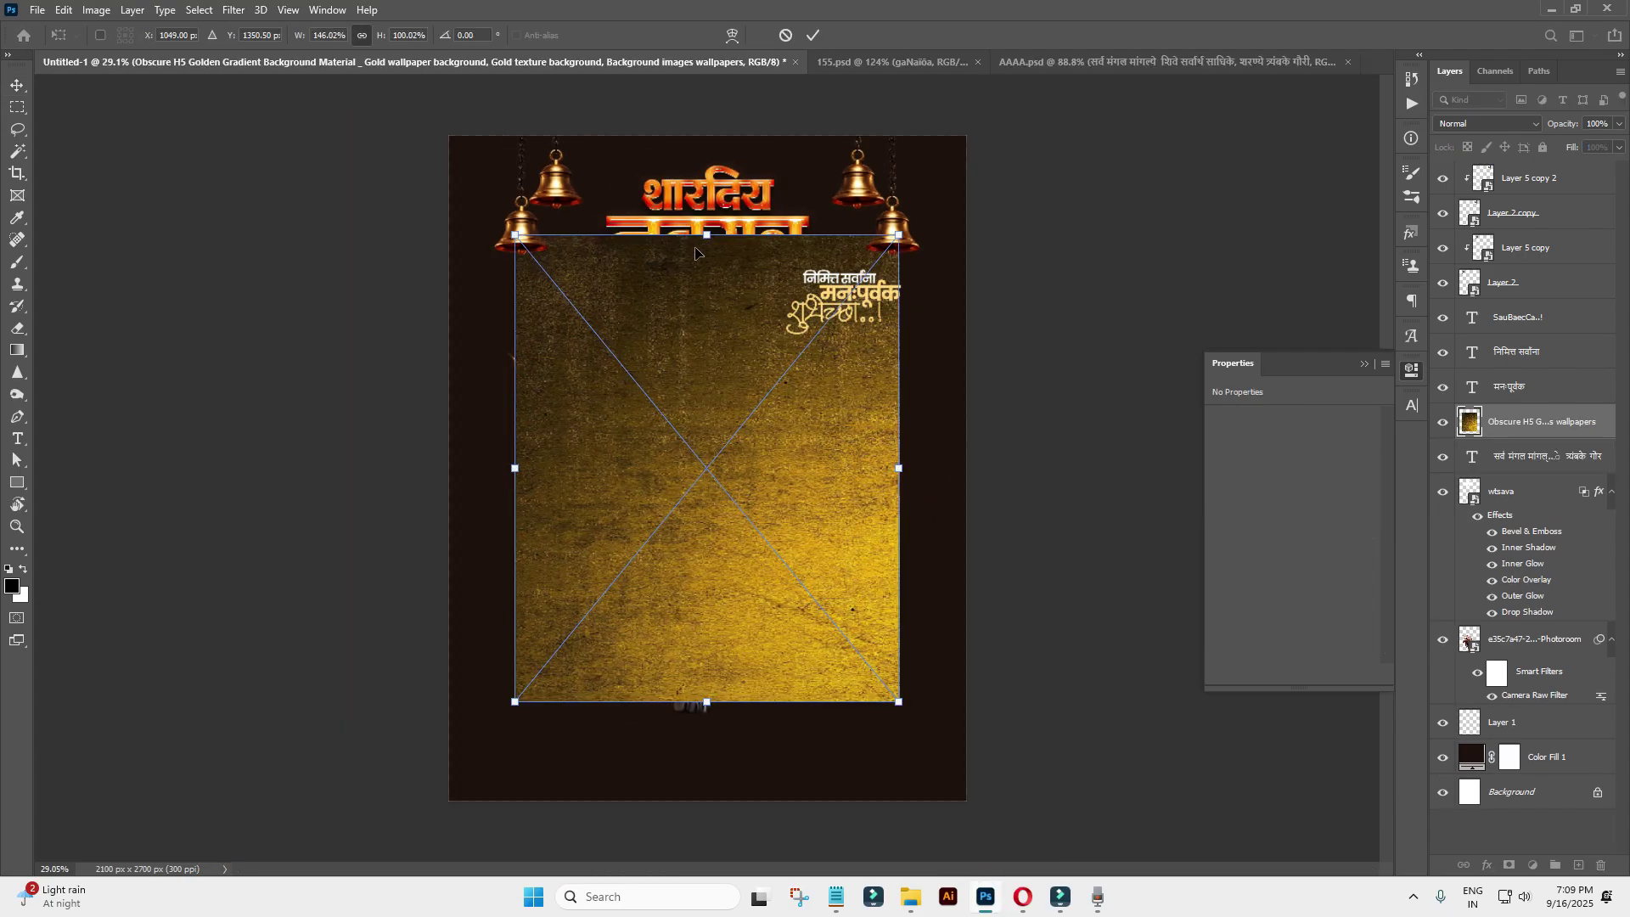
drag(705, 217, 705, 166)
key(Return)
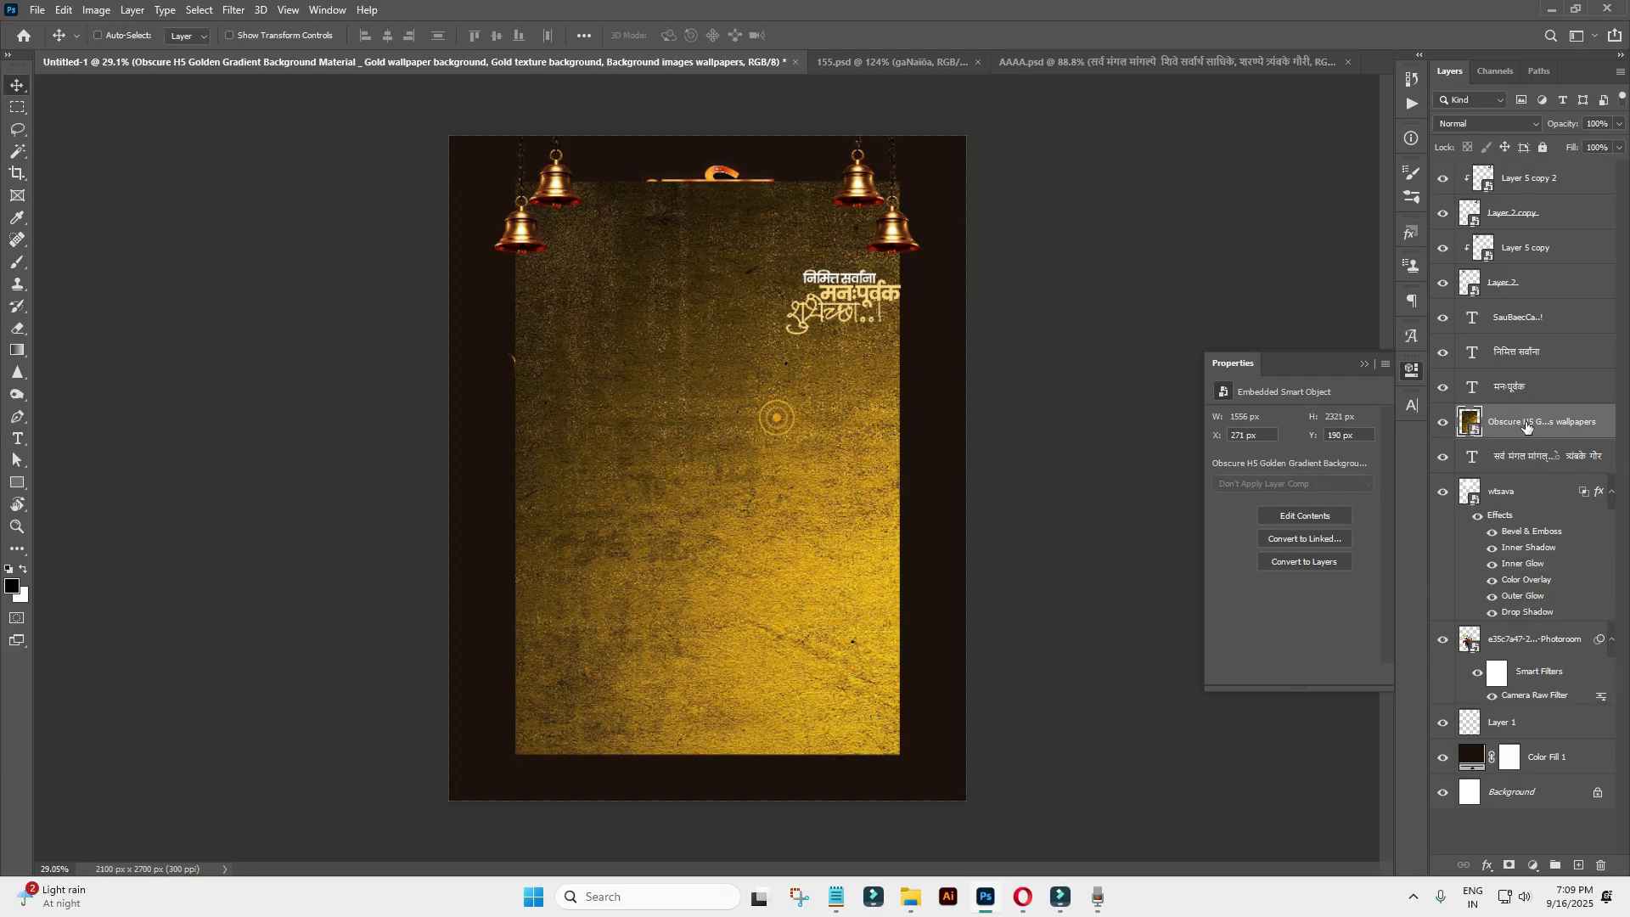
drag(1528, 422, 1520, 739)
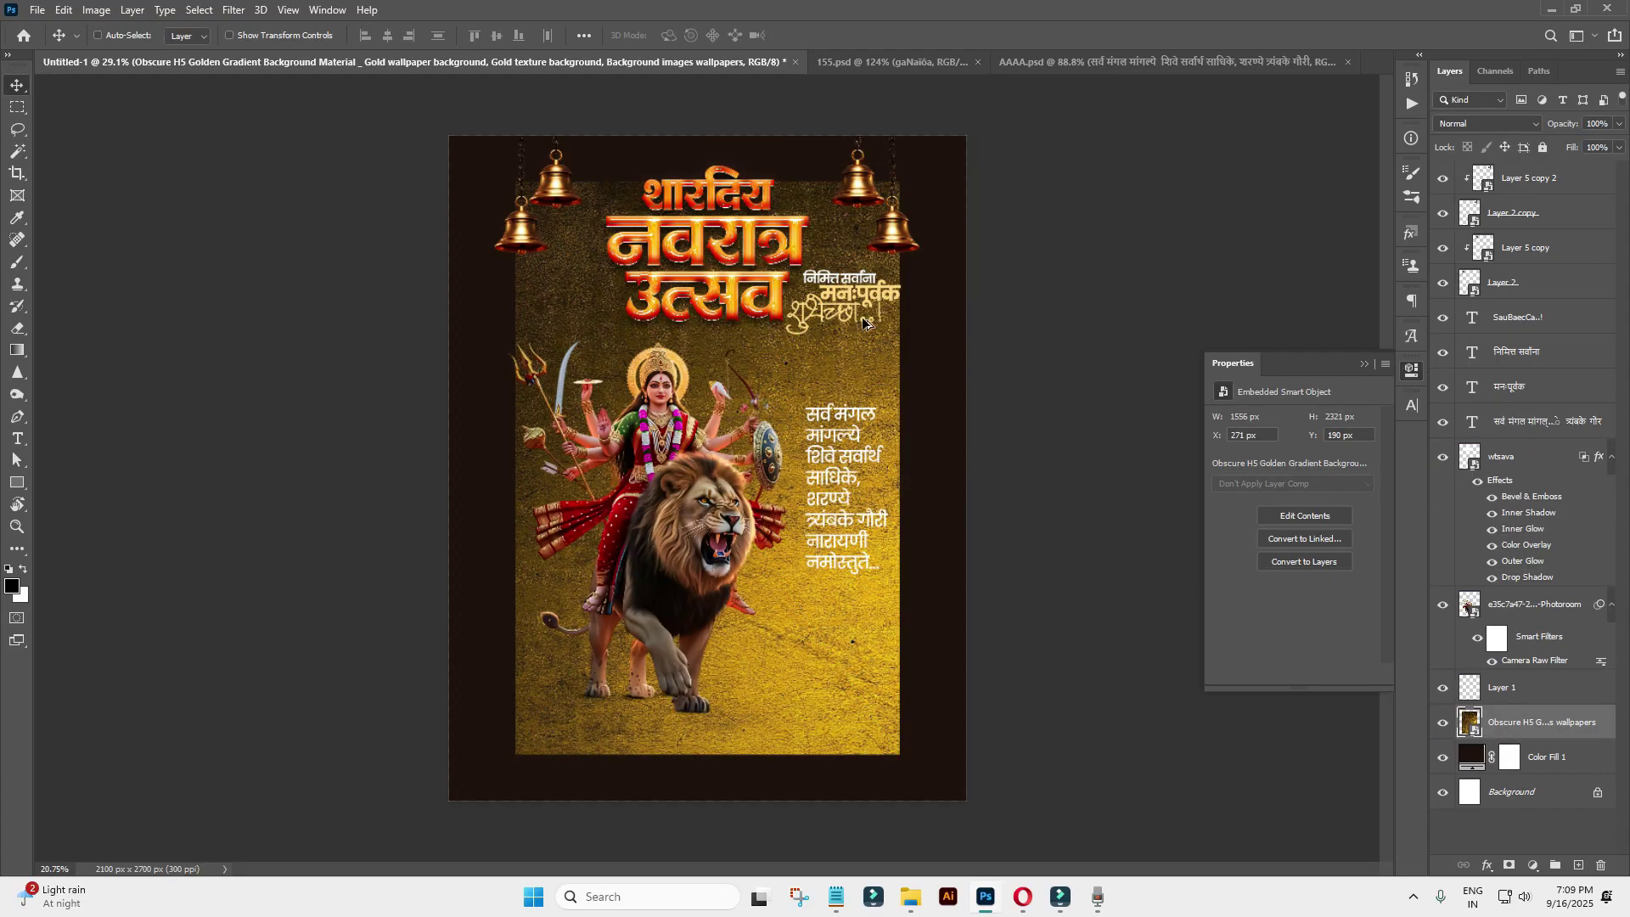
scroll(1188, 593, down, 1)
mouse_move(1568, 124)
mouse_down()
mouse_move(1502, 150)
mouse_move(1515, 150)
mouse_up()
scroll(840, 391, down, 1)
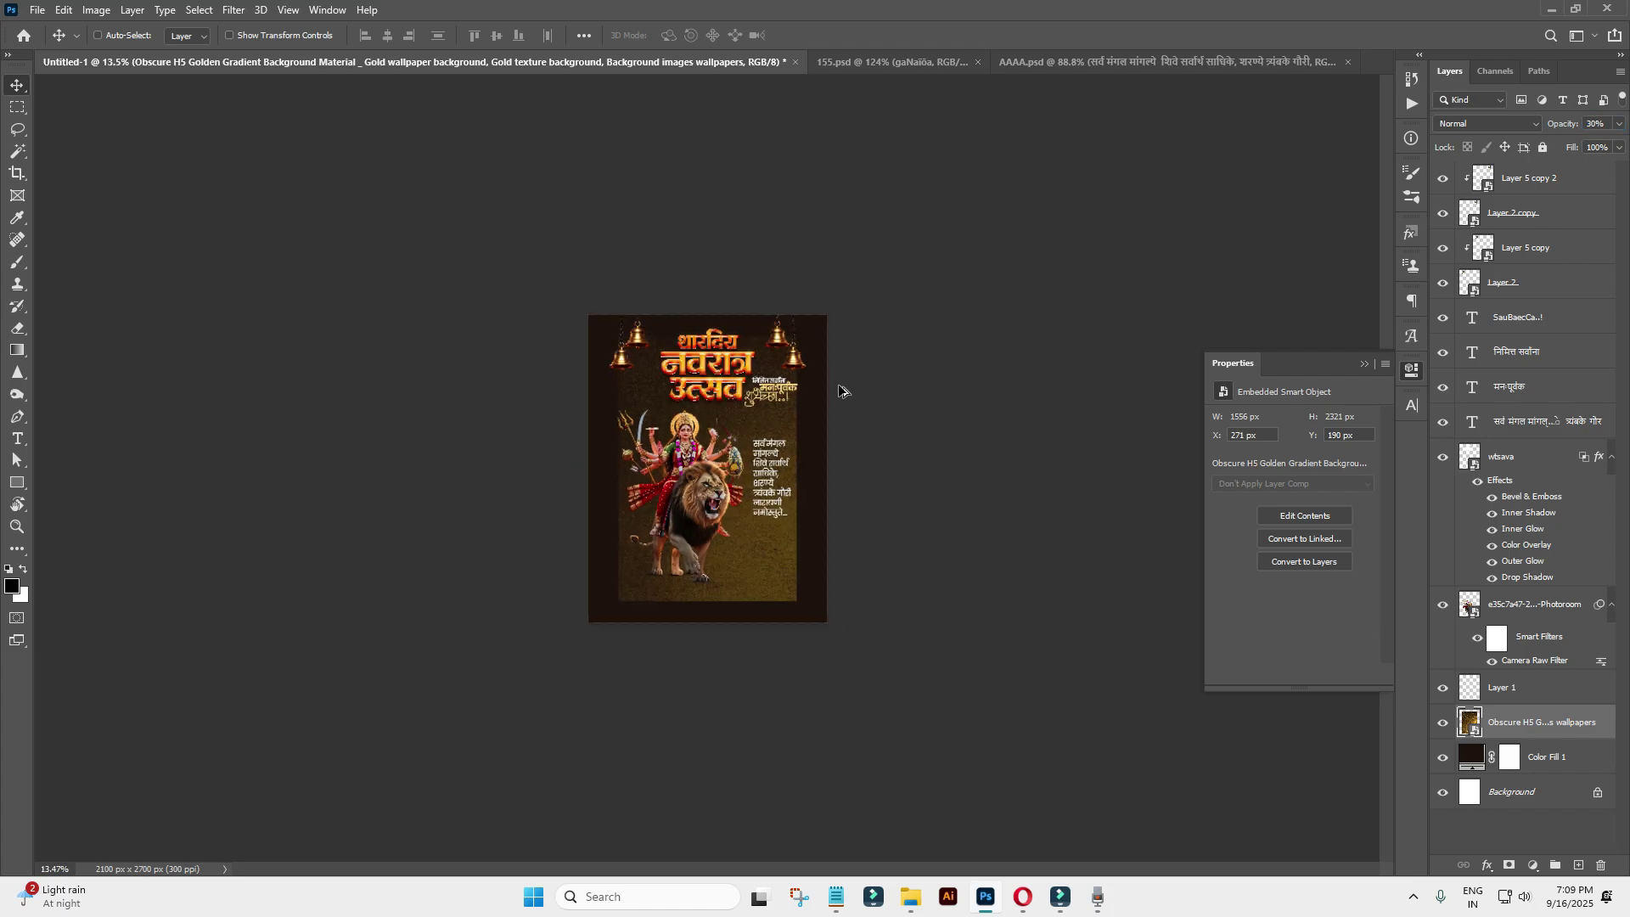
Resize the gold texture again to cover the full poster width and height.
key(ctrl+t)
drag(795, 466, 822, 460)
drag(709, 320, 709, 315)
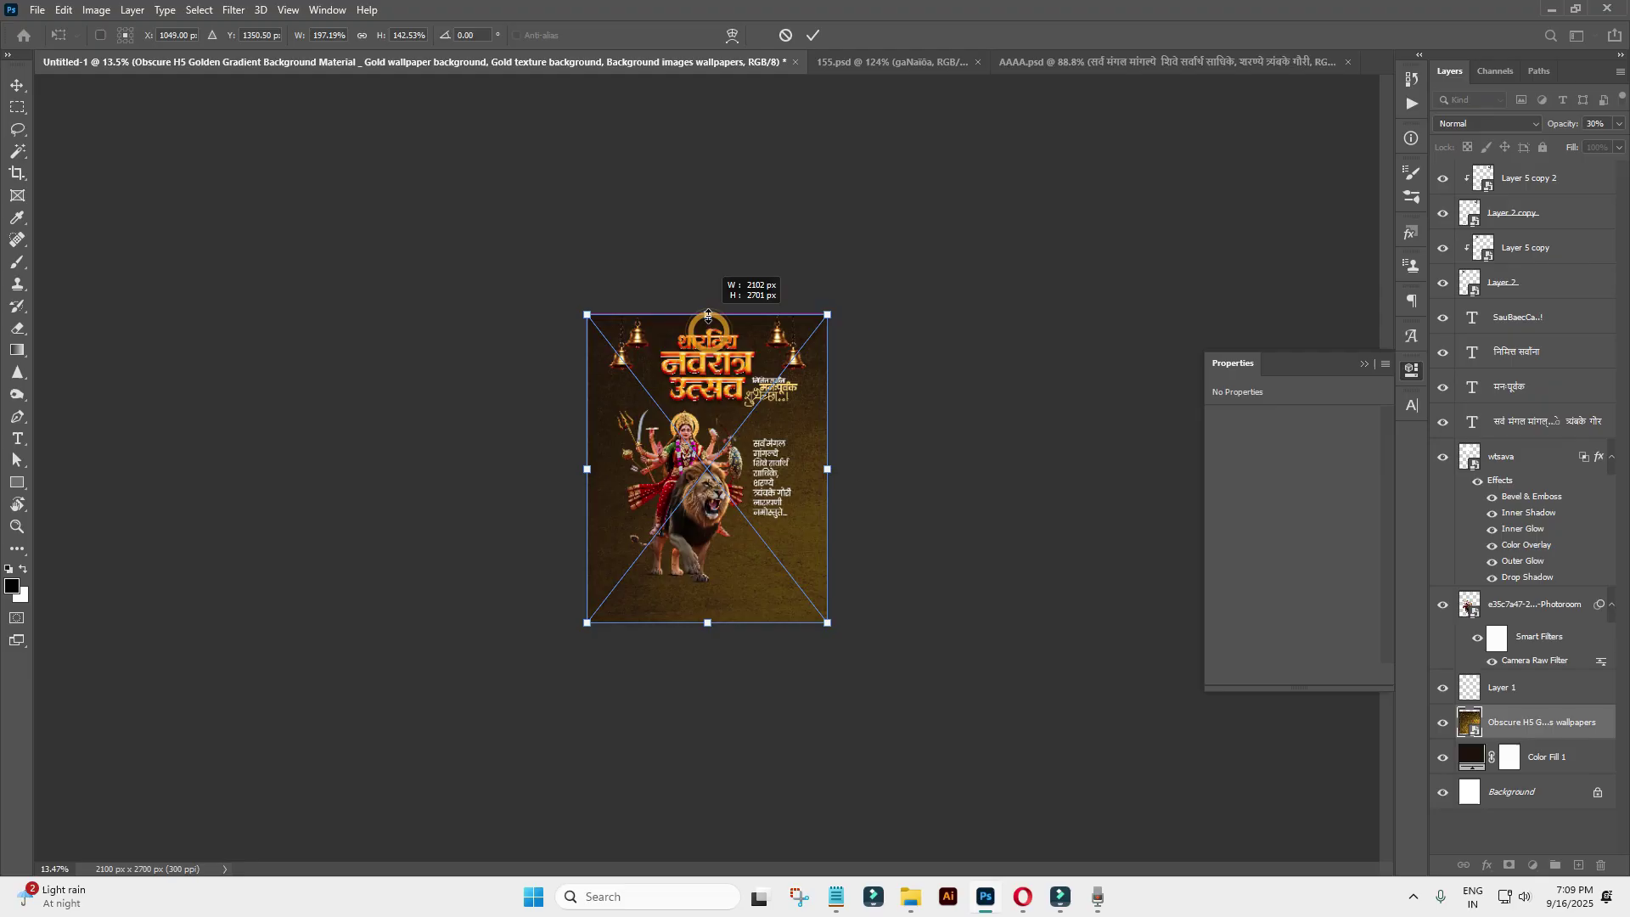
key(Return)
scroll(768, 301, up, 3)
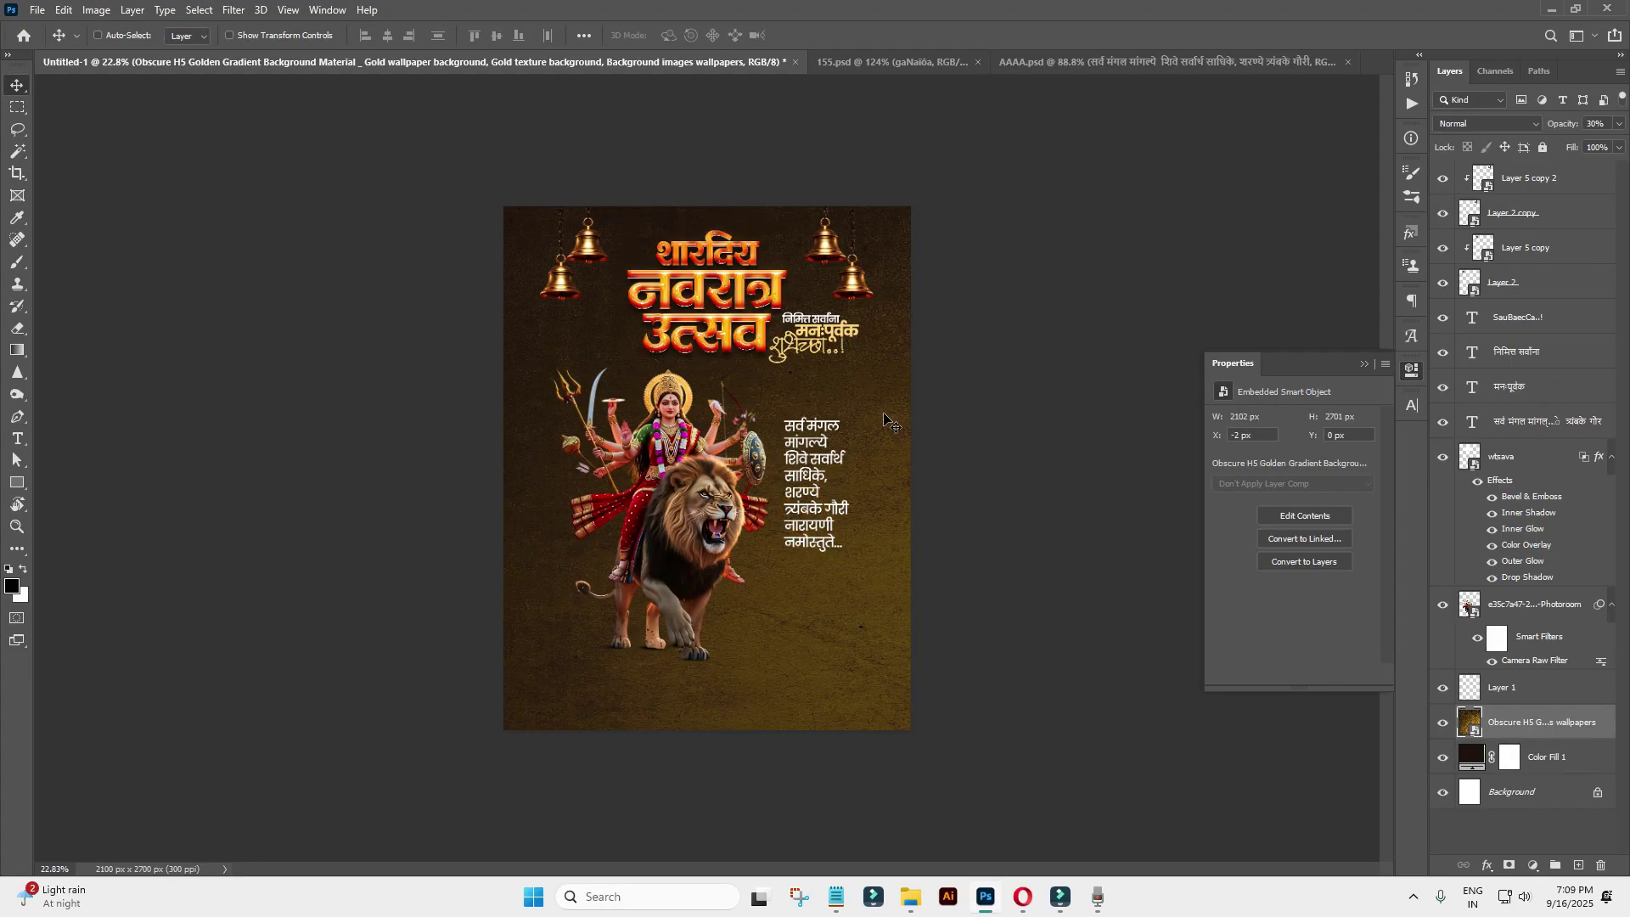
scroll(889, 422, up, 3)
scroll(889, 422, up, 2)
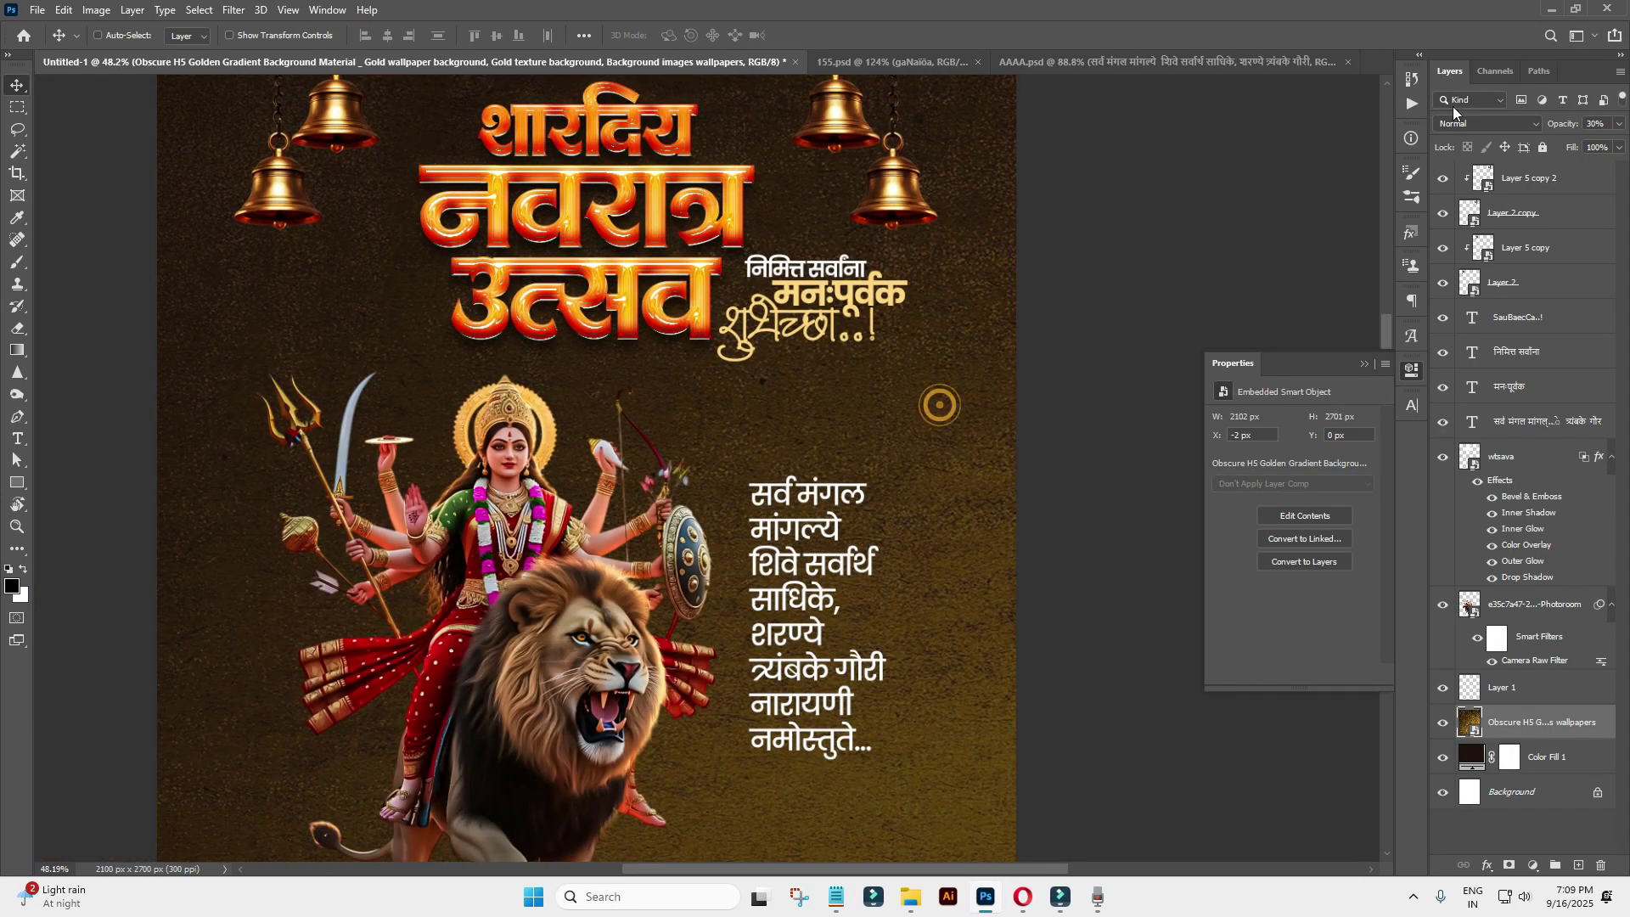
Open and scroll through the list of recorded actions.
click(1414, 104)
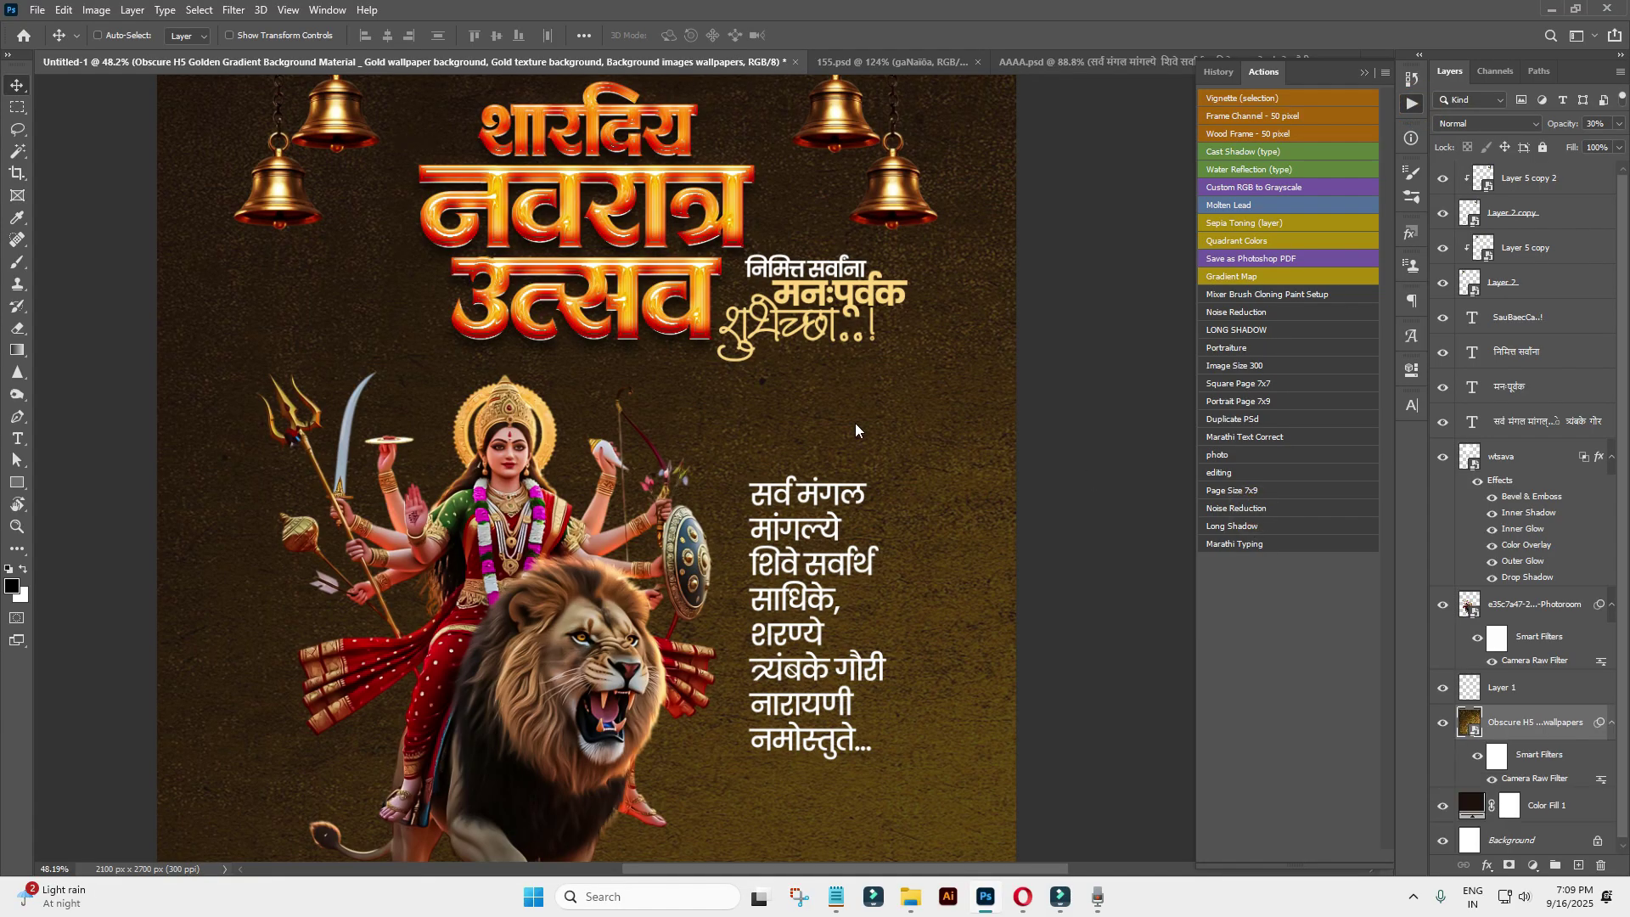
scroll(911, 439, down, 3)
scroll(913, 433, up, 3)
scroll(915, 427, up, 2)
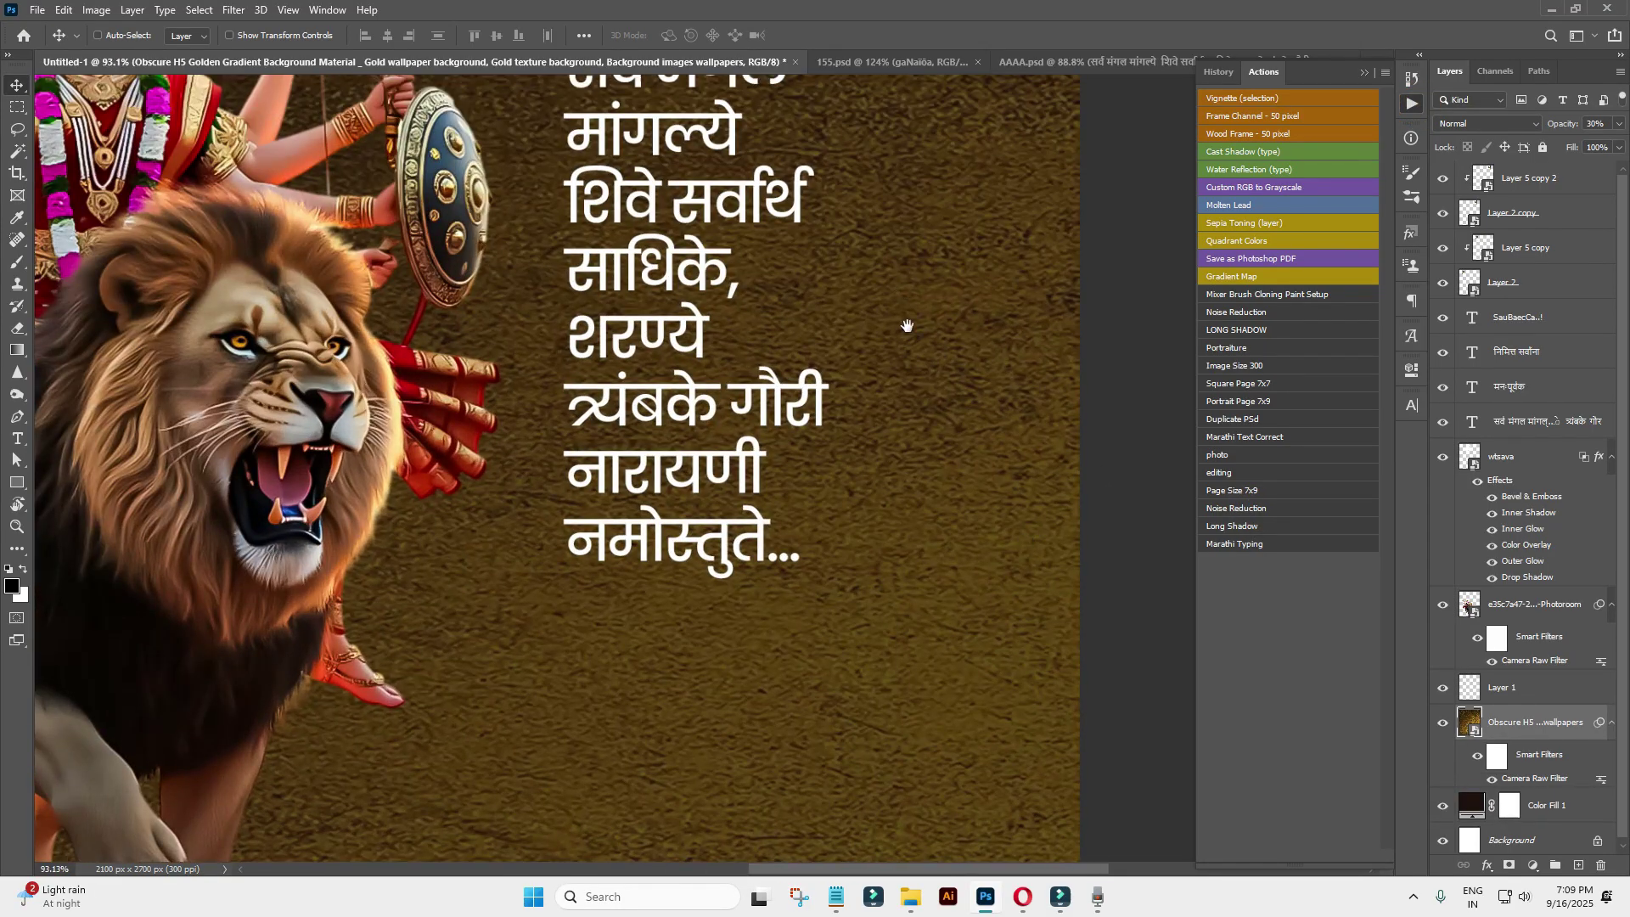
scroll(917, 422, up, 2)
scroll(917, 422, down, 4)
scroll(704, 399, up, 3)
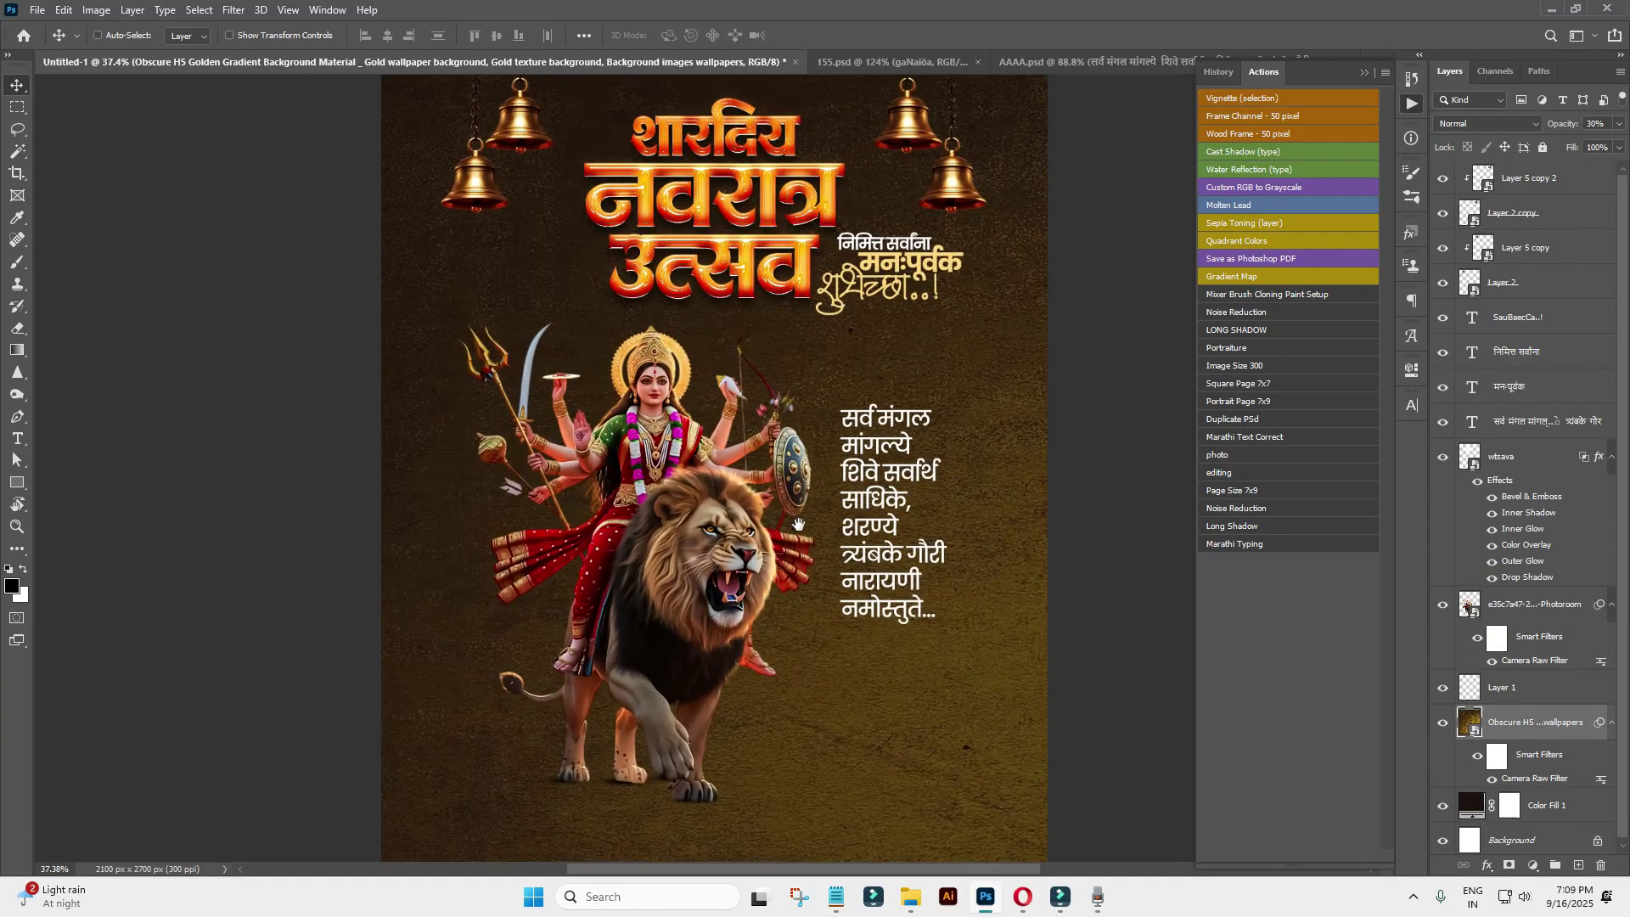
scroll(701, 395, down, 2)
scroll(701, 395, down, 2)
scroll(671, 307, up, 2)
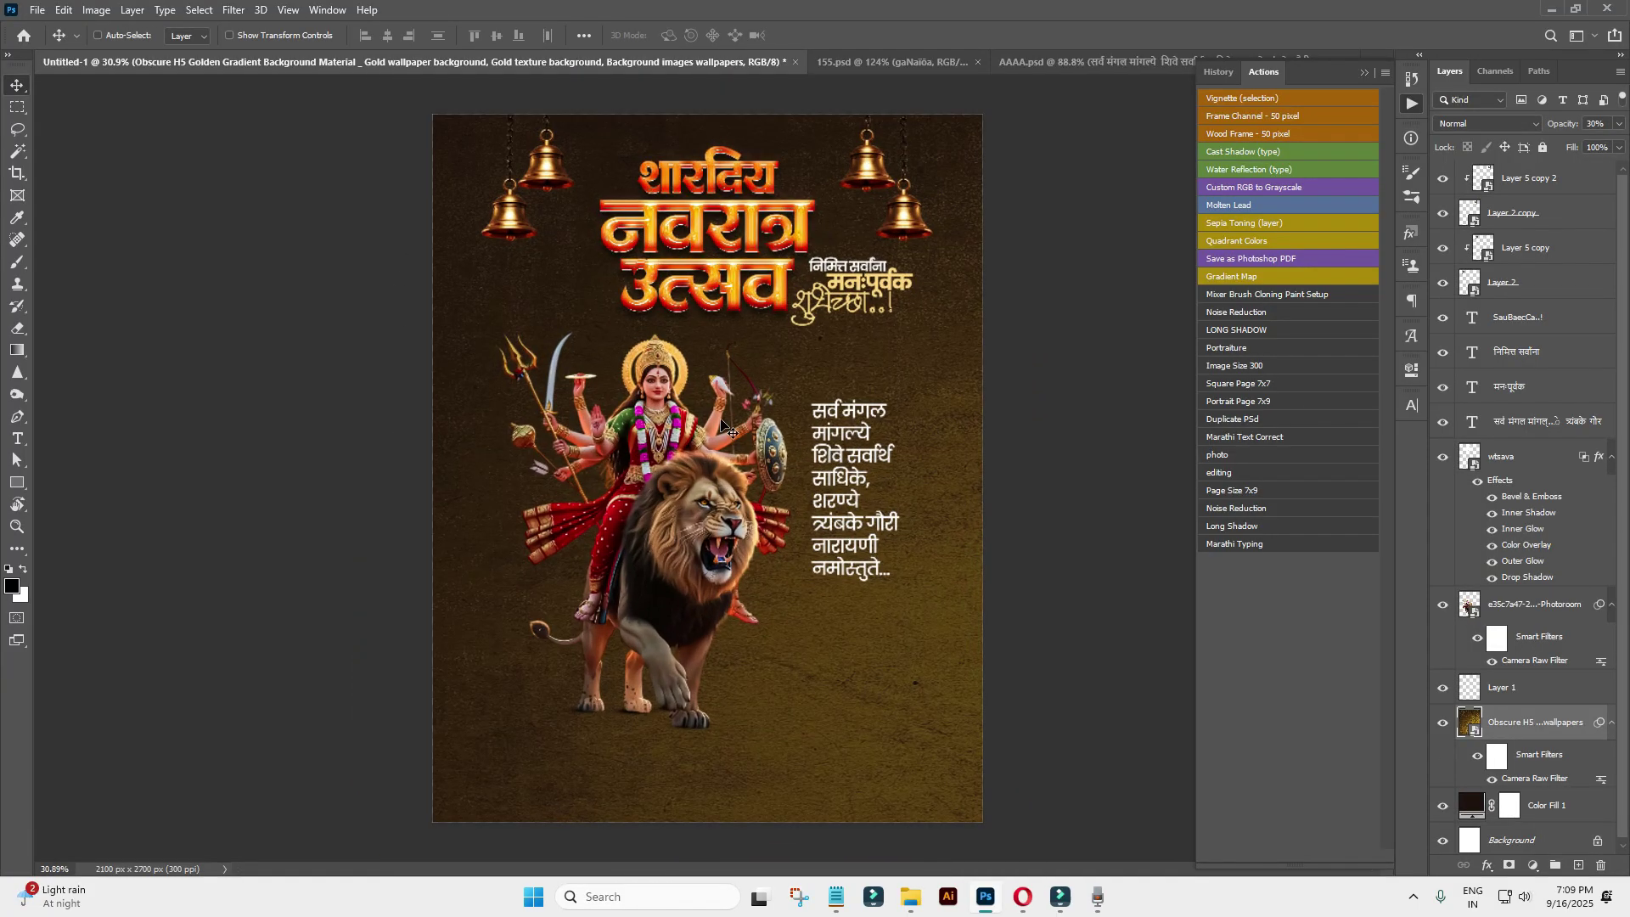
scroll(671, 307, down, 2)
scroll(670, 307, up, 1)
Add a Color Balance adjustment with midtones Cyan–Red +59 and Yellow–Blue −24.
click(1524, 864)
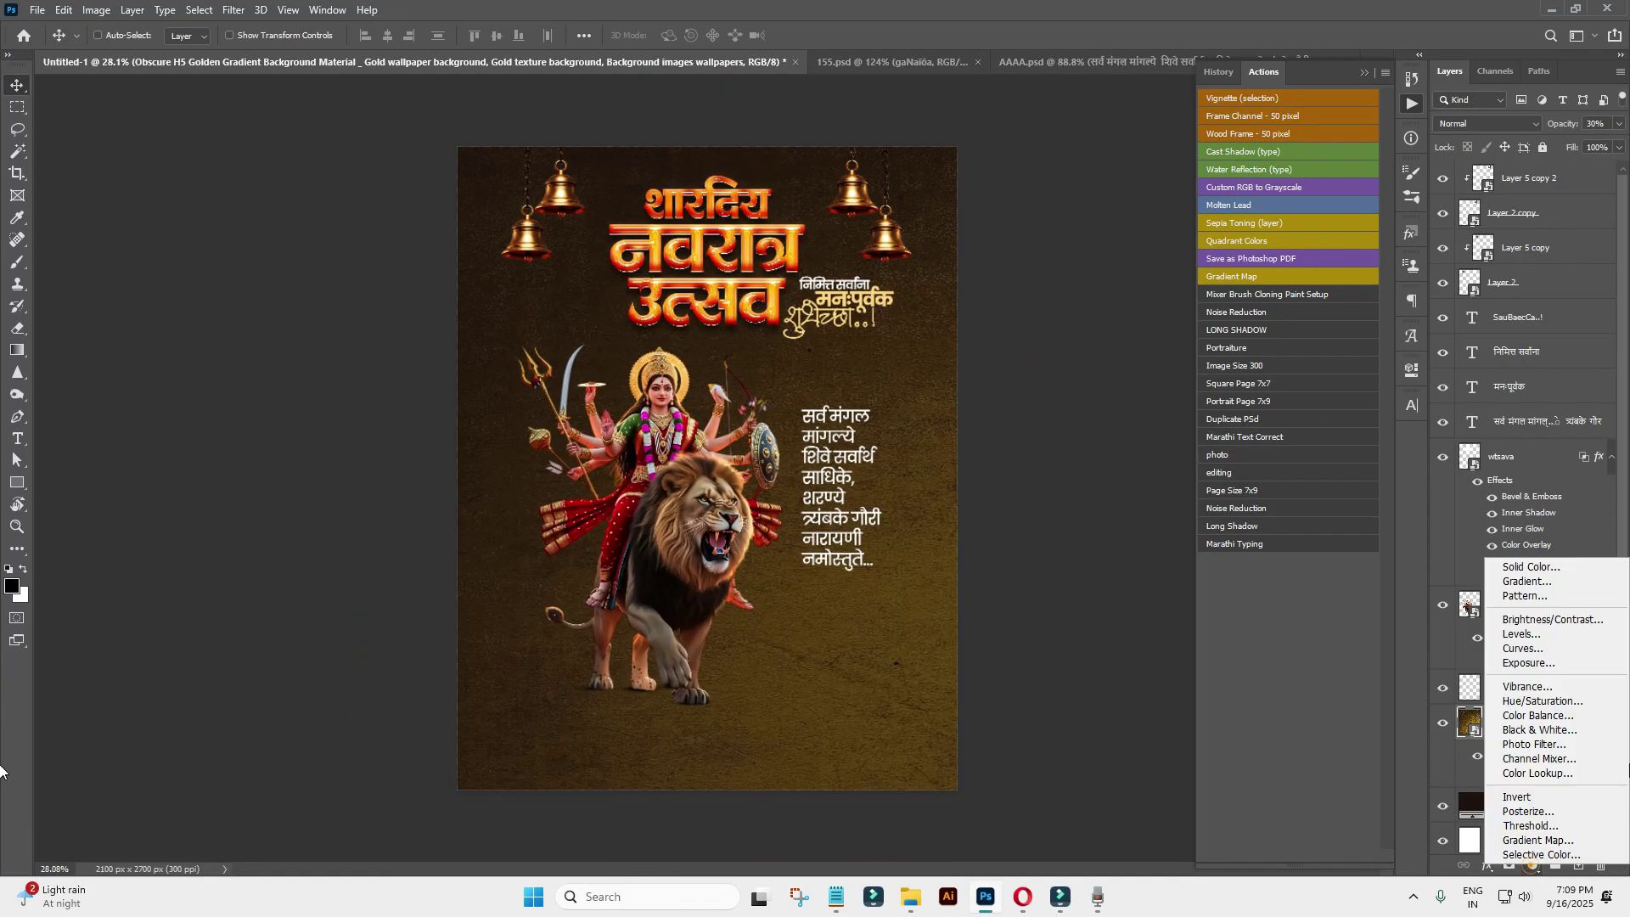
click(1550, 718)
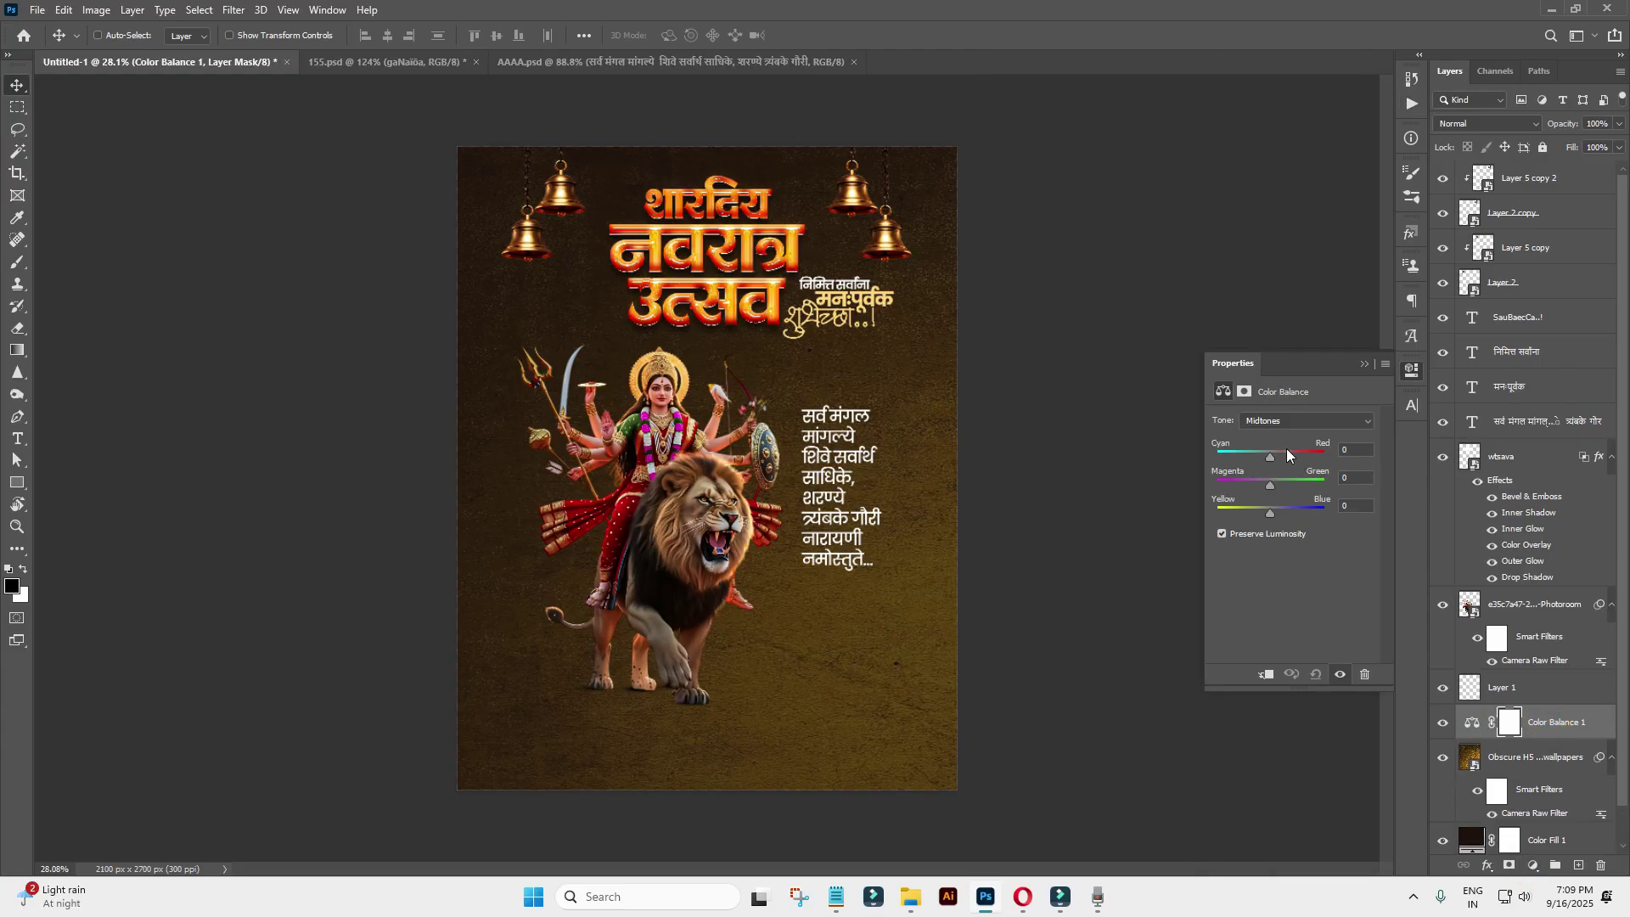
click(1252, 509)
scroll(671, 340, up, 3)
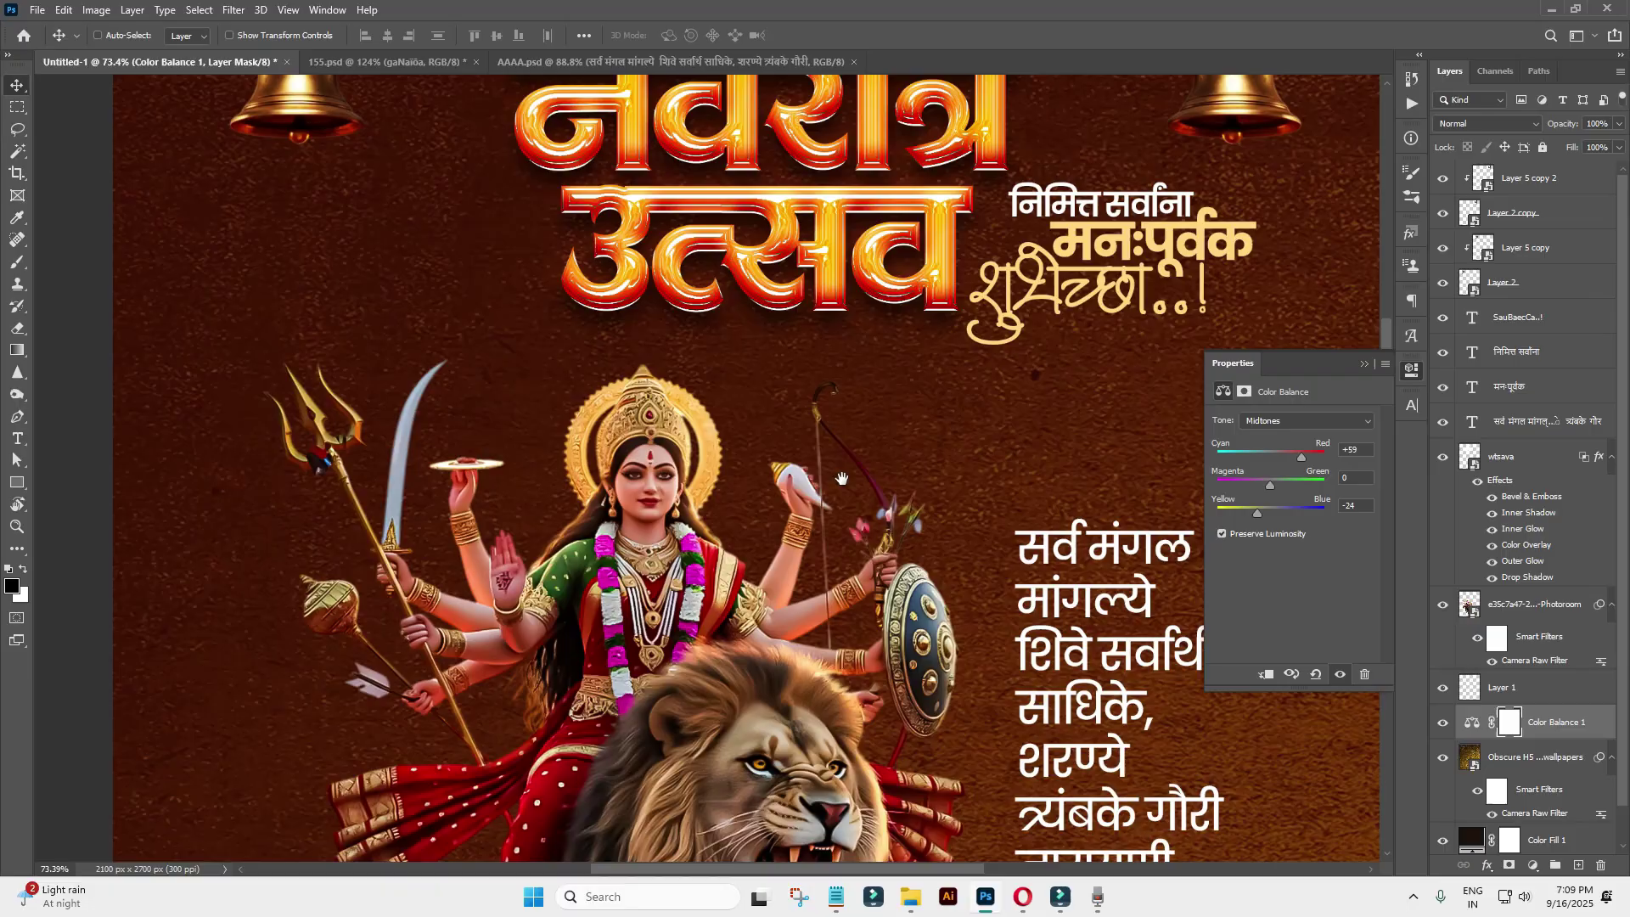
scroll(670, 340, down, 2)
scroll(670, 340, down, 2)
scroll(713, 475, up, 3)
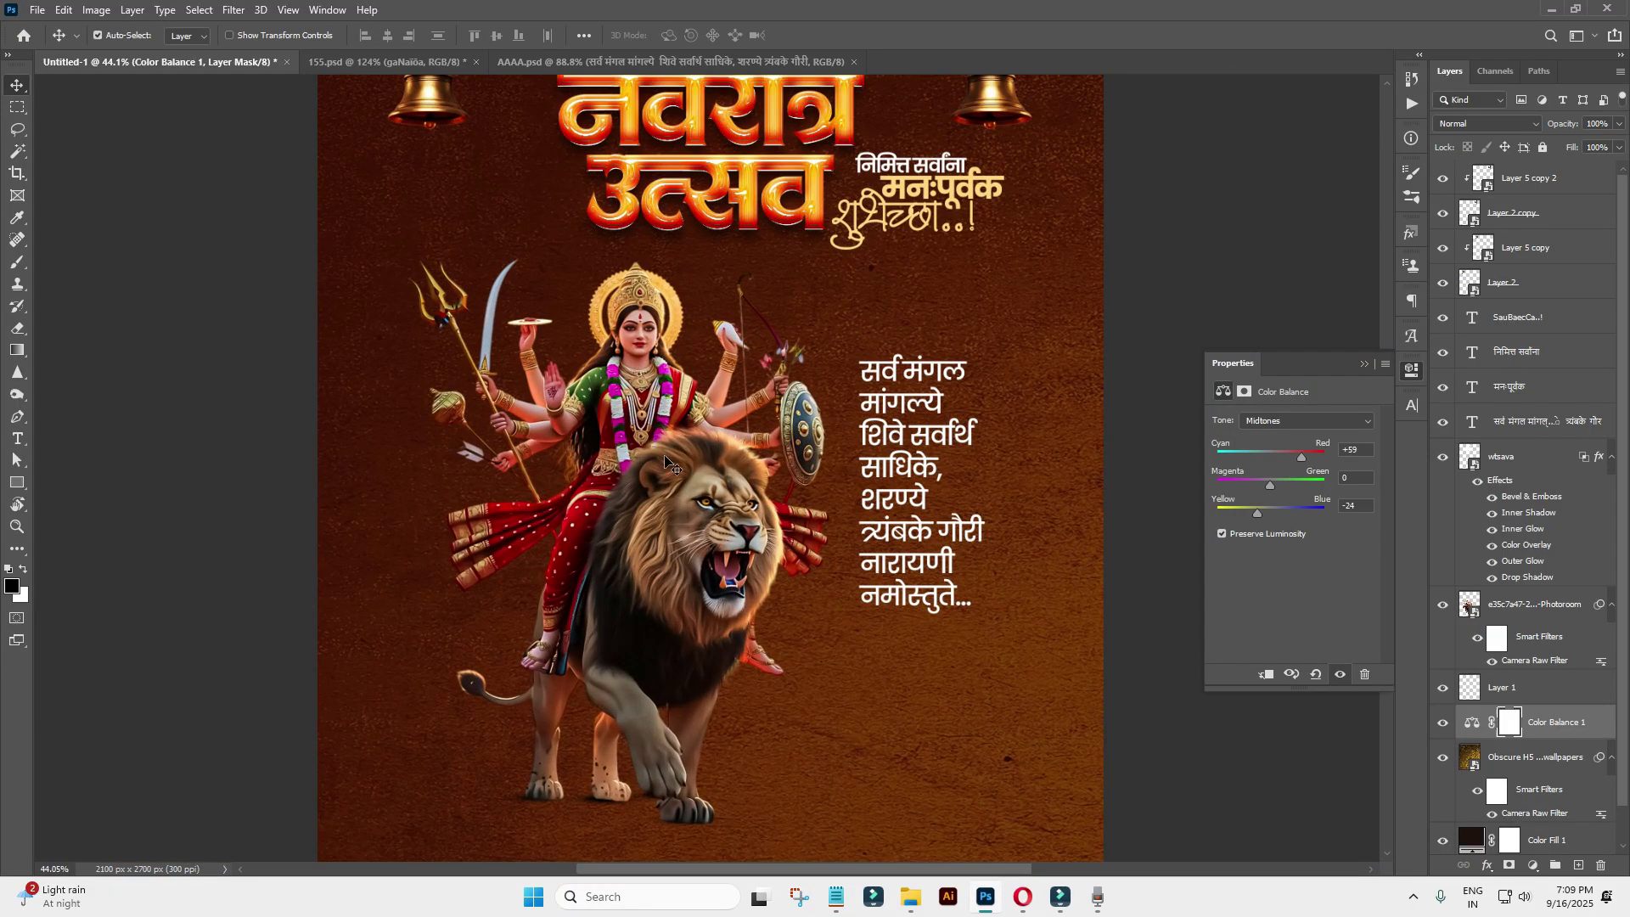
click(1490, 606)
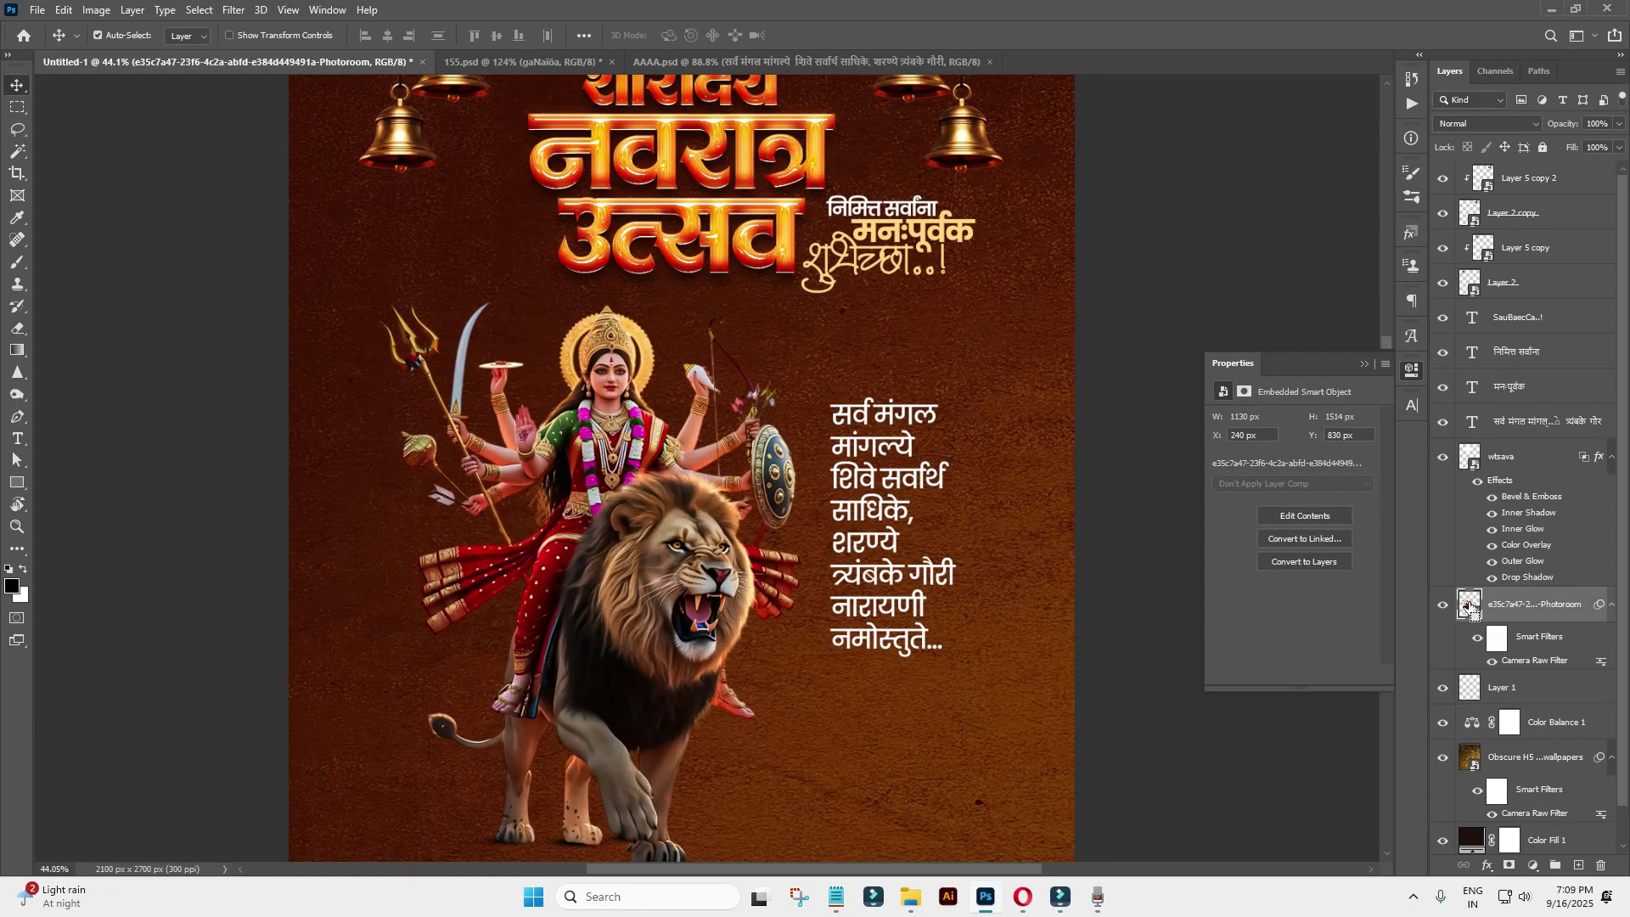
Make a new shadow layer from the goddess-and-lion outline and skew it leftward.
ctrl+click(1468, 606)
key(ctrl+0)
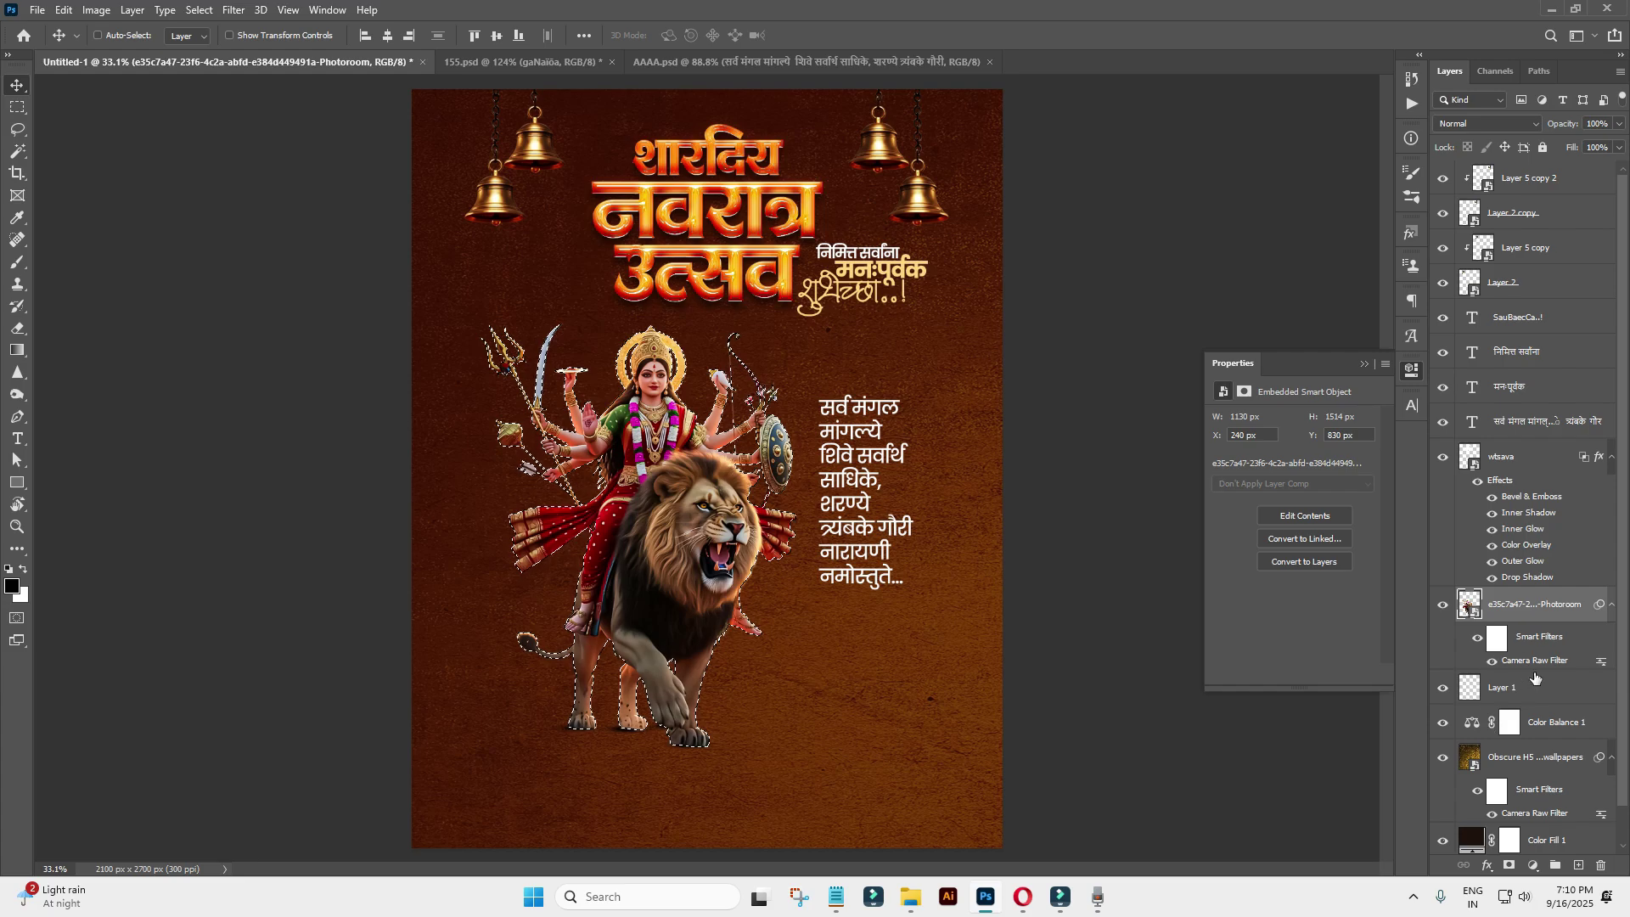
click(1535, 679)
click(1578, 865)
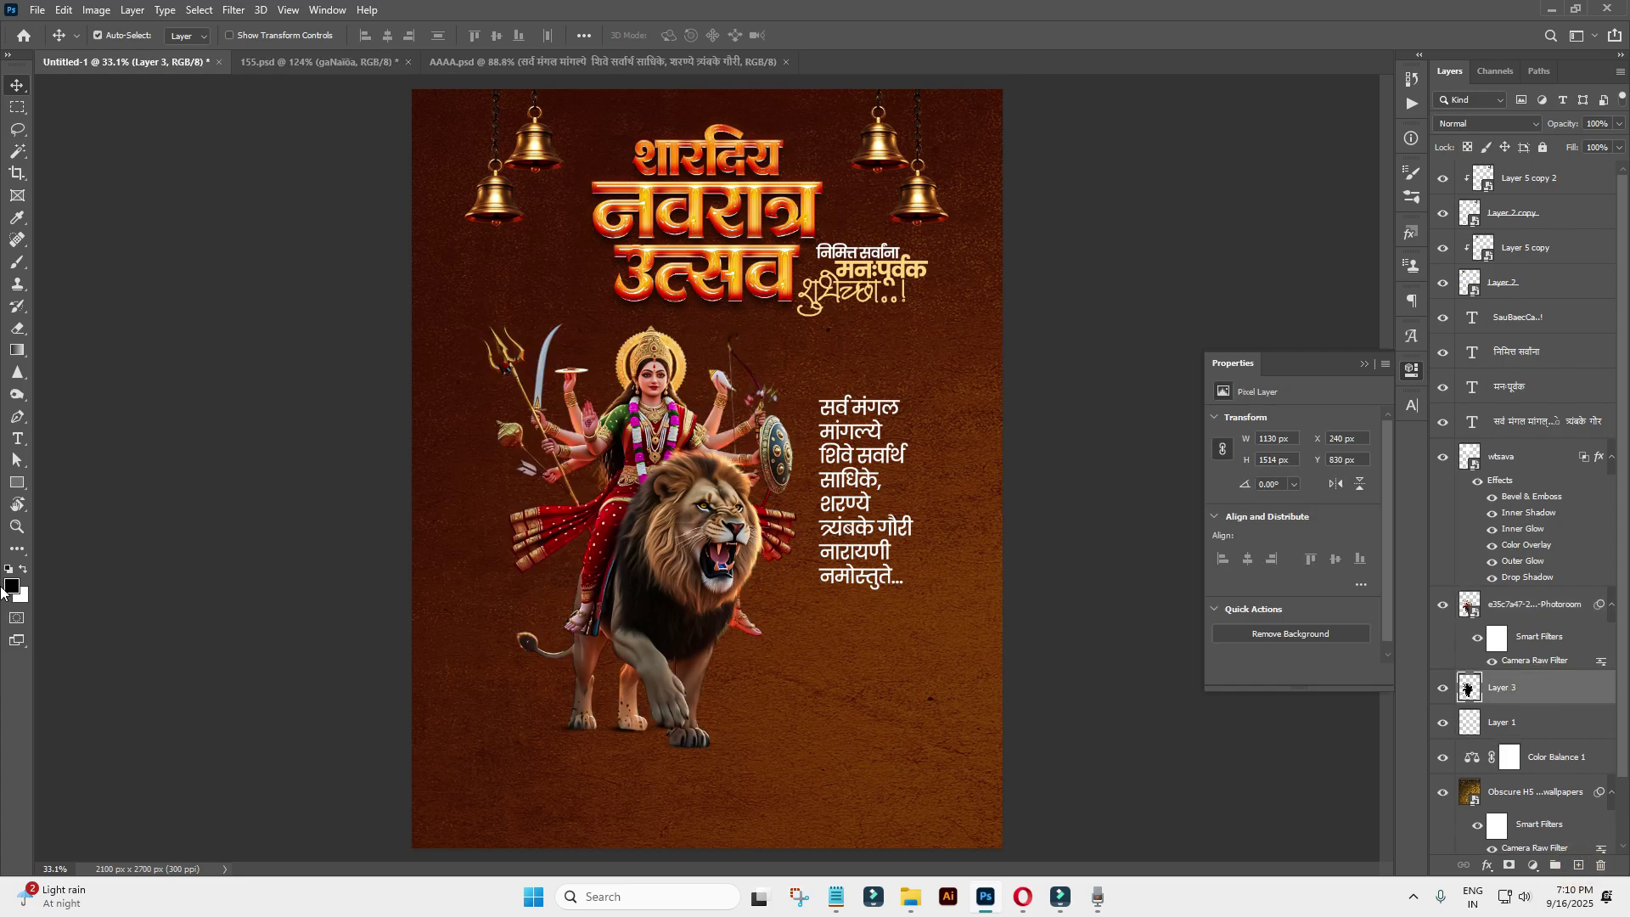
key(ctrl+t)
drag(469, 330, 444, 328)
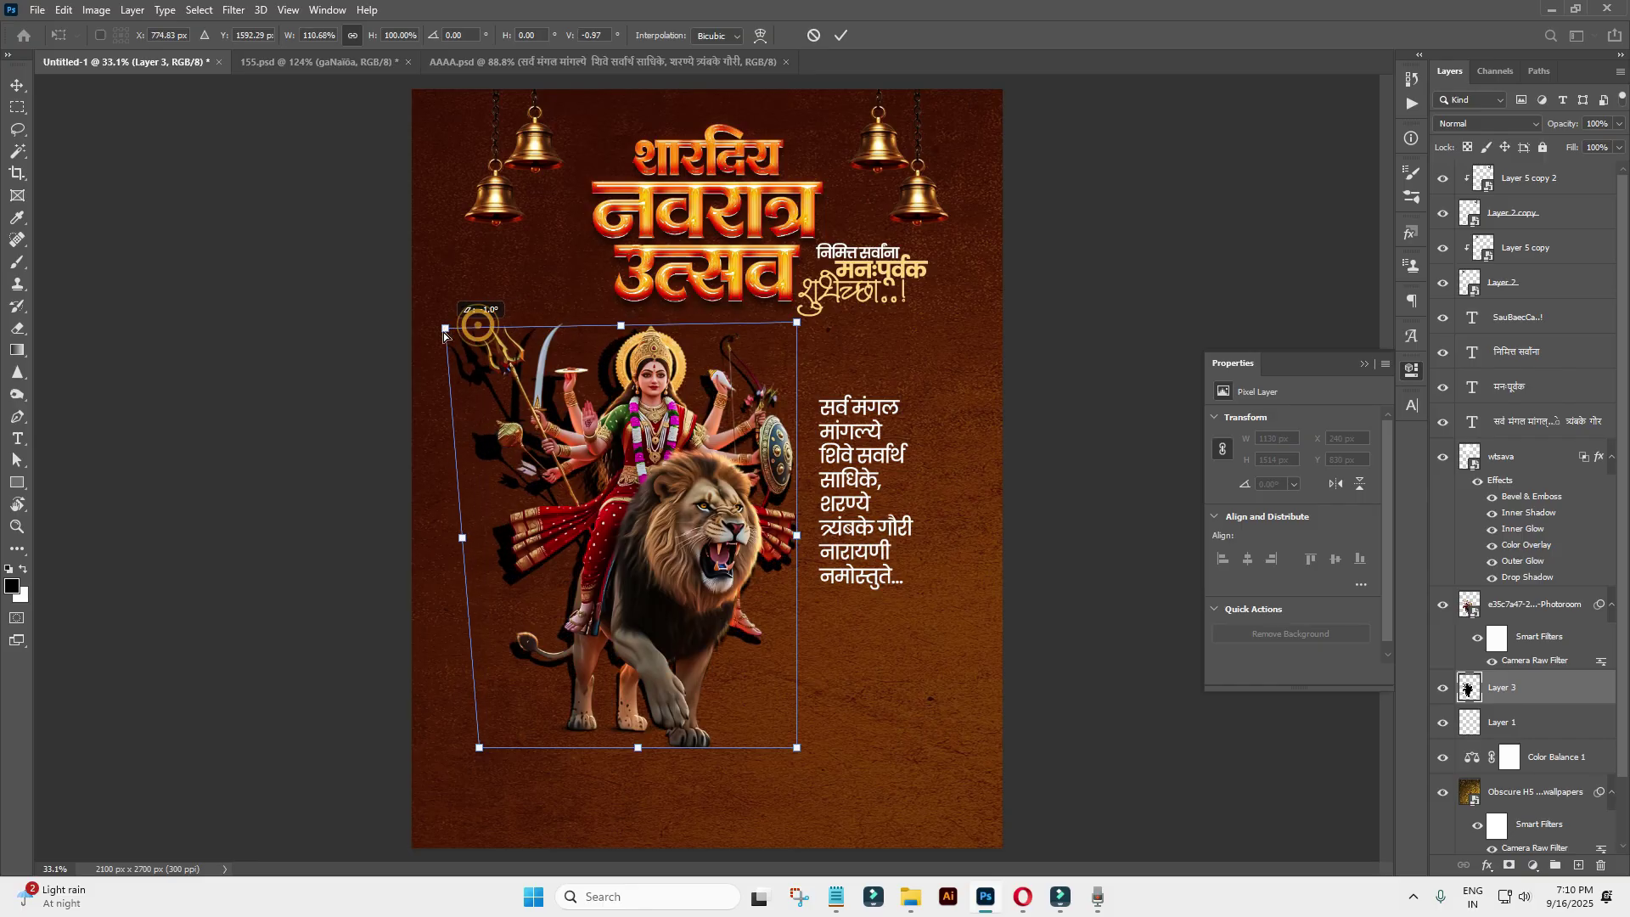
drag(796, 323, 768, 329)
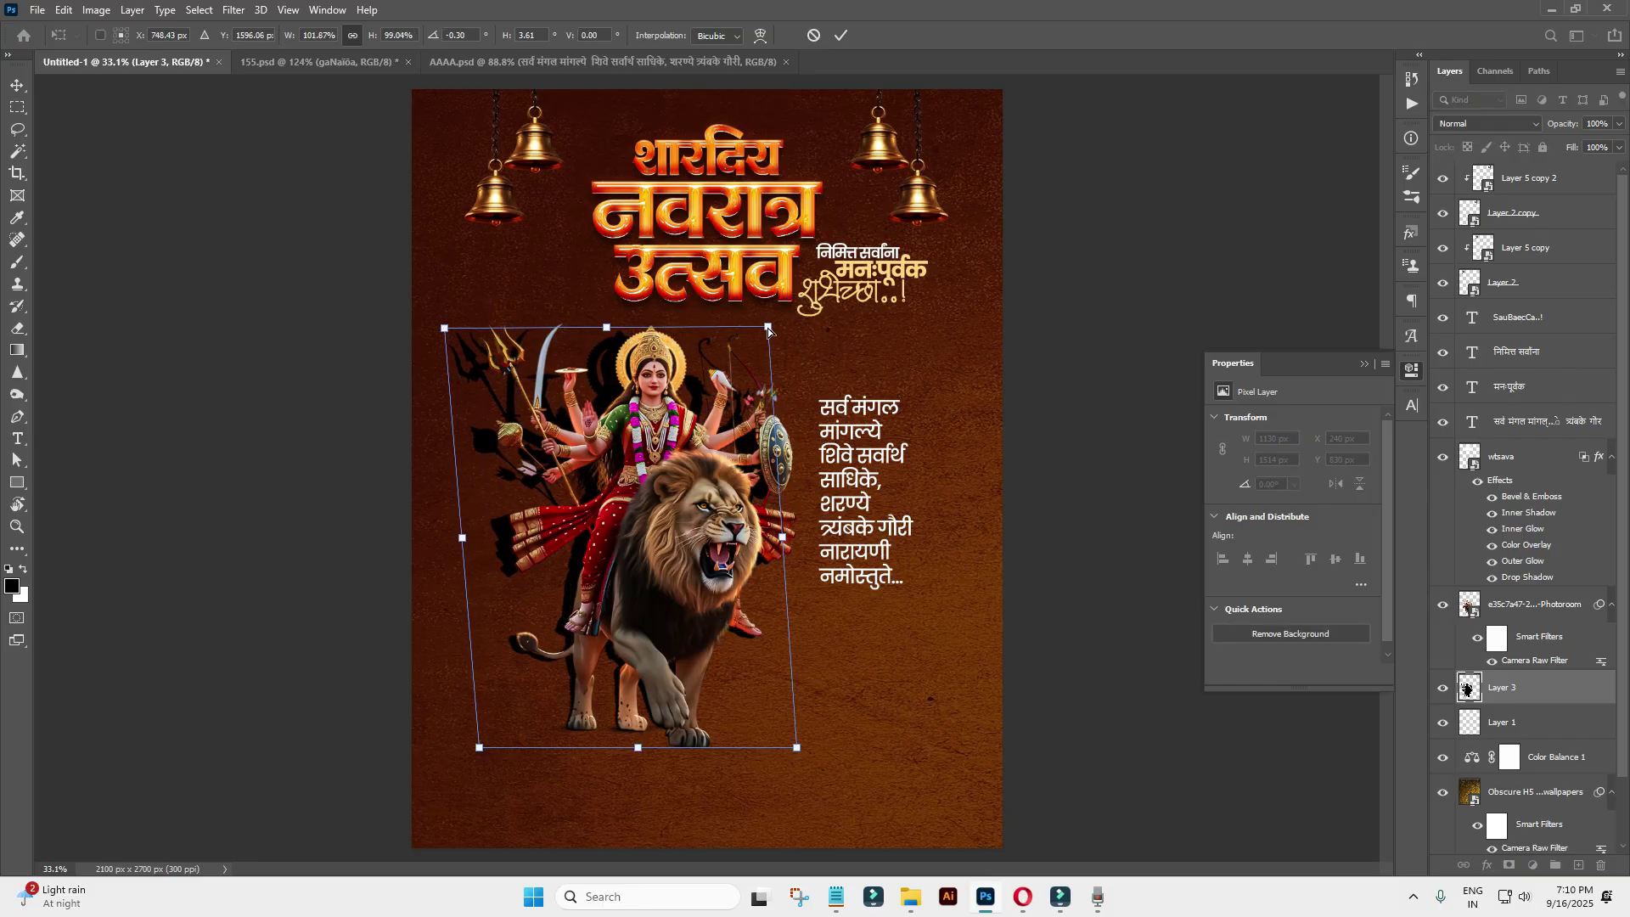
key(Return)
Lower the shadow to 42% opacity and soften it with a 7.6-pixel Gaussian Blur.
scroll(671, 280, down, 1)
scroll(671, 281, up, 3)
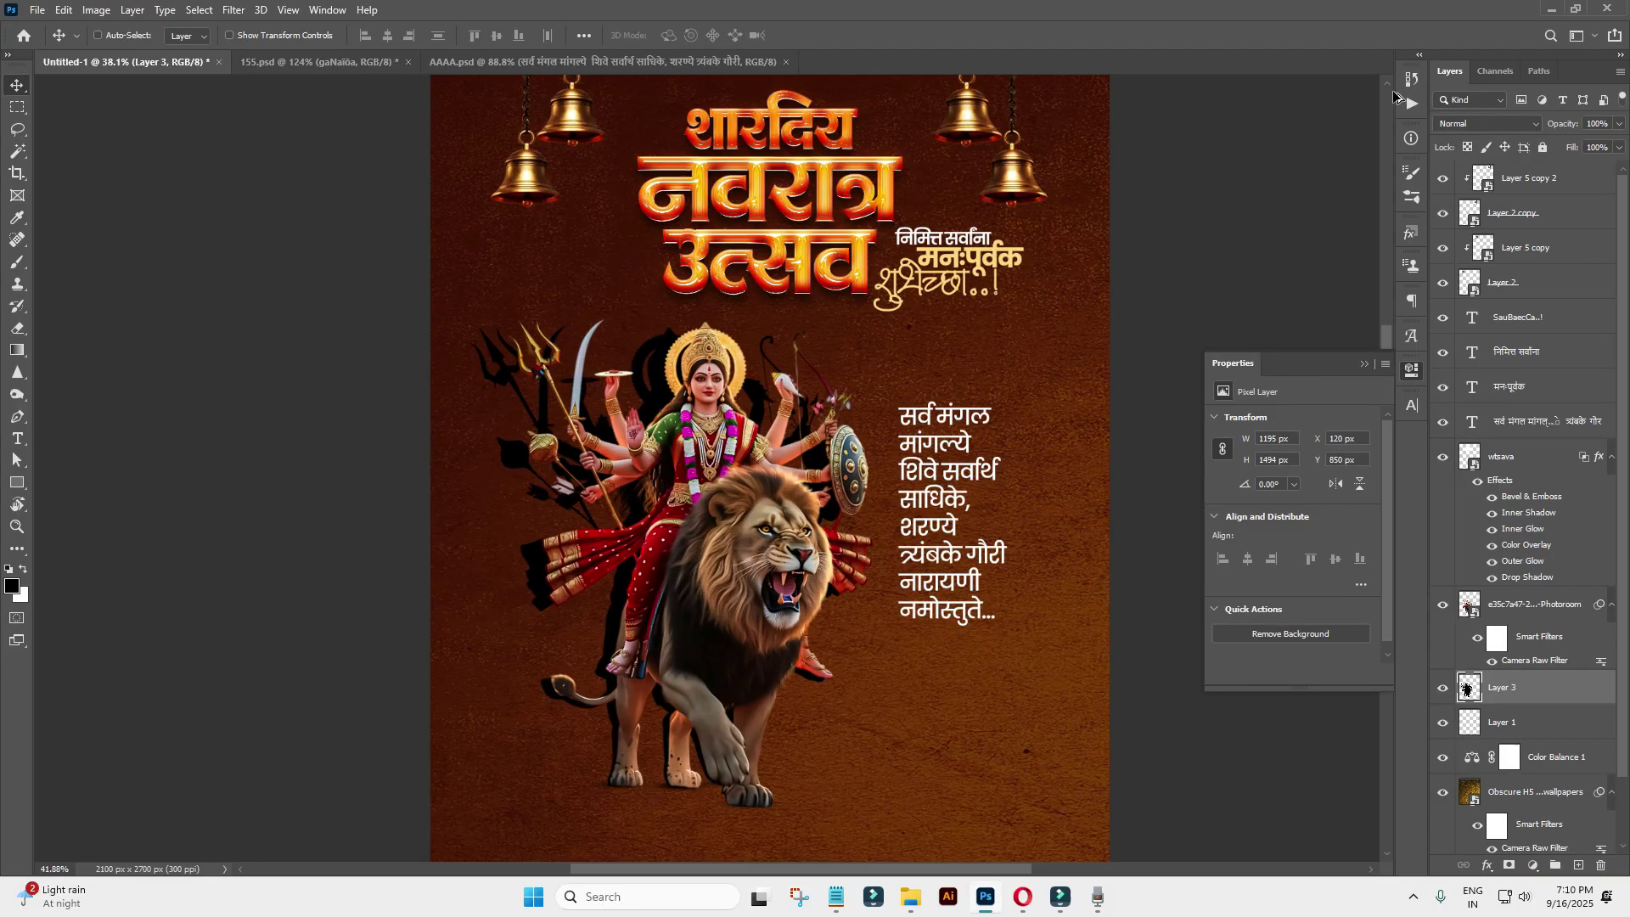
drag(1566, 128, 1528, 144)
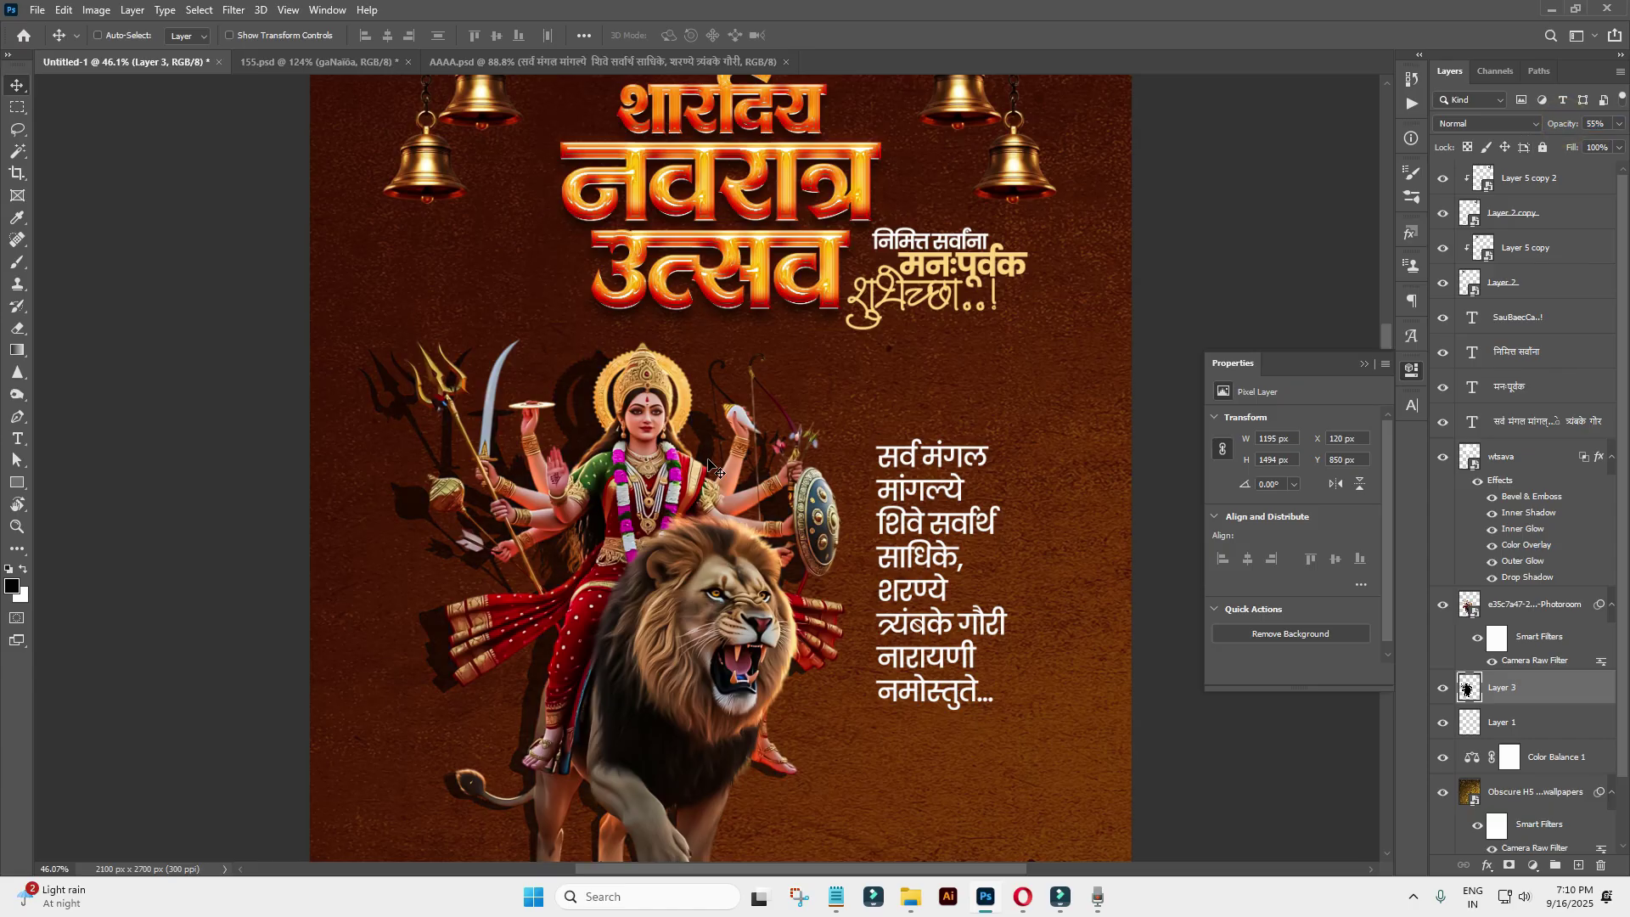
scroll(711, 465, down, 3)
scroll(712, 465, up, 2)
click(234, 9)
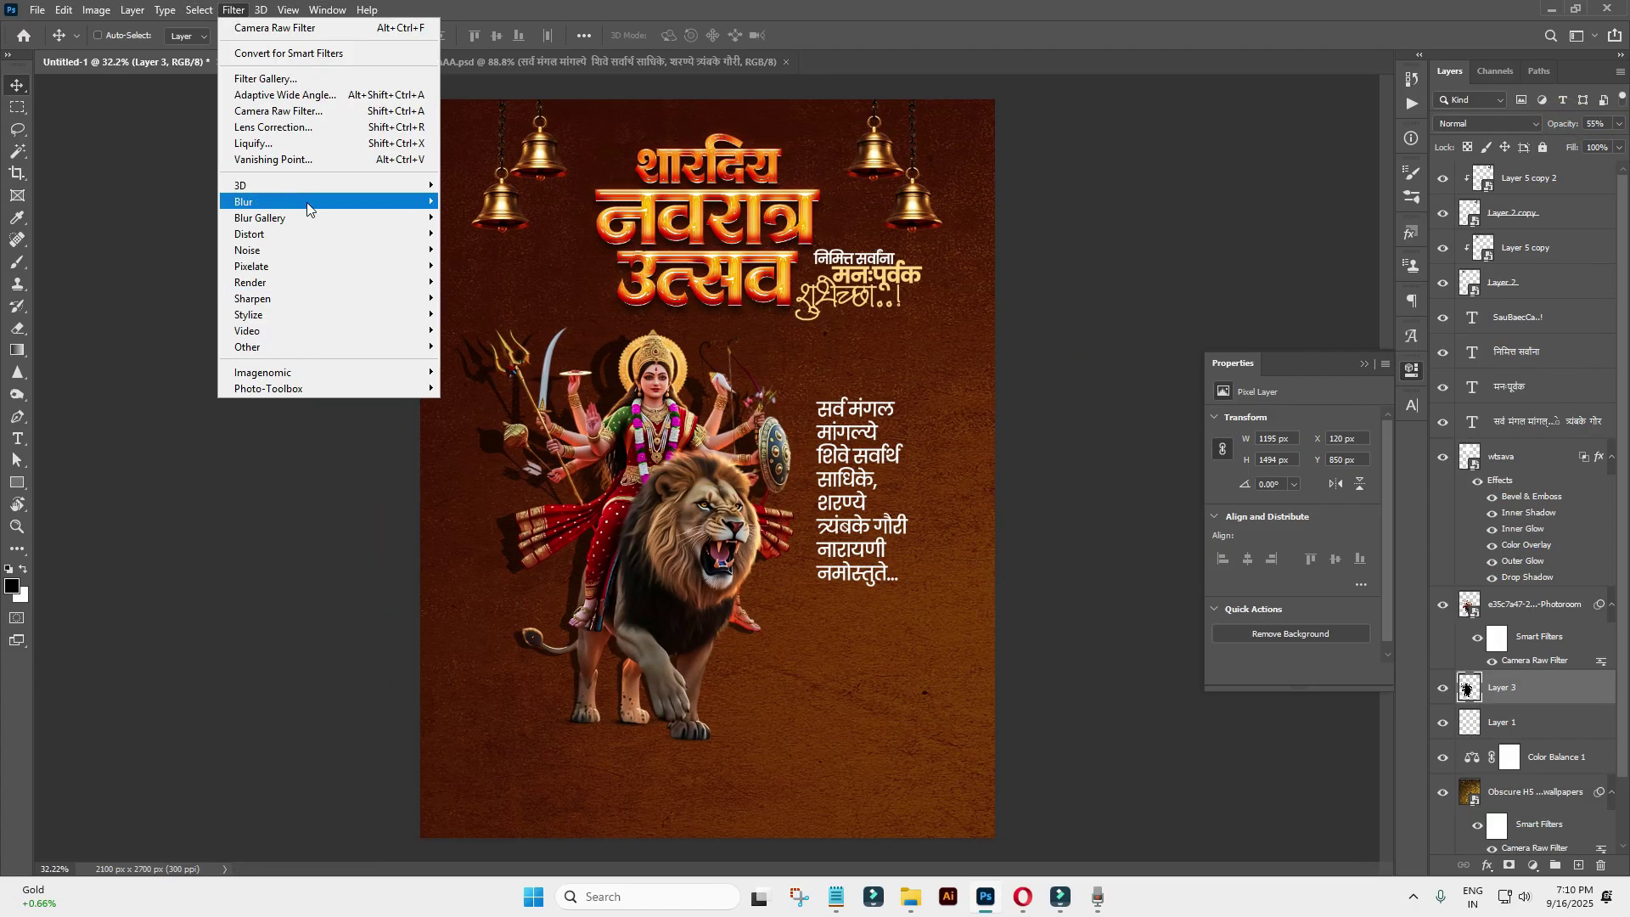
mouse_move(243, 201)
click(496, 271)
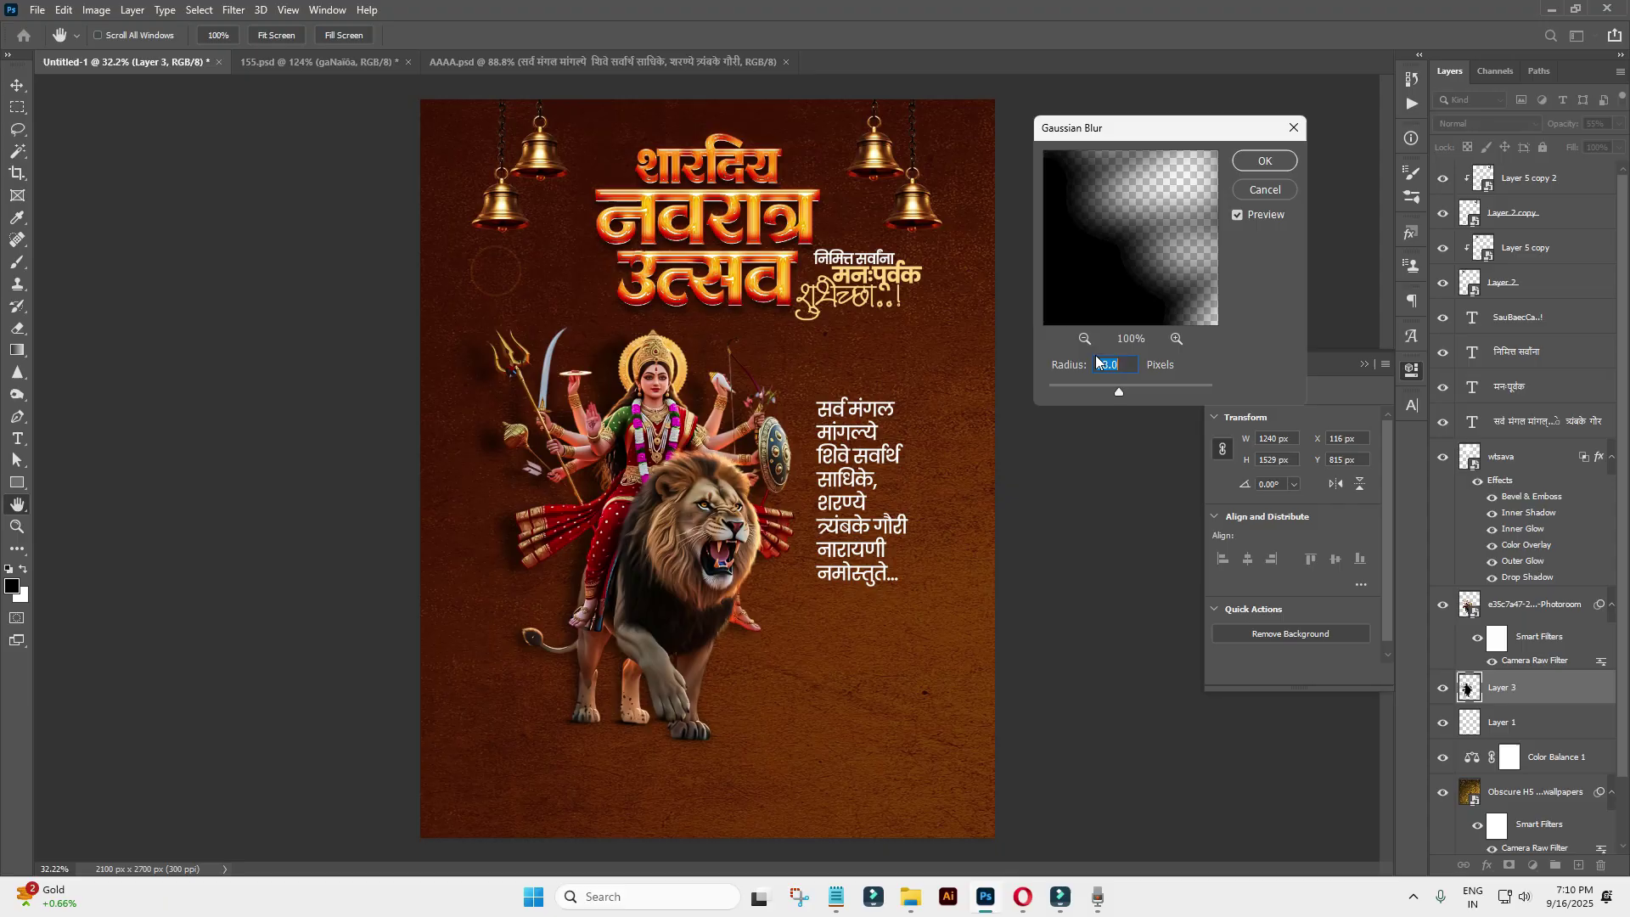
drag(1096, 387, 1104, 387)
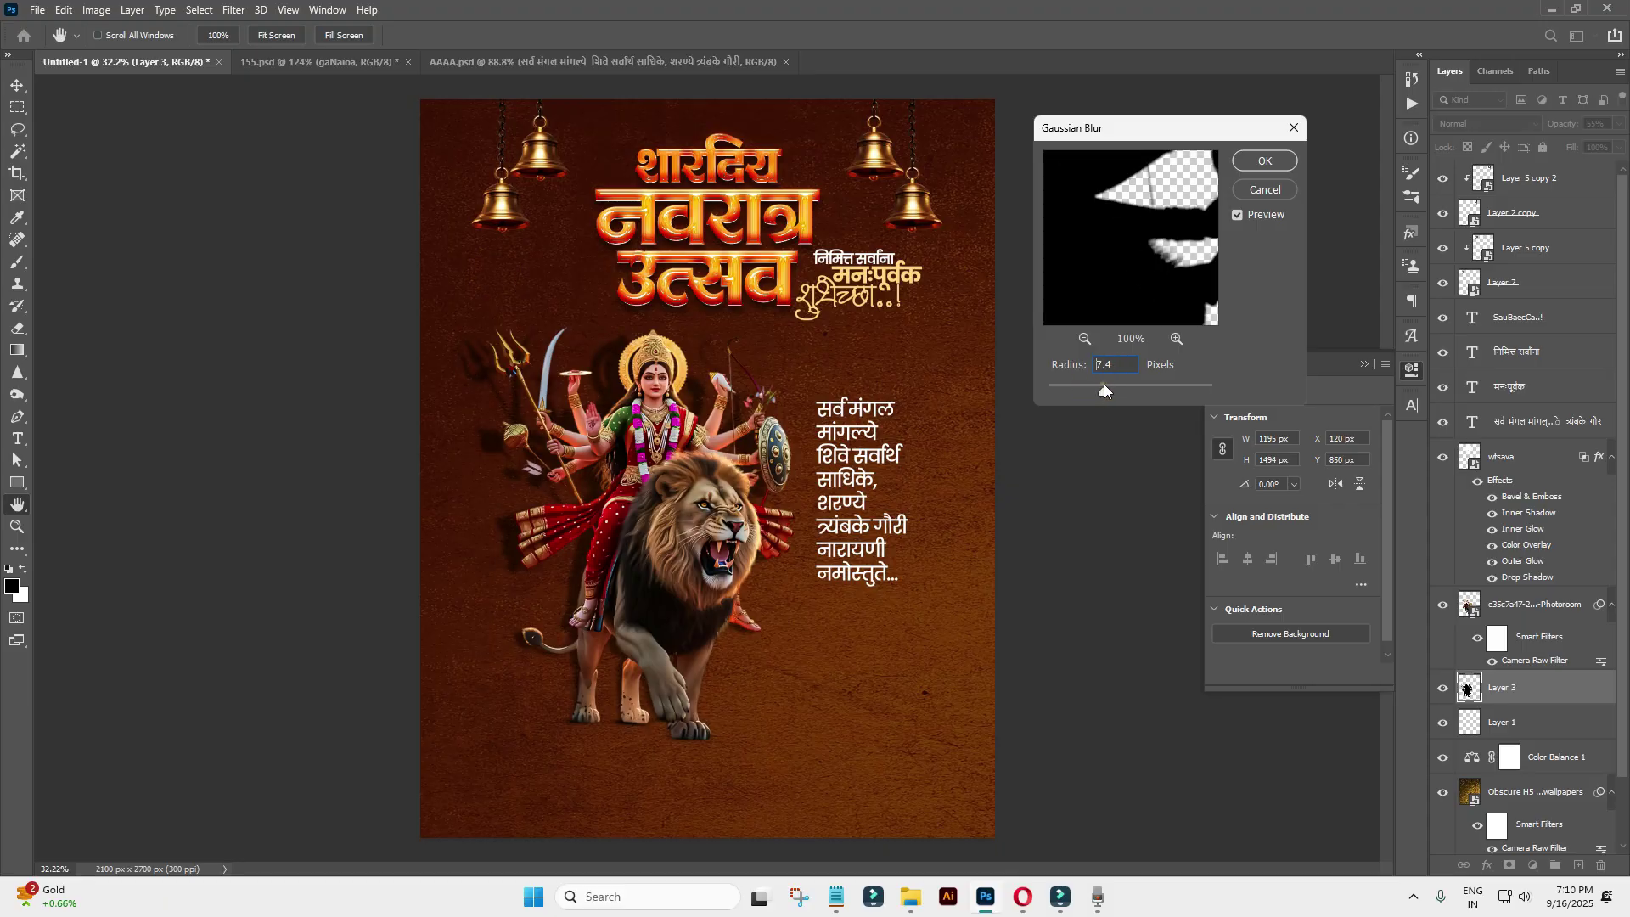
click(1265, 161)
key(v)
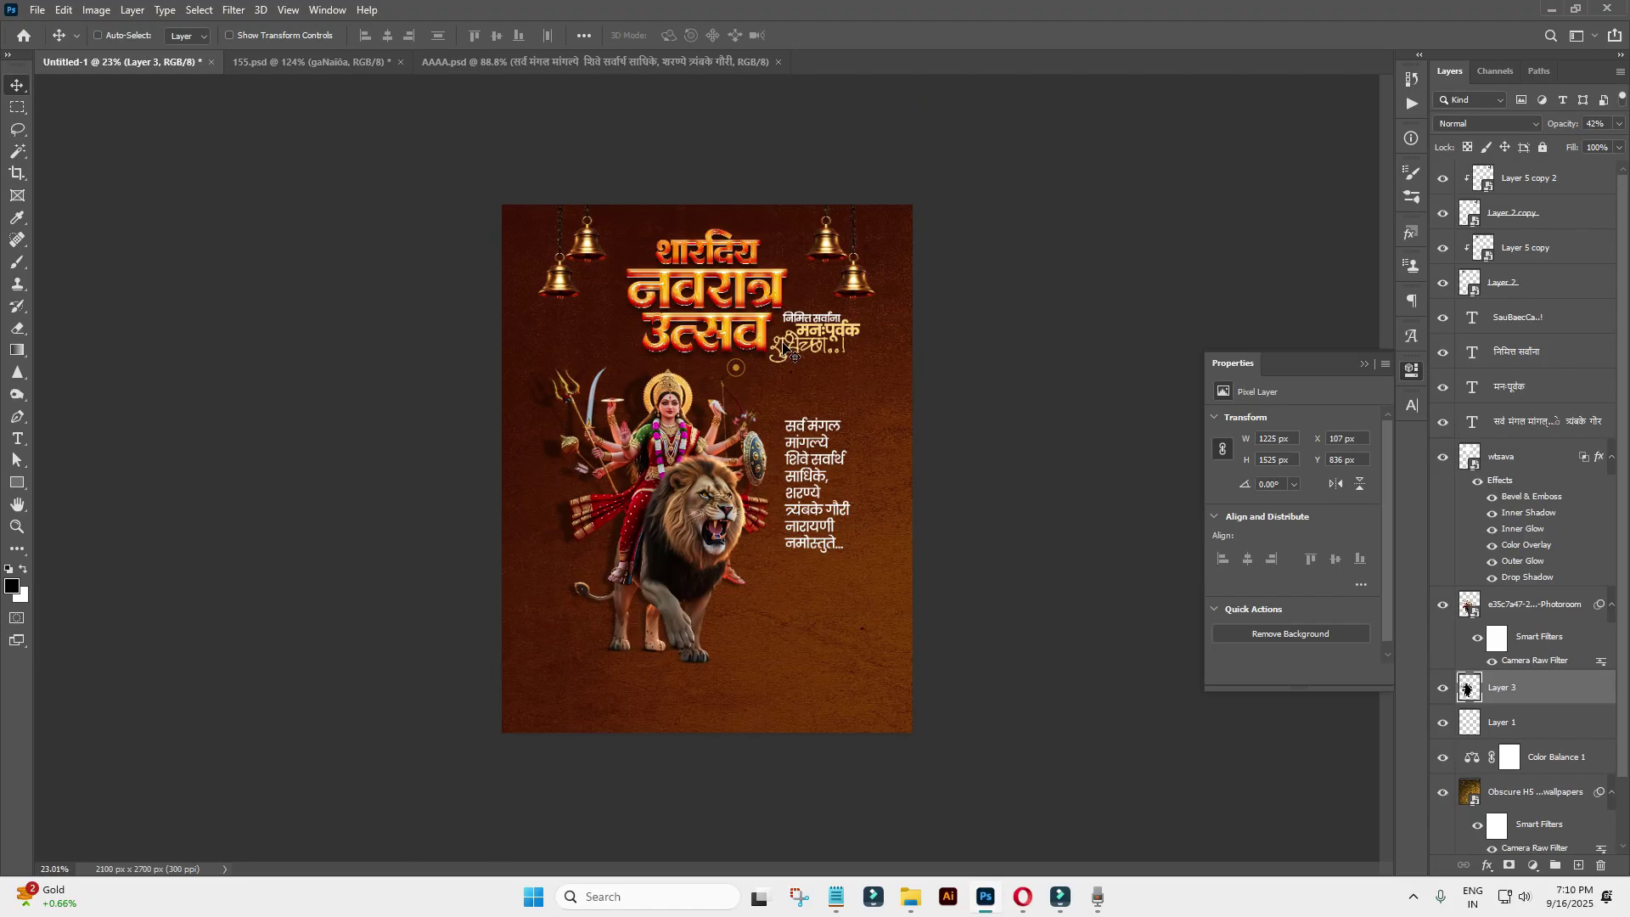
scroll(752, 369, up, 3)
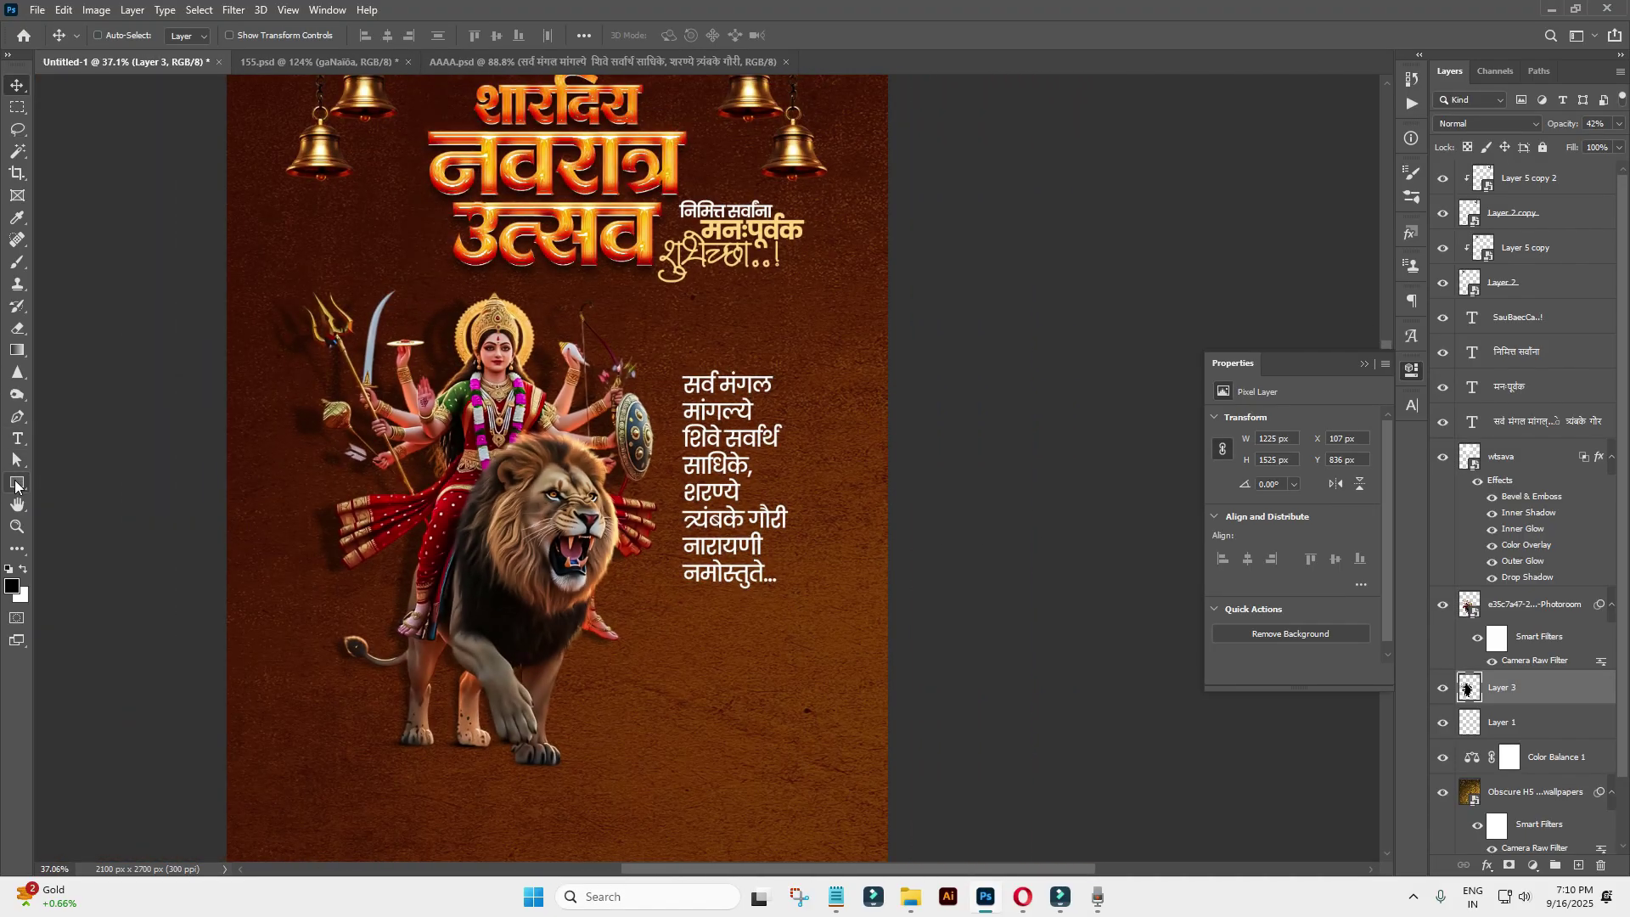
Draw a rectangle over the verse with a 99 px radius on all corners.
click(15, 484)
scroll(1049, 499, up, 2)
scroll(1050, 498, up, 3)
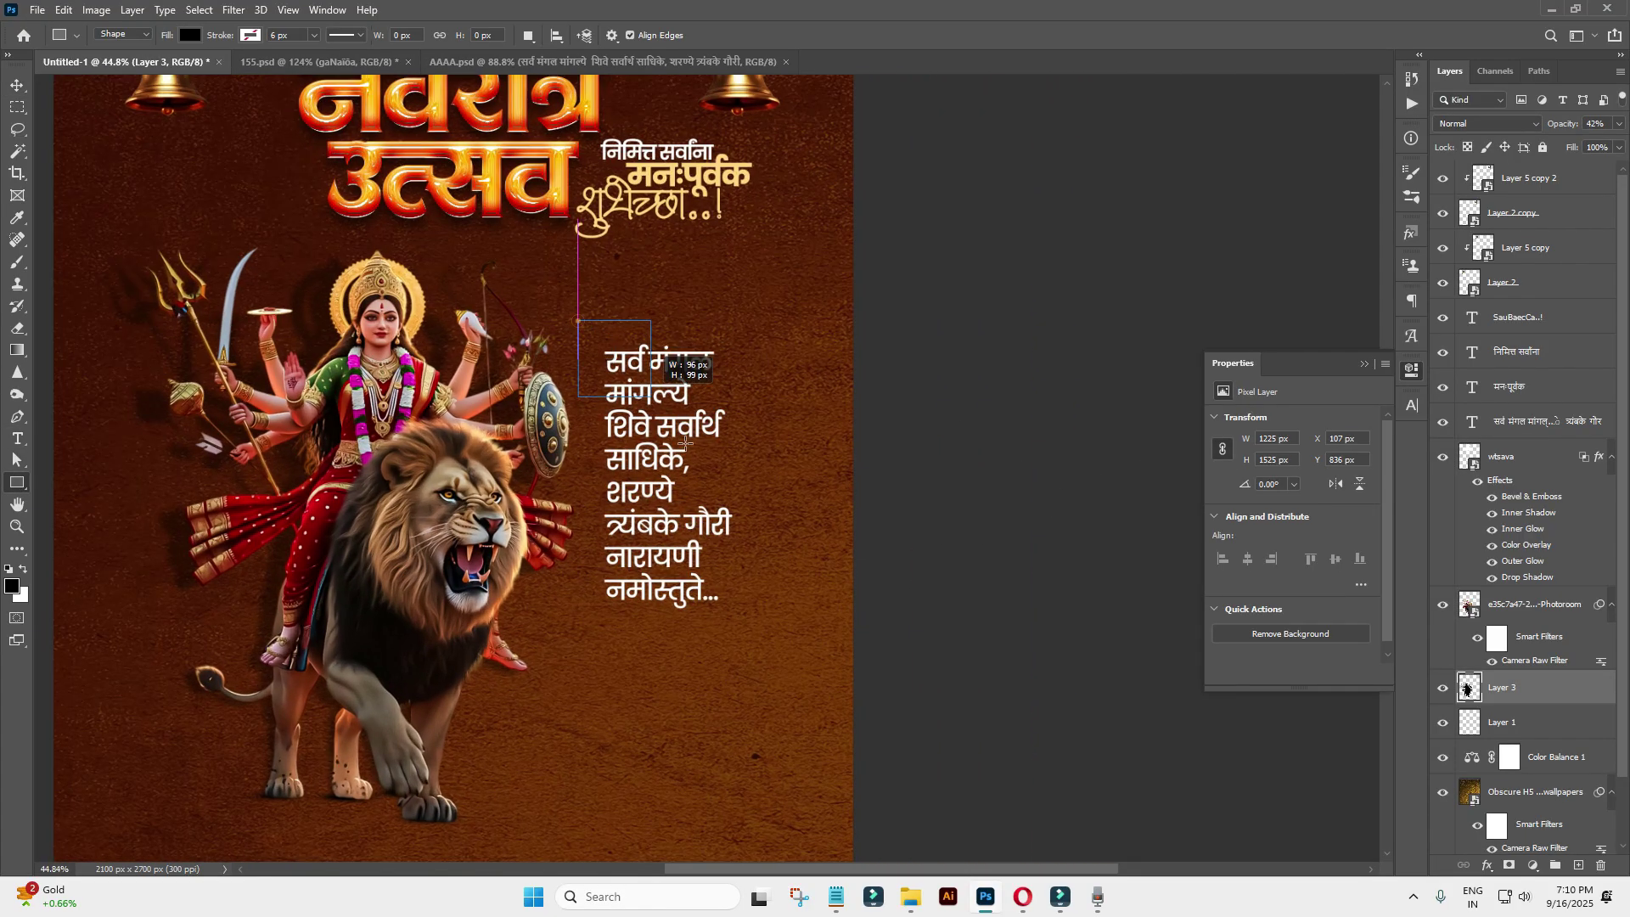
drag(577, 321, 774, 622)
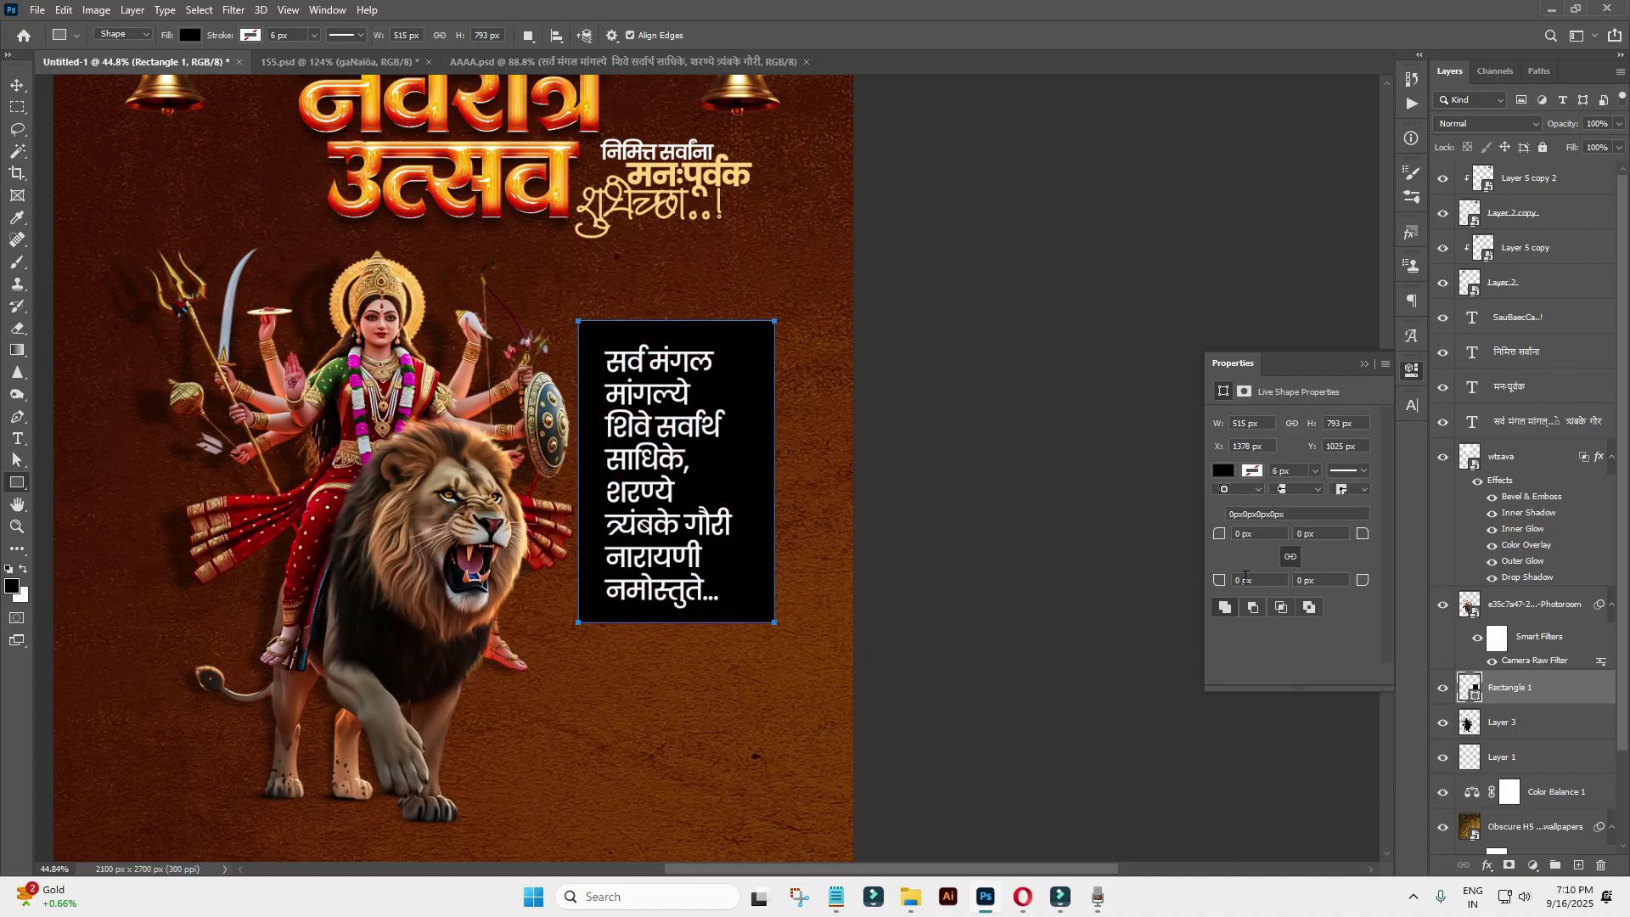
drag(1275, 590, 1313, 604)
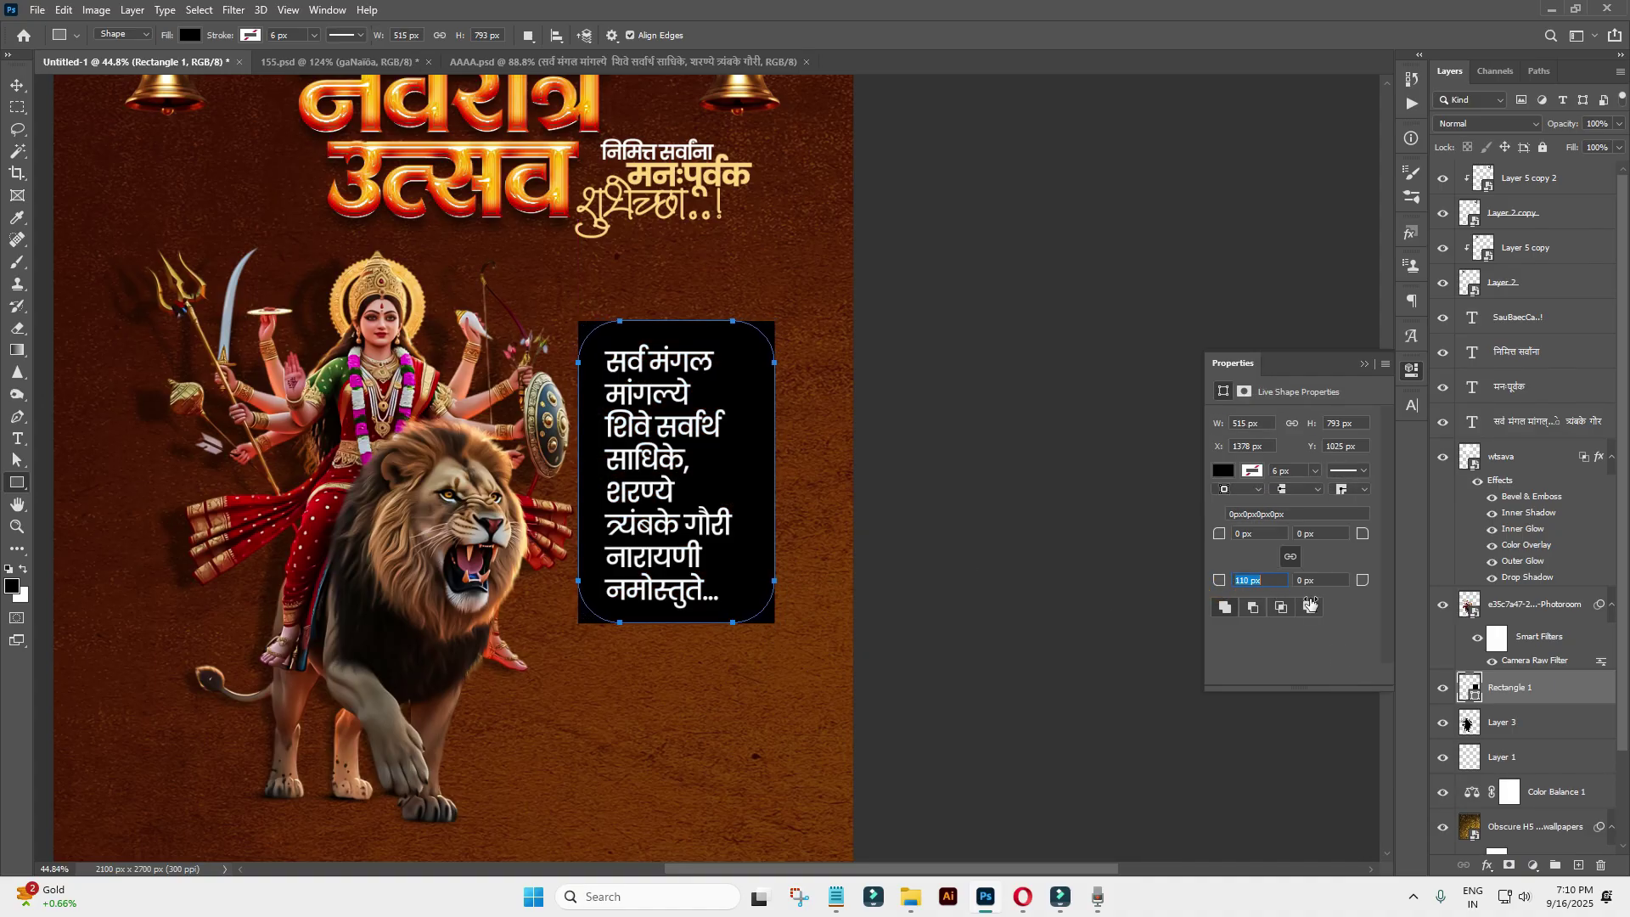
key(Return)
Lower the rounded box's opacity to 34% so it forms a translucent panel.
click(17, 85)
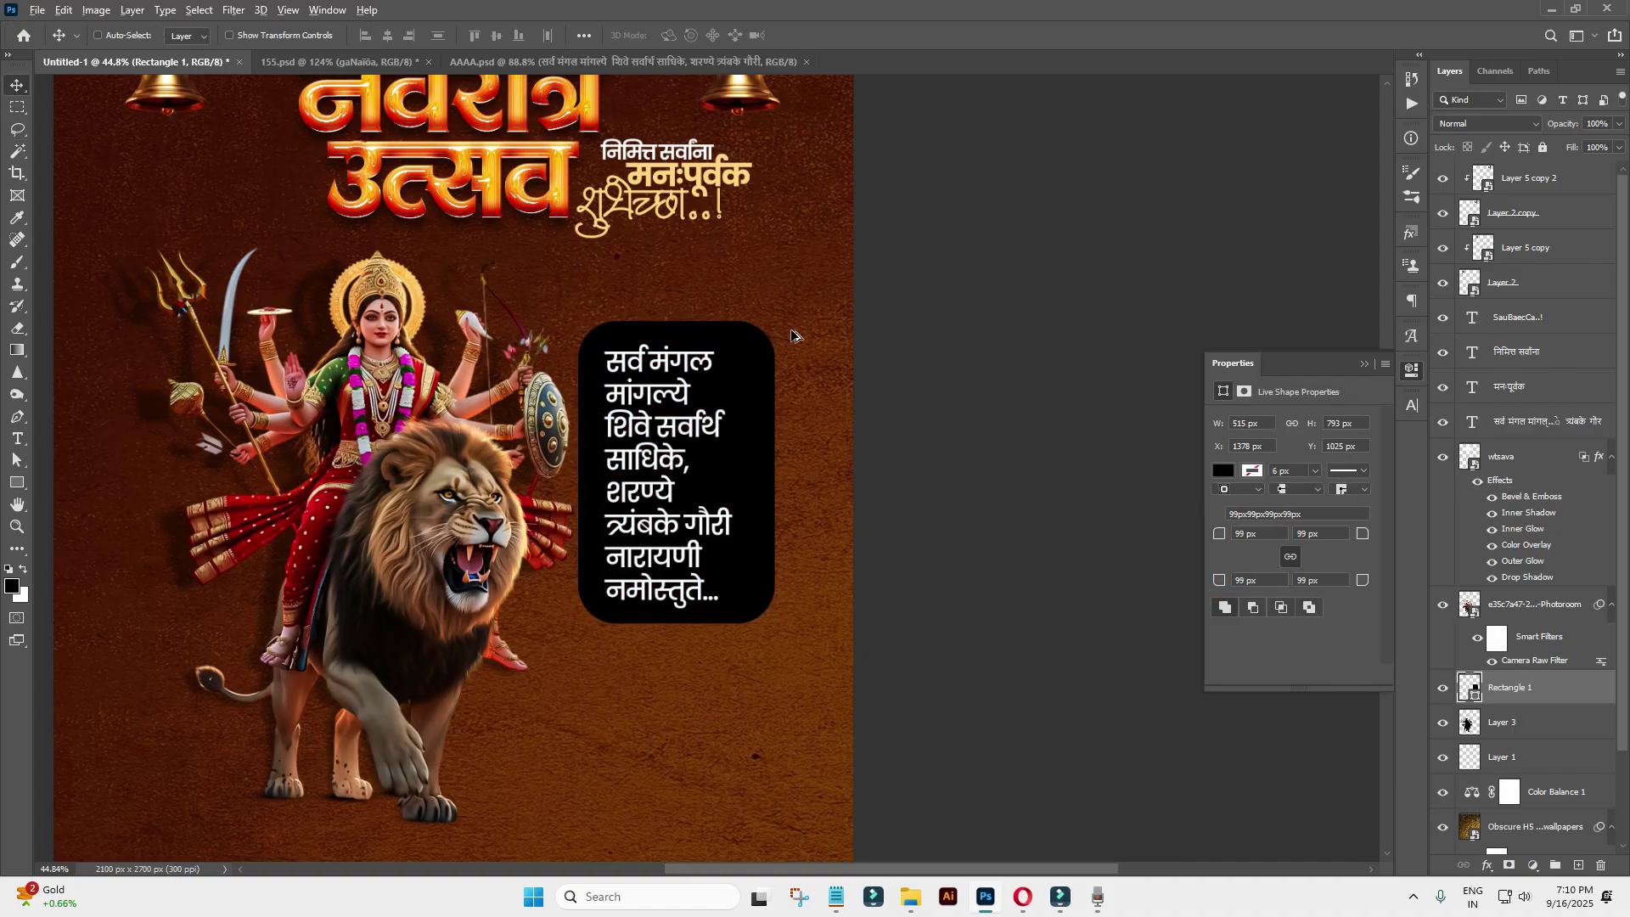
scroll(849, 467, down, 3)
scroll(950, 456, up, 3)
scroll(815, 467, up, 1)
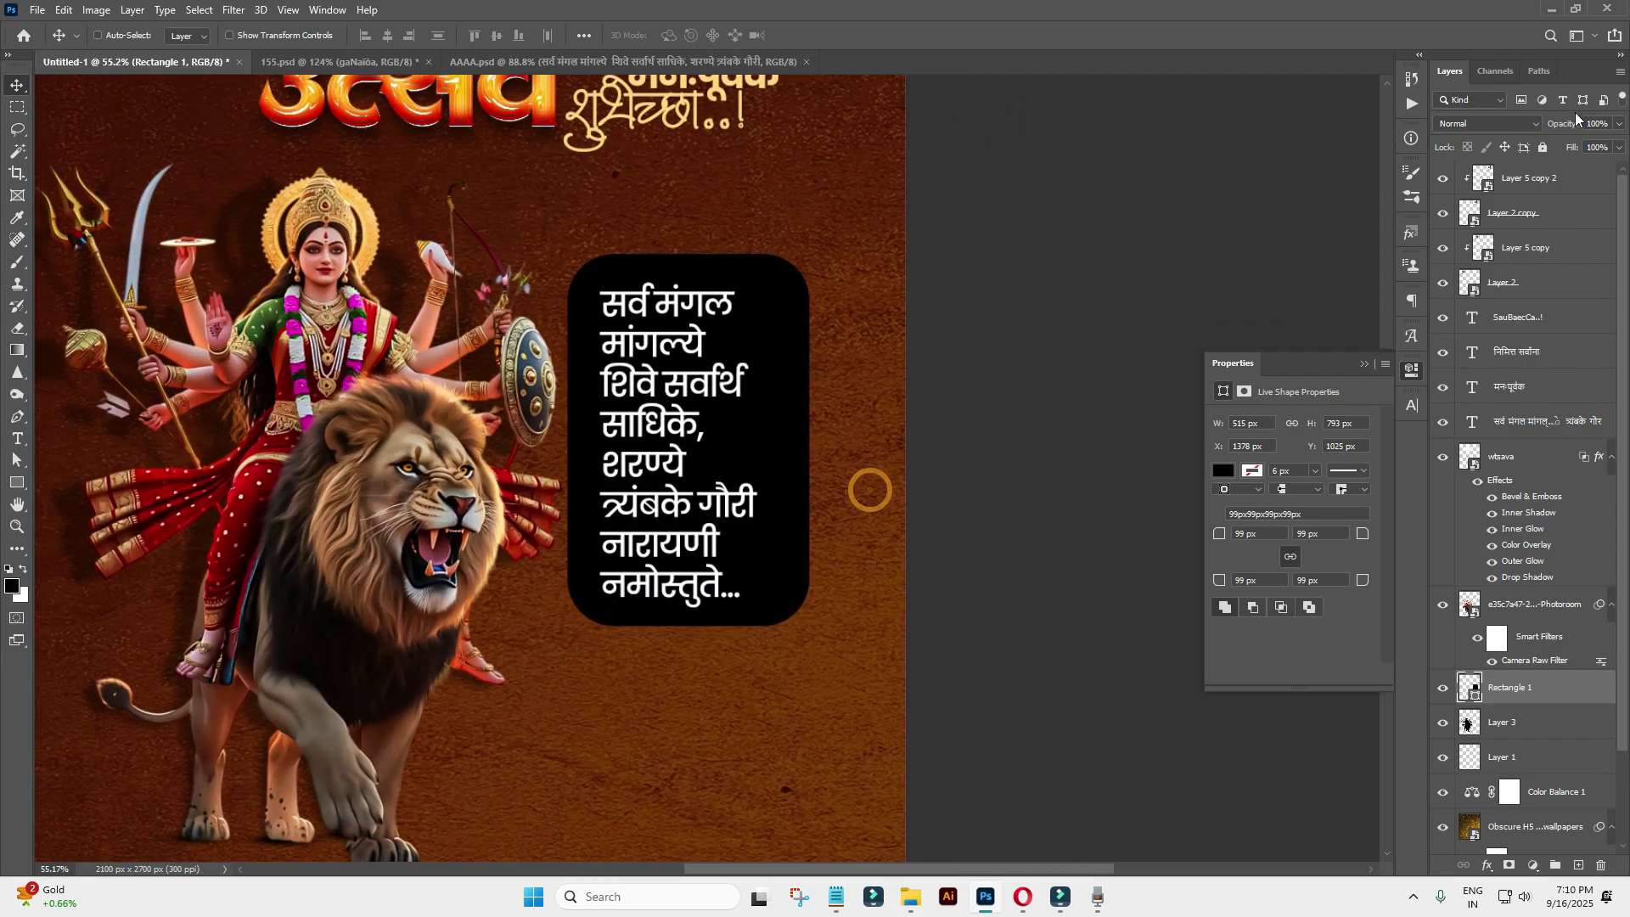
drag(1568, 127, 1514, 152)
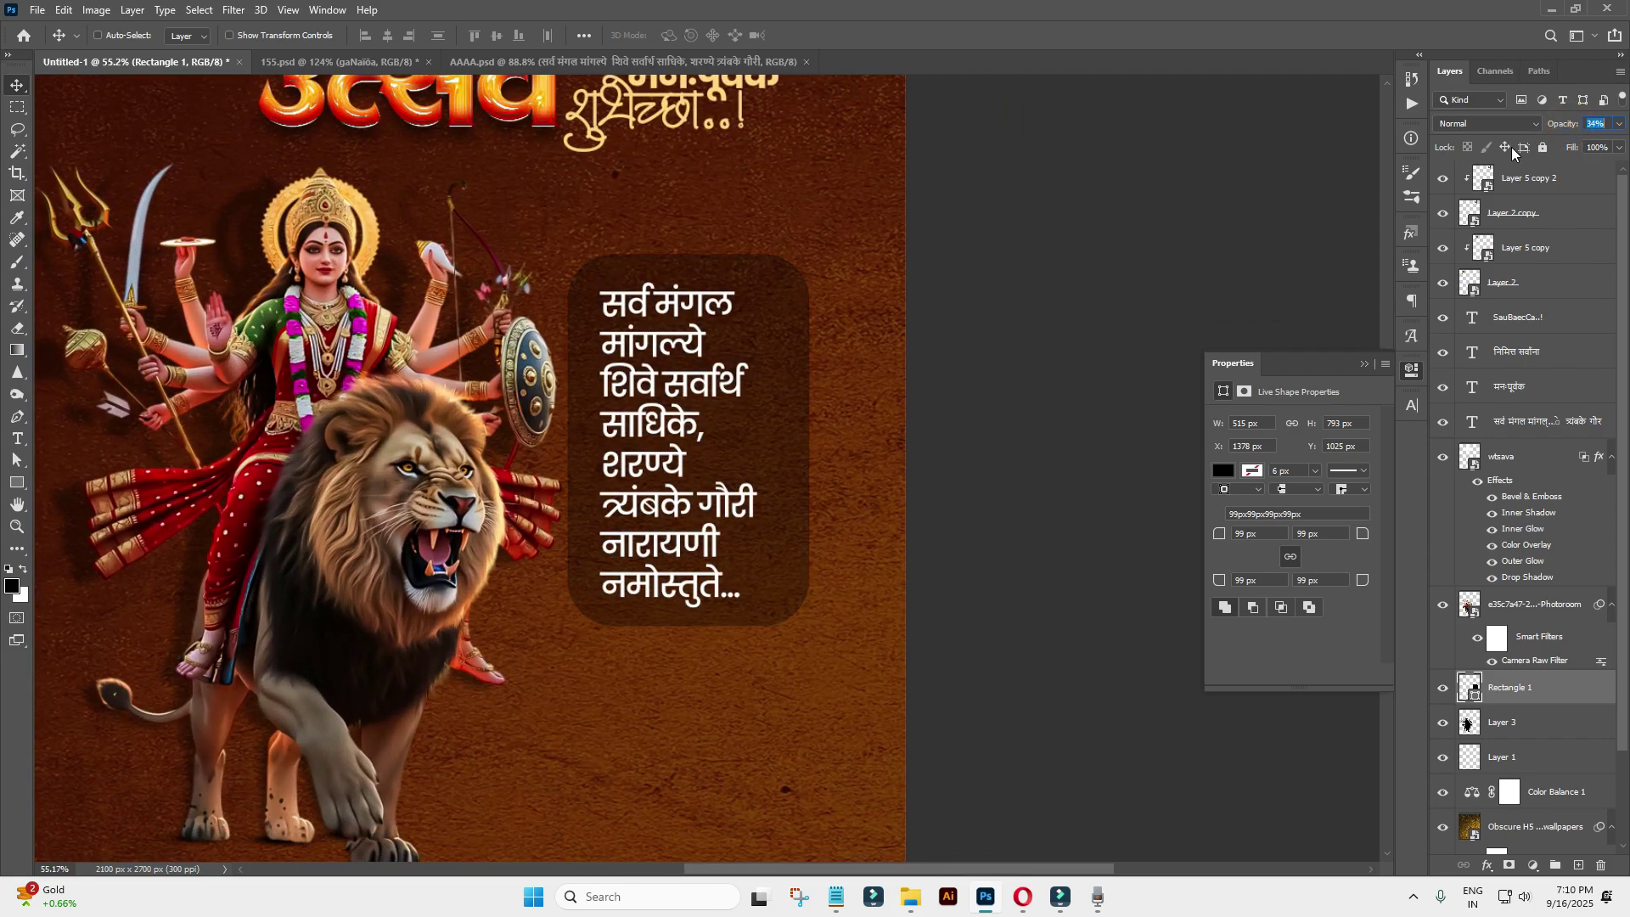
scroll(652, 384, down, 5)
scroll(641, 476, up, 1)
scroll(632, 544, up, 2)
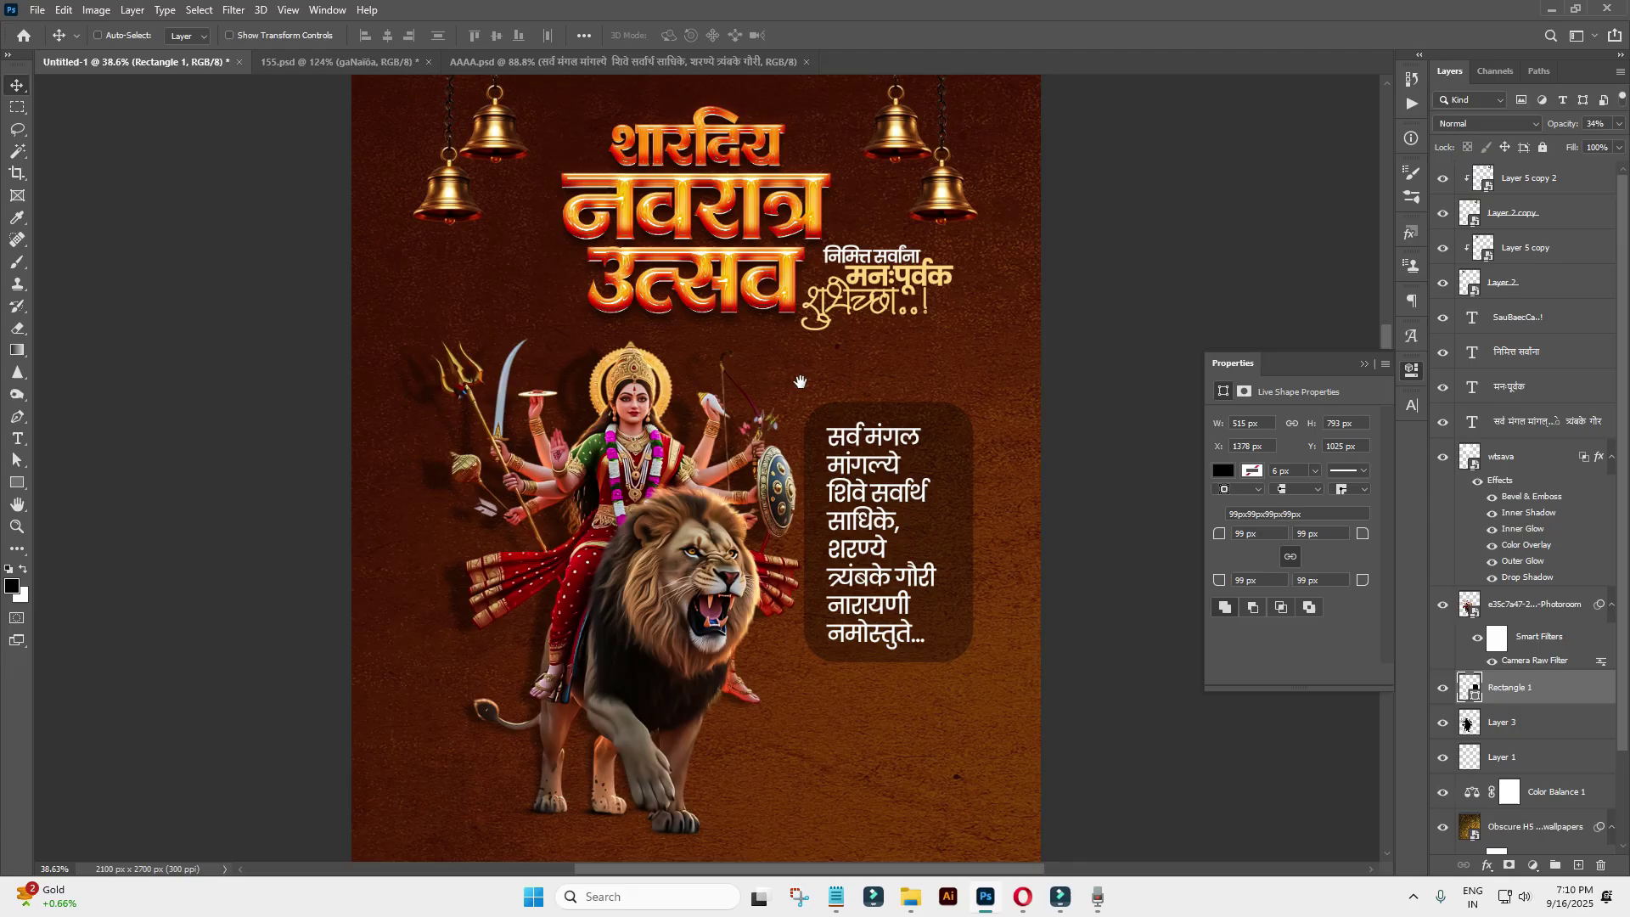
scroll(629, 571, up, 1)
scroll(629, 571, up, 2)
scroll(629, 570, down, 3)
scroll(629, 570, down, 2)
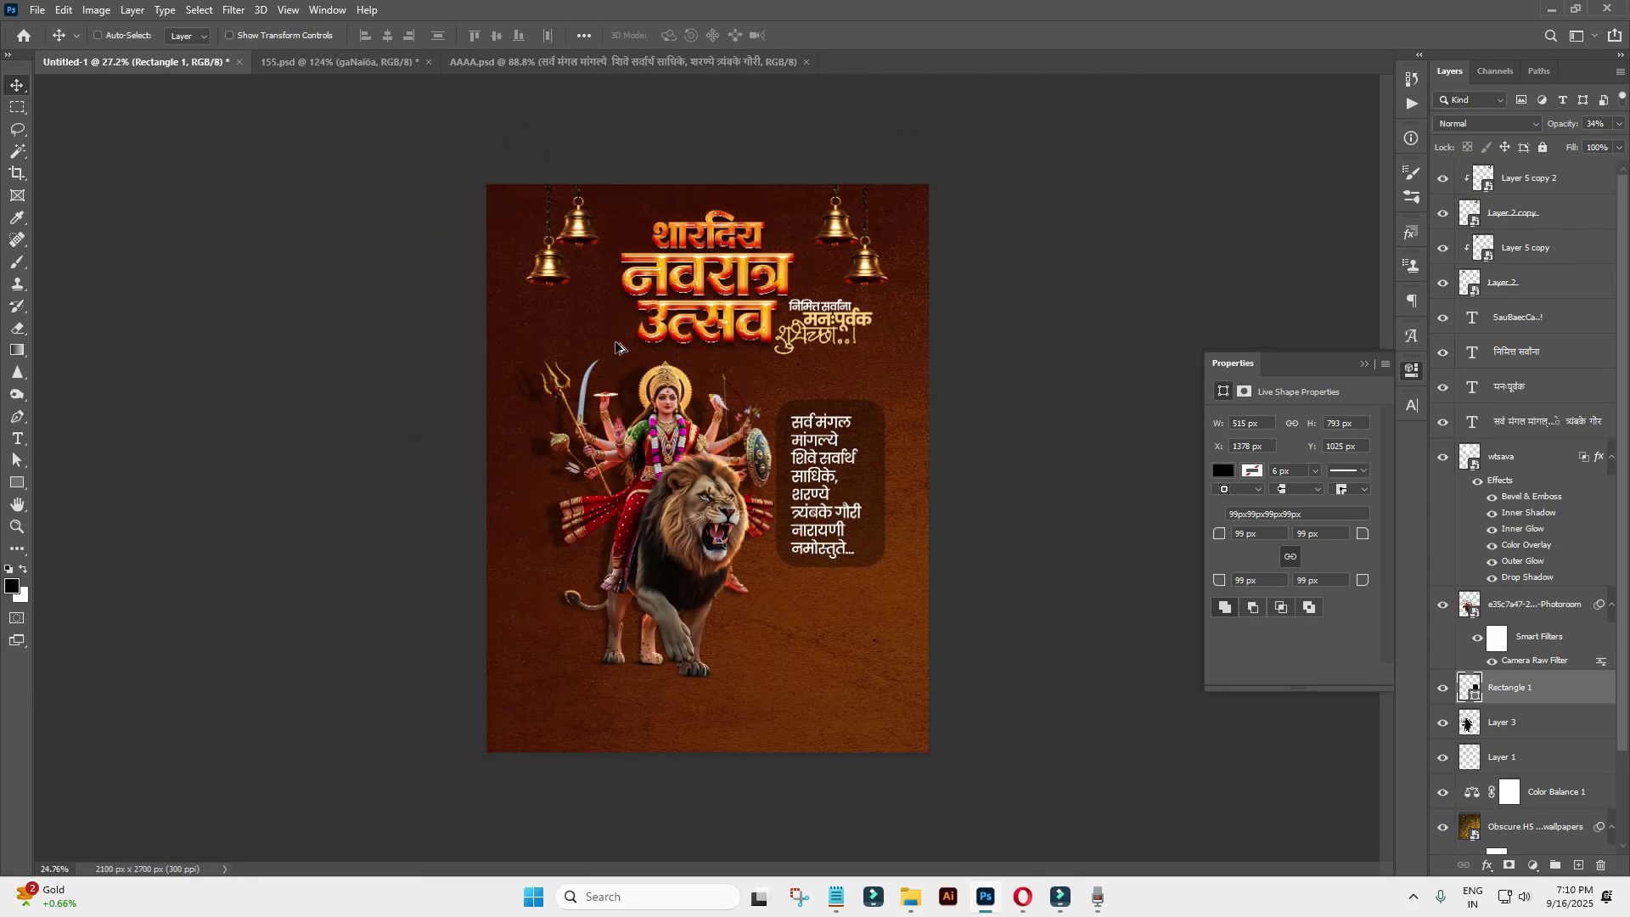
scroll(340, 636, up, 1)
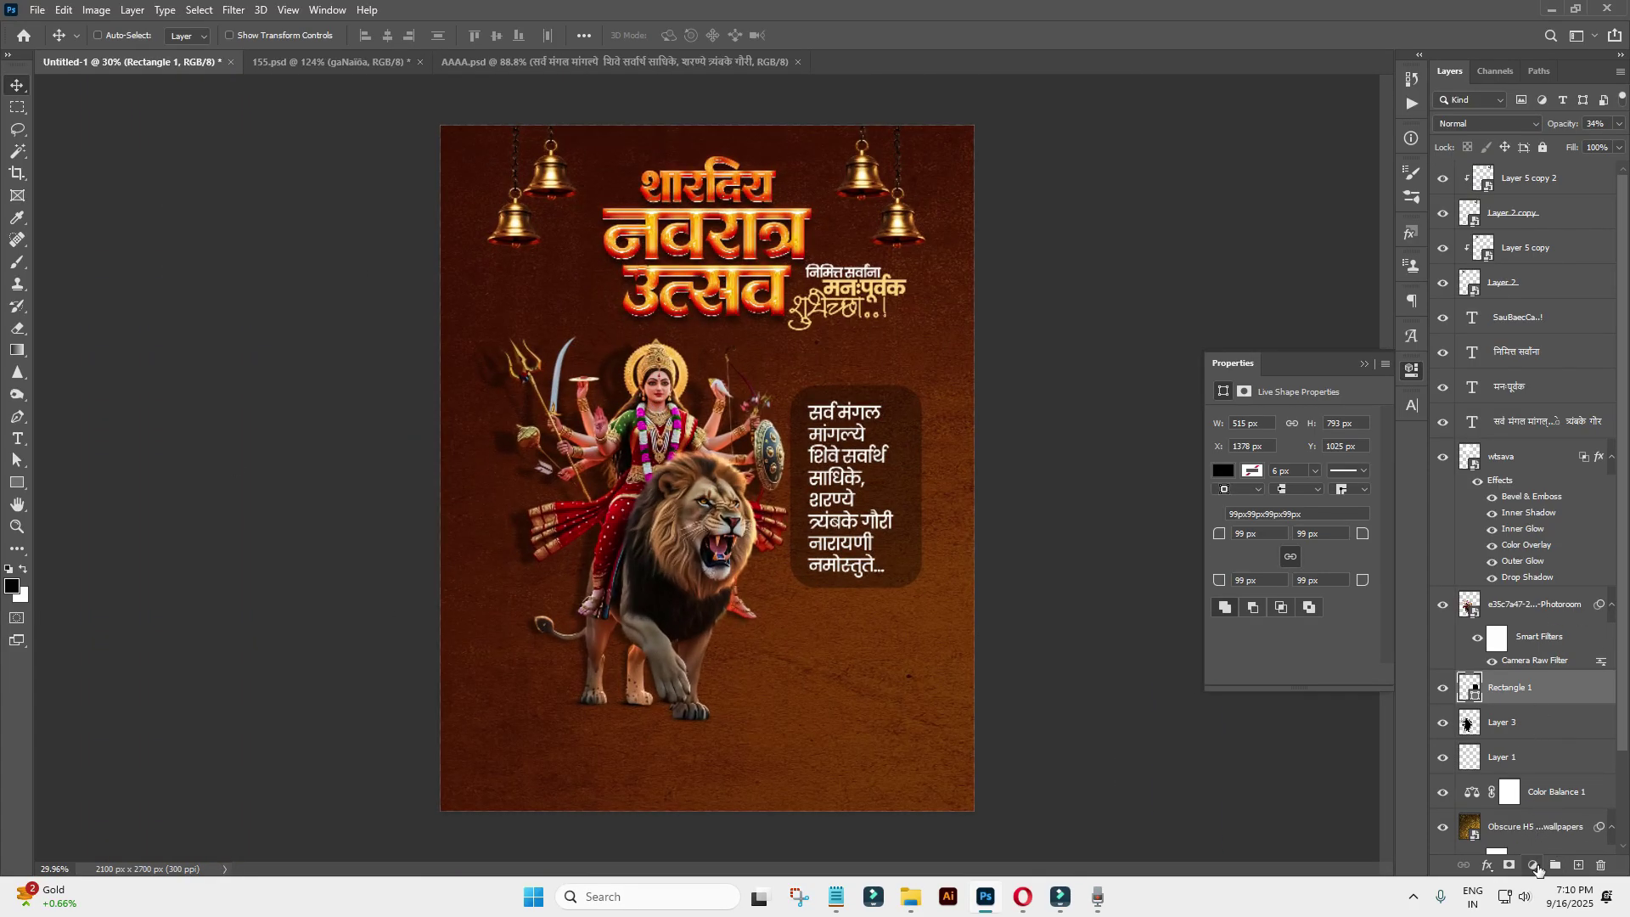
Add a Color Lookup adjustment layer set to the Crisp_Warm.look 3DLUT file.
click(1533, 866)
click(1575, 771)
scroll(953, 289, up, 1)
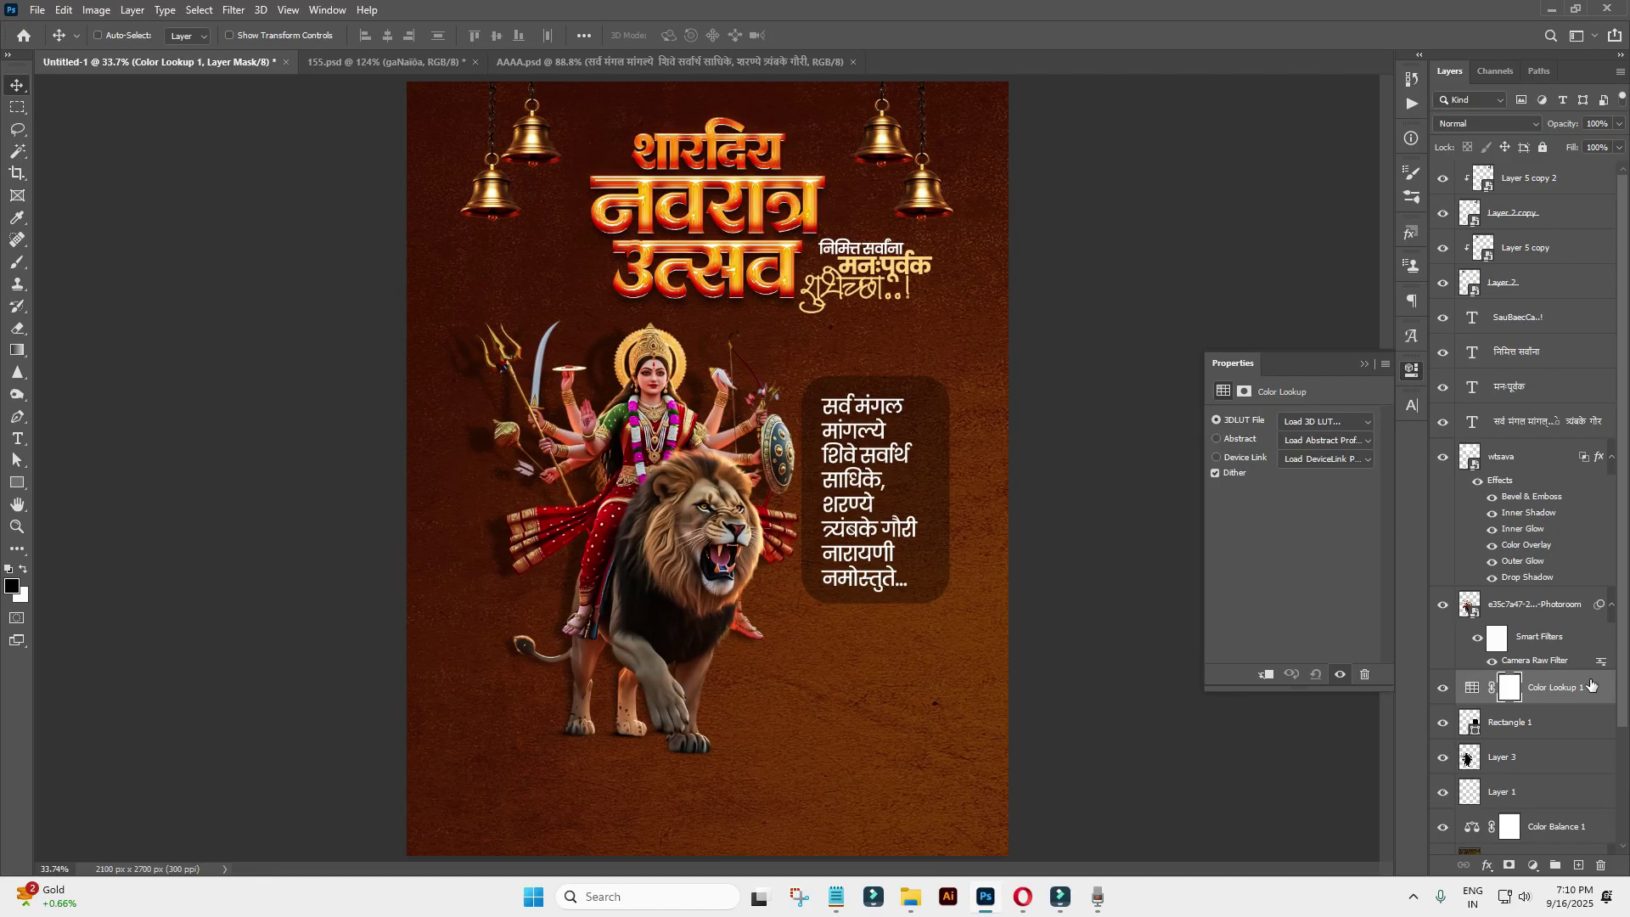
click(1535, 691)
click(1315, 421)
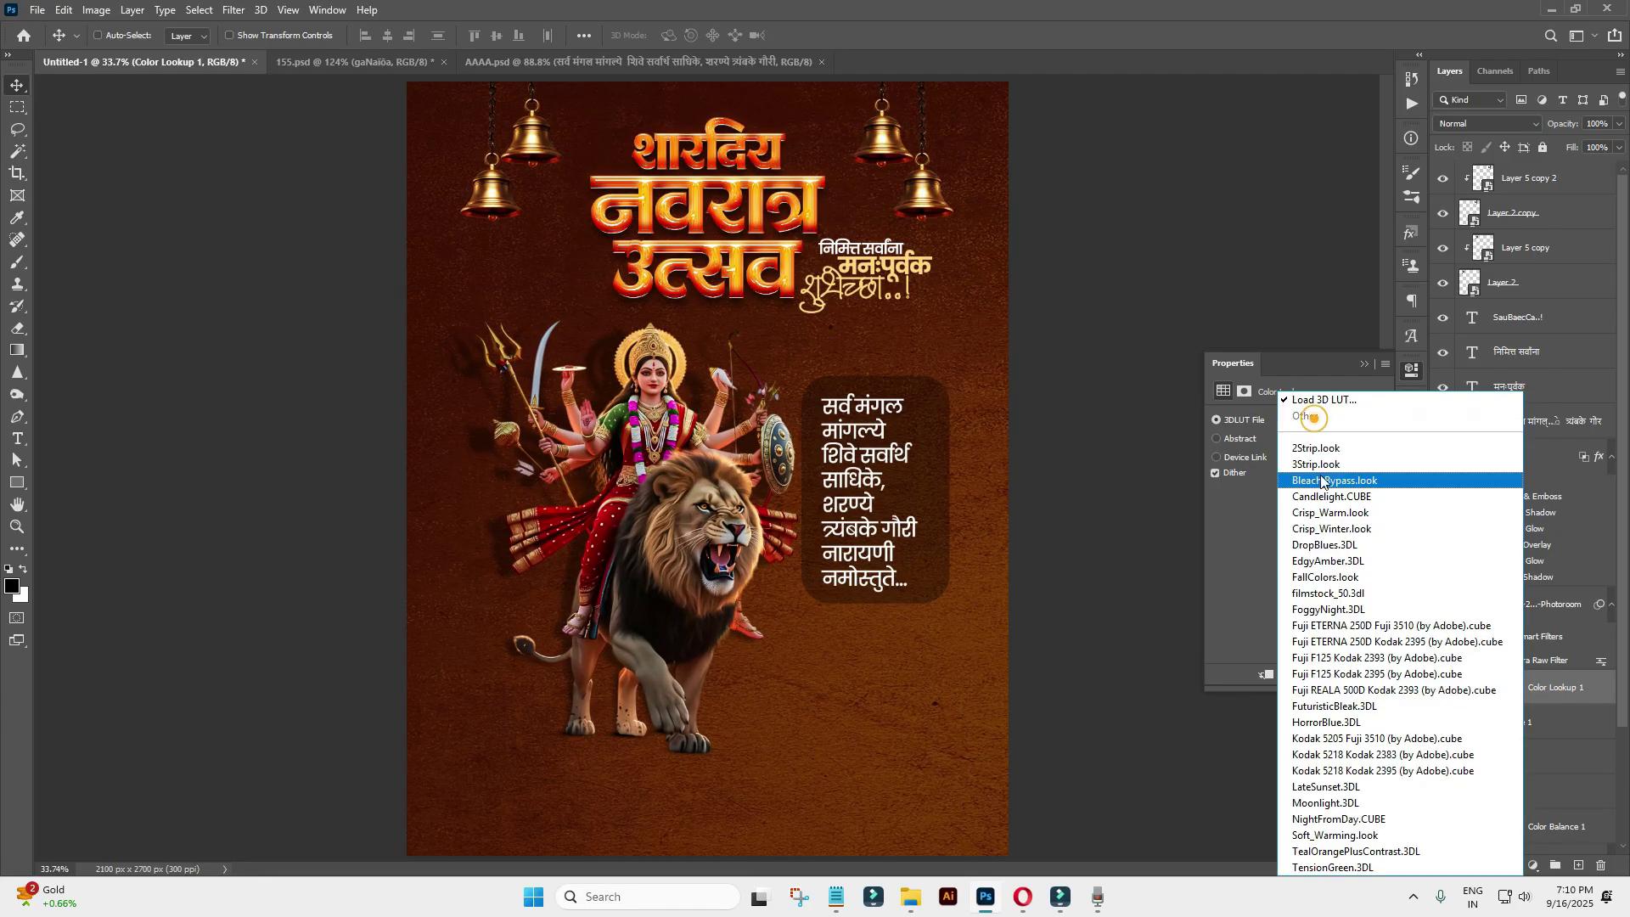
click(1322, 468)
Scroll around the poster to review the deep red Crisp_Warm tint.
scroll(1324, 425, down, 1)
scroll(1325, 424, down, 1)
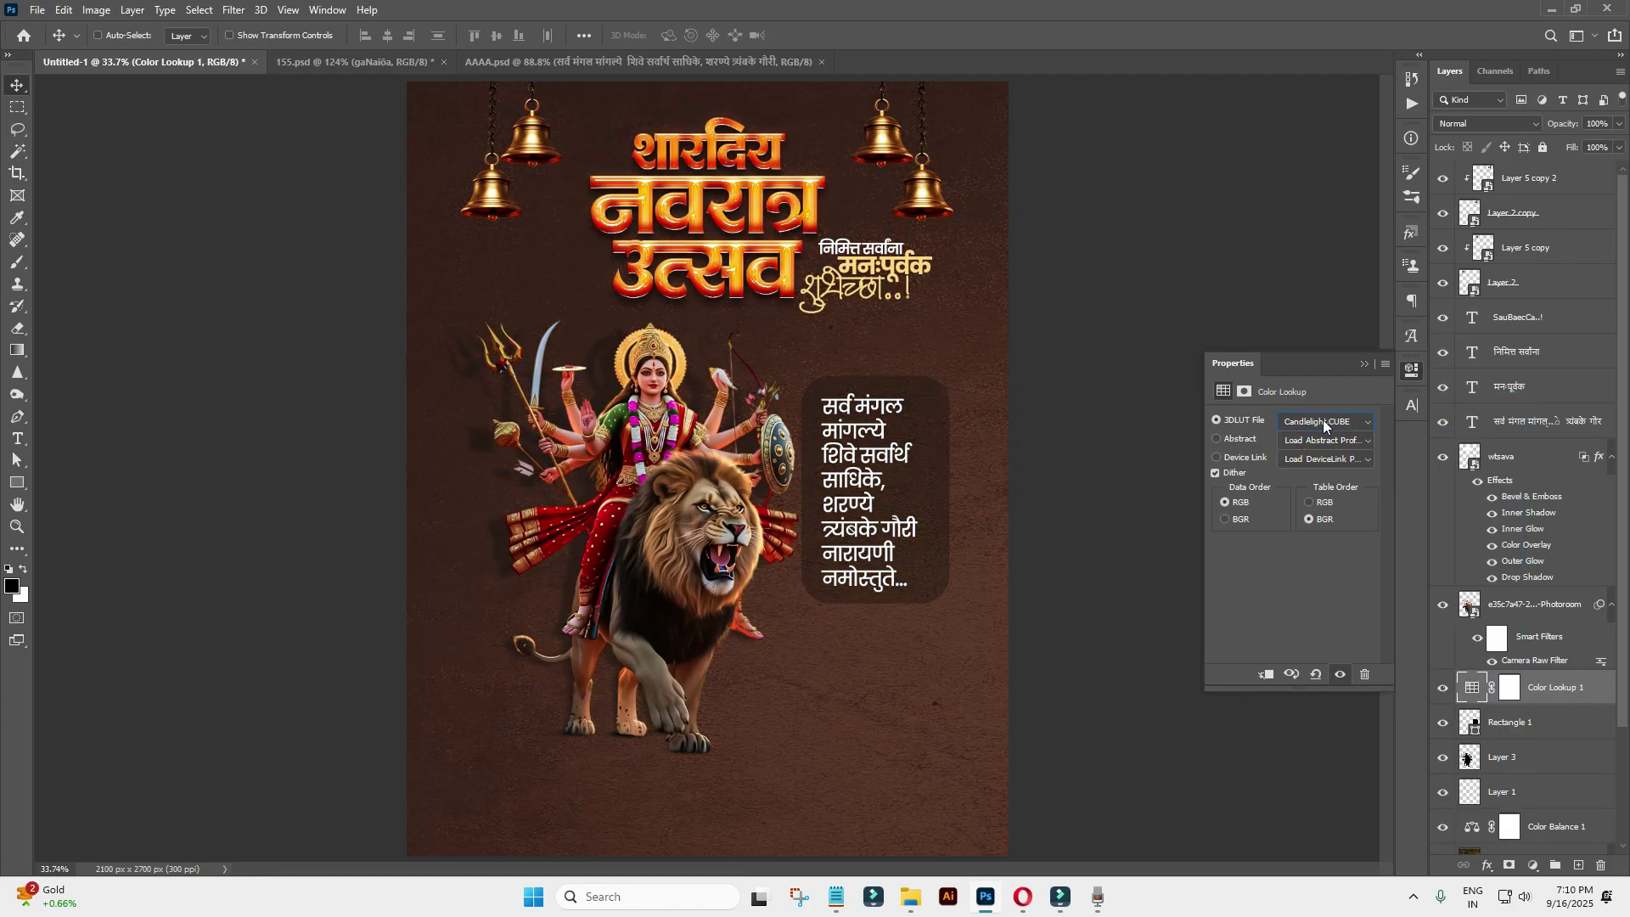
scroll(1325, 425, down, 1)
scroll(658, 524, down, 1)
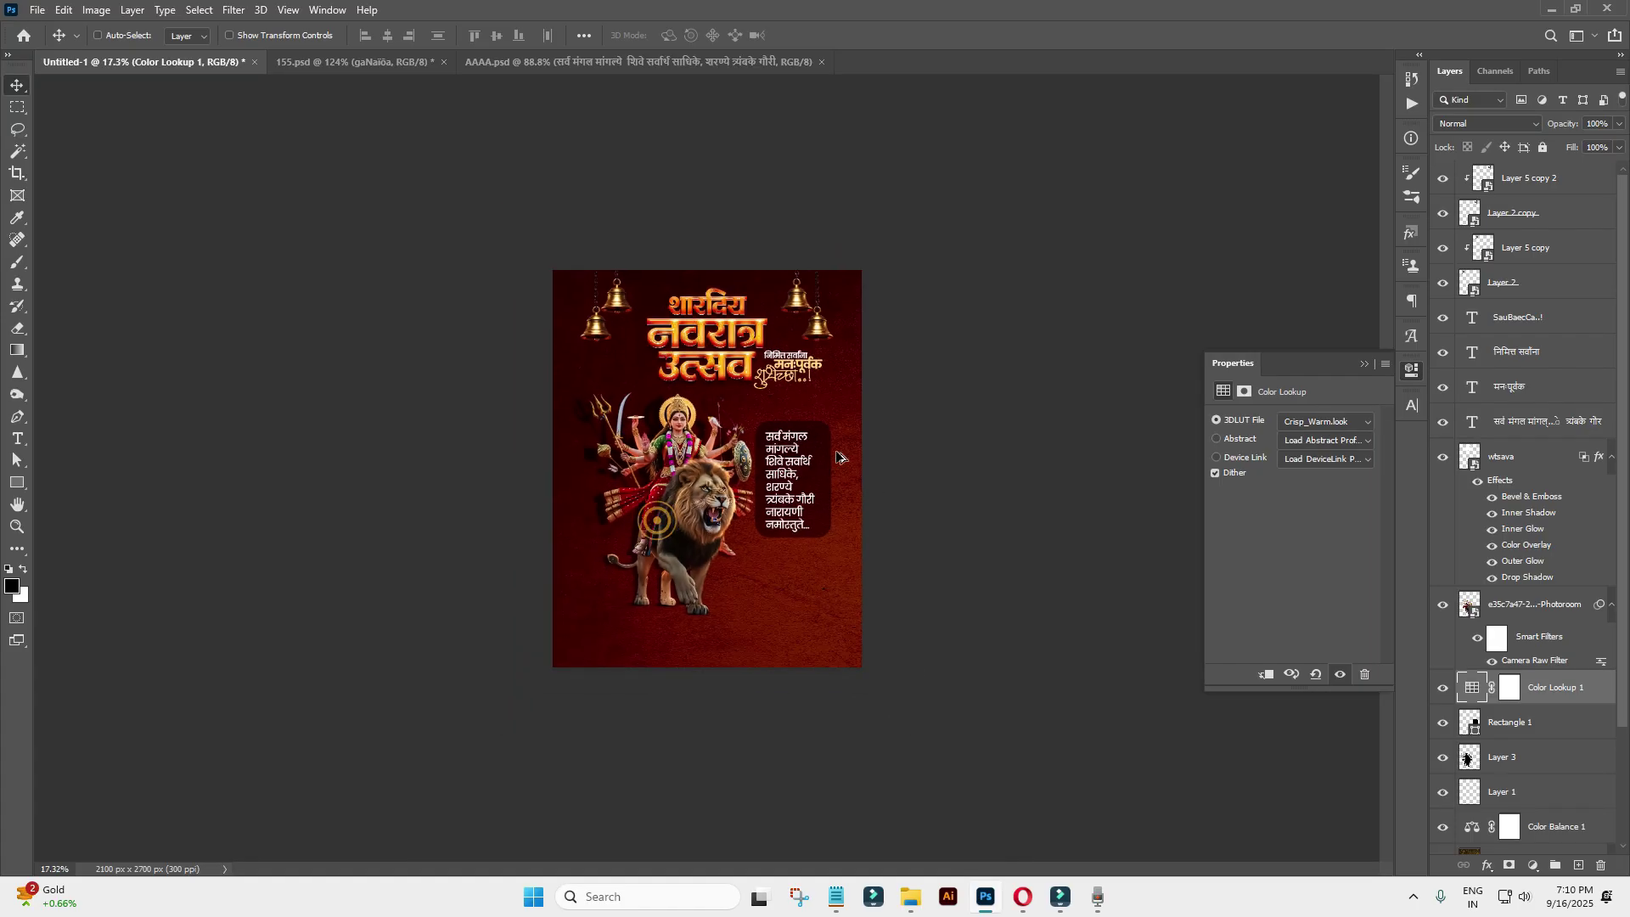
scroll(713, 467, up, 1)
scroll(773, 408, up, 2)
scroll(822, 363, up, 1)
scroll(822, 363, down, 2)
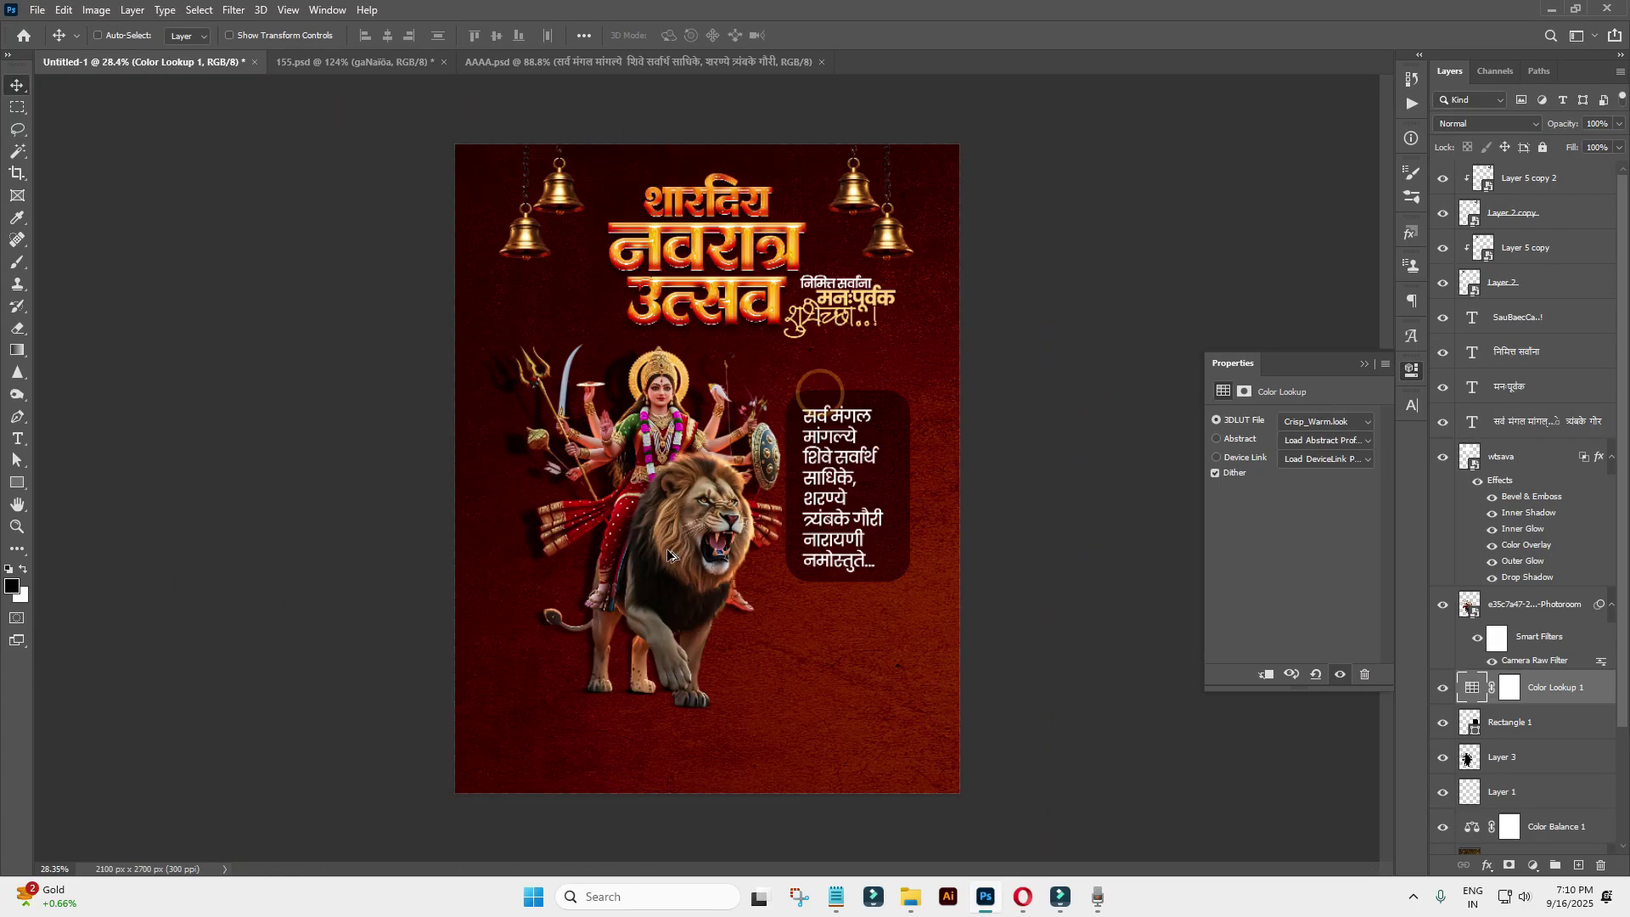
scroll(828, 518, up, 2)
scroll(822, 522, down, 1)
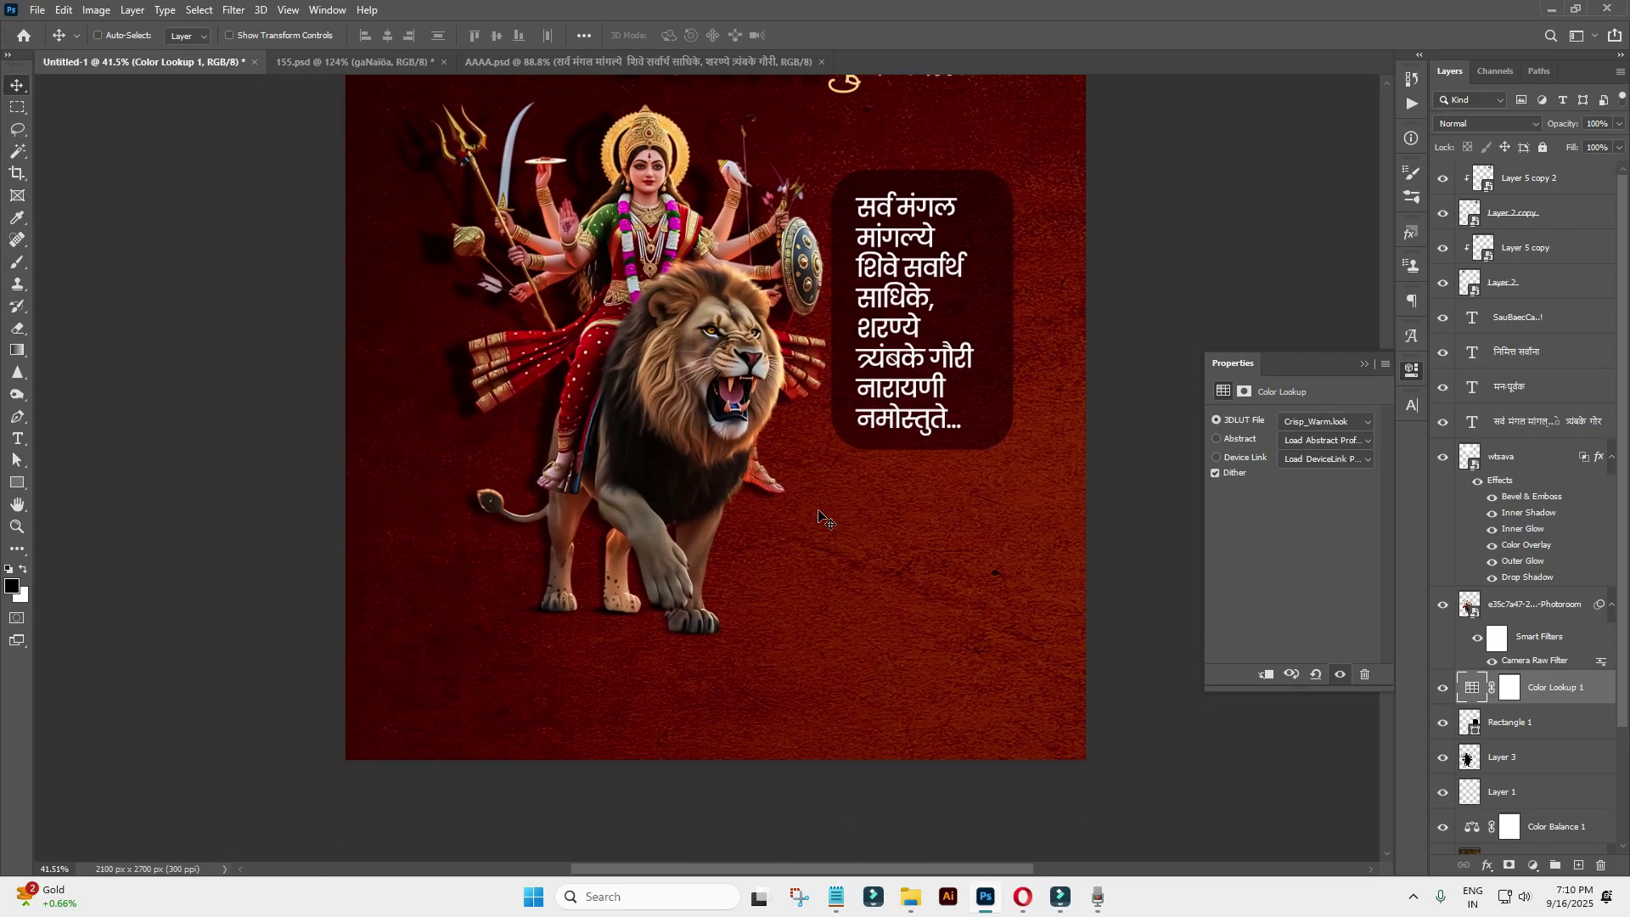
scroll(824, 526, down, 1)
scroll(815, 594, up, 1)
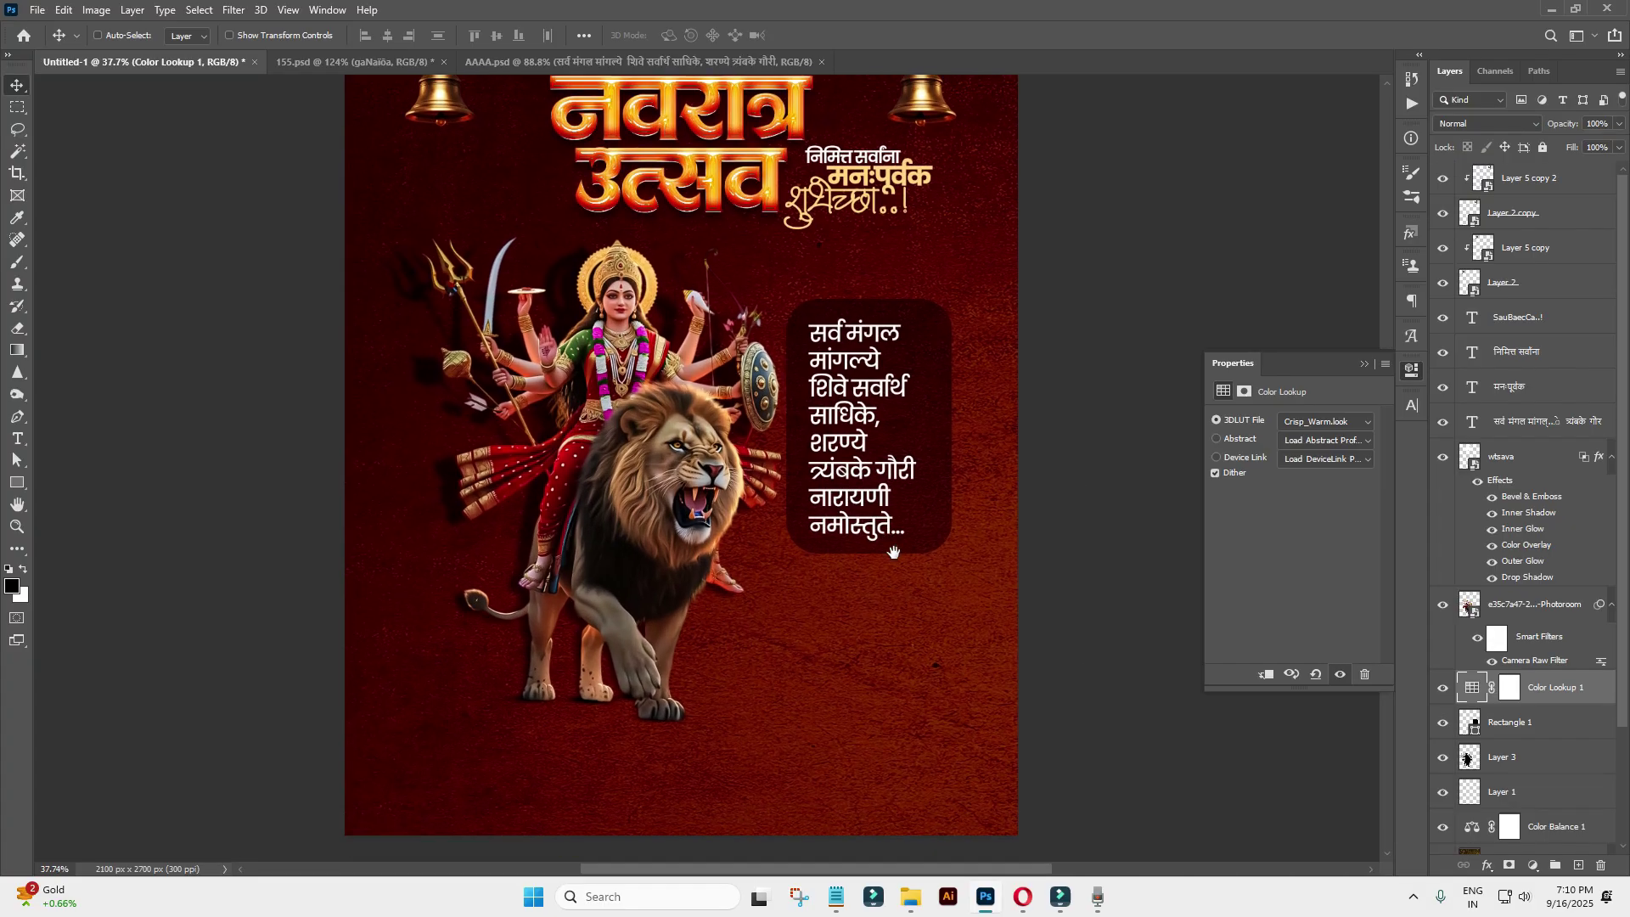
scroll(804, 660, down, 2)
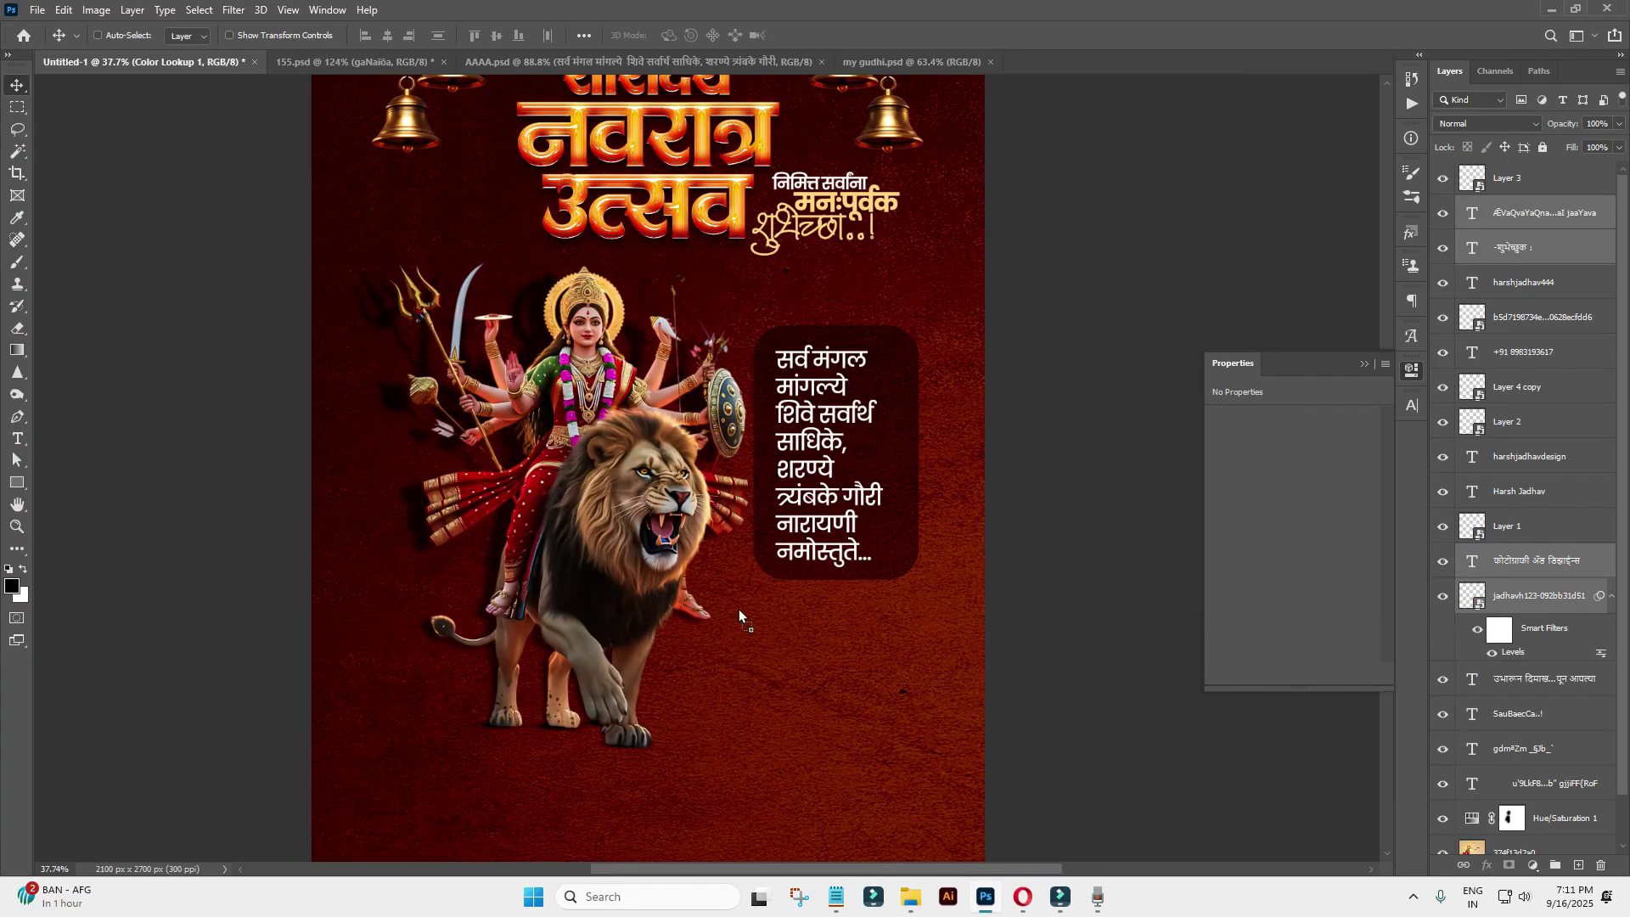
Place the portrait photo at the poster's bottom and move the name text down-left.
drag(97, 68, 871, 773)
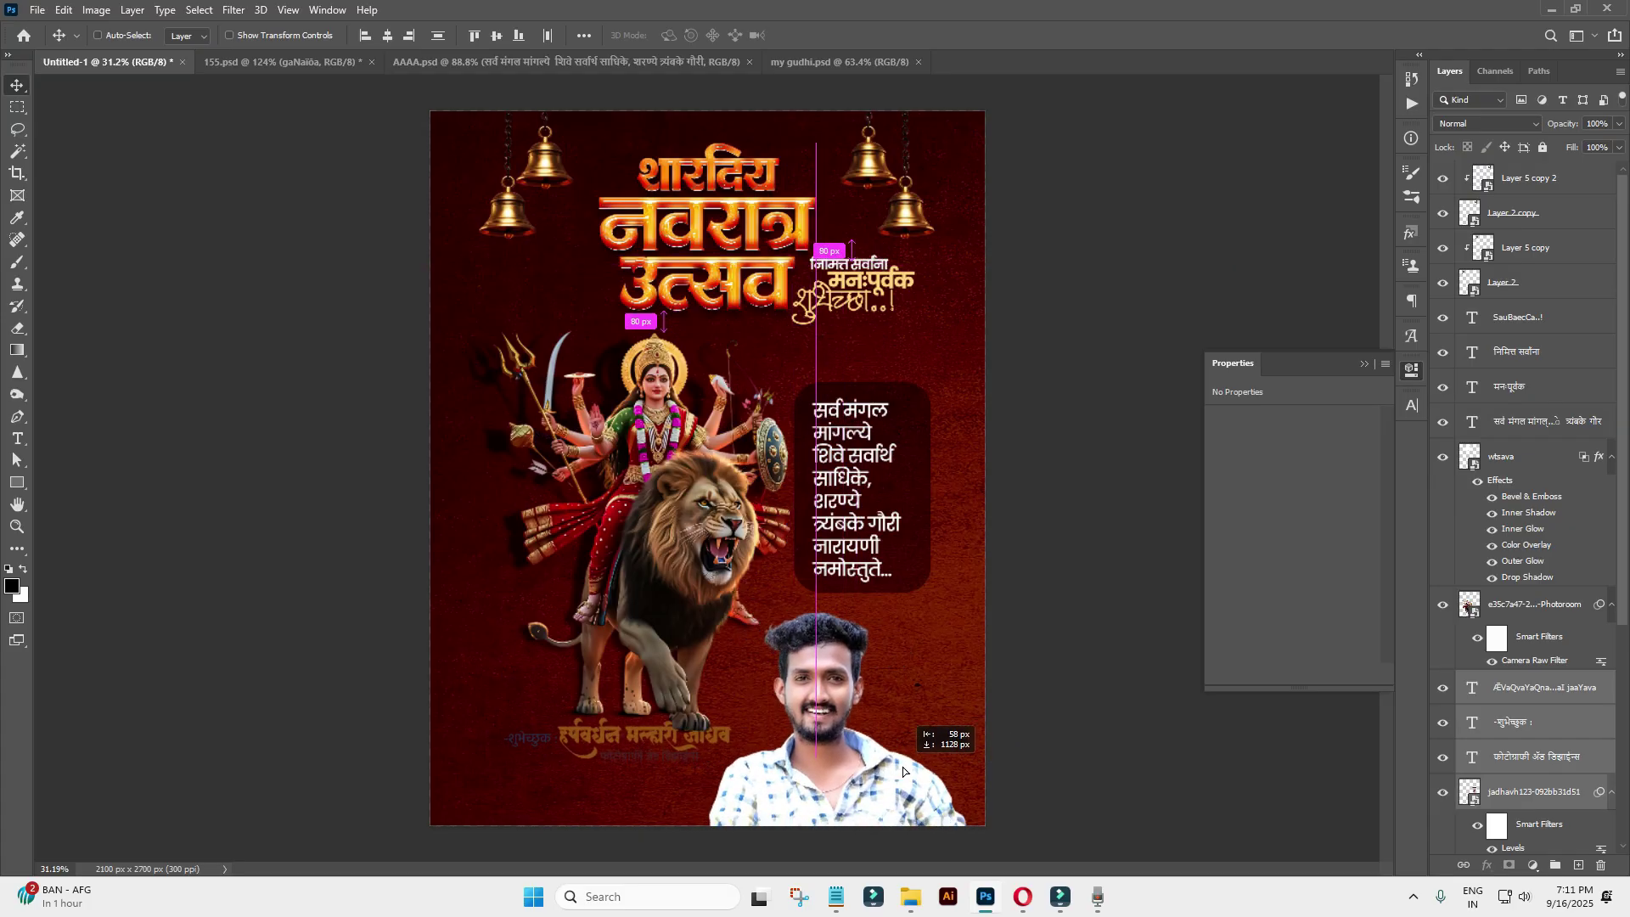
drag(871, 772, 895, 770)
ctrl+click(1525, 791)
drag(752, 650, 739, 679)
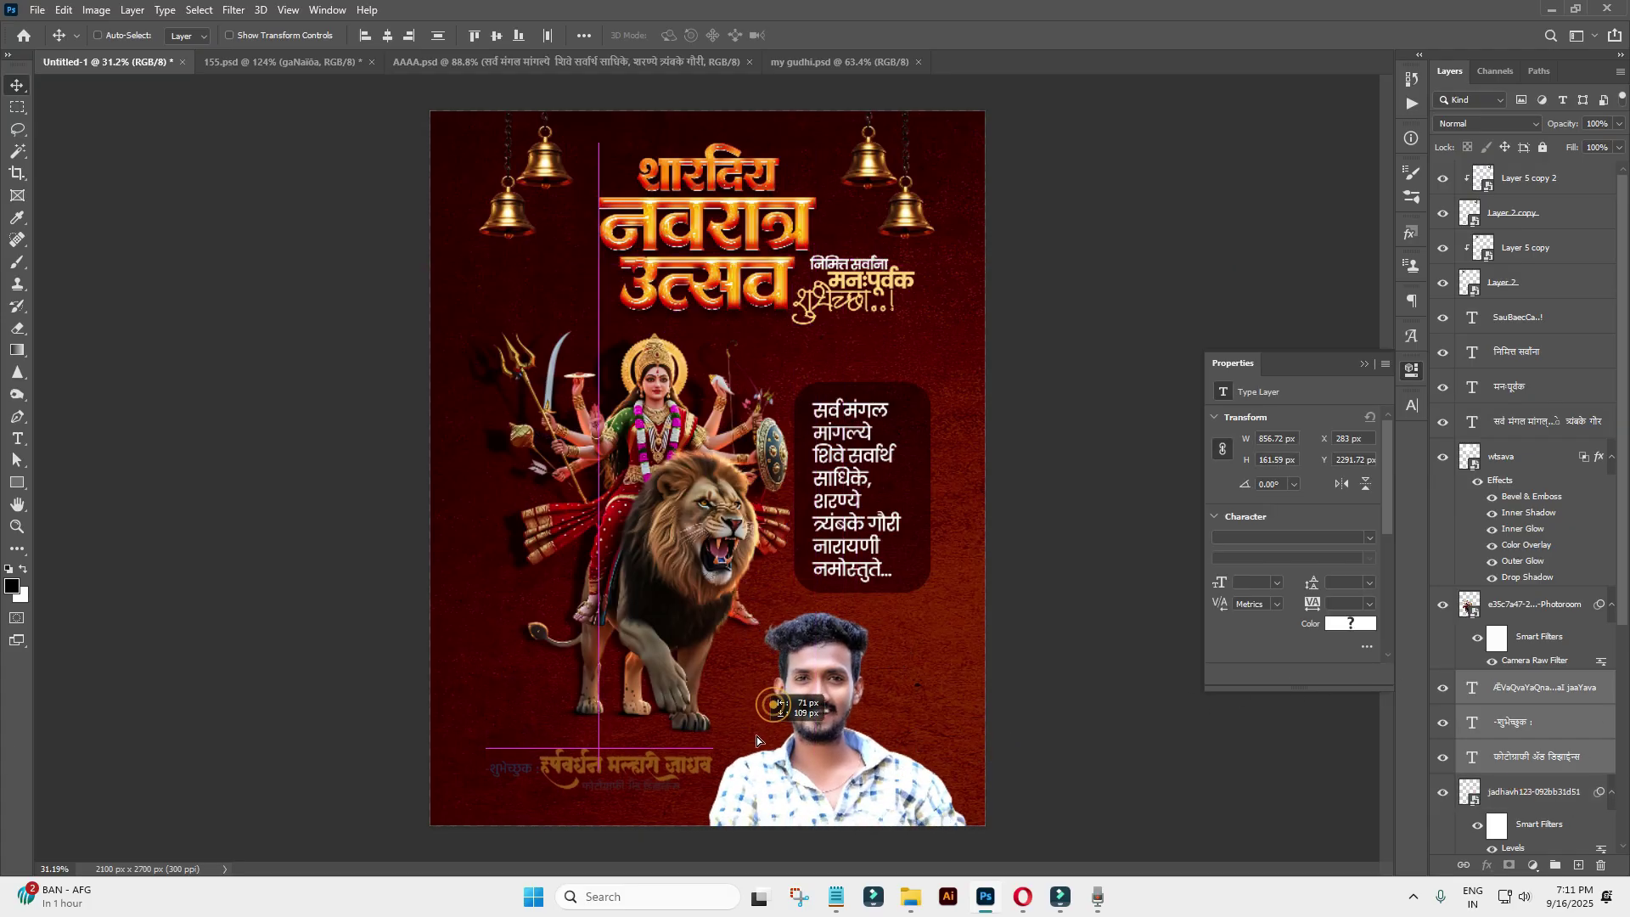
Make the well-wisher name text white (#ffffff) and add a new empty layer.
click(1362, 625)
text(ffffff)
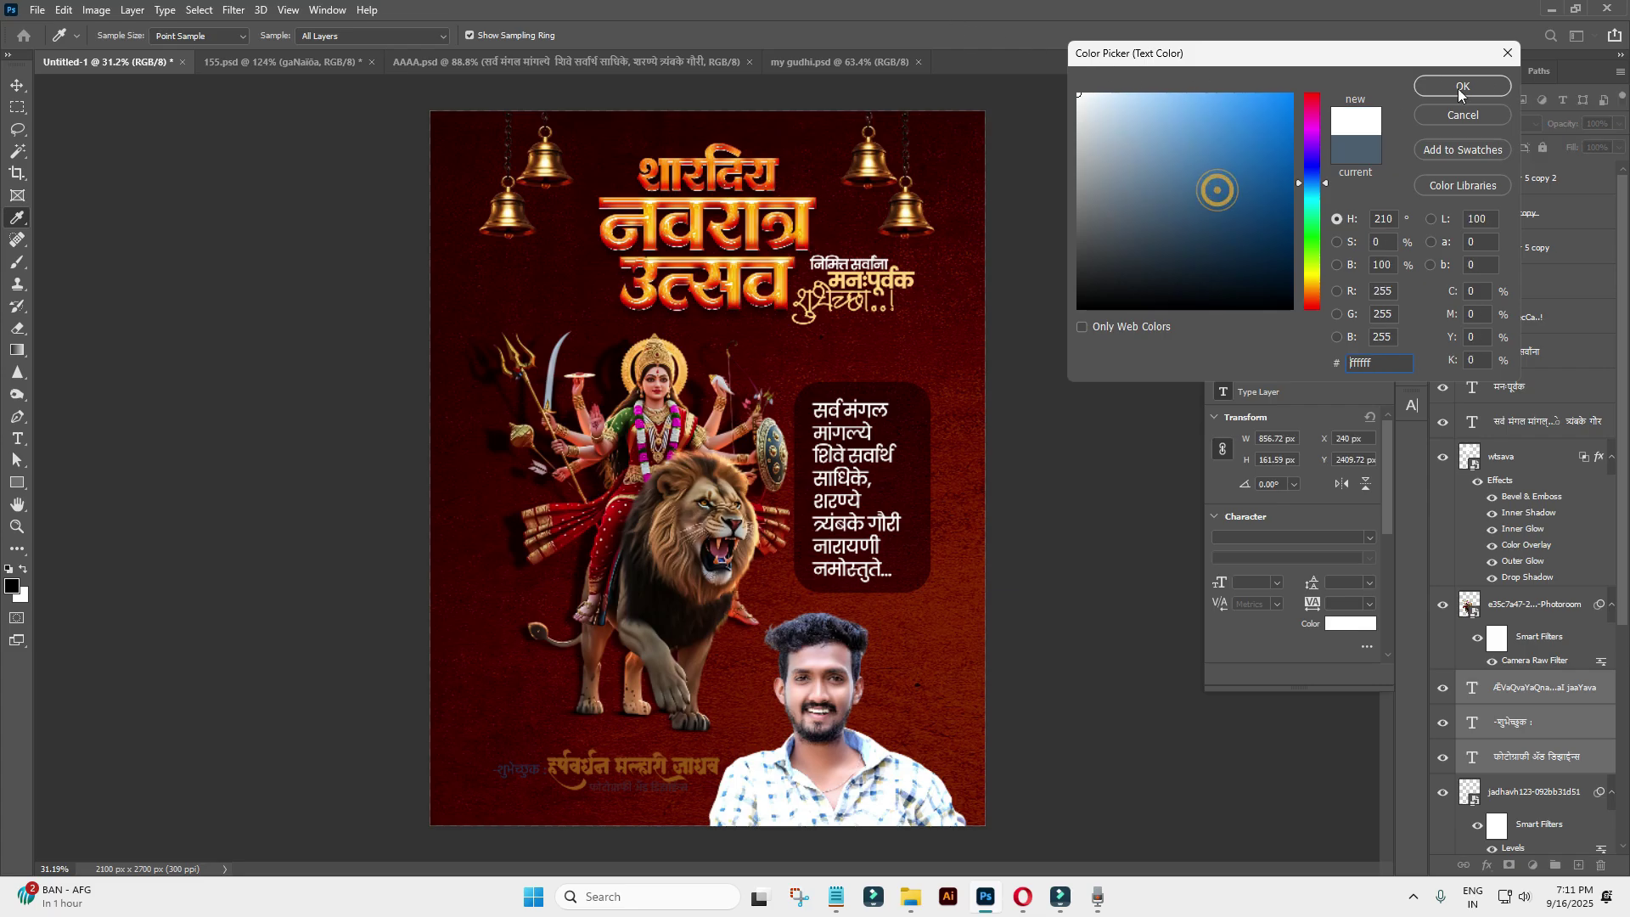
click(1484, 88)
scroll(617, 708, up, 3)
scroll(746, 531, up, 3)
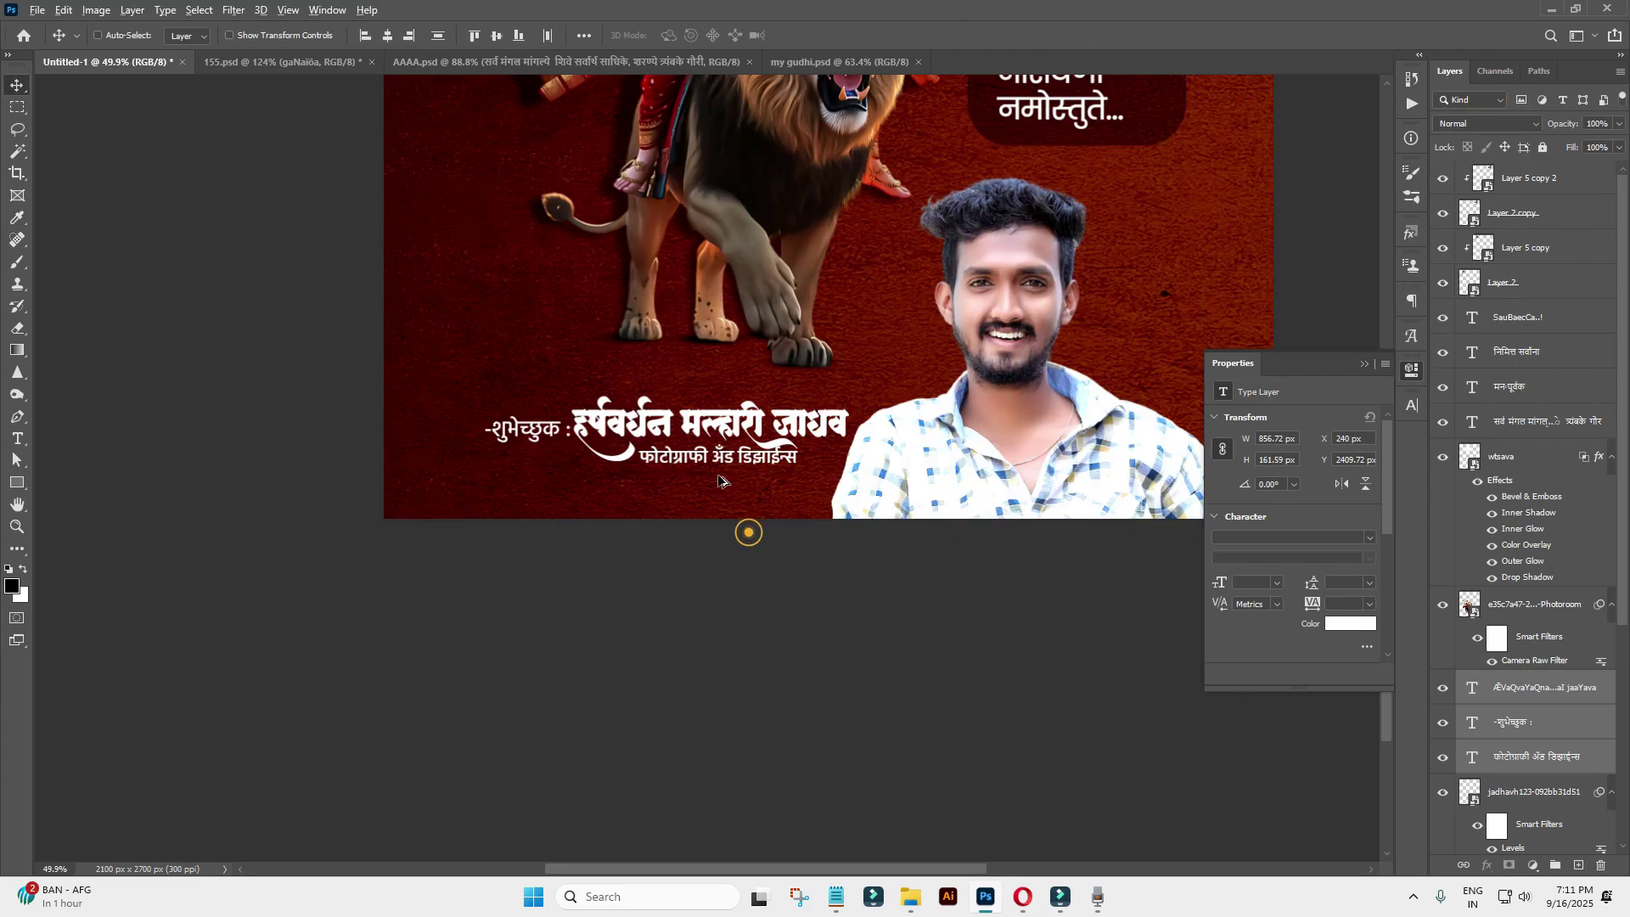
scroll(748, 510, up, 3)
scroll(771, 441, up, 3)
scroll(771, 441, down, 3)
scroll(770, 441, down, 3)
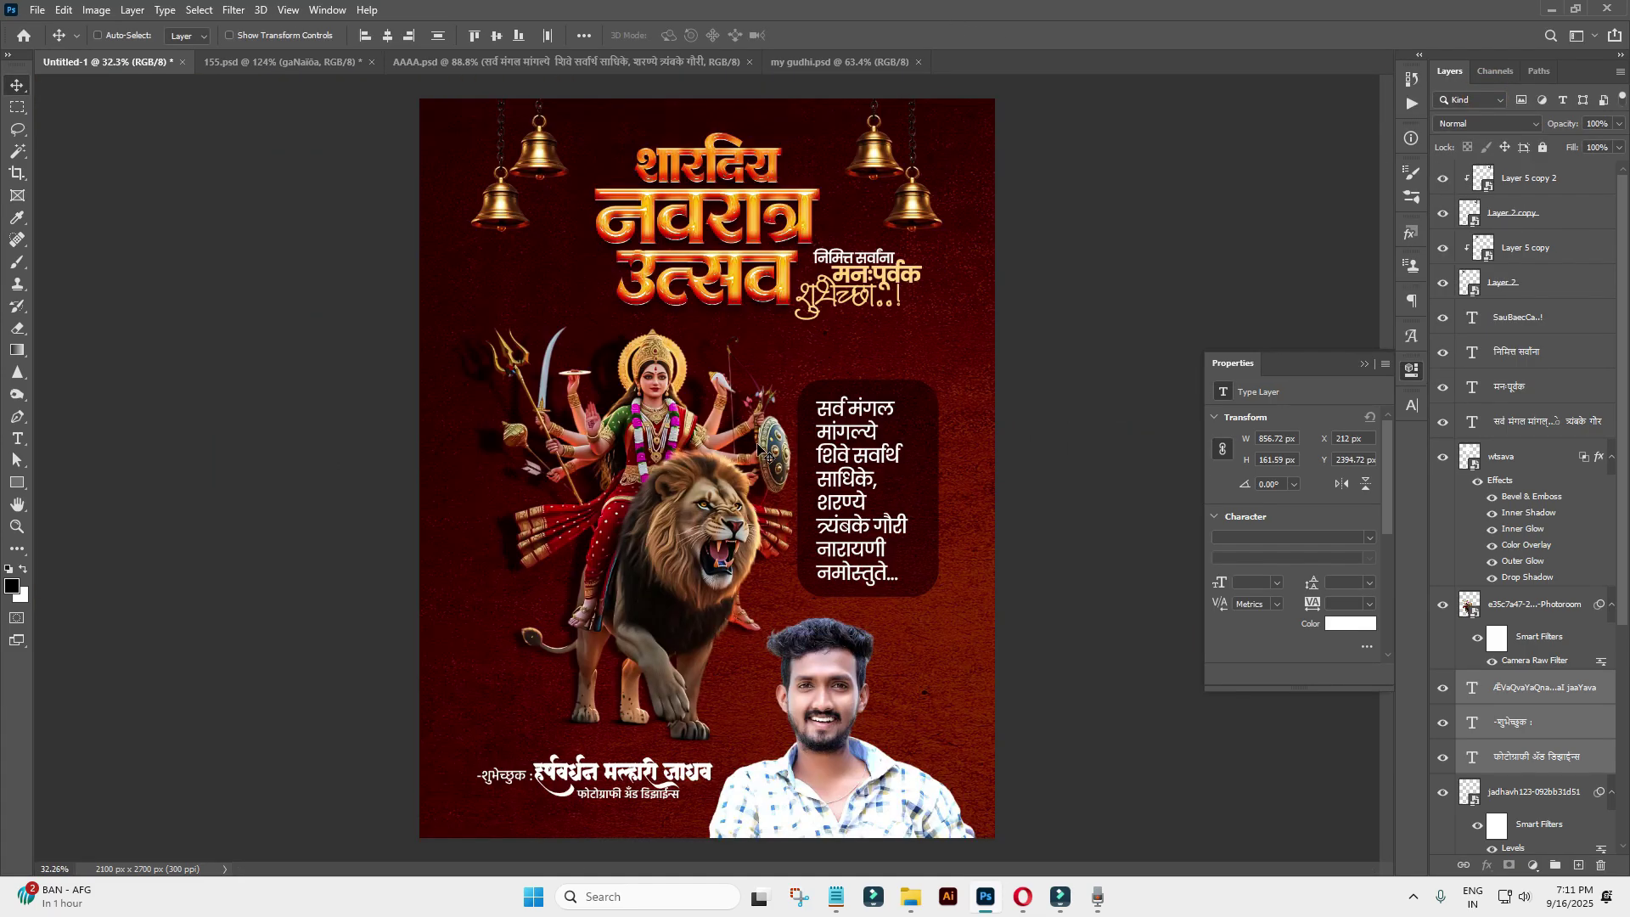
click(1579, 865)
Draw a white-filled rectangle bar across the poster's bottom edge.
scroll(748, 506, up, 2)
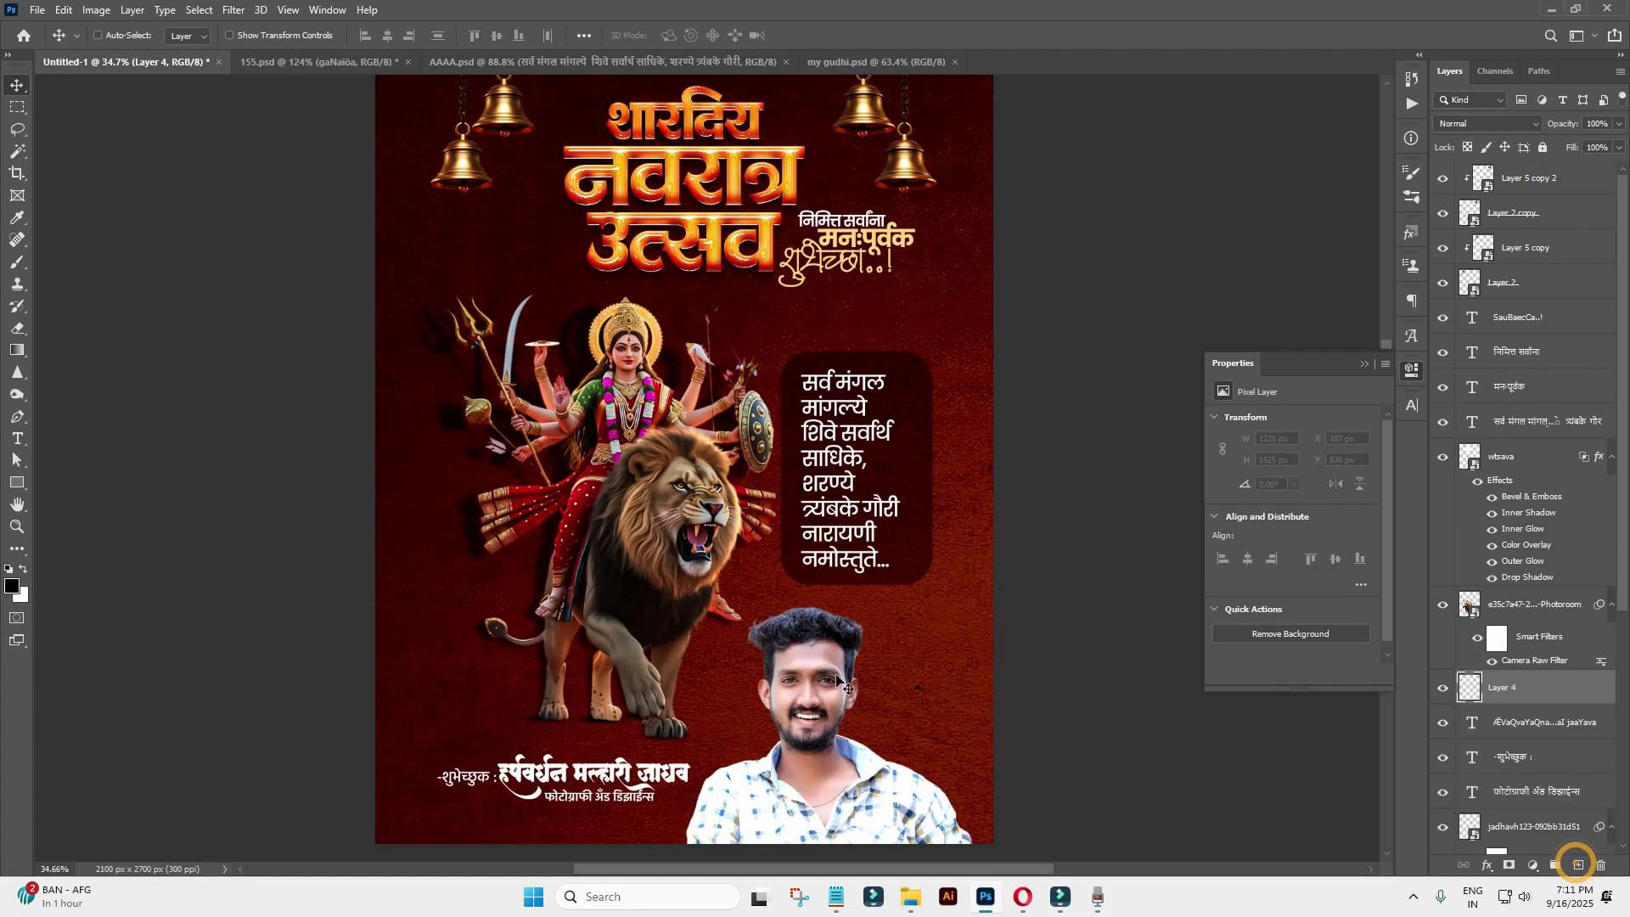
click(12, 483)
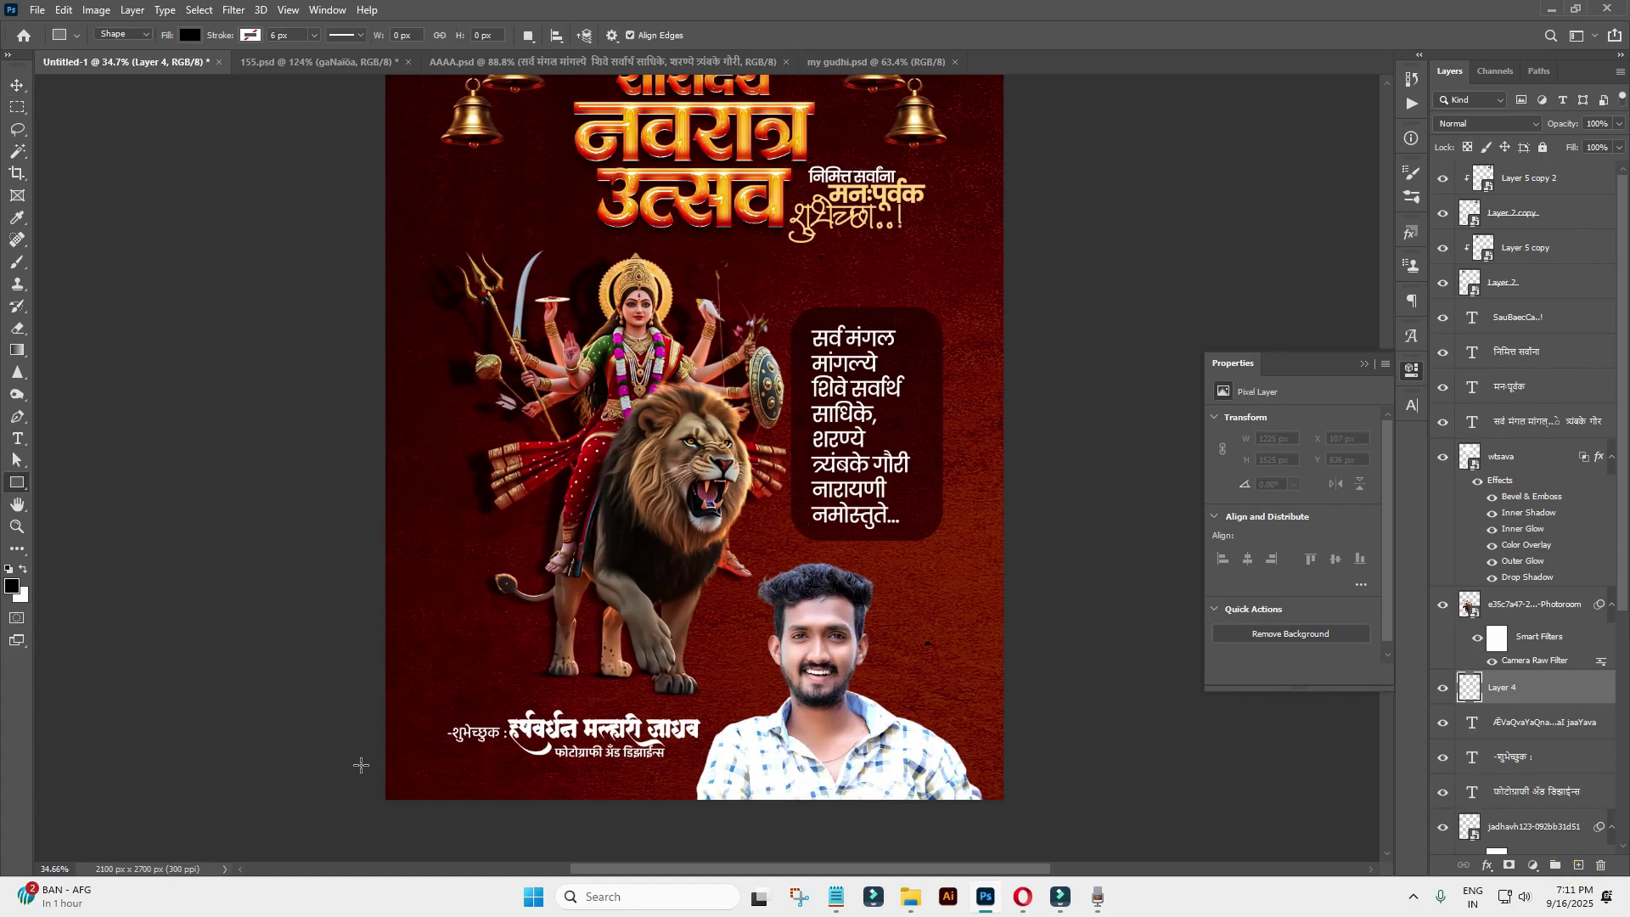
drag(361, 765, 1032, 829)
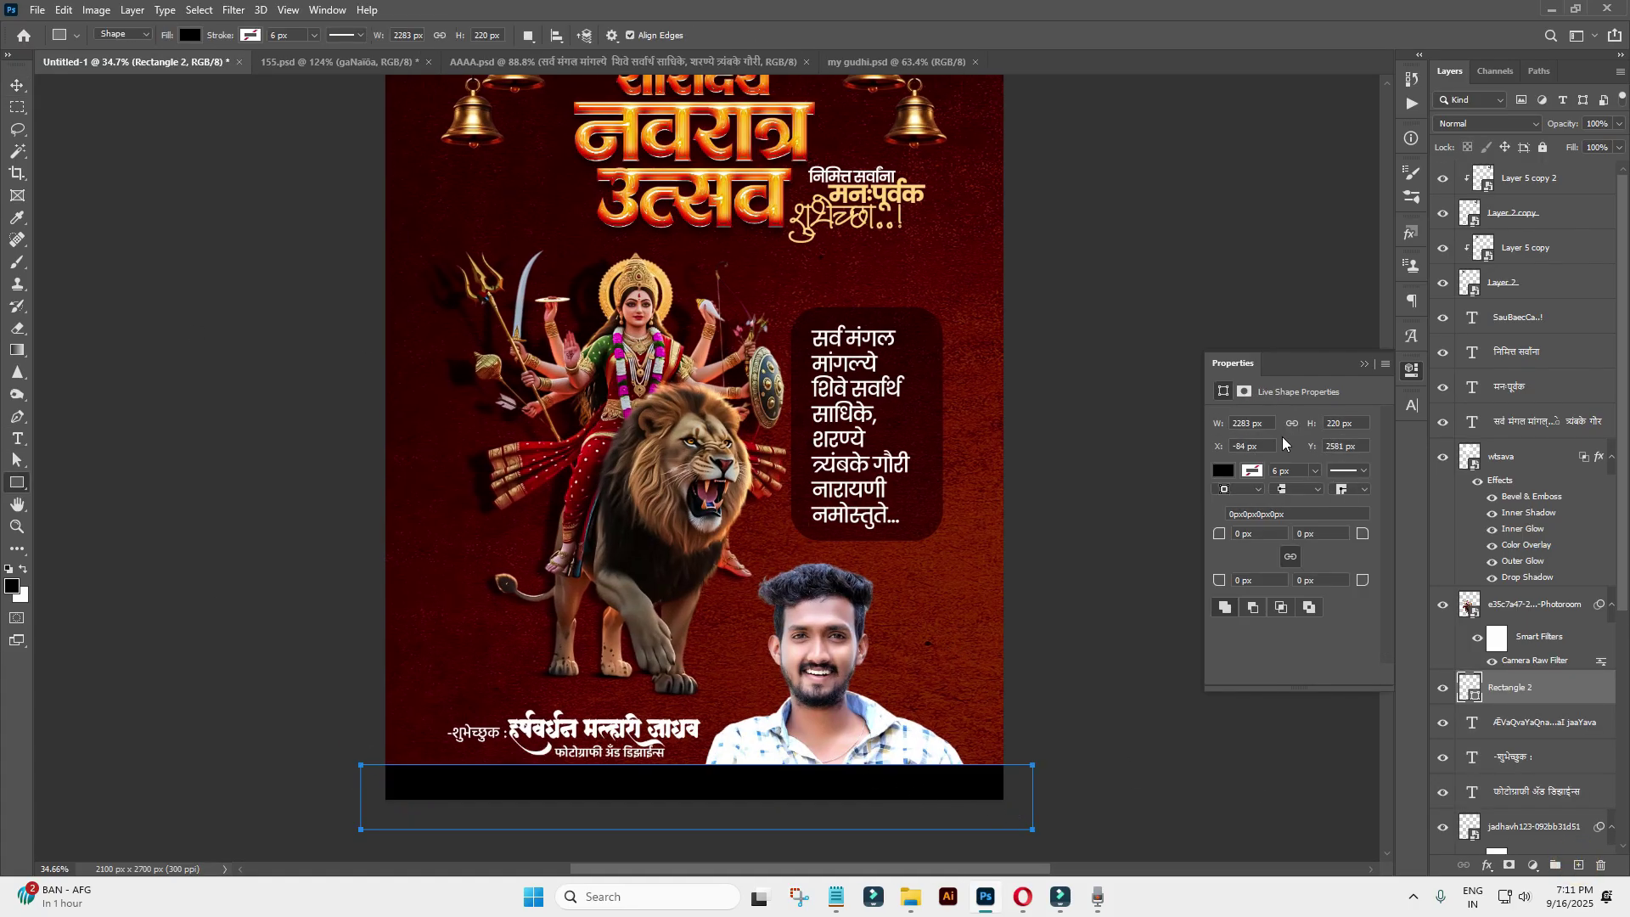
click(1224, 471)
click(1255, 560)
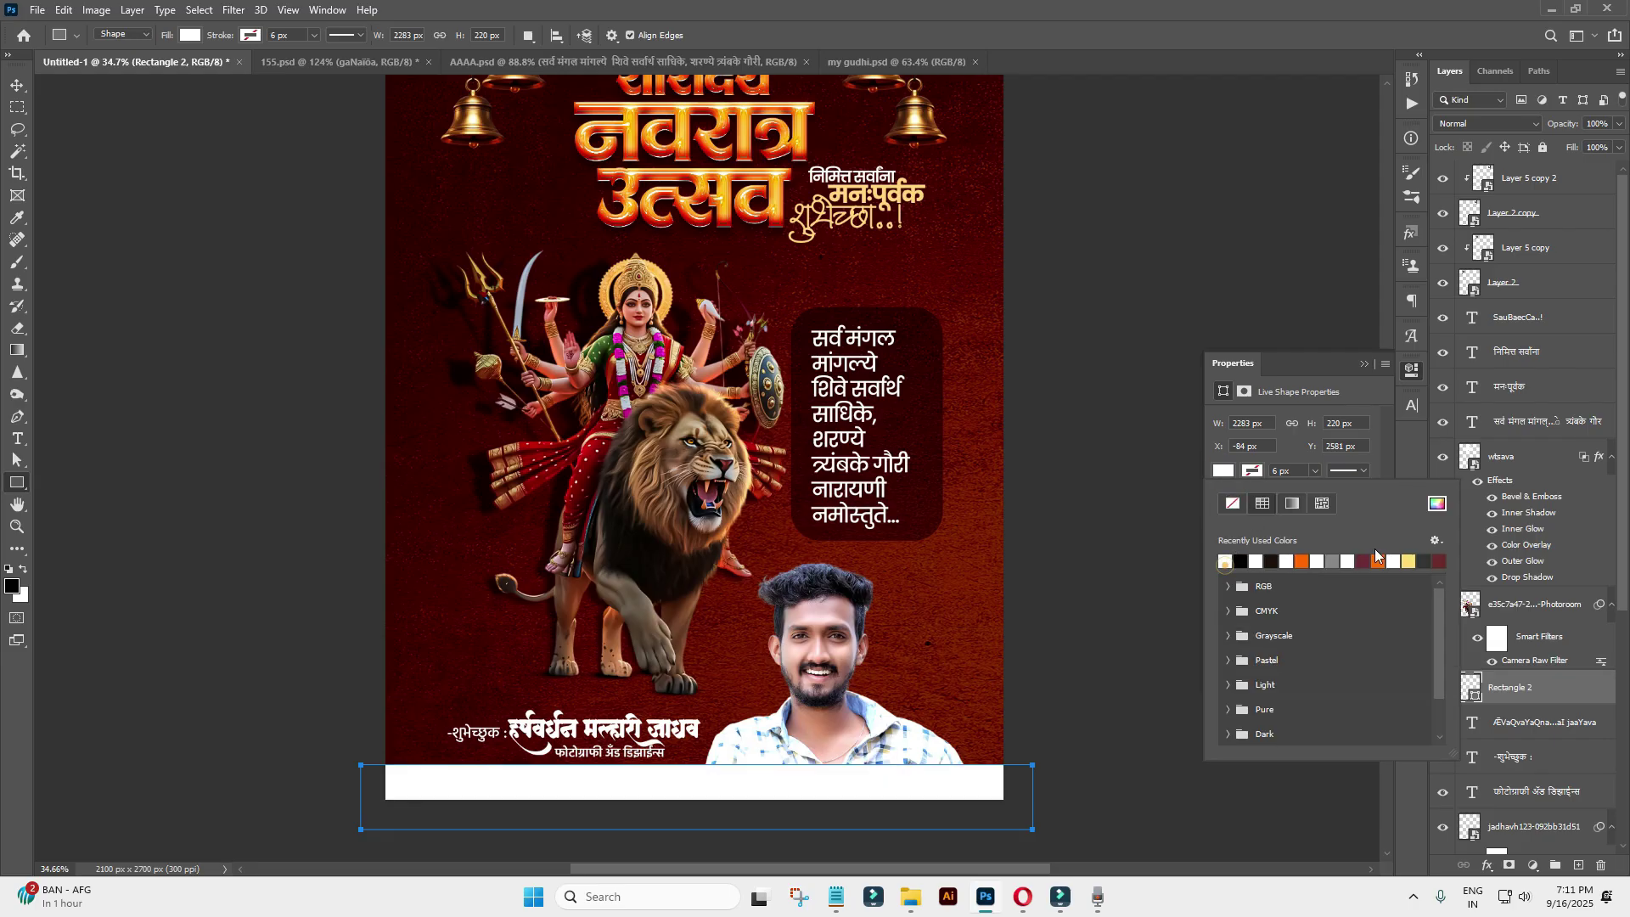
click(1549, 661)
Move the bar's layer below the photo layer and nudge the bar into place.
drag(1537, 688, 1528, 811)
scroll(1538, 692, down, 3)
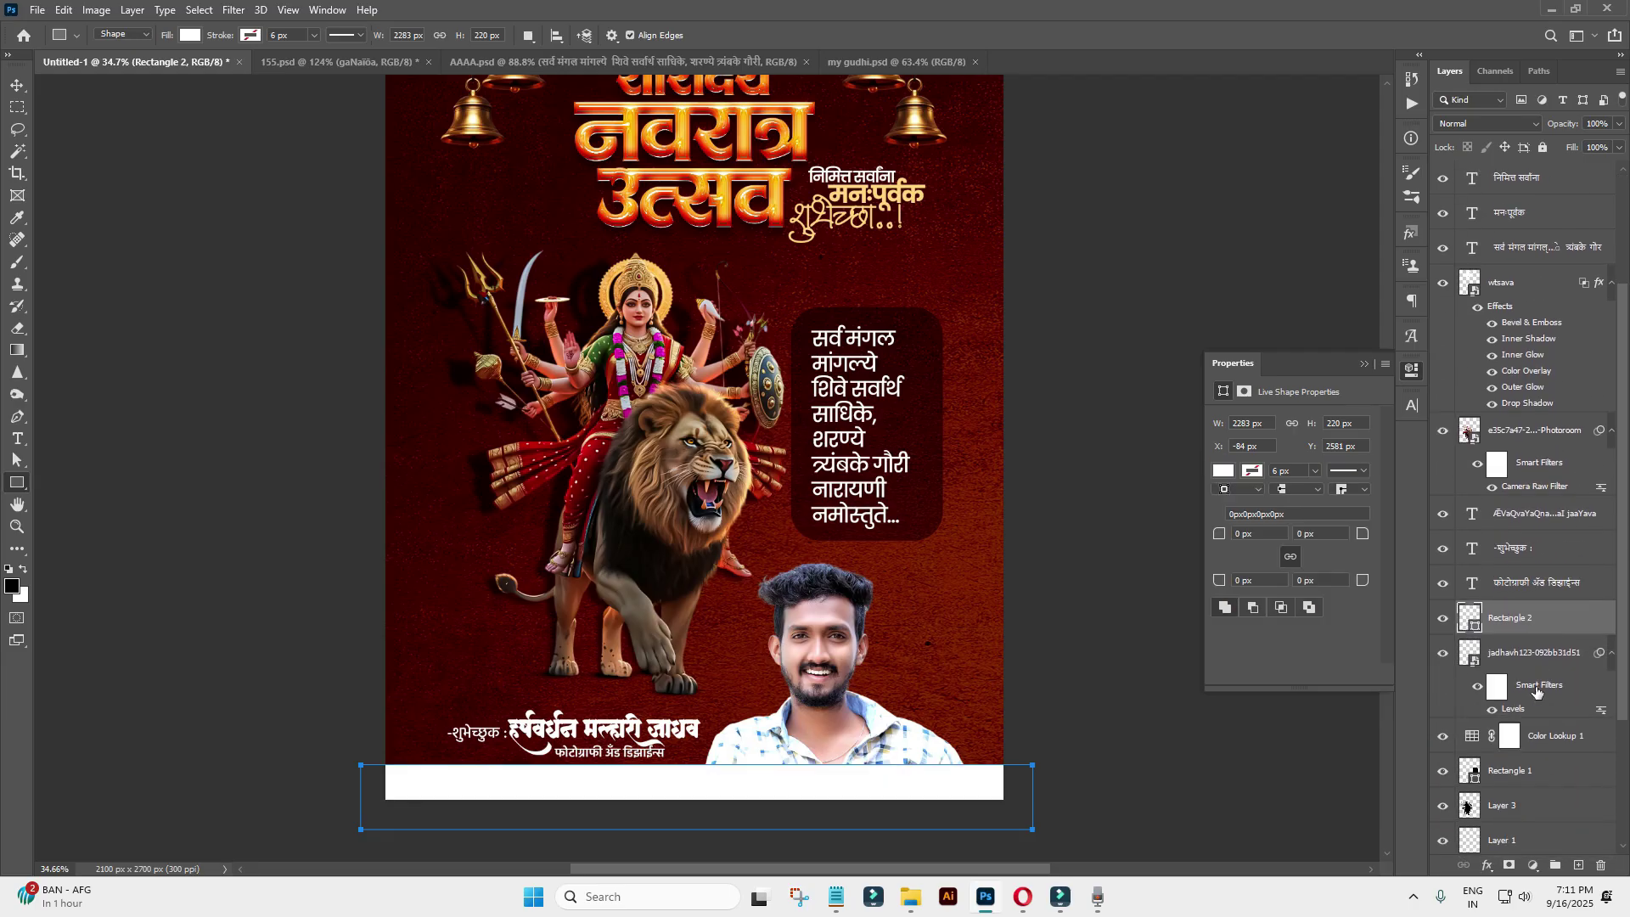
scroll(1538, 692, down, 1)
drag(1519, 584, 1524, 656)
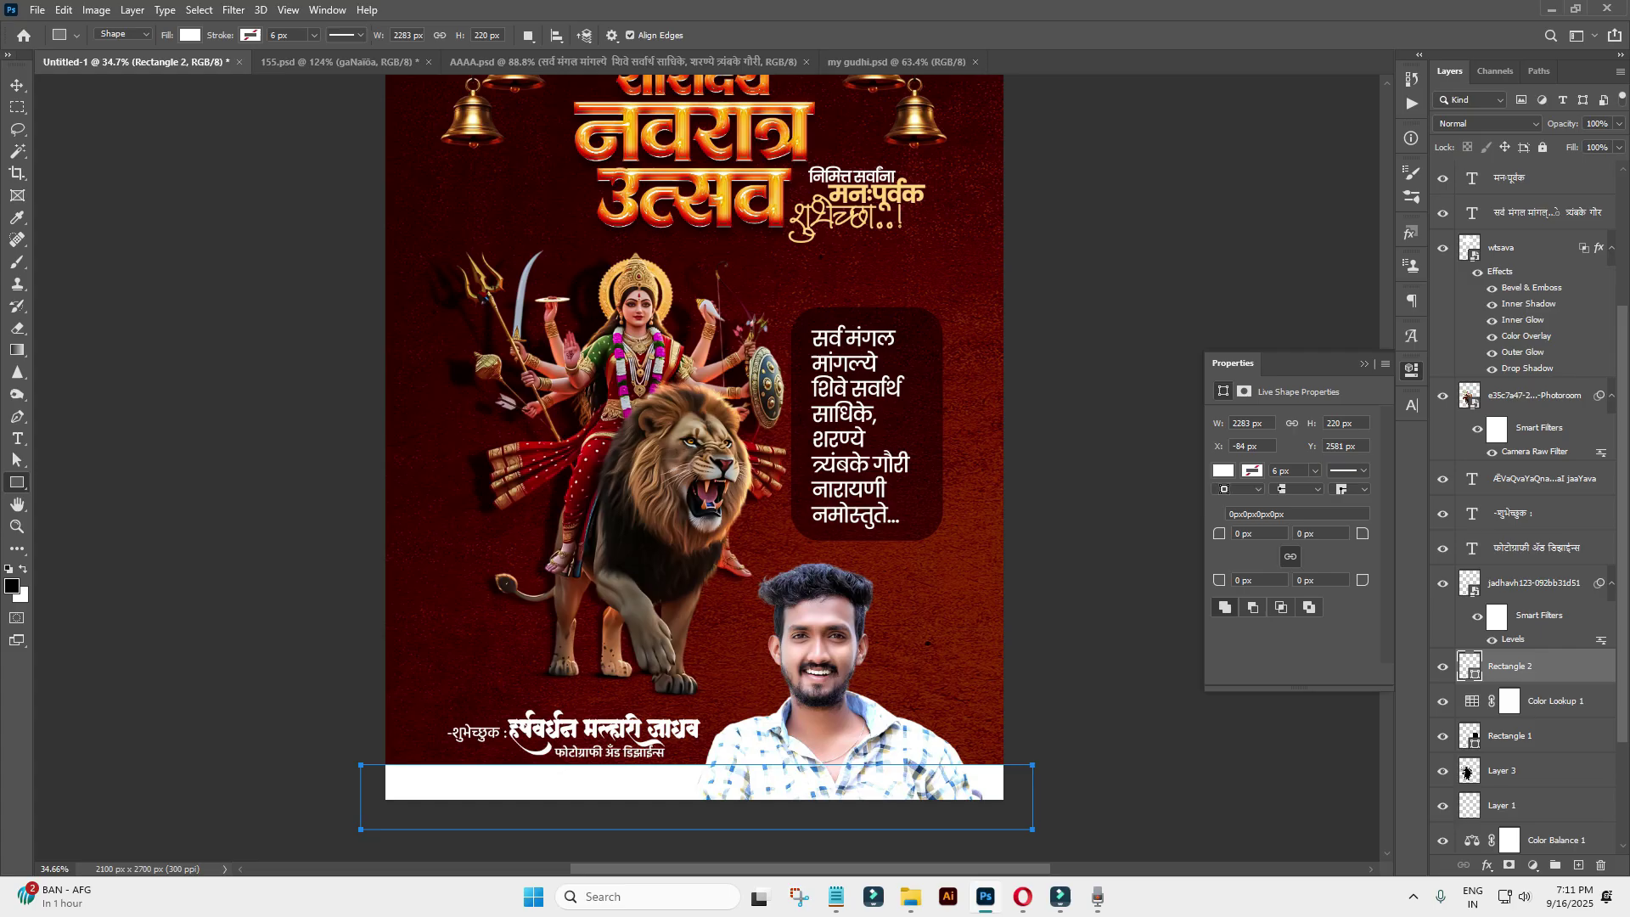
click(15, 86)
scroll(569, 555, up, 5)
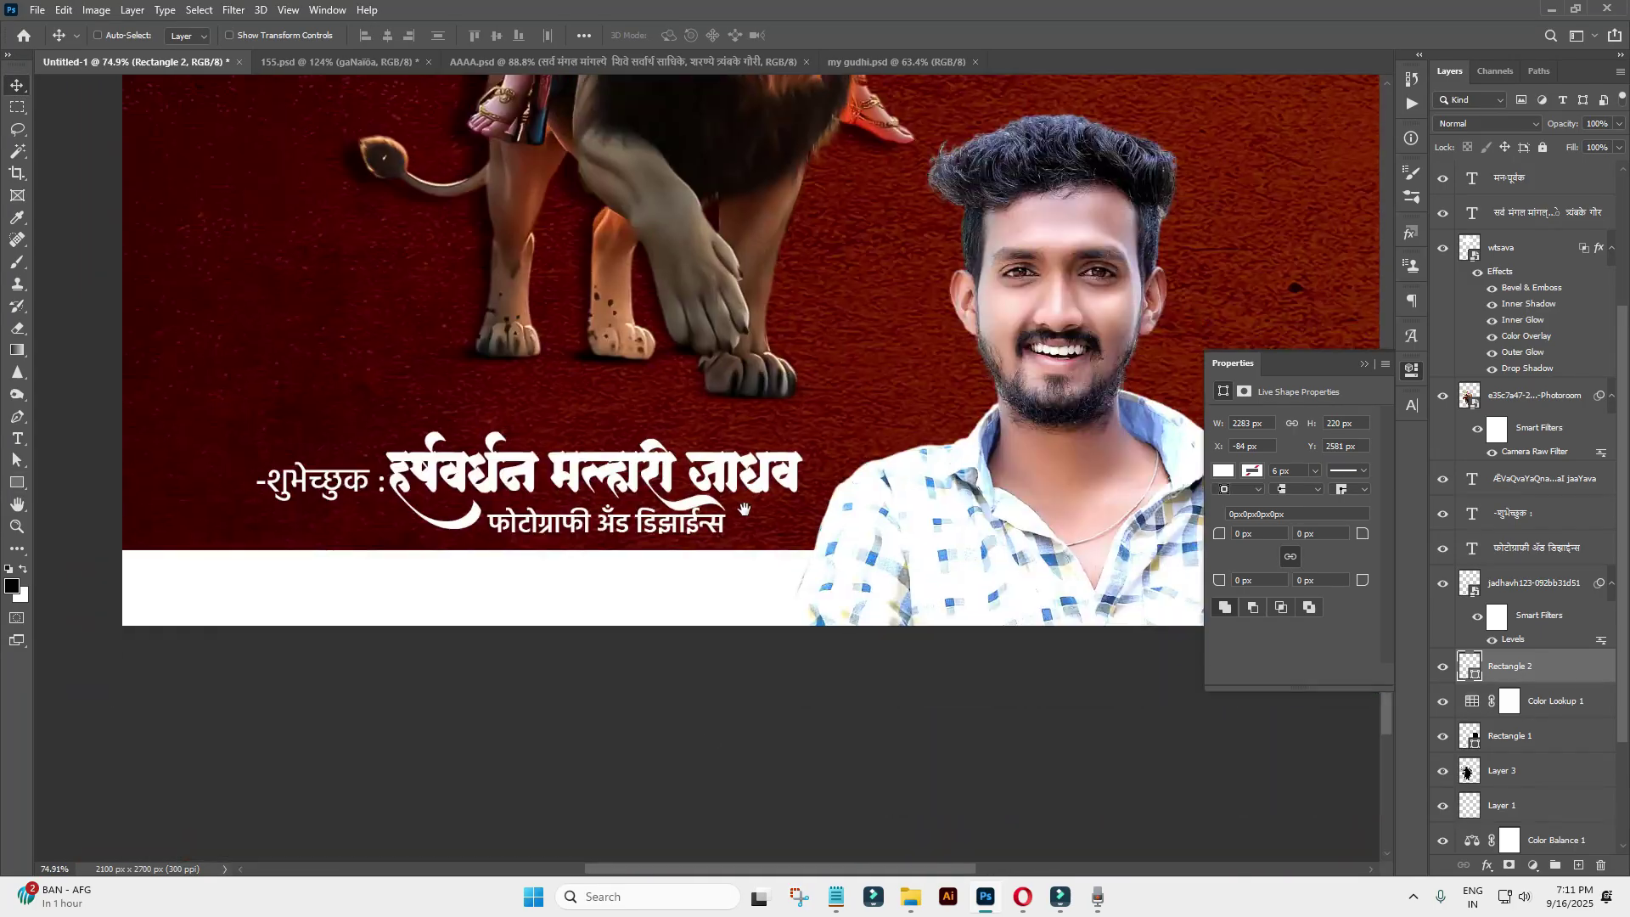
drag(569, 555, 567, 554)
scroll(892, 307, down, 3)
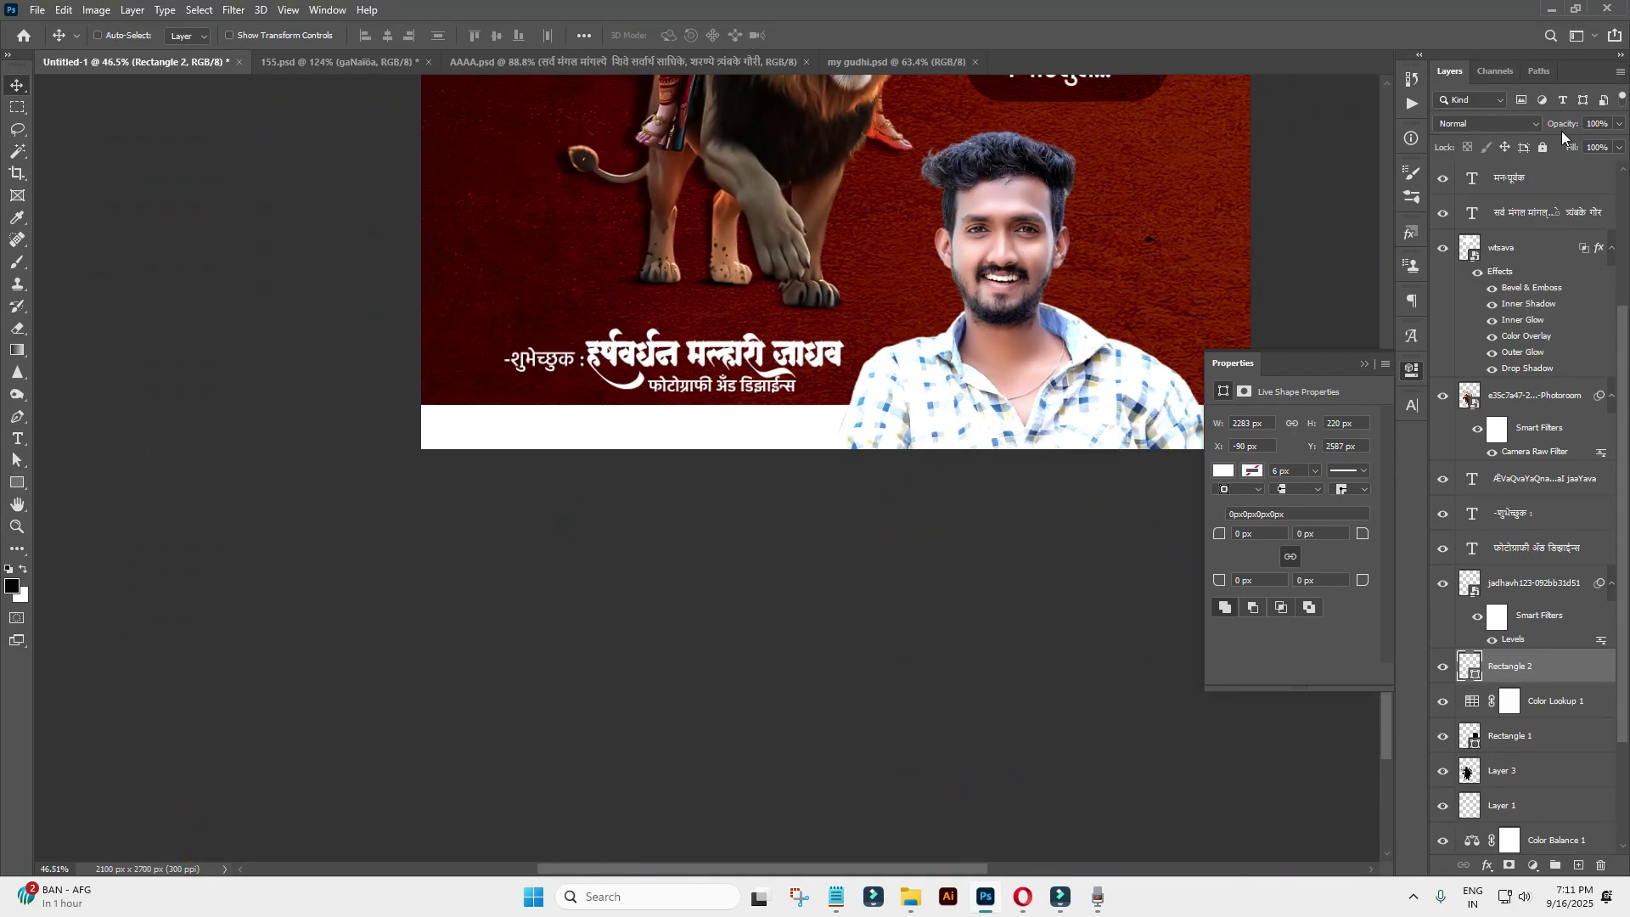
Blend the white bar in Overlay mode at 34% opacity and lower it slightly.
click(1508, 125)
click(1494, 304)
scroll(908, 388, down, 3)
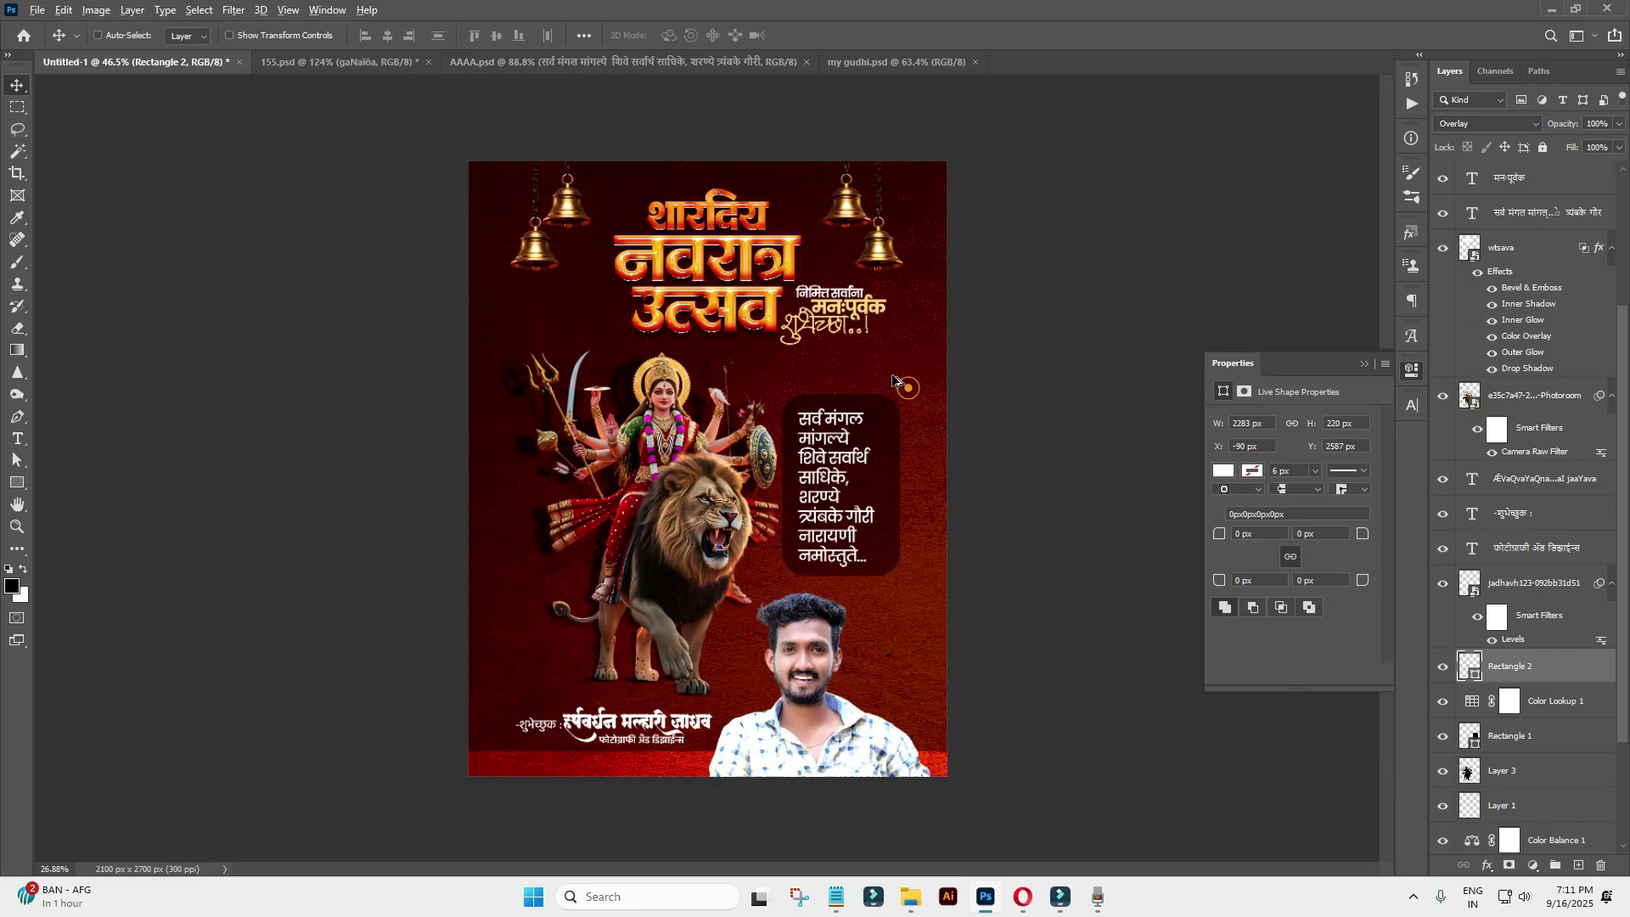
drag(1526, 142, 1501, 150)
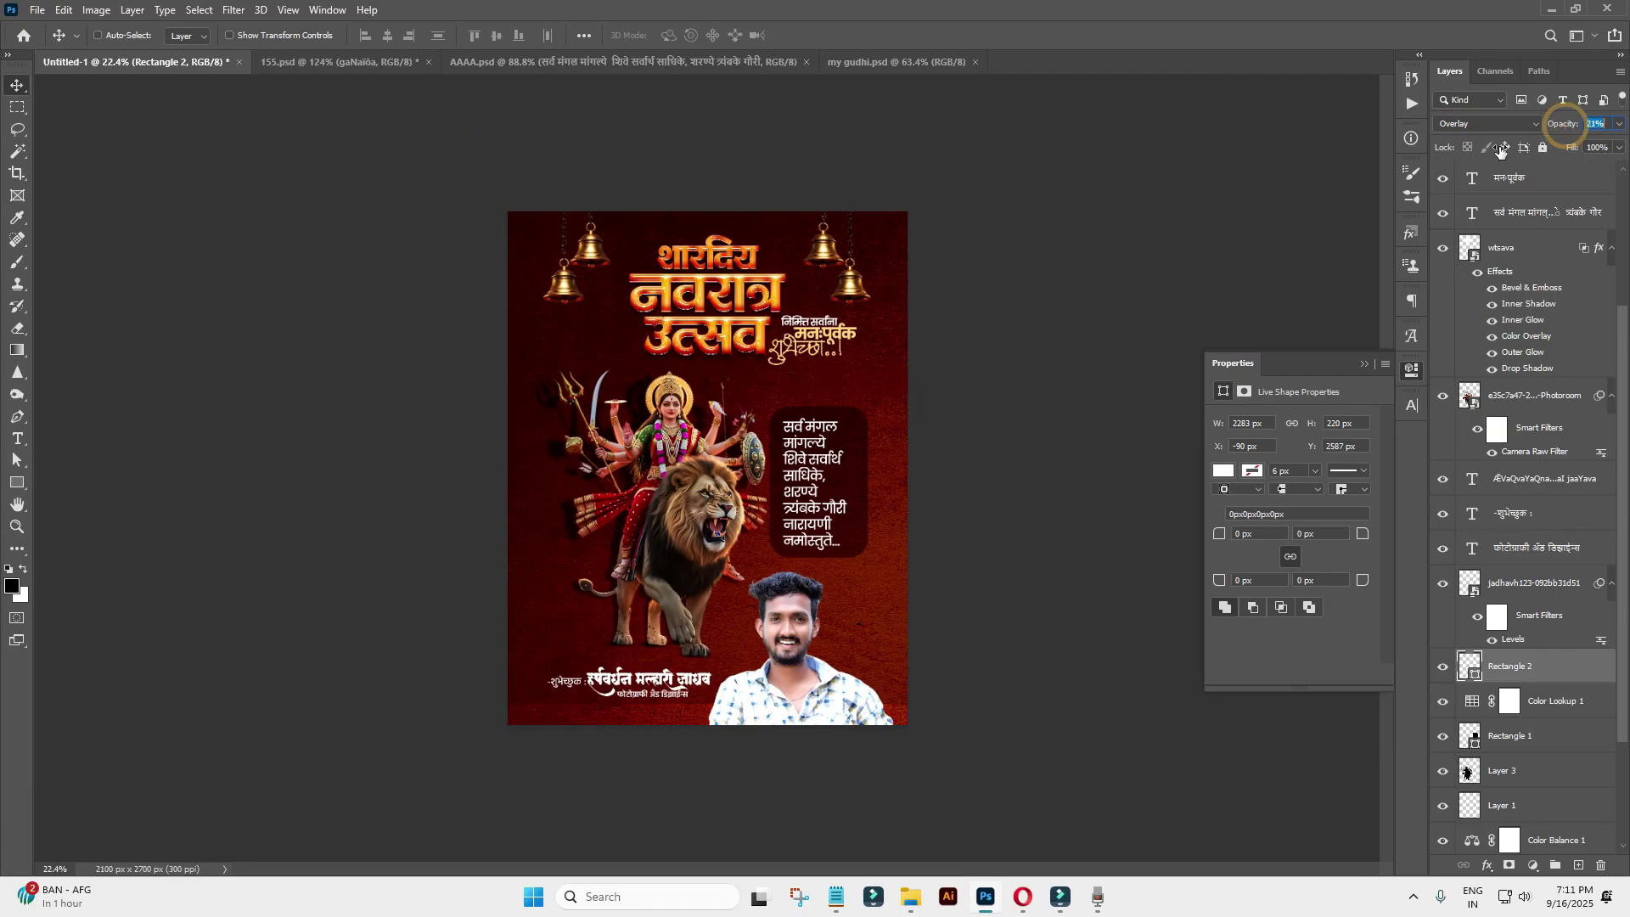
drag(724, 598, 729, 603)
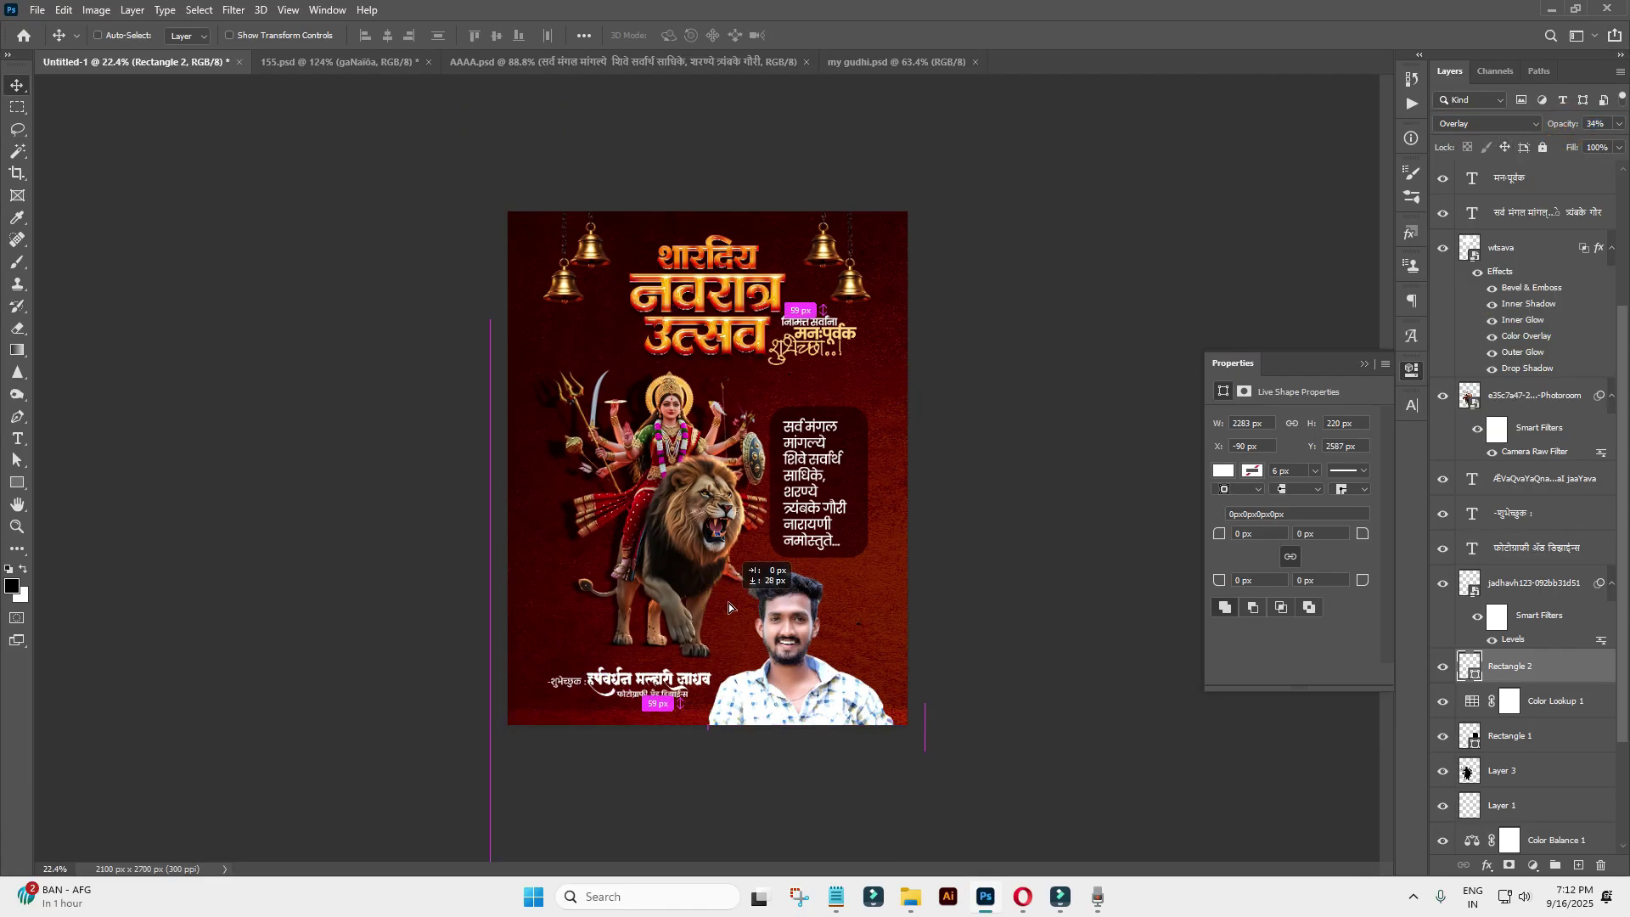
scroll(770, 666, up, 2)
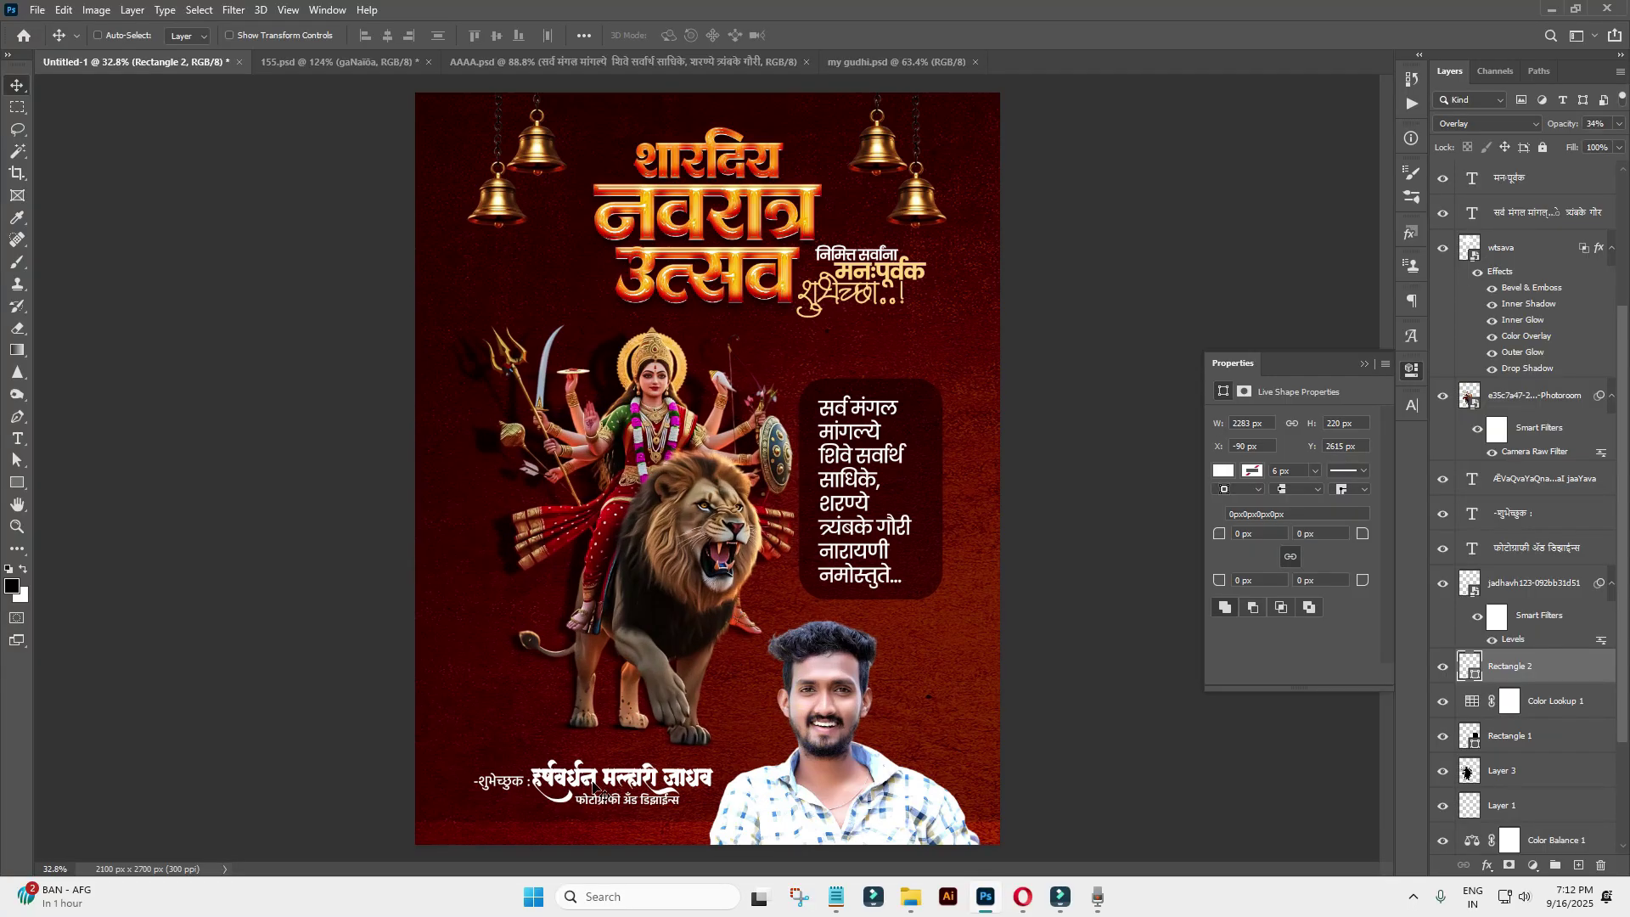
Recolour the well-wisher's name light orange (#ffc674), then bring up my gudhi.psd.
scroll(595, 787, up, 3)
ctrl+click(746, 491)
scroll(819, 492, down, 2)
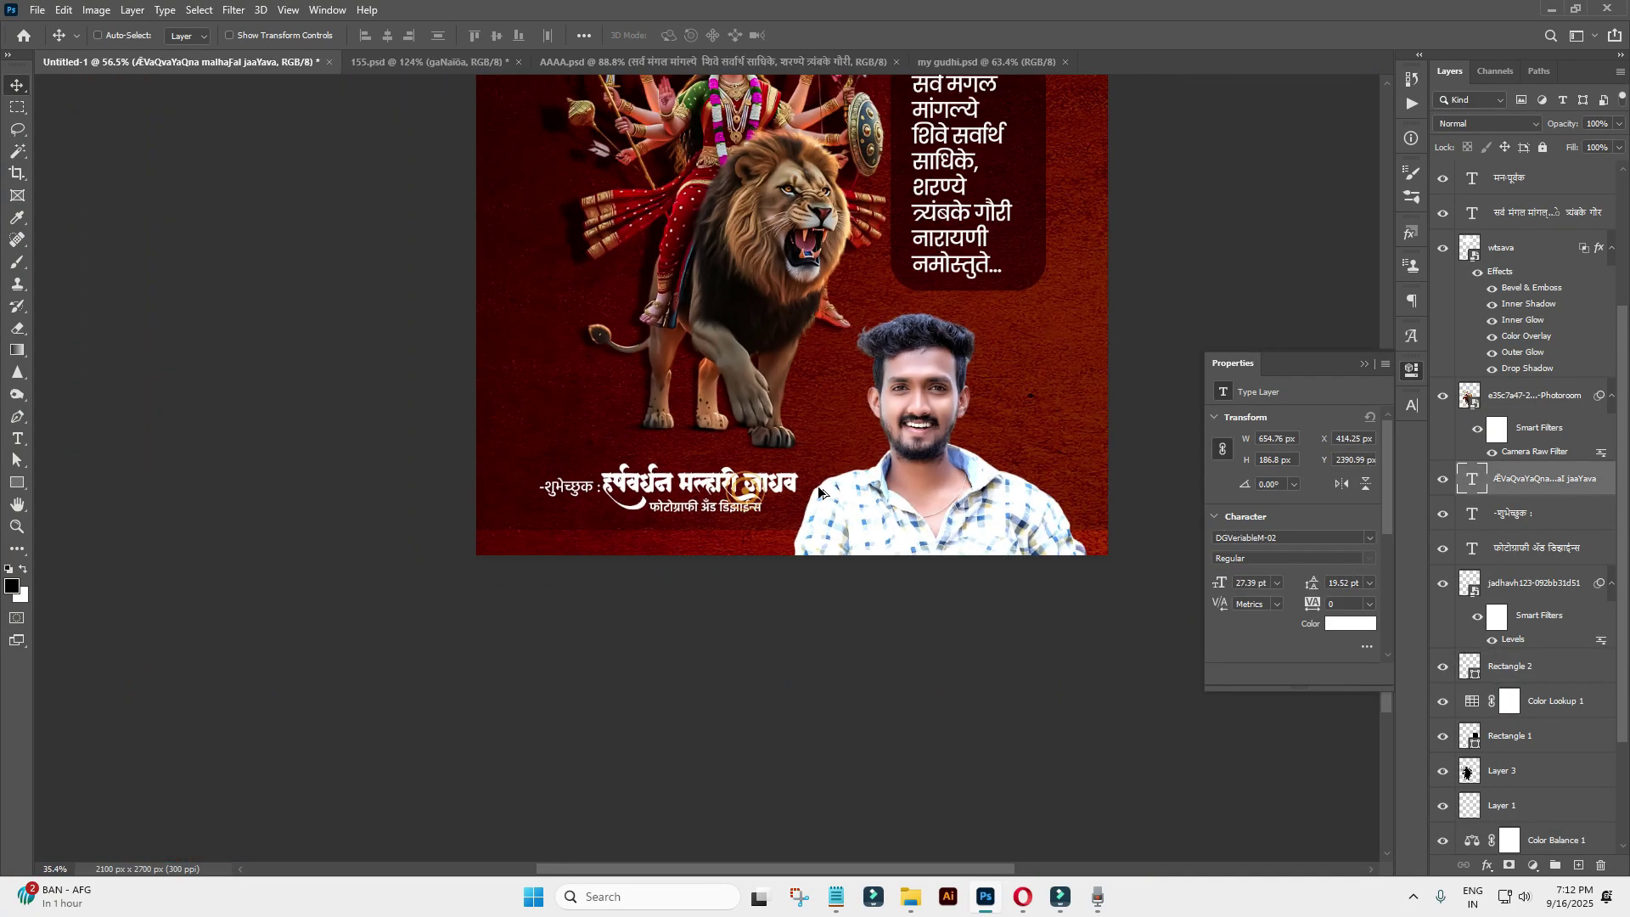
click(1351, 627)
click(1240, 150)
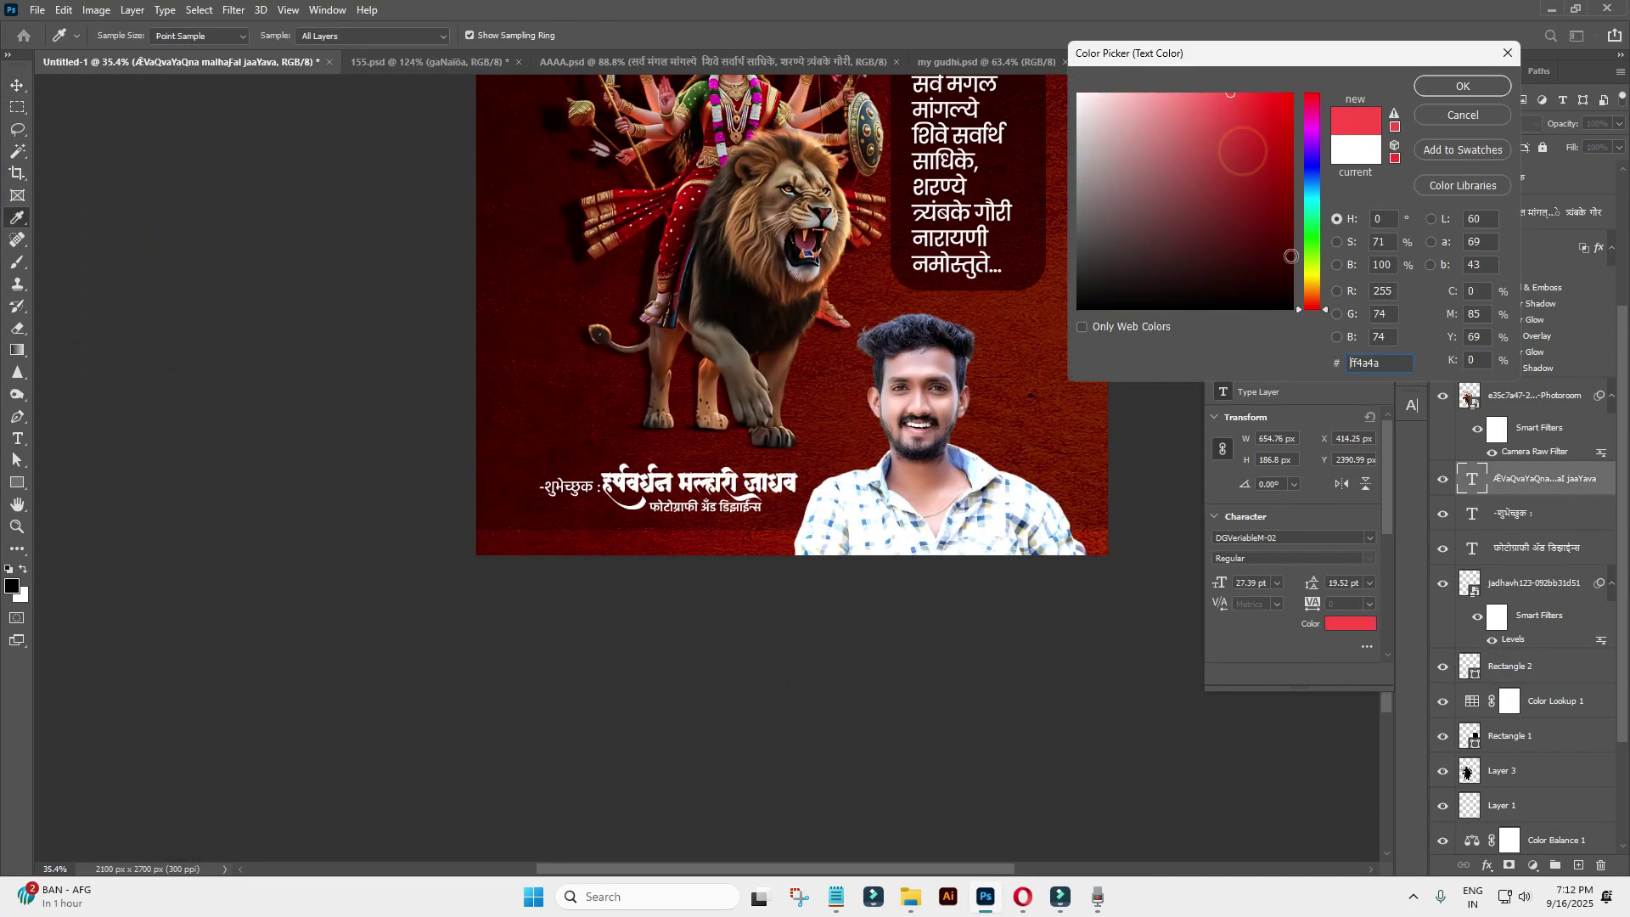
drag(1319, 297, 1314, 288)
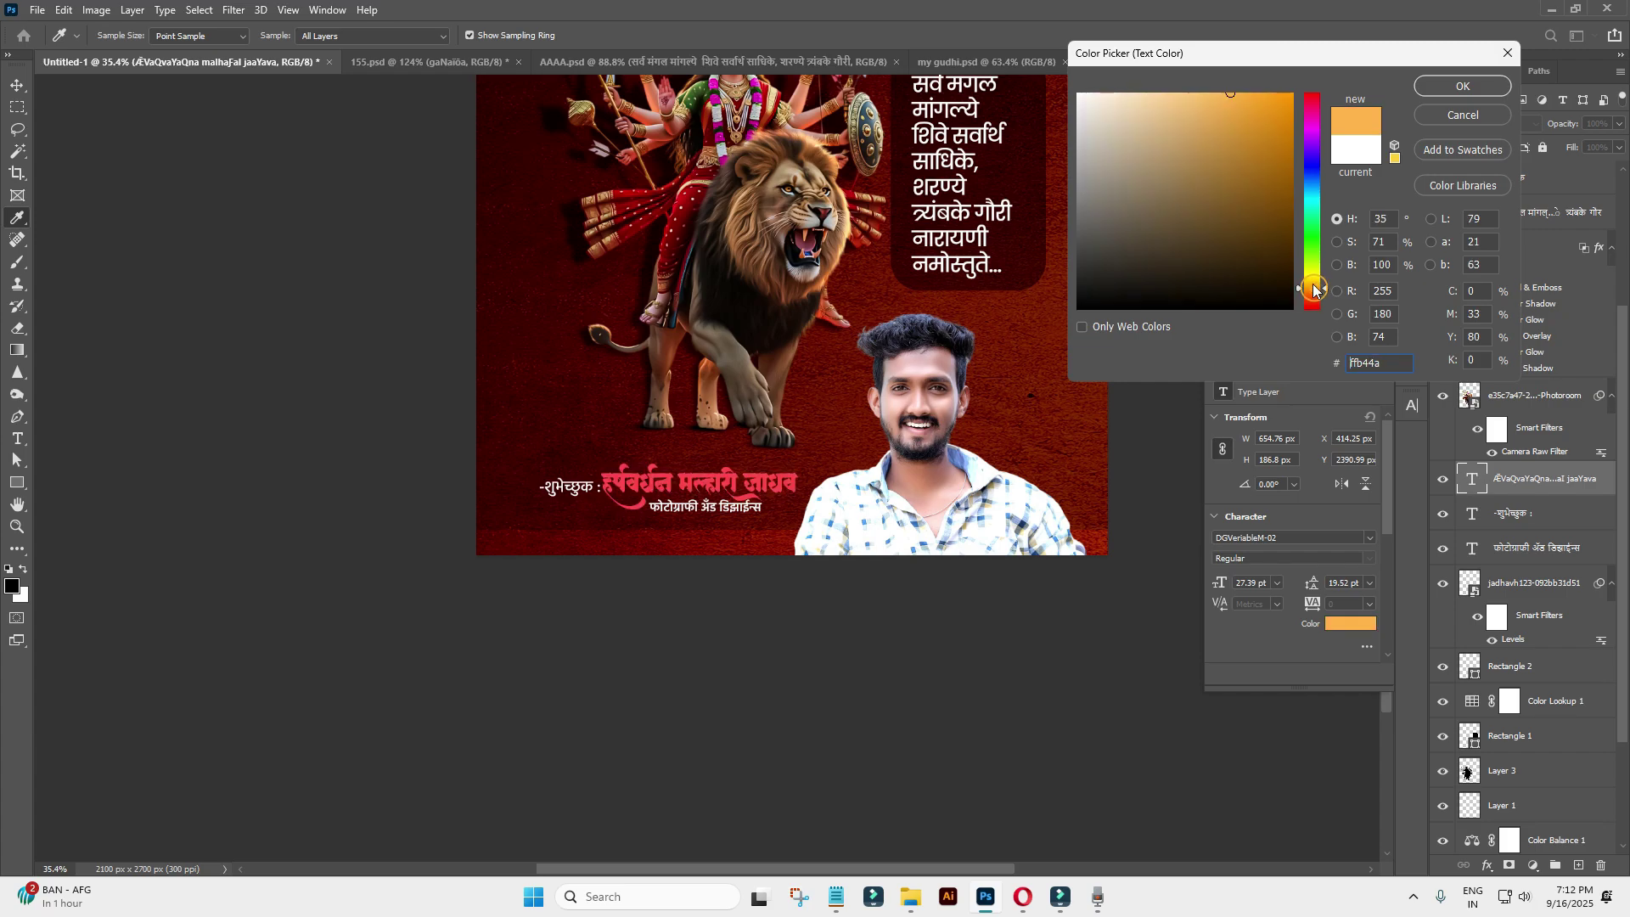
click(1463, 87)
scroll(792, 340, down, 3)
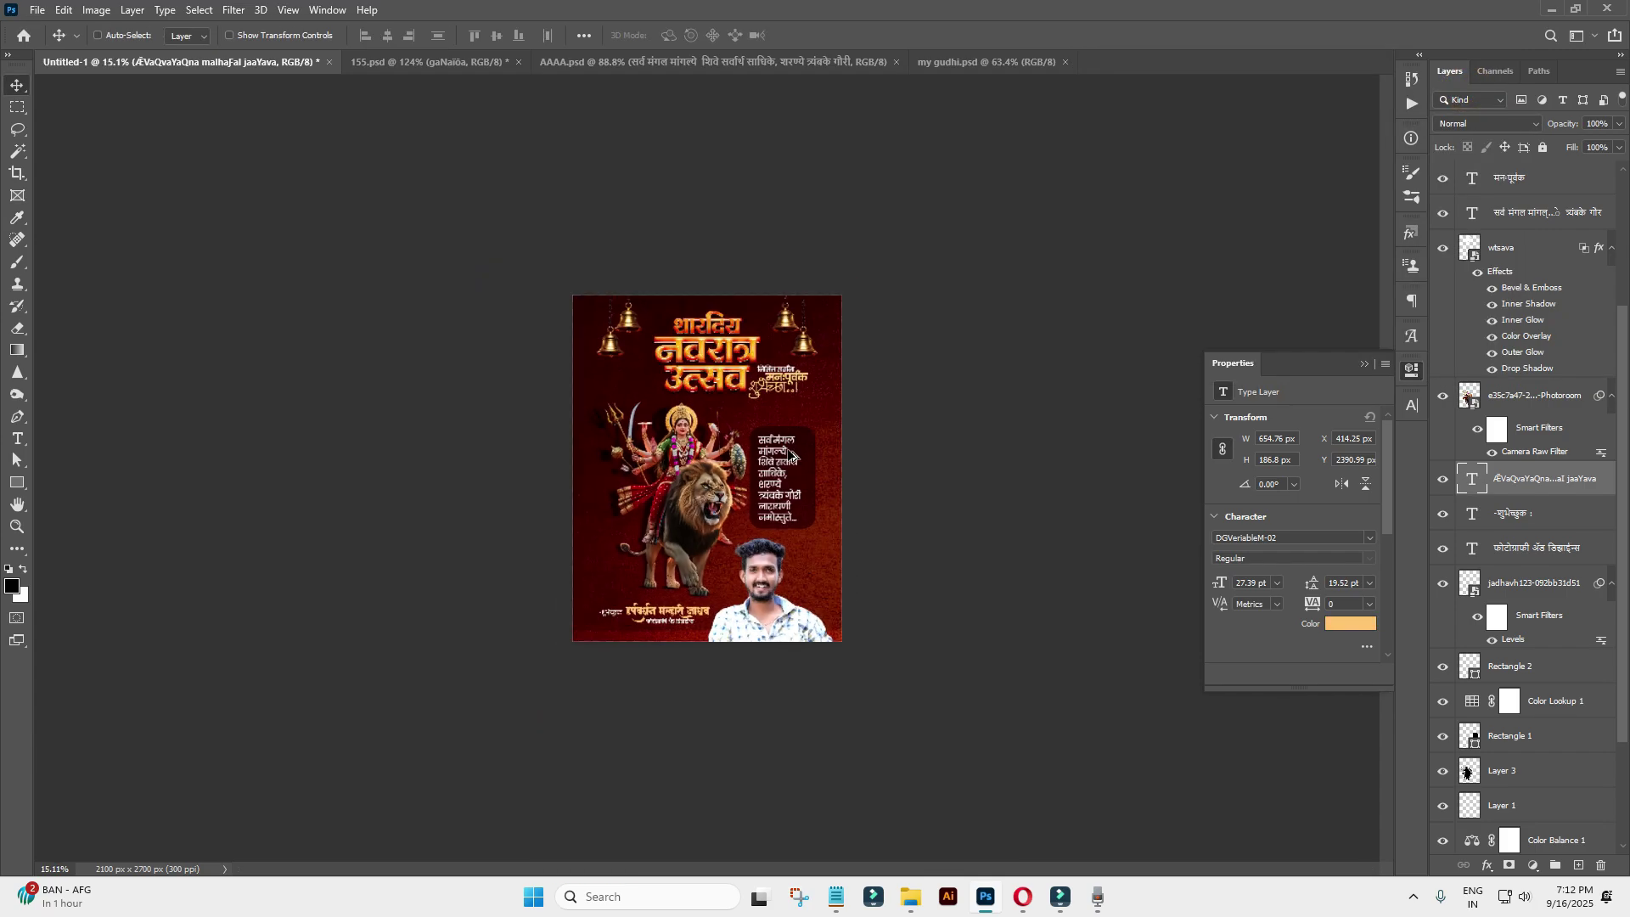
click(976, 61)
Drag the logo into the poster, rotate it 90°, place it lower-left, and invert it to white.
scroll(446, 191, up, 10)
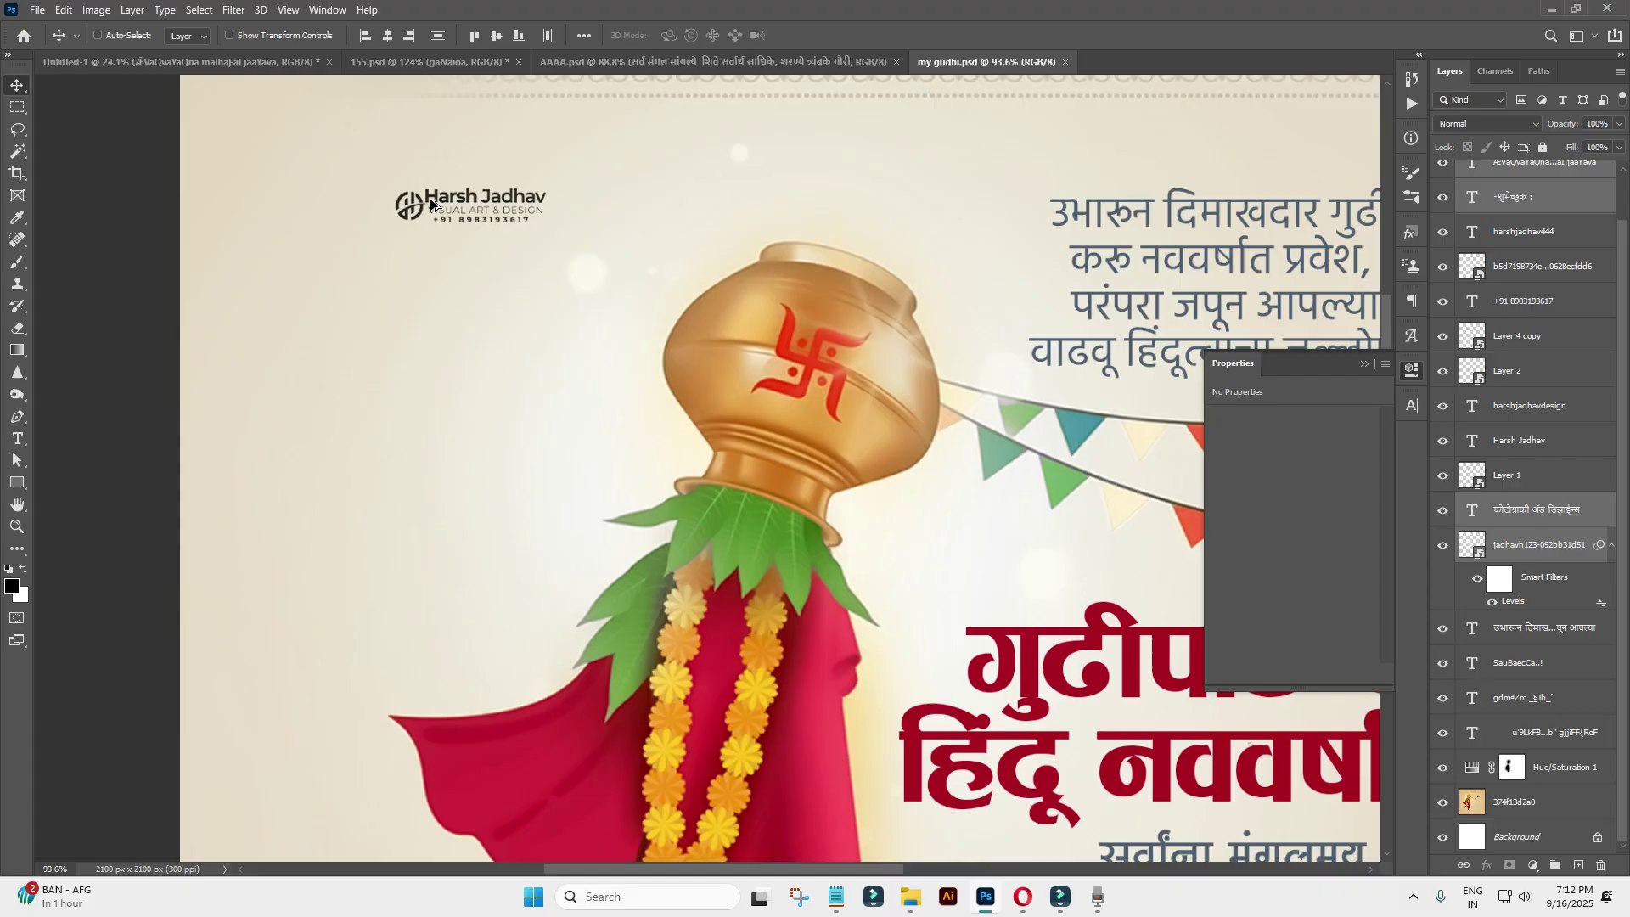
mouse_move(446, 192)
mouse_down()
mouse_move(705, 509)
mouse_move(595, 562)
mouse_up()
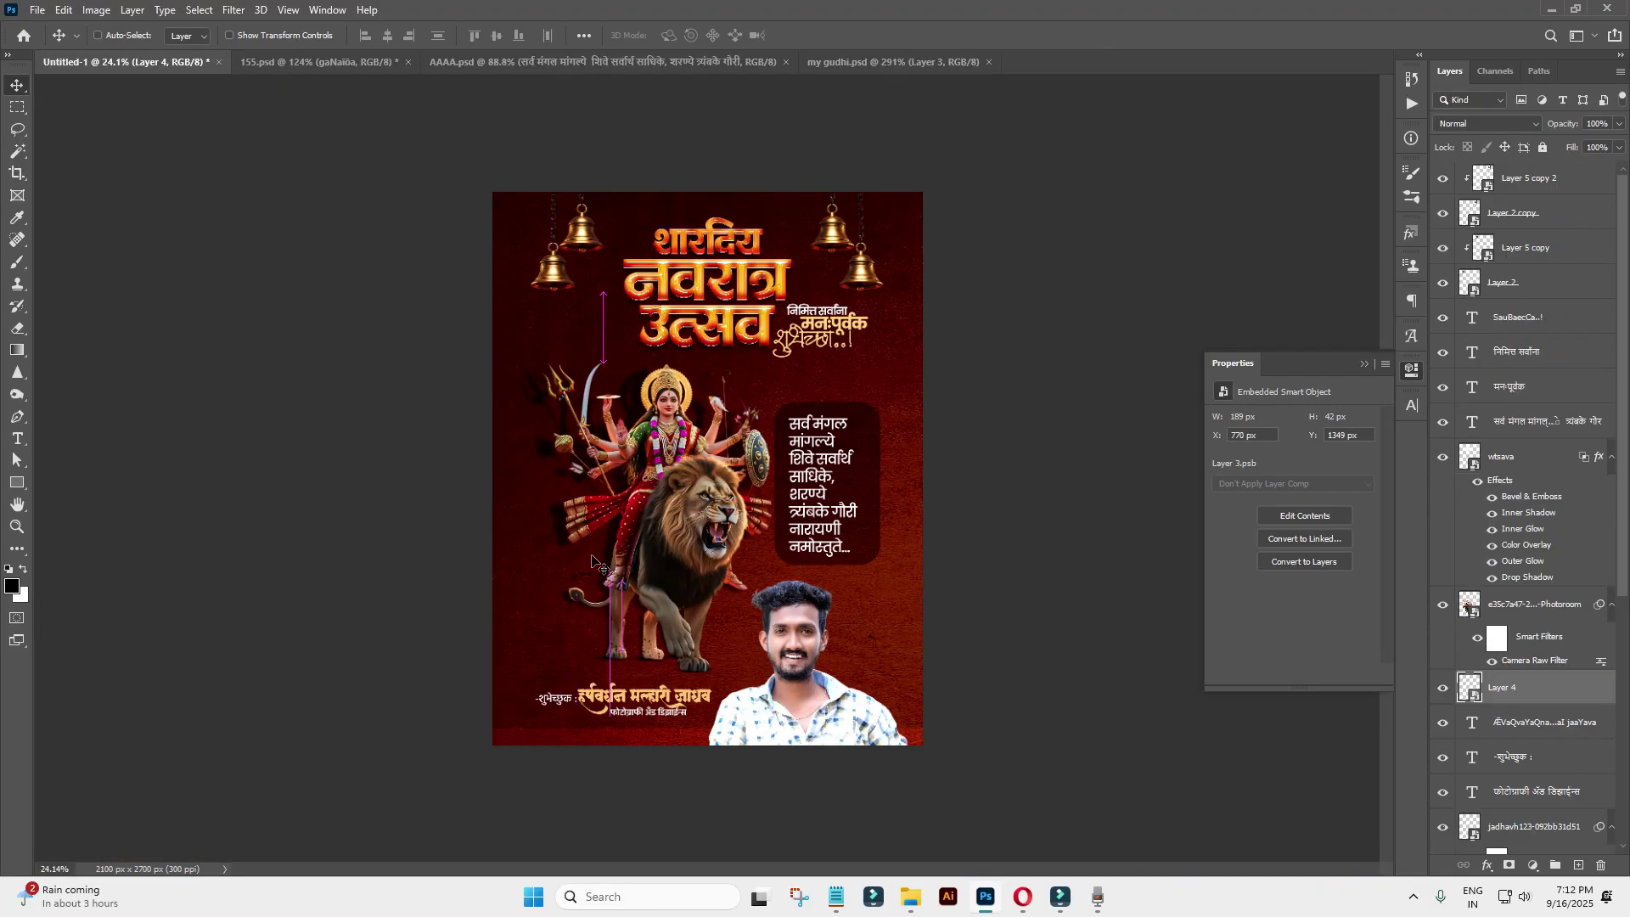
key(ctrl+t)
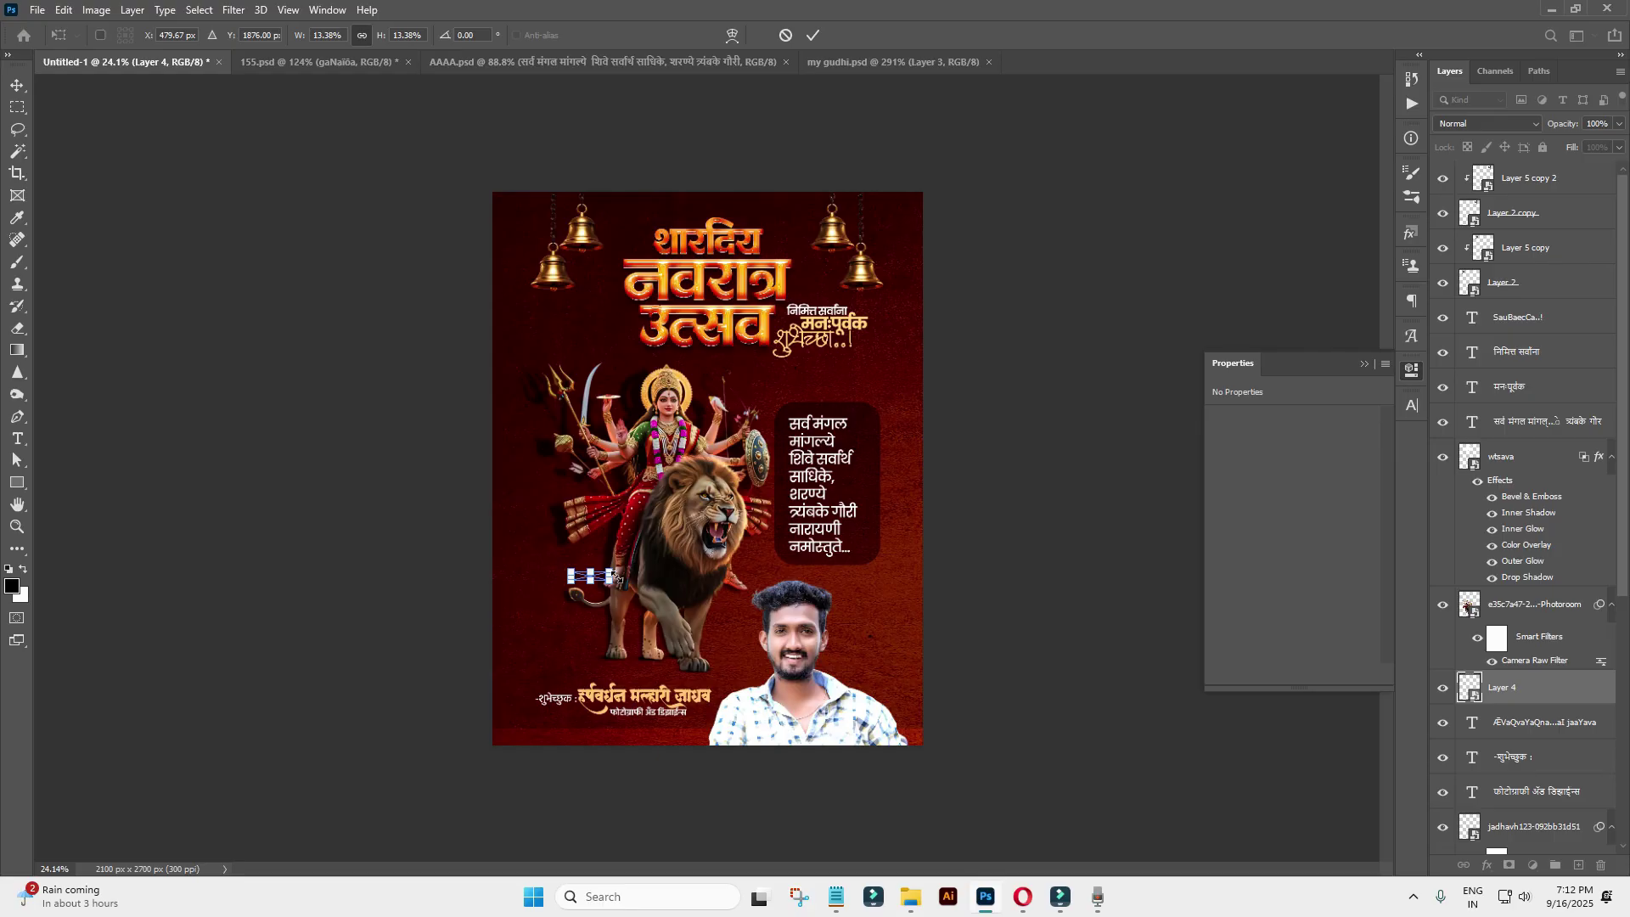
right_click(617, 580)
click(671, 713)
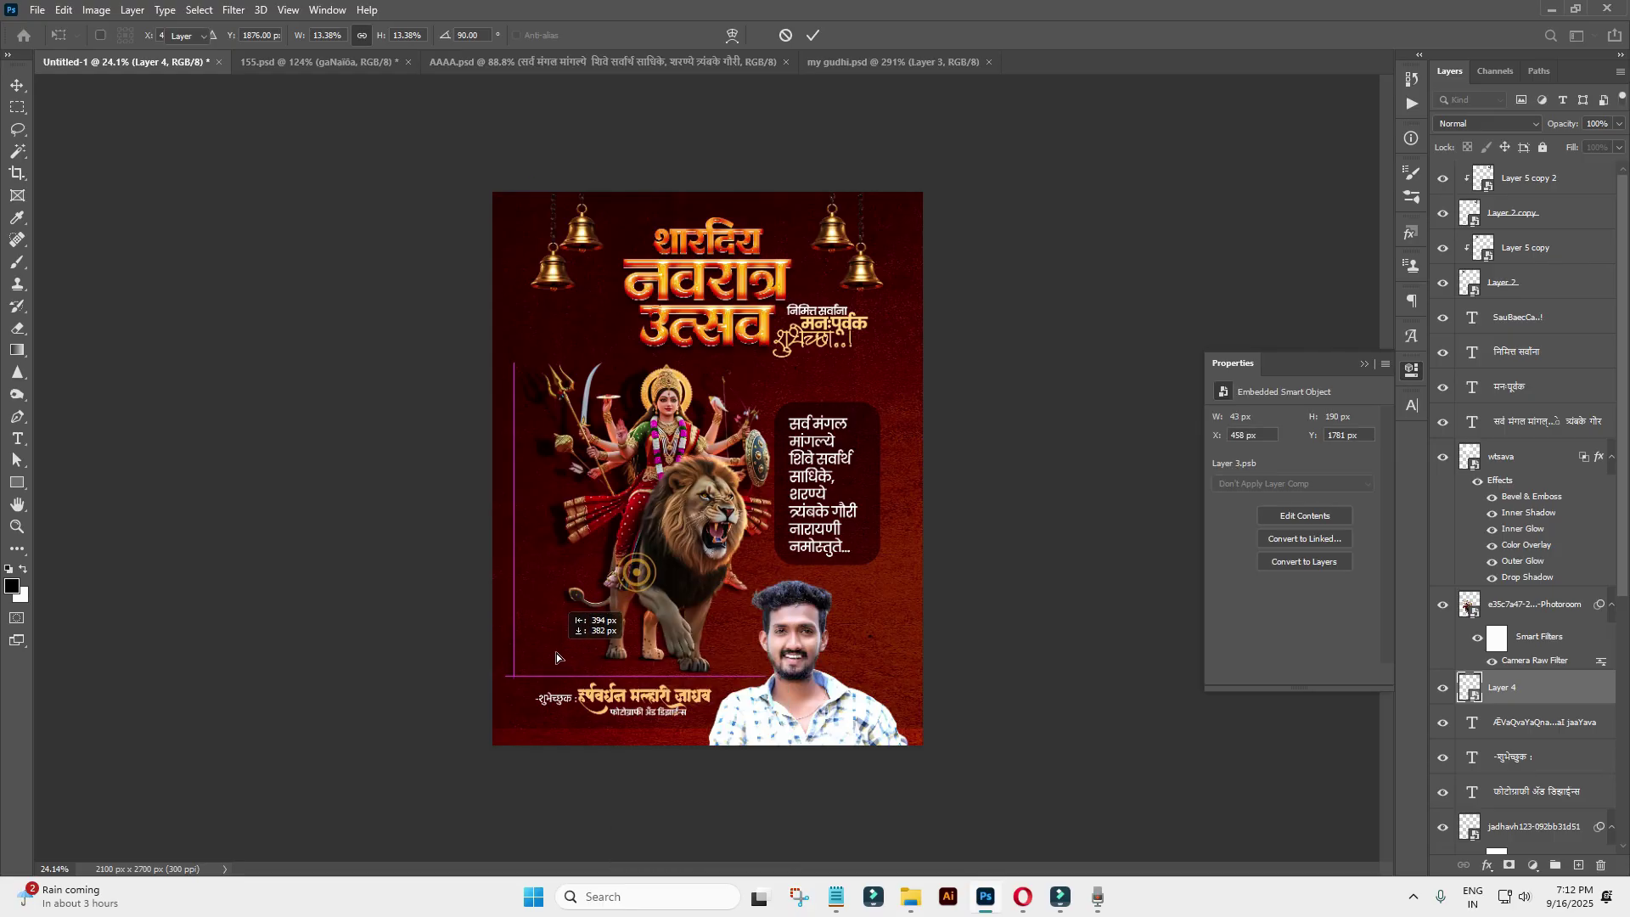
mouse_move(556, 656)
mouse_down()
mouse_move(455, 564)
mouse_move(461, 489)
mouse_up()
key(Return)
key(ctrl+i)
Zoom and pan to inspect the logo at the poster's lower part.
scroll(520, 661, up, 3)
key(ctrl+minus)
key(ctrl+minus)
scroll(507, 537, up, 3)
scroll(836, 488, down, 2)
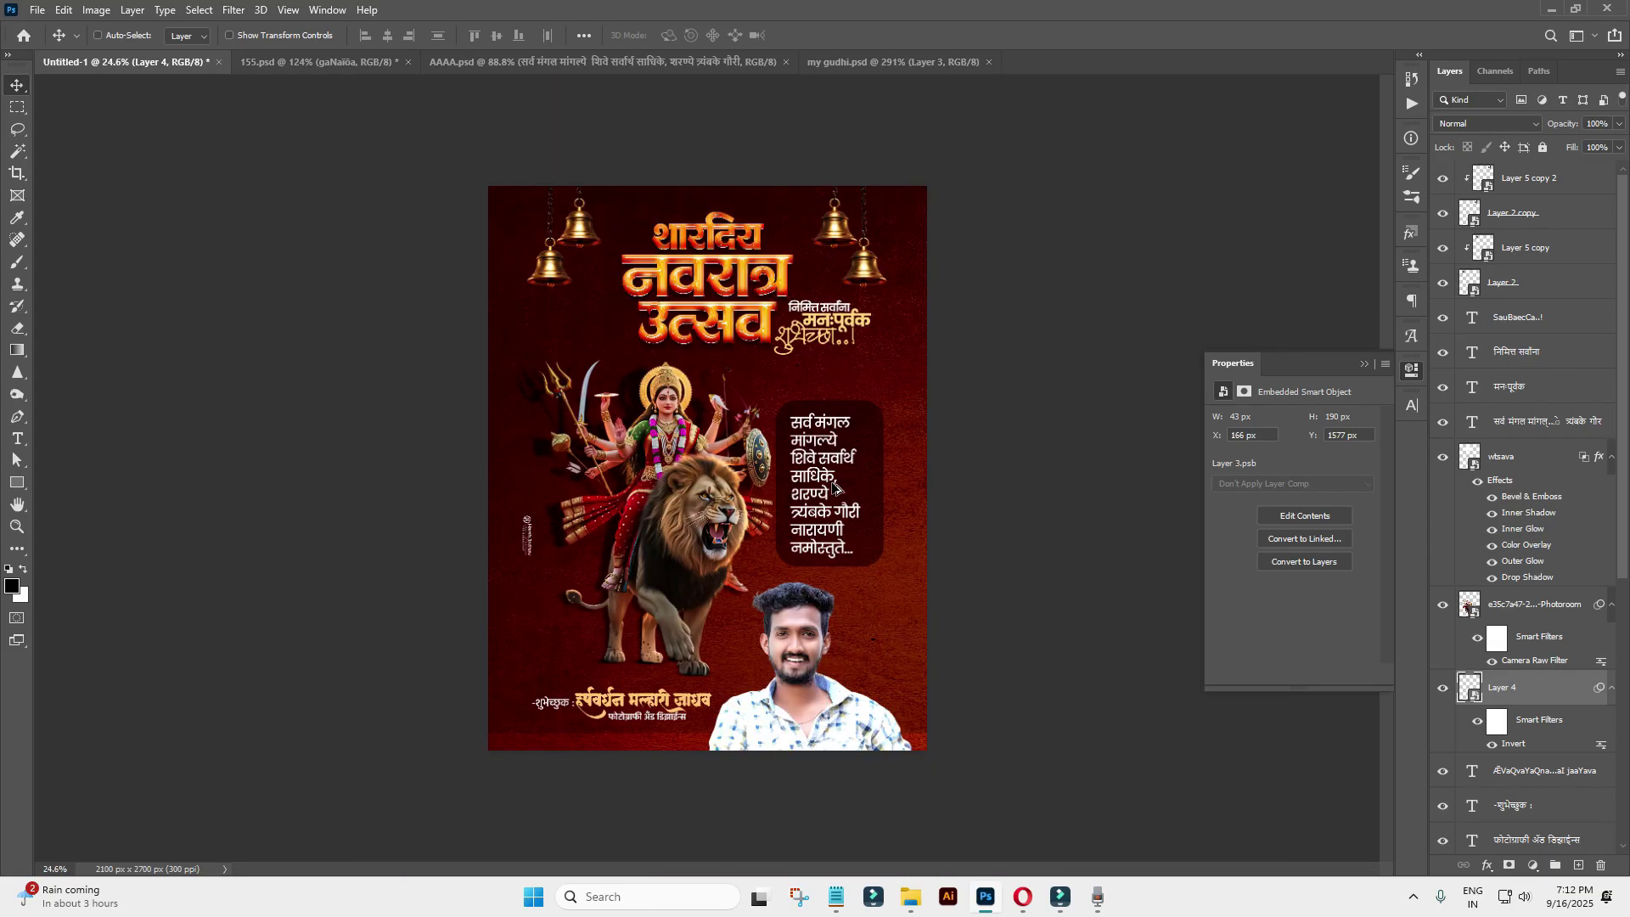
scroll(836, 488, up, 3)
scroll(836, 500, down, 1)
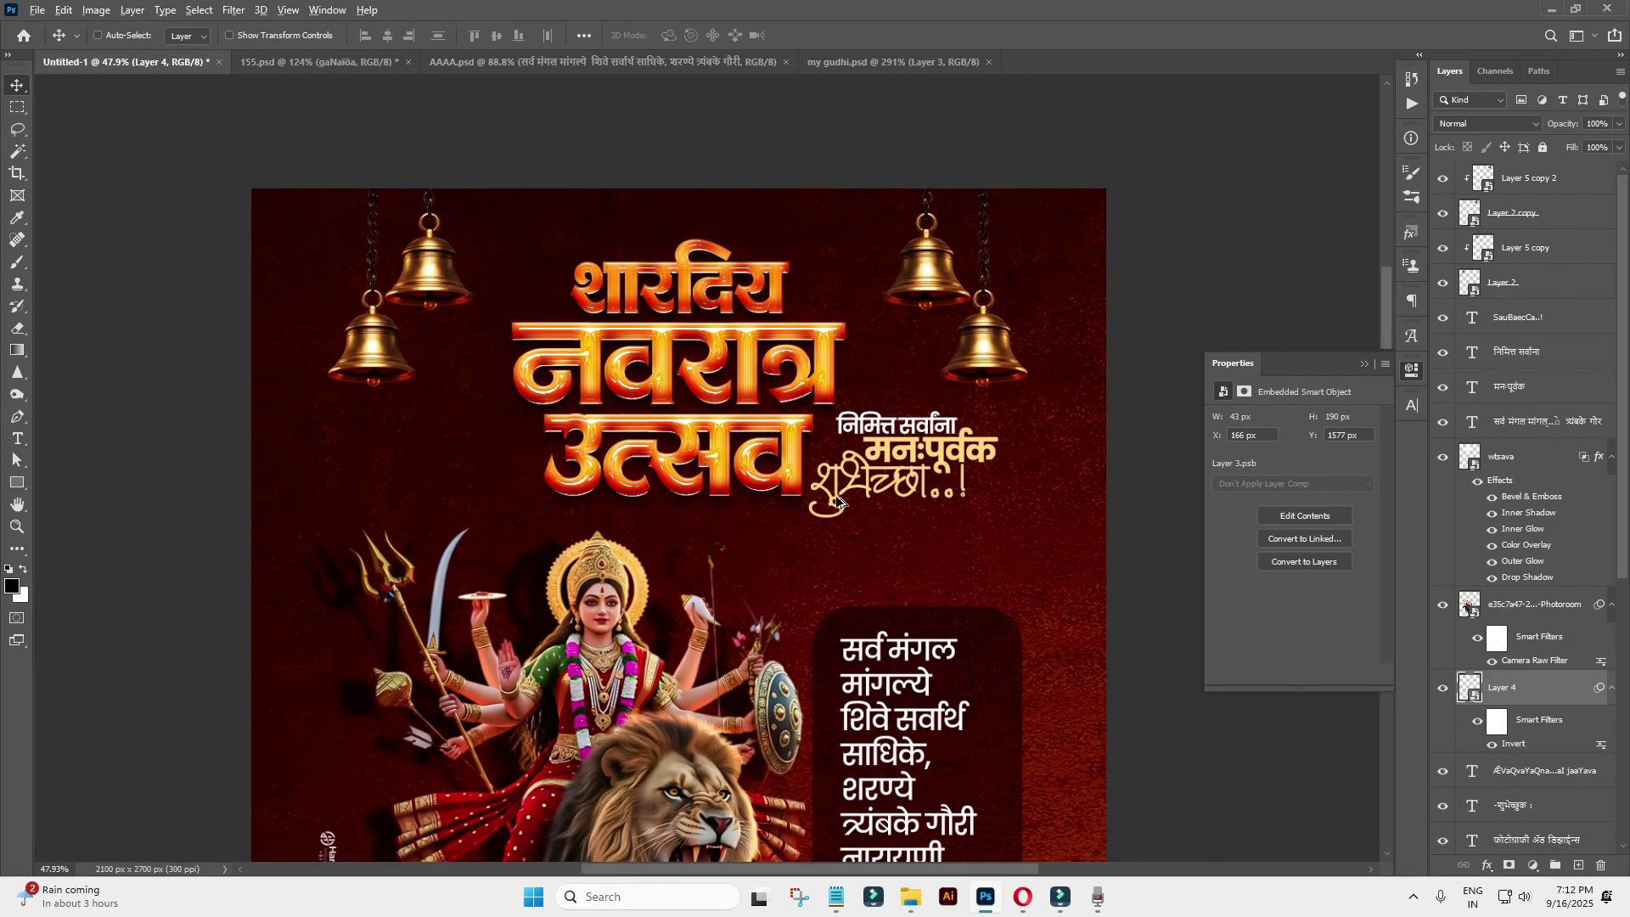
scroll(837, 501, down, 2)
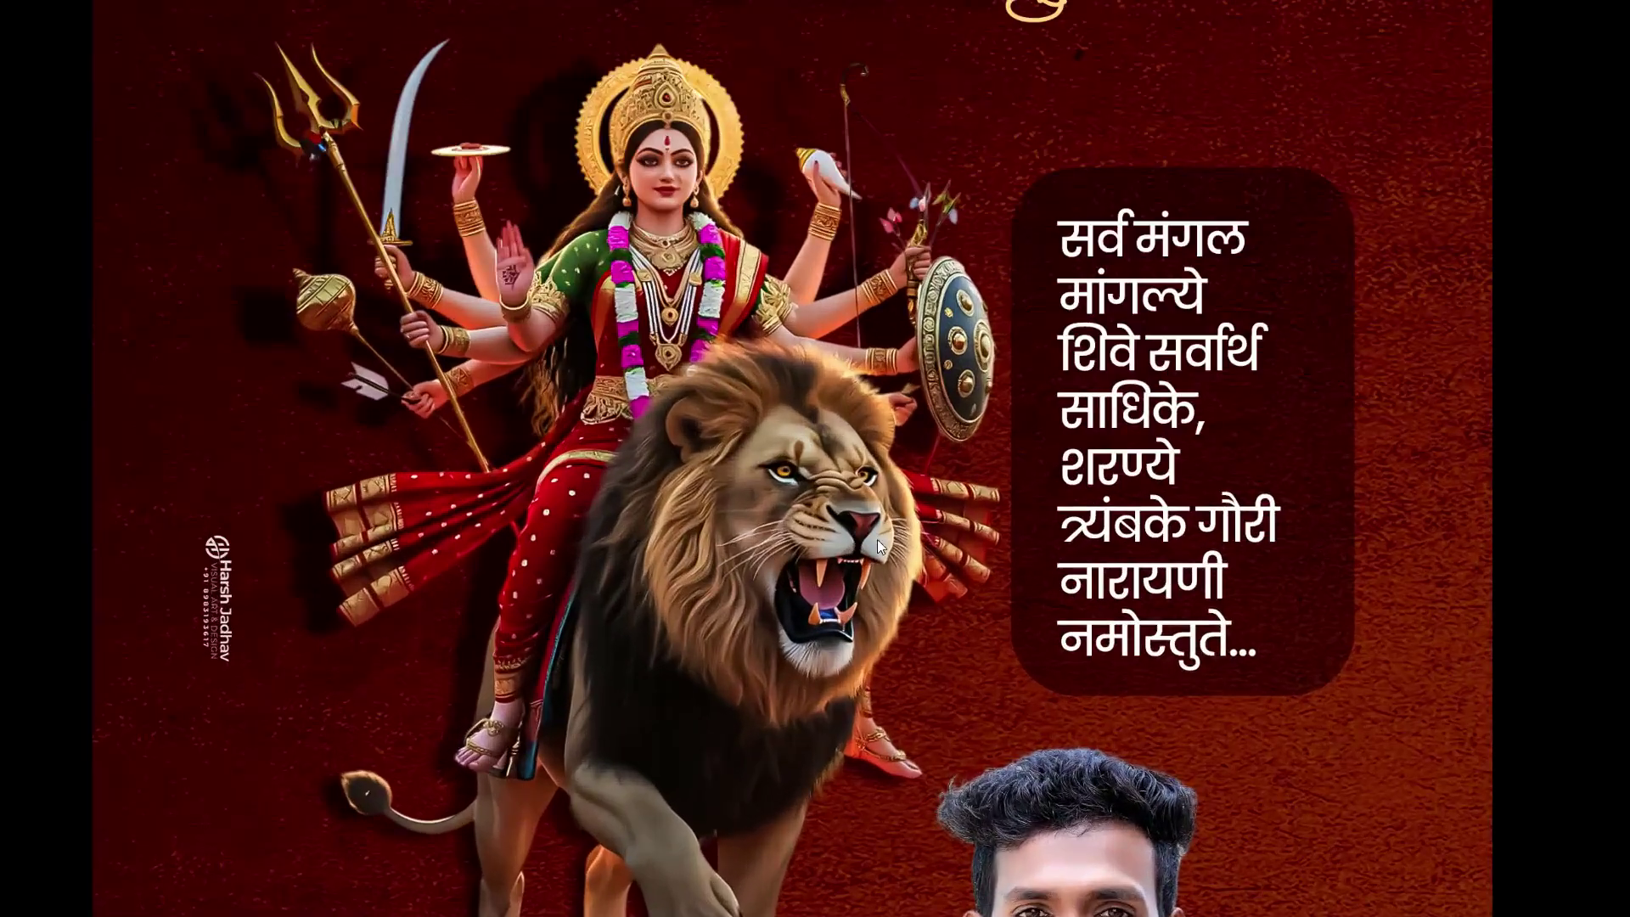
drag(878, 539, 919, 441)
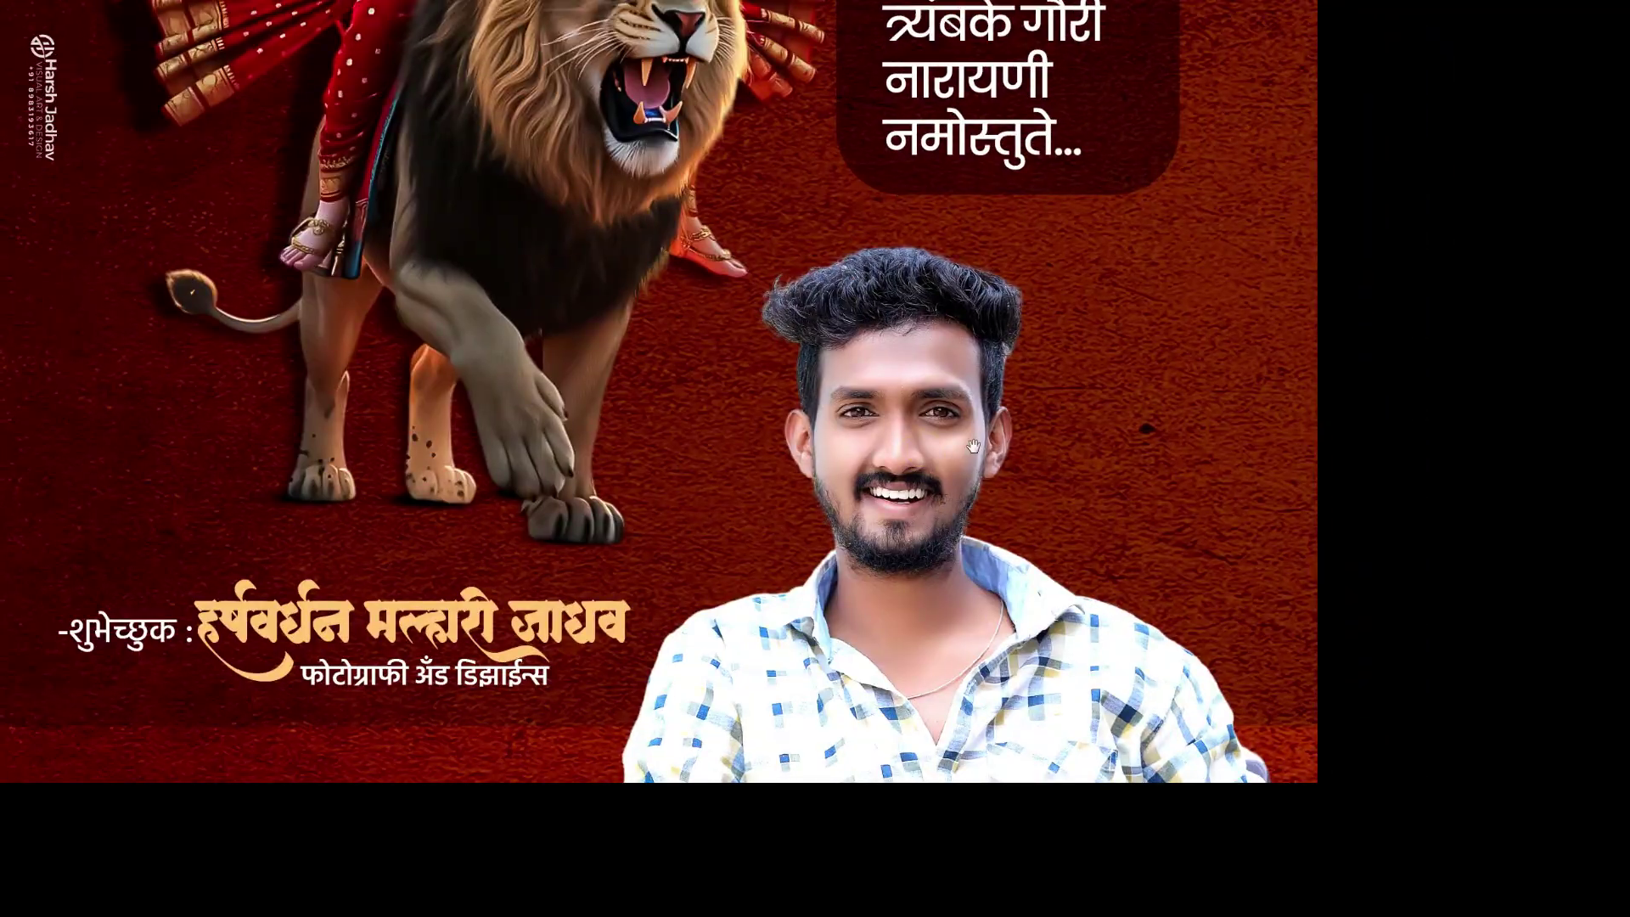